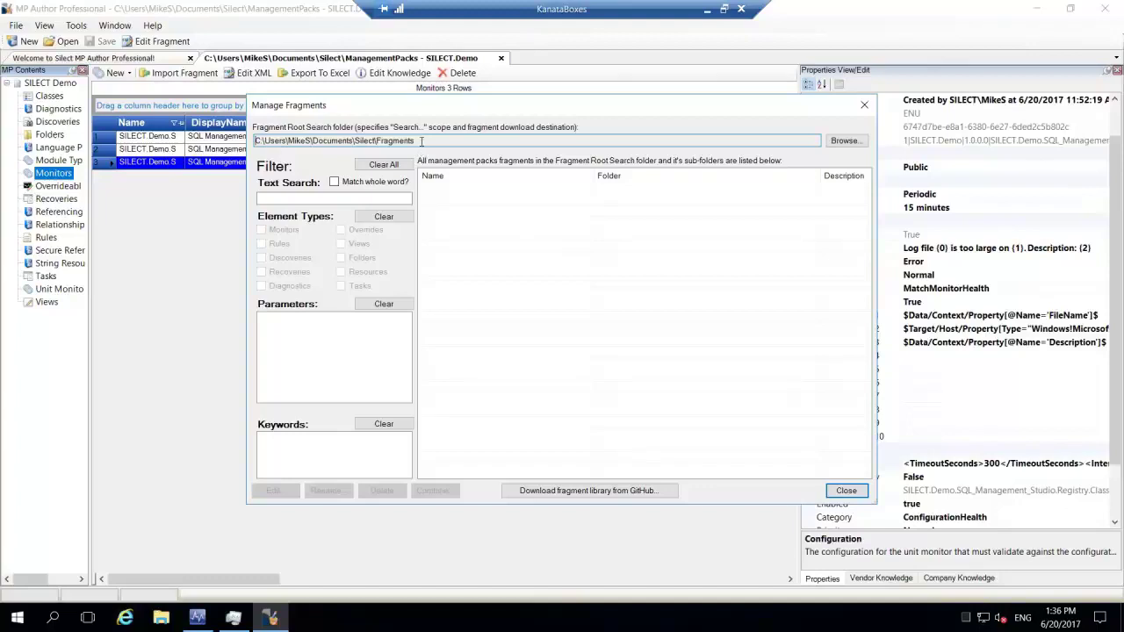
# Step: Review the fragment root search folder path and its location in the folder tree, keeping the current folder
pyautogui.moveTo(415, 140); pyautogui.dragTo(176, 154)
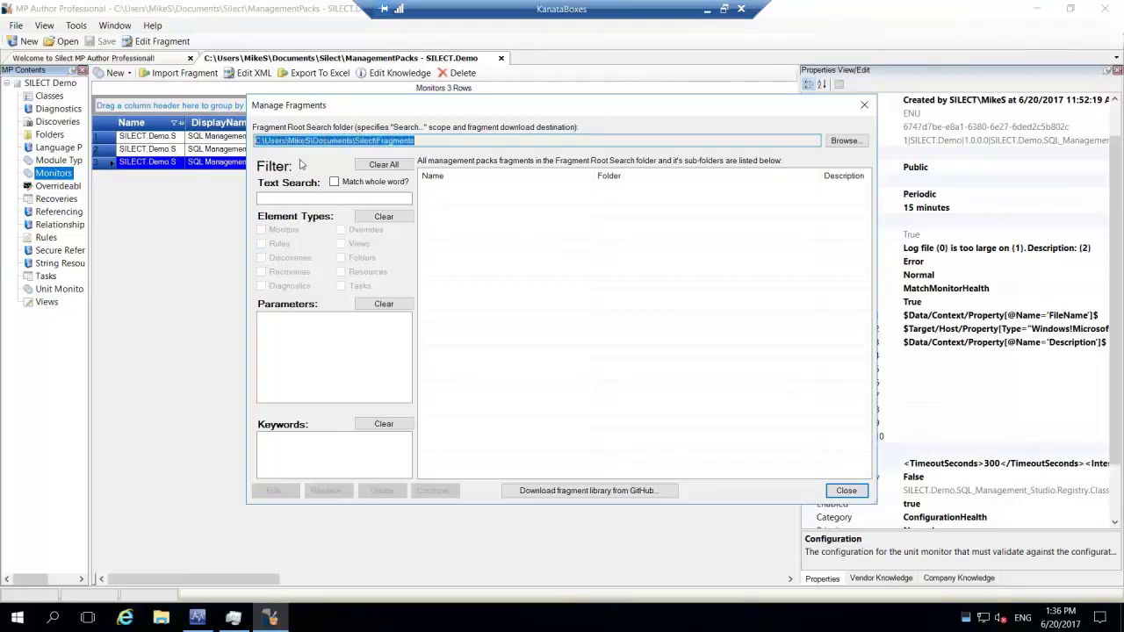
pyautogui.click(322, 142)
pyautogui.doubleClick(325, 142)
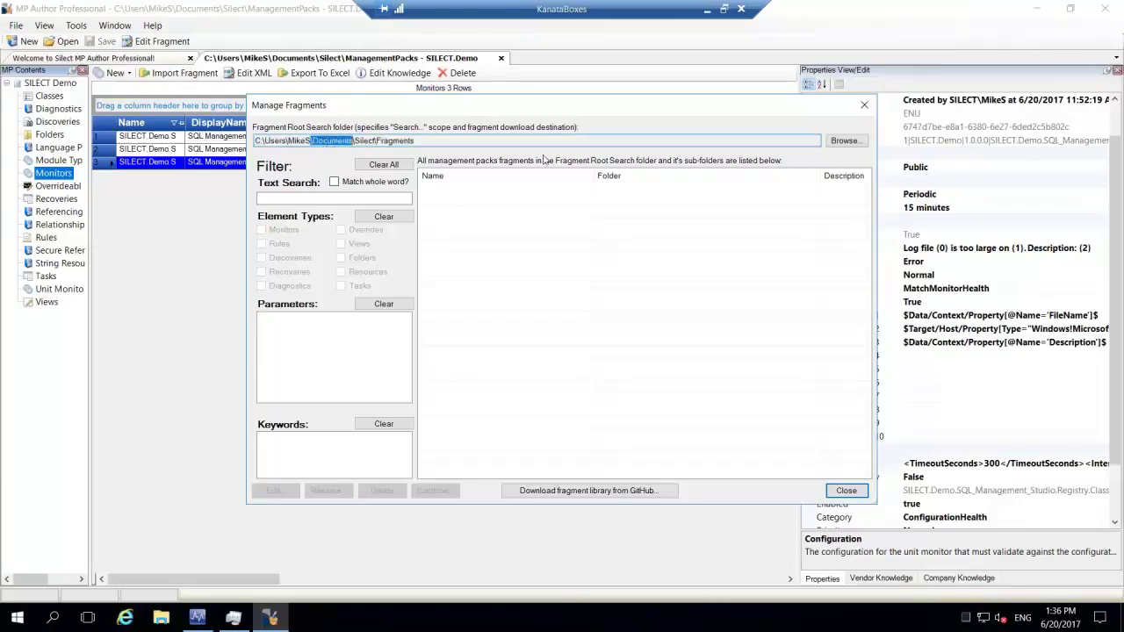
pyautogui.click(856, 143)
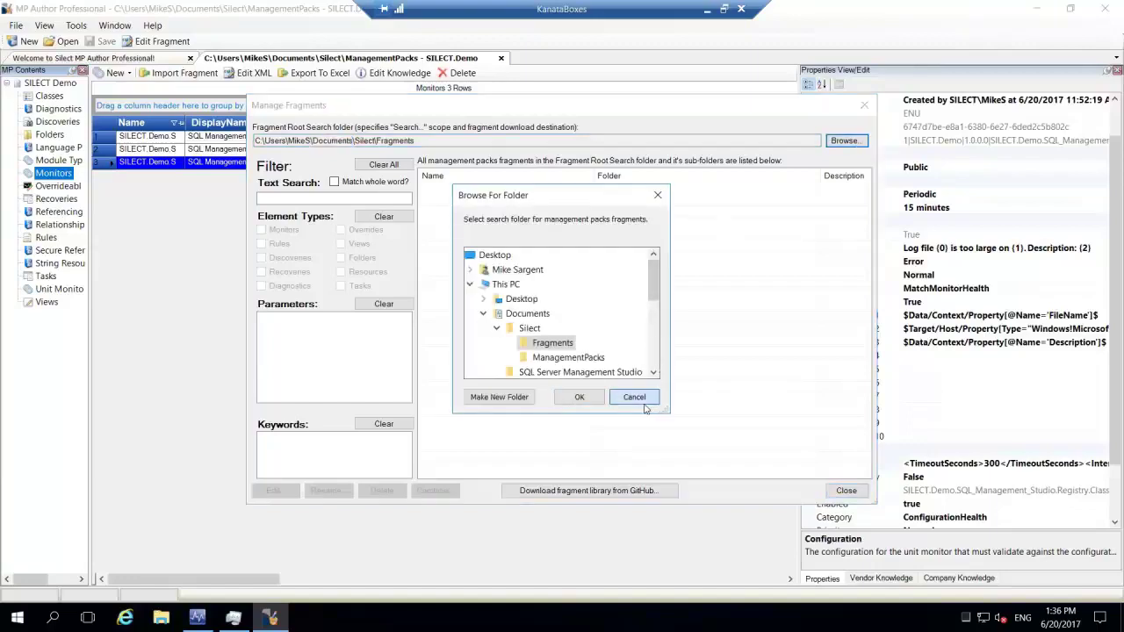
pyautogui.click(644, 403)
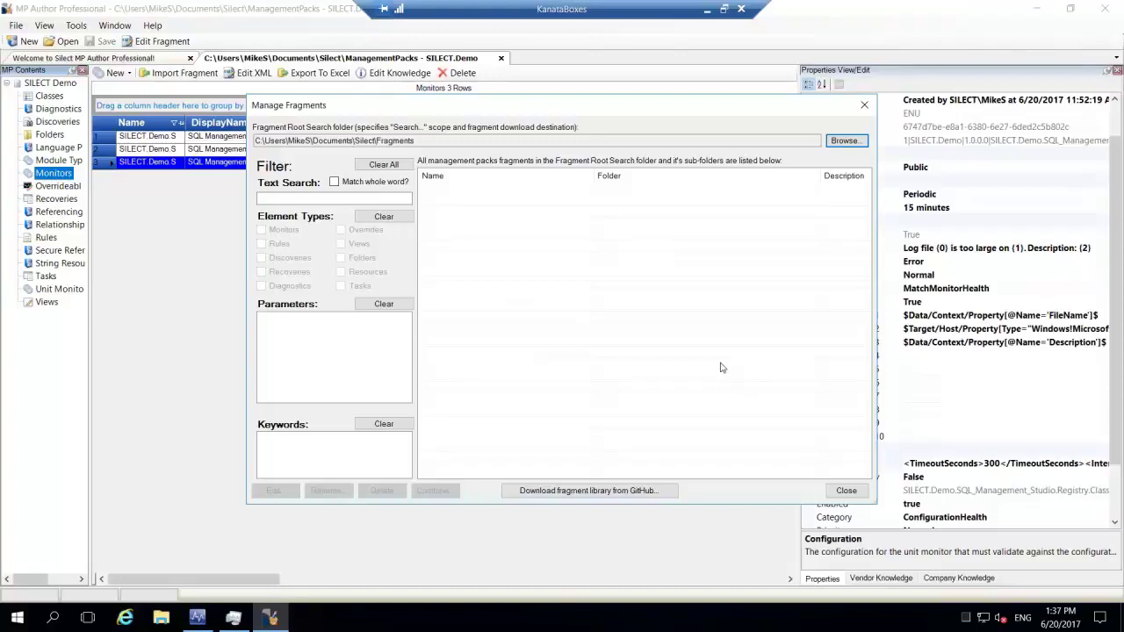
# Step: Download the fragment library from GitHub into the root search folder and close the Manage Fragments window
pyautogui.click(597, 494)
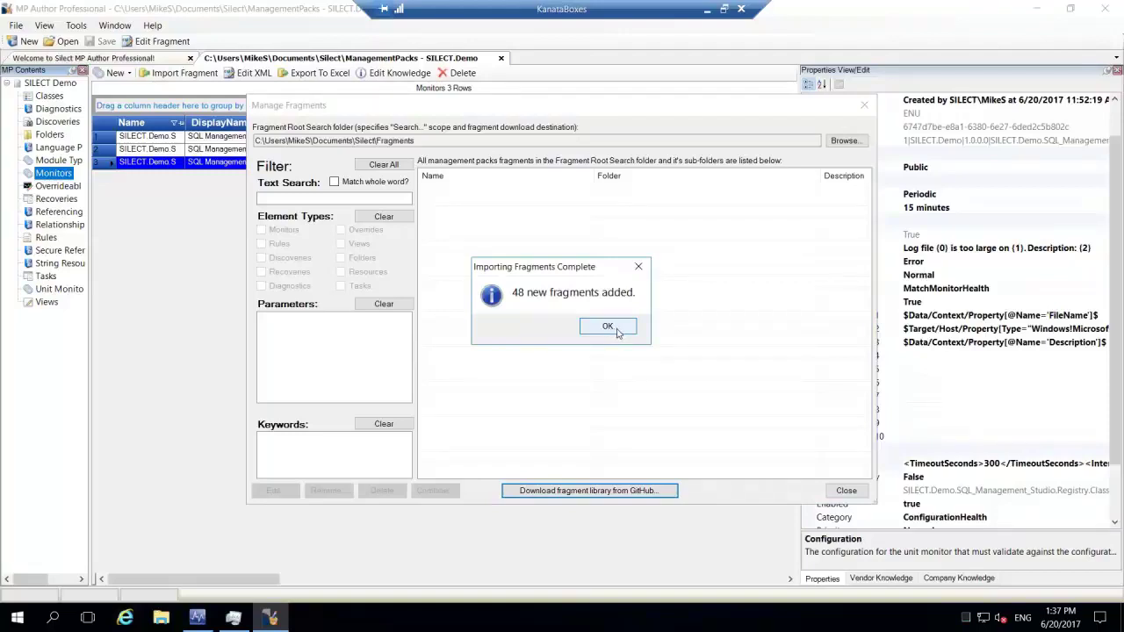
pyautogui.click(618, 331)
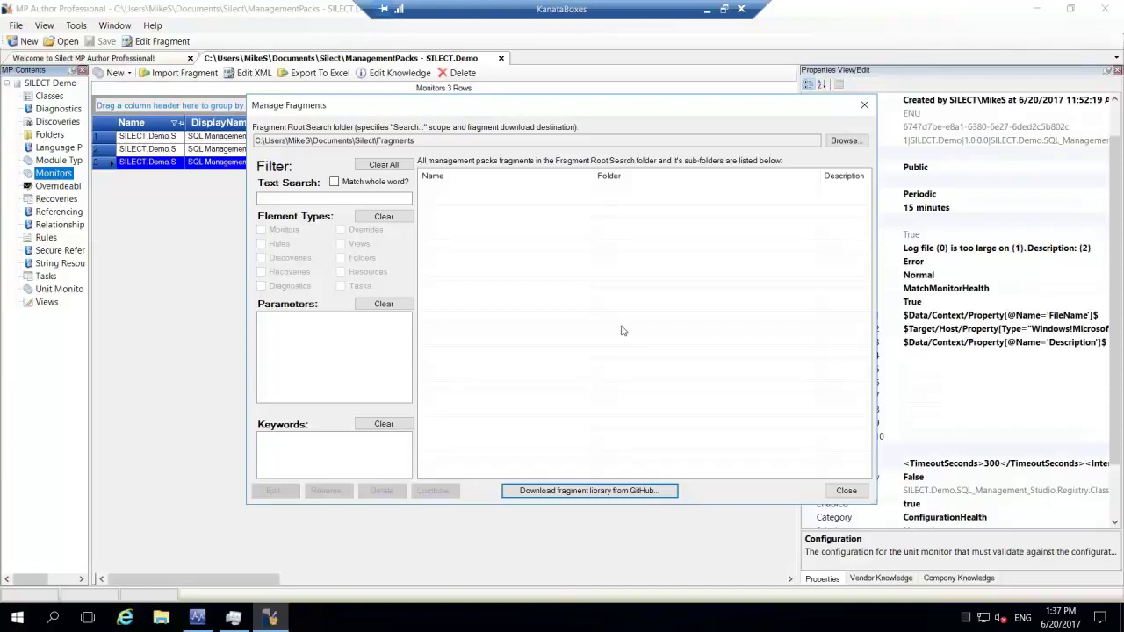
pyautogui.click(848, 493)
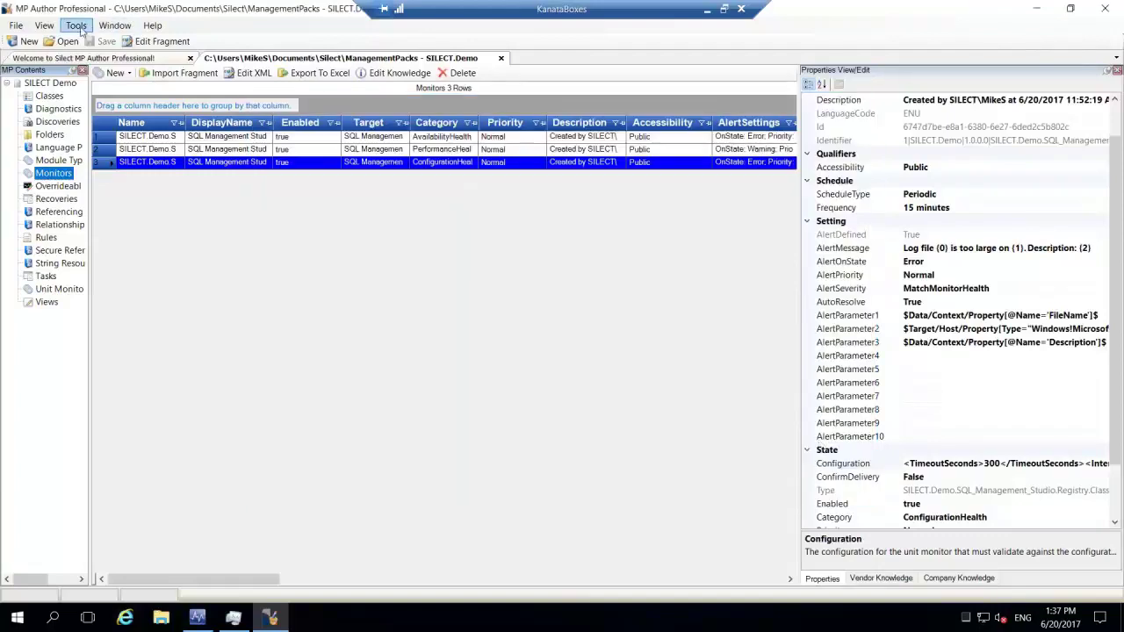
# Step: Reopen the Manage Fragments window and look through the list of downloaded fragments
pyautogui.click(76, 25)
pyautogui.click(122, 97)
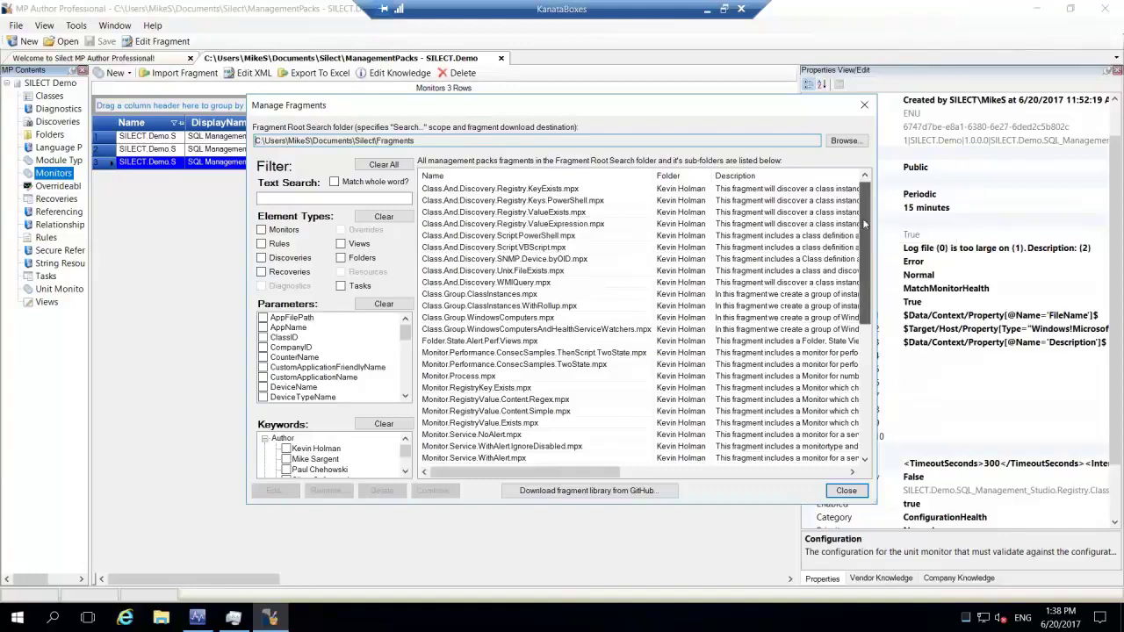
pyautogui.moveTo(864, 215); pyautogui.dragTo(860, 326)
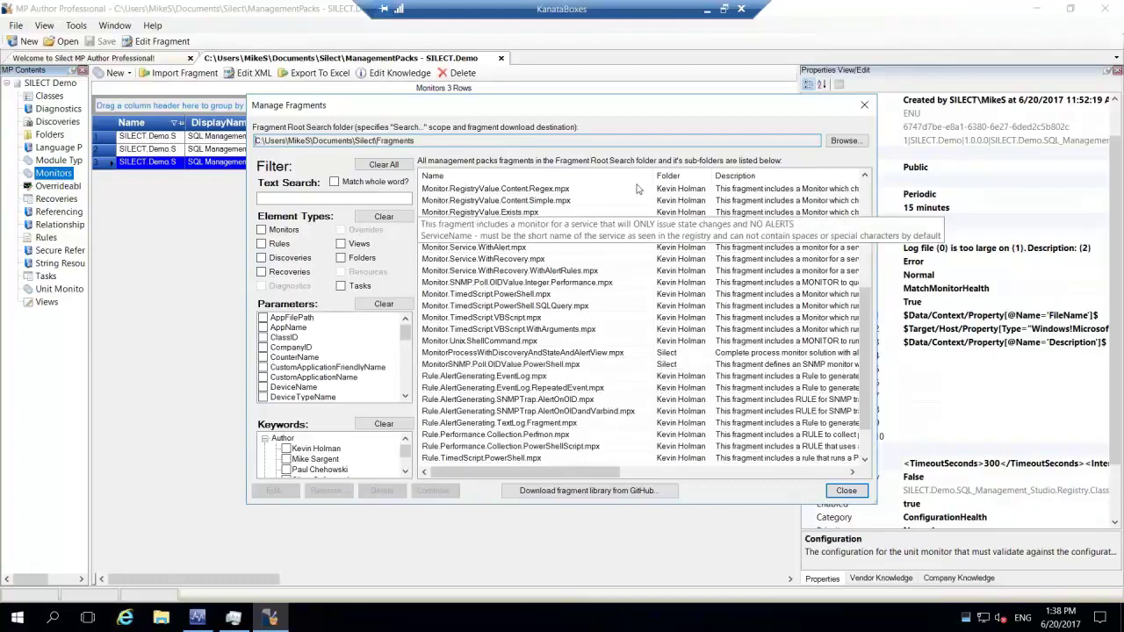
# Step: Copy the fragment root search folder path and open that folder in File Explorer
pyautogui.moveTo(434, 142); pyautogui.dragTo(253, 140)
pyautogui.hotkey('ctrl', 'c')
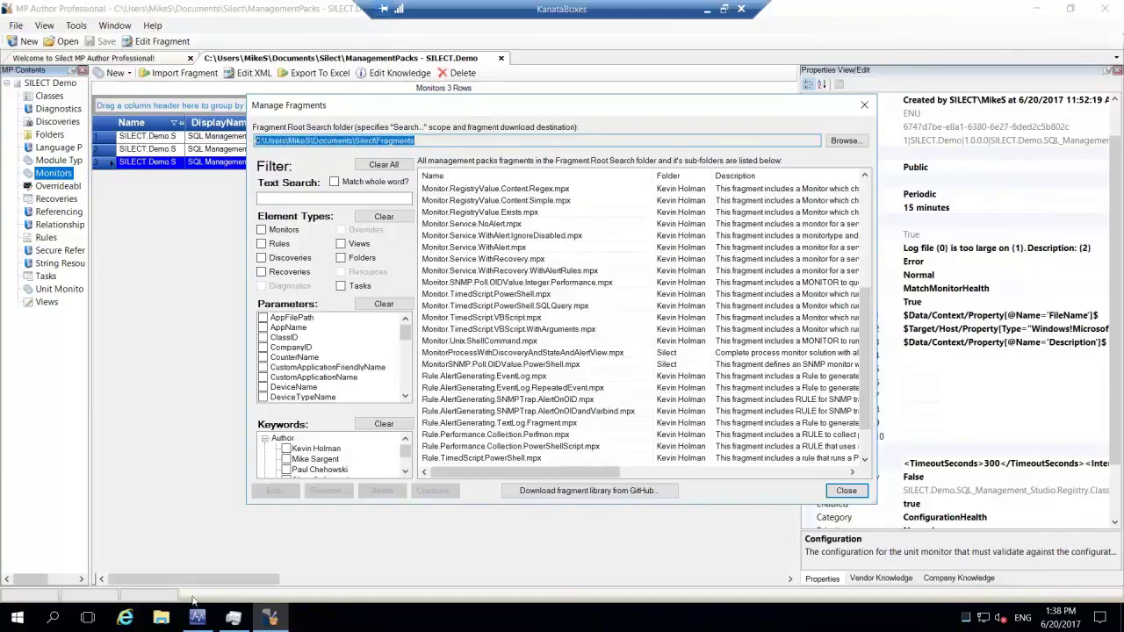
pyautogui.click(161, 617)
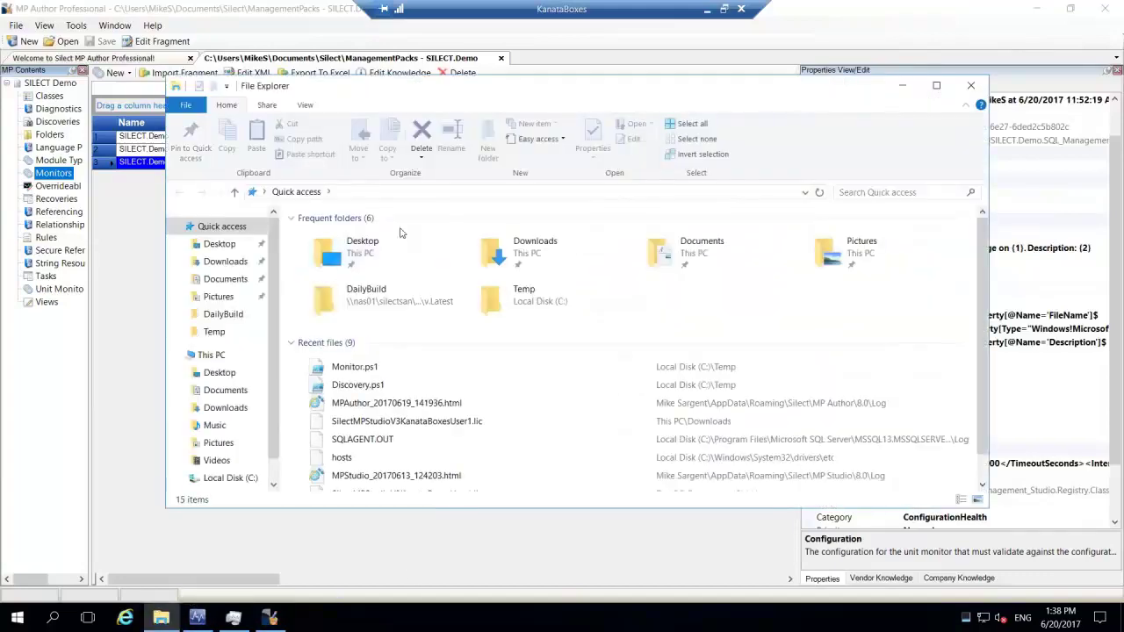
pyautogui.click(391, 192)
pyautogui.hotkey('ctrl', 'v')
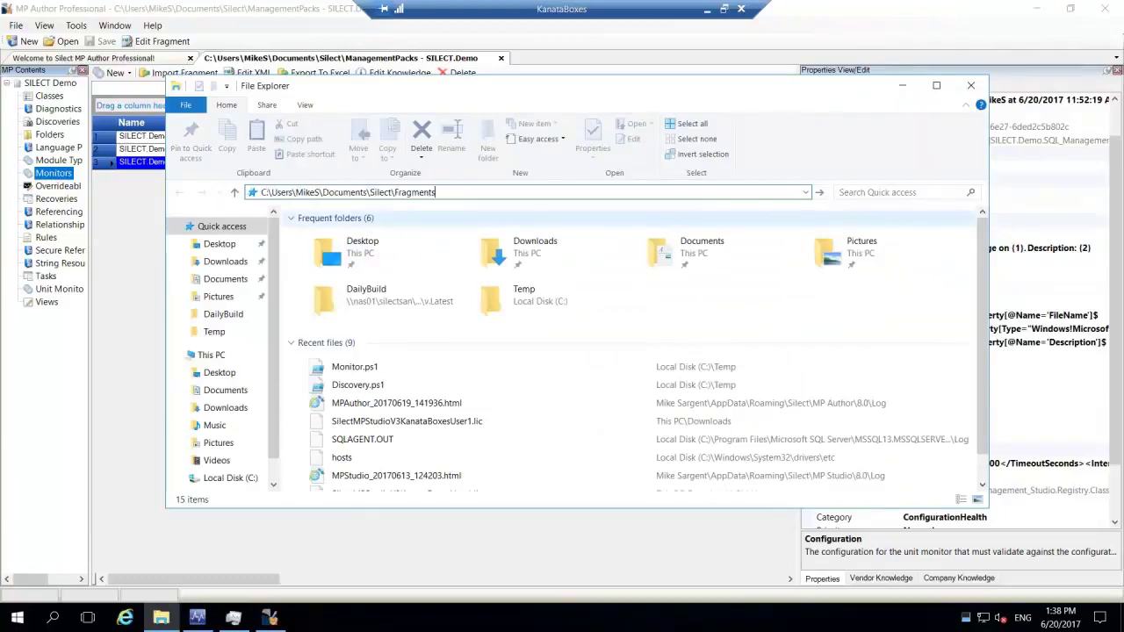
pyautogui.press('Return')
# Step: Look through the contents of the contributor-named, Silect and User Submissions subfolders of the Fragments folder
pyautogui.click(321, 239)
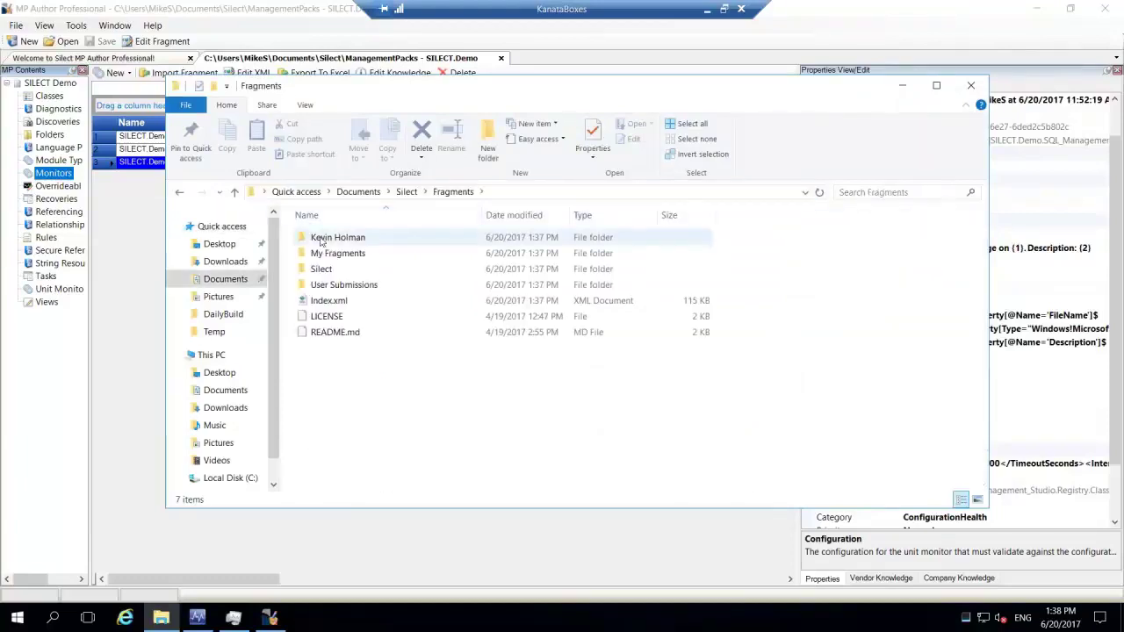
pyautogui.doubleClick(321, 239)
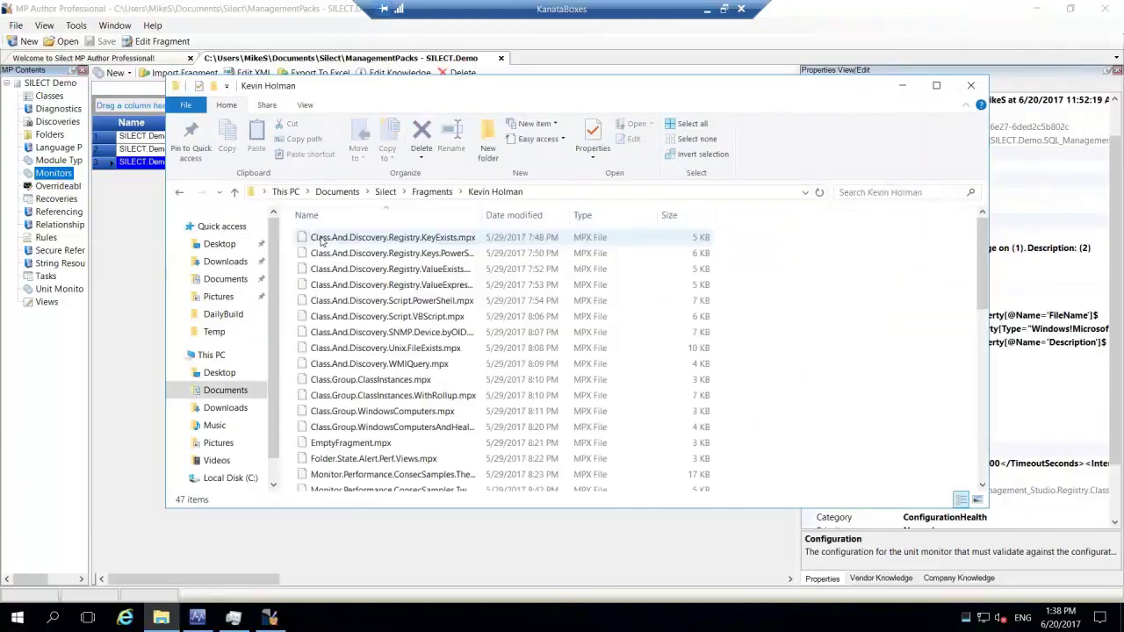
pyautogui.click(430, 192)
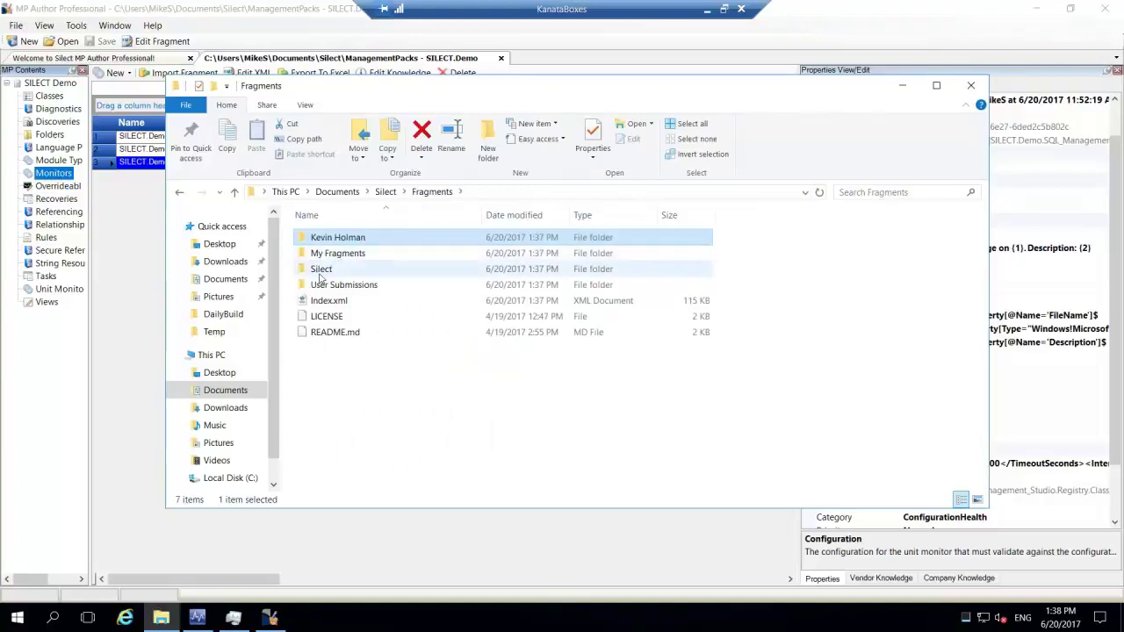
pyautogui.doubleClick(322, 269)
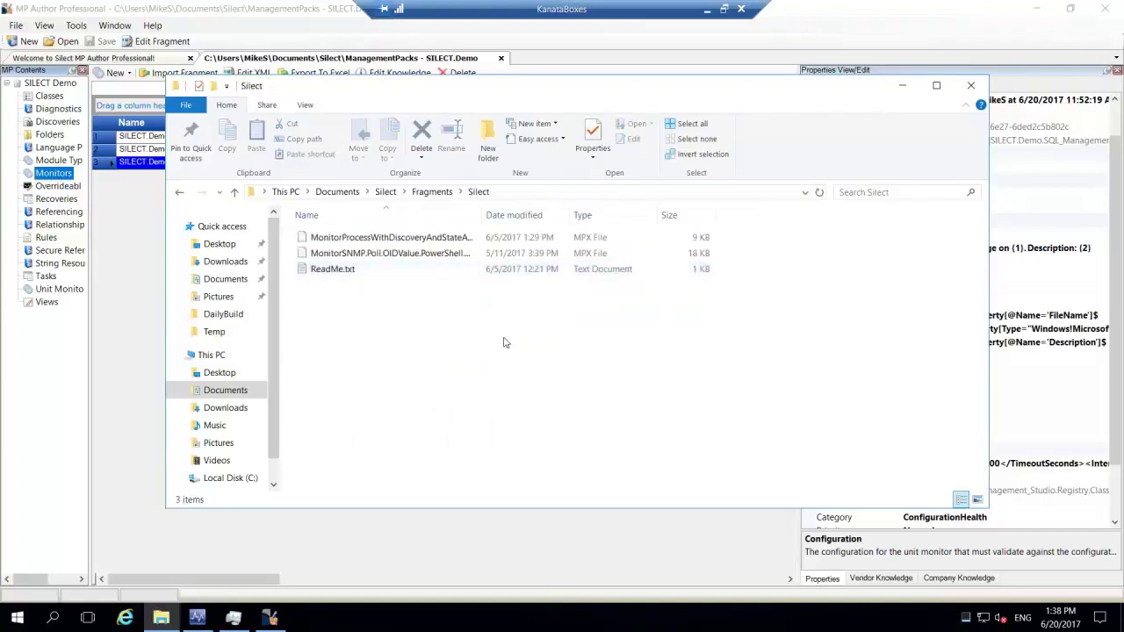
pyautogui.click(432, 191)
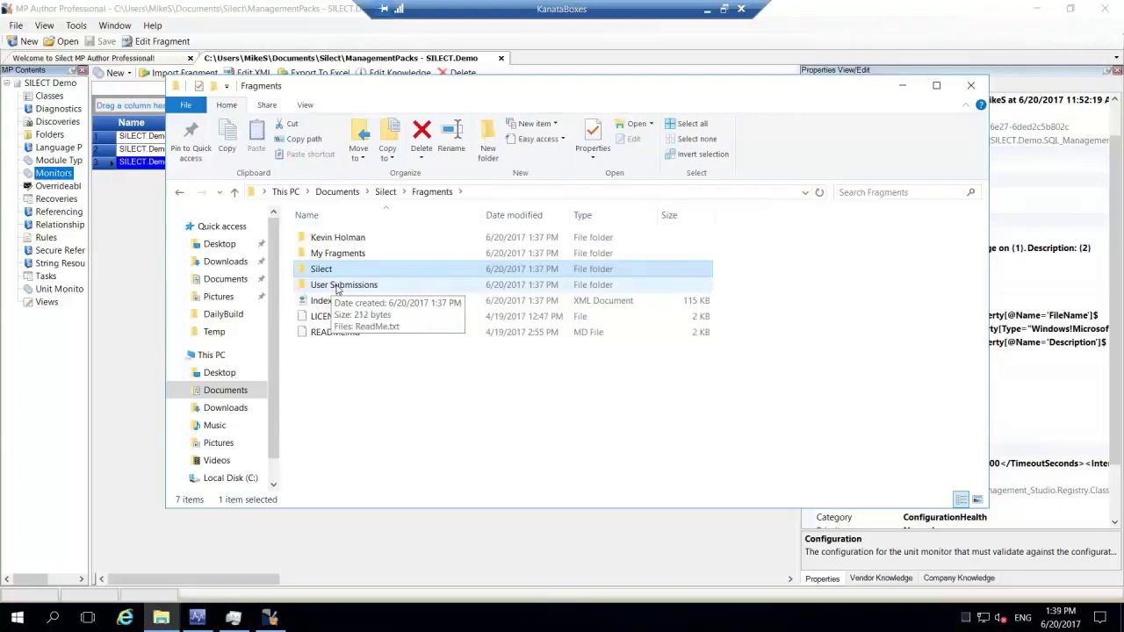
pyautogui.doubleClick(338, 285)
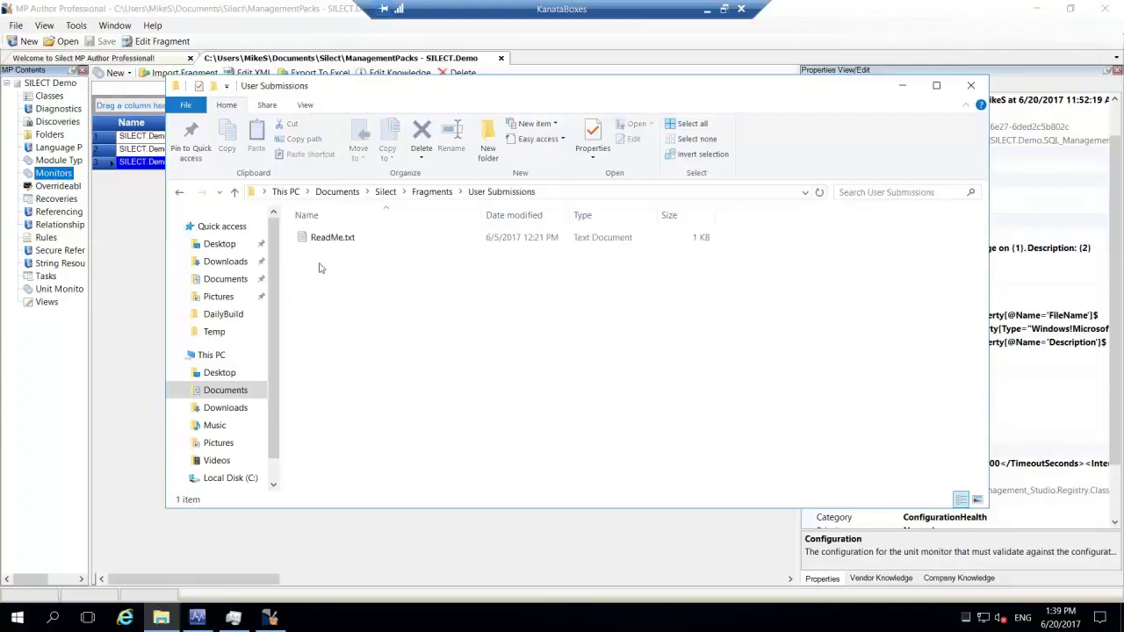
pyautogui.click(431, 193)
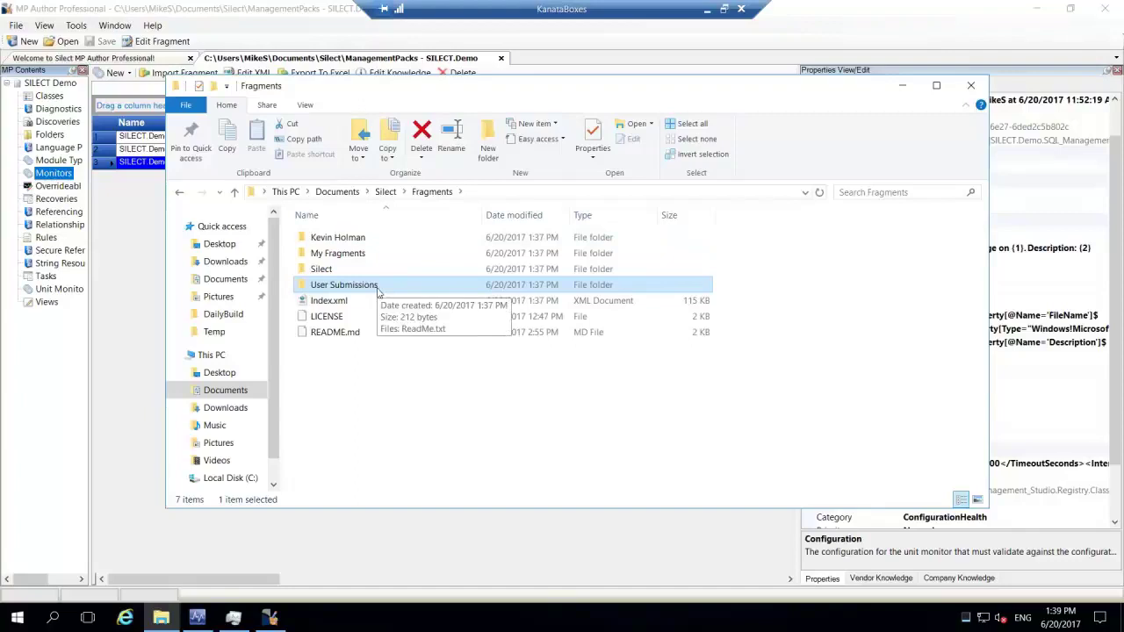
# Step: Revisit the contributor-named folder and the My Fragments folder, and close File Explorer to return to MP Author
pyautogui.click(342, 255)
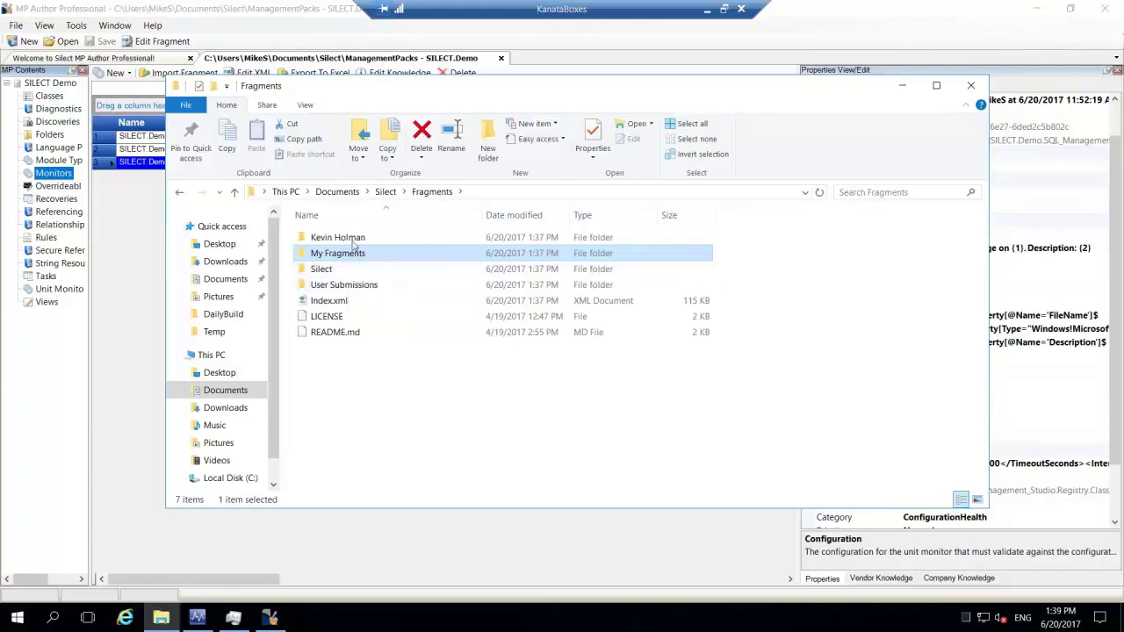
pyautogui.click(354, 245)
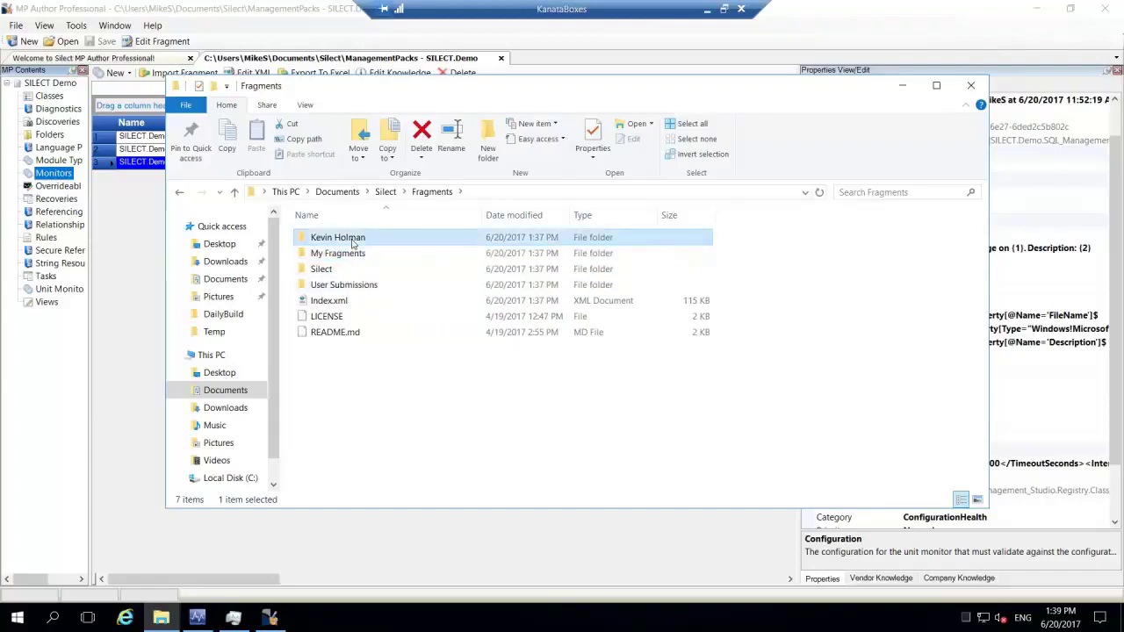
pyautogui.doubleClick(354, 245)
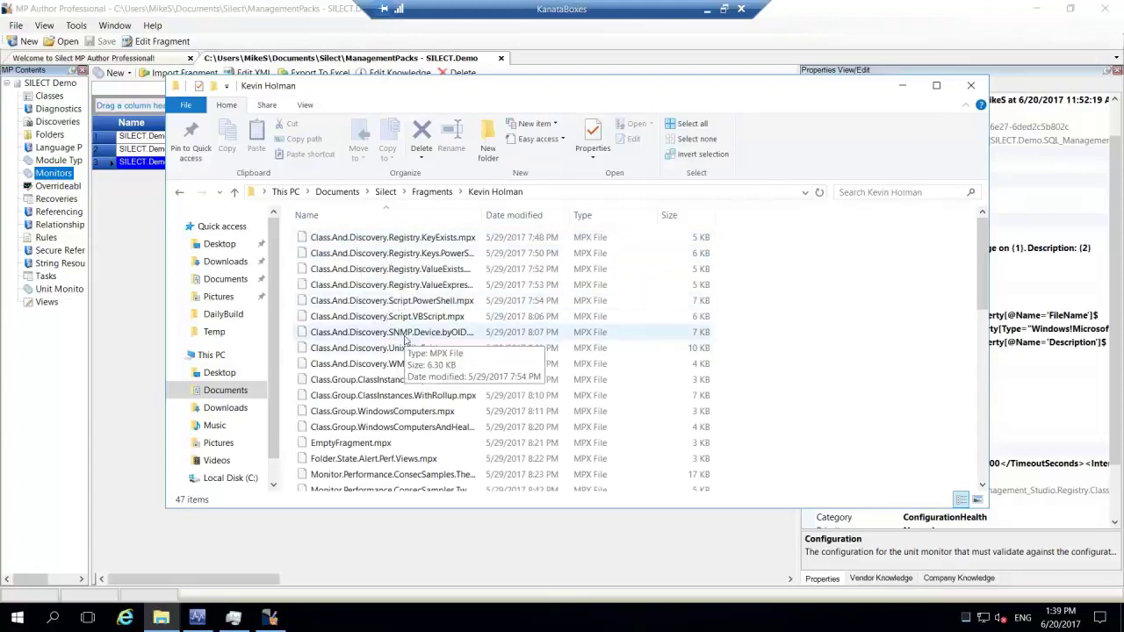
pyautogui.click(424, 192)
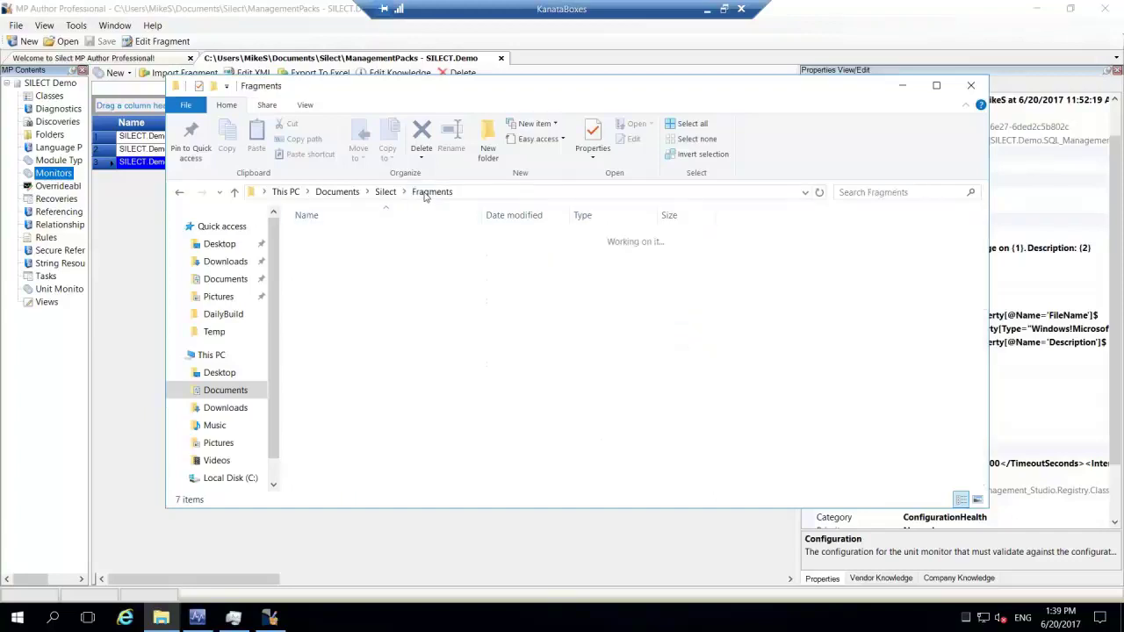
pyautogui.click(325, 255)
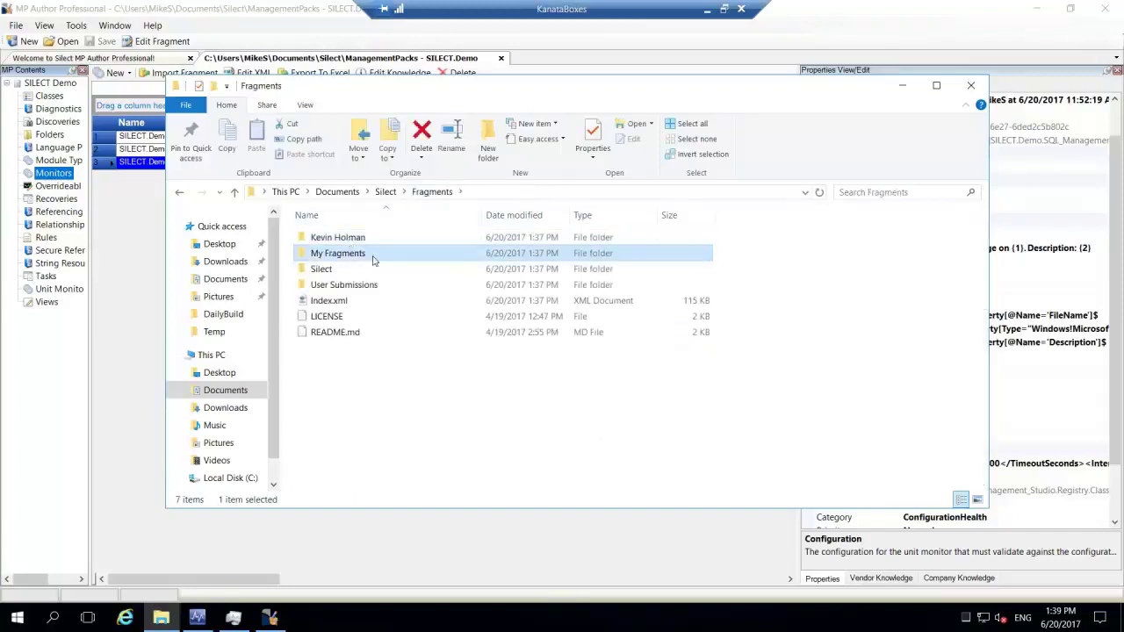
pyautogui.click(971, 86)
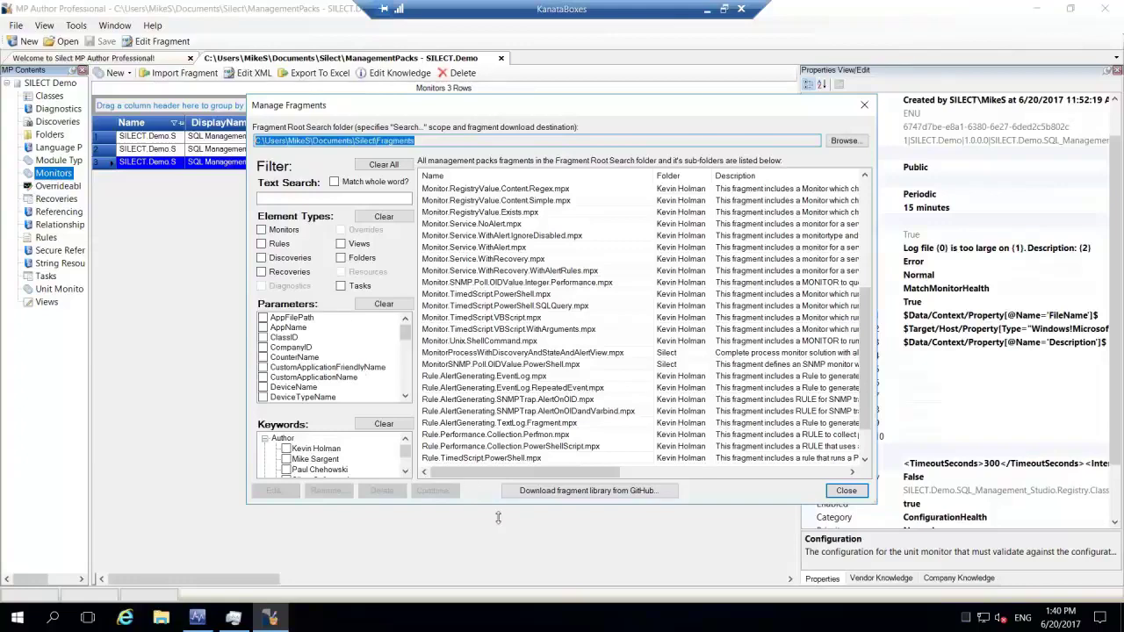
# Step: Make the Manage Fragments window taller and try out a text search for "consec", clearing all filters at the end
pyautogui.moveTo(495, 509); pyautogui.dragTo(494, 544)
pyautogui.click(290, 198)
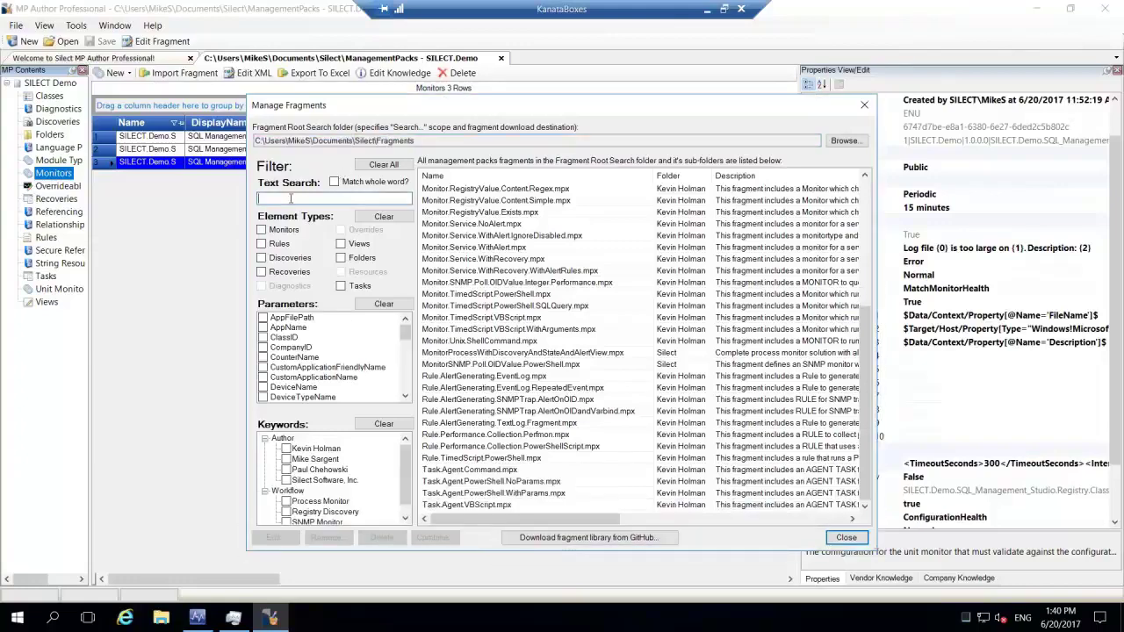
pyautogui.write('c')
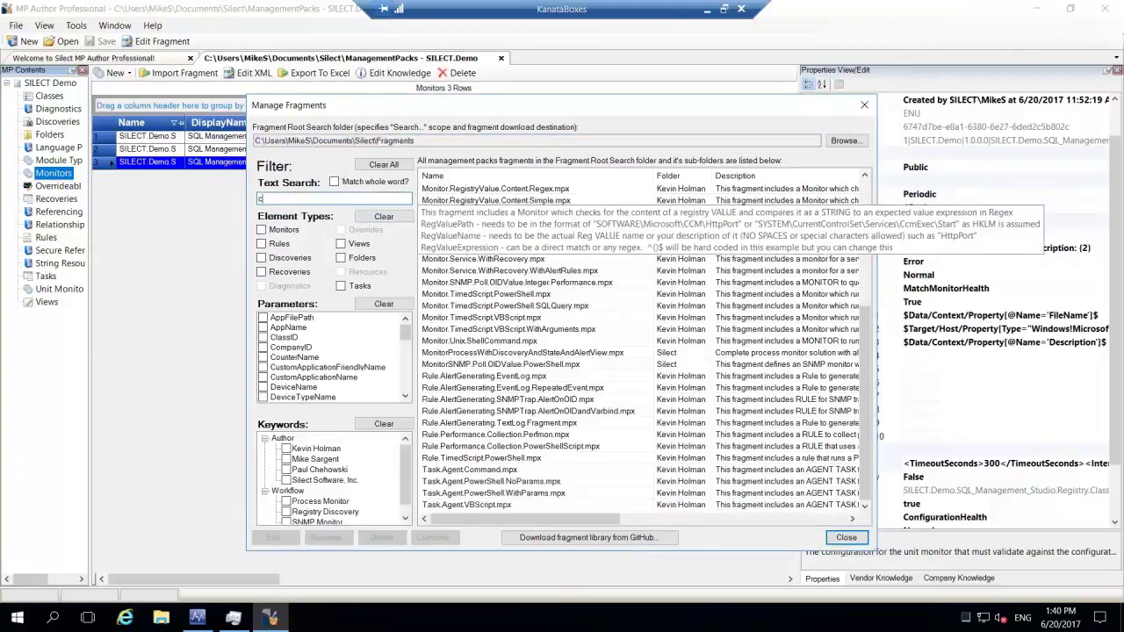
pyautogui.write('onsec')
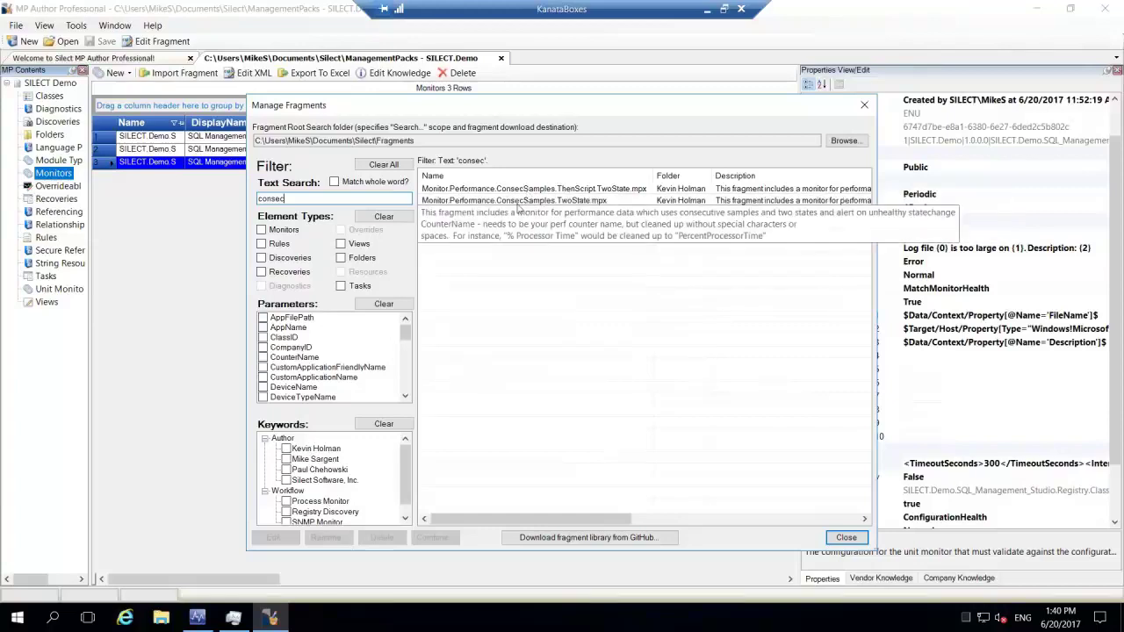
pyautogui.write('ec')
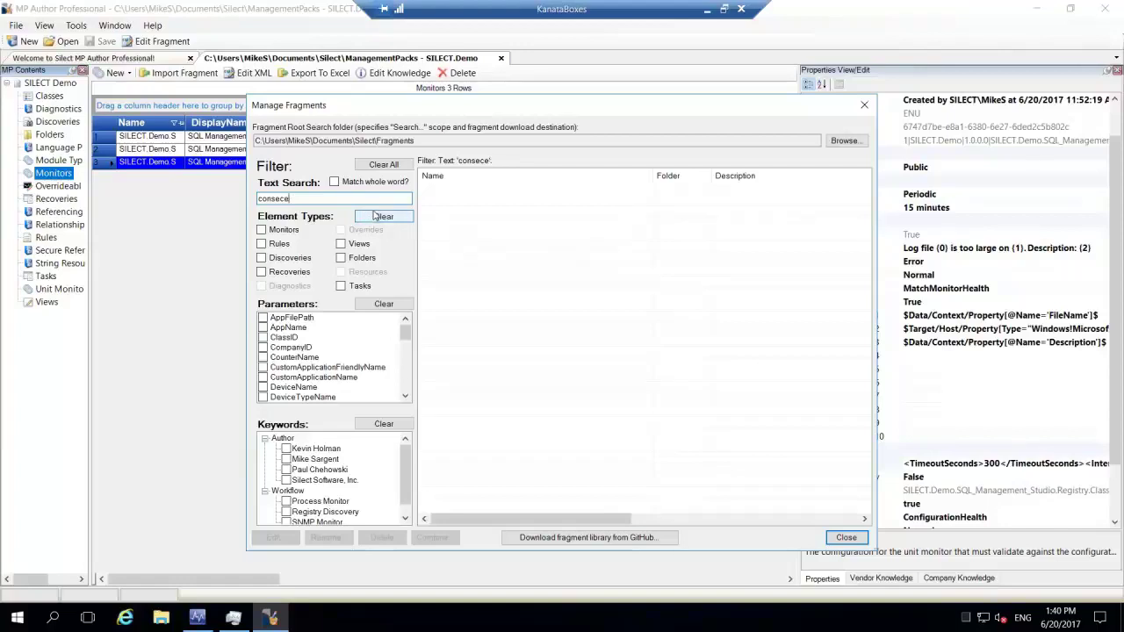
pyautogui.press('BackSpace')
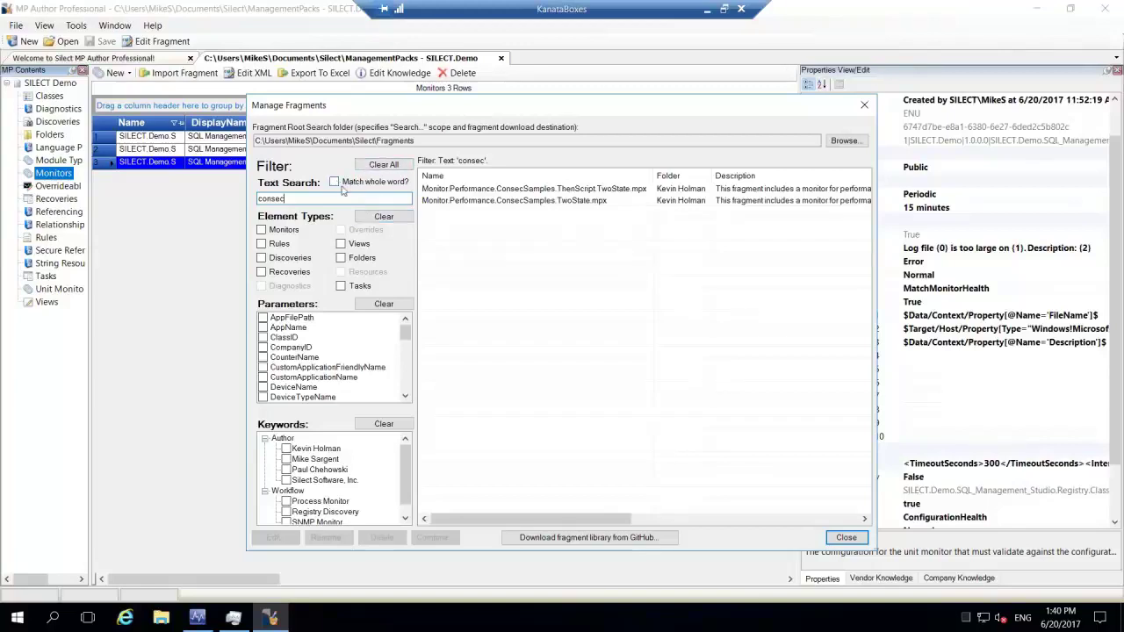
pyautogui.click(384, 165)
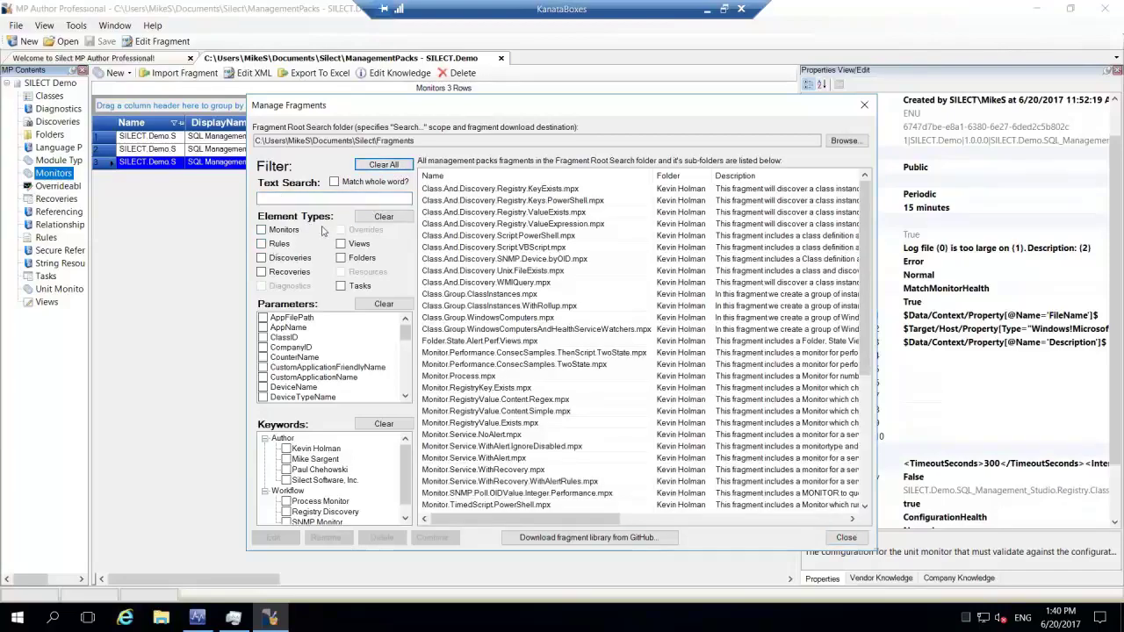
# Step: Filter the fragments by the Recoveries element type, check a match's description, and switch the filter to Discoveries
pyautogui.click(262, 272)
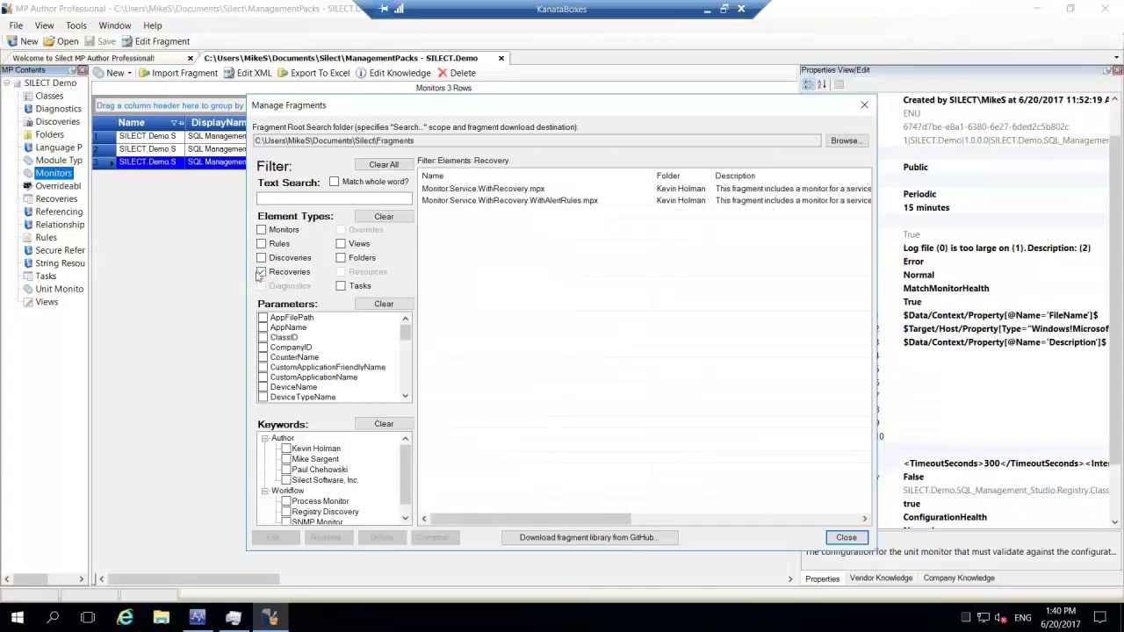
pyautogui.moveTo(506, 207)
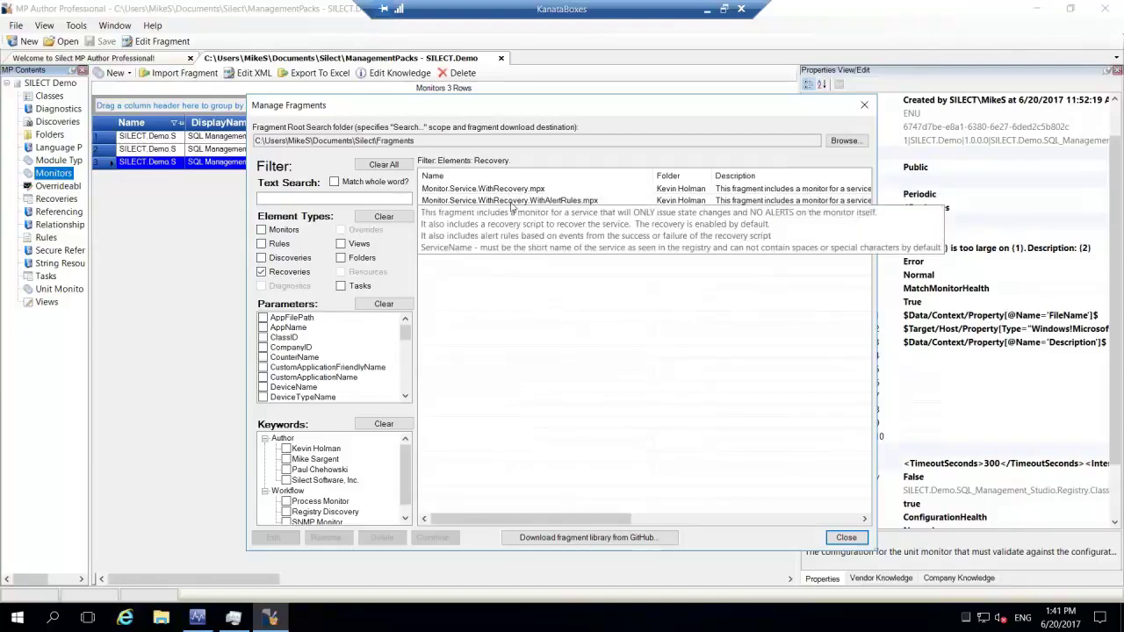
pyautogui.click(261, 272)
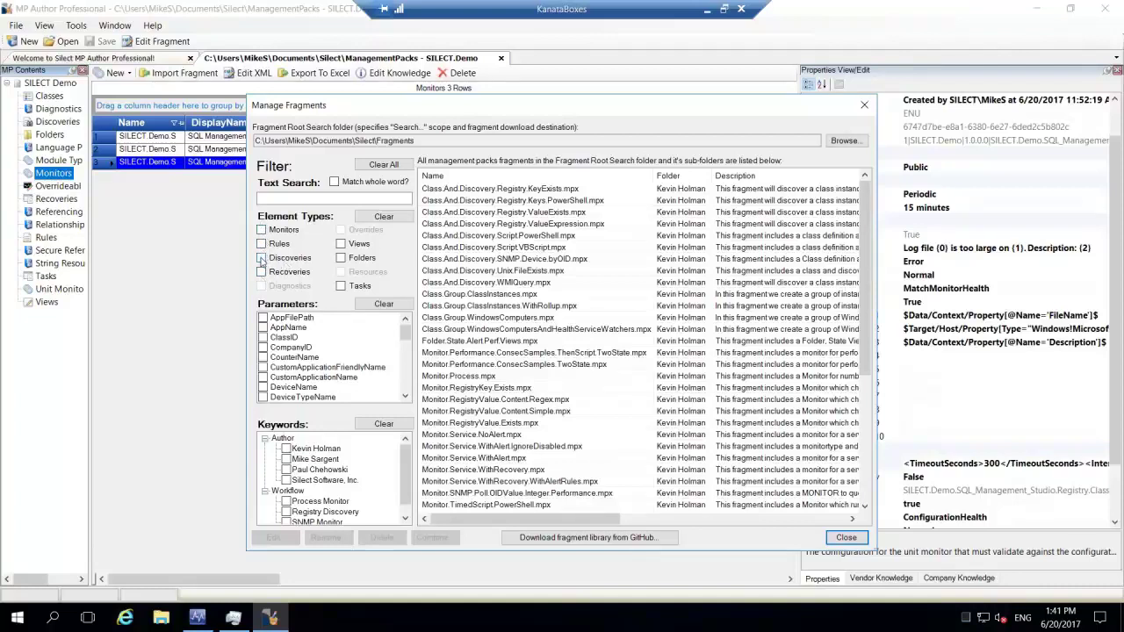
pyautogui.click(261, 258)
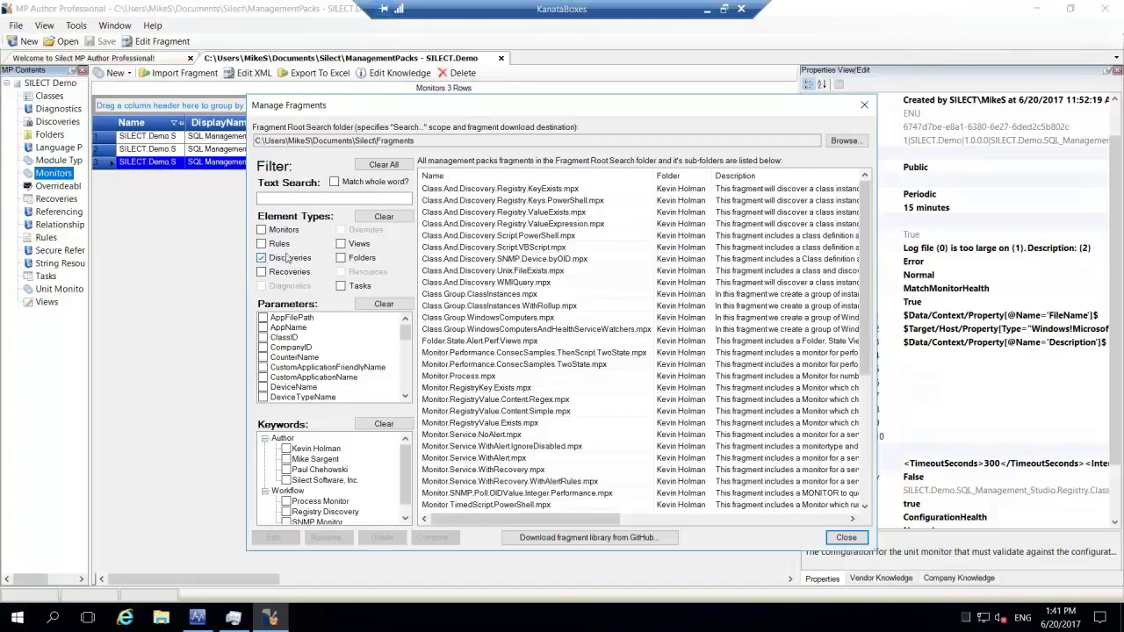
# Step: Add Views to the Discoveries filter to see the fragments matching both, remove it again and clear the element types
pyautogui.click(340, 245)
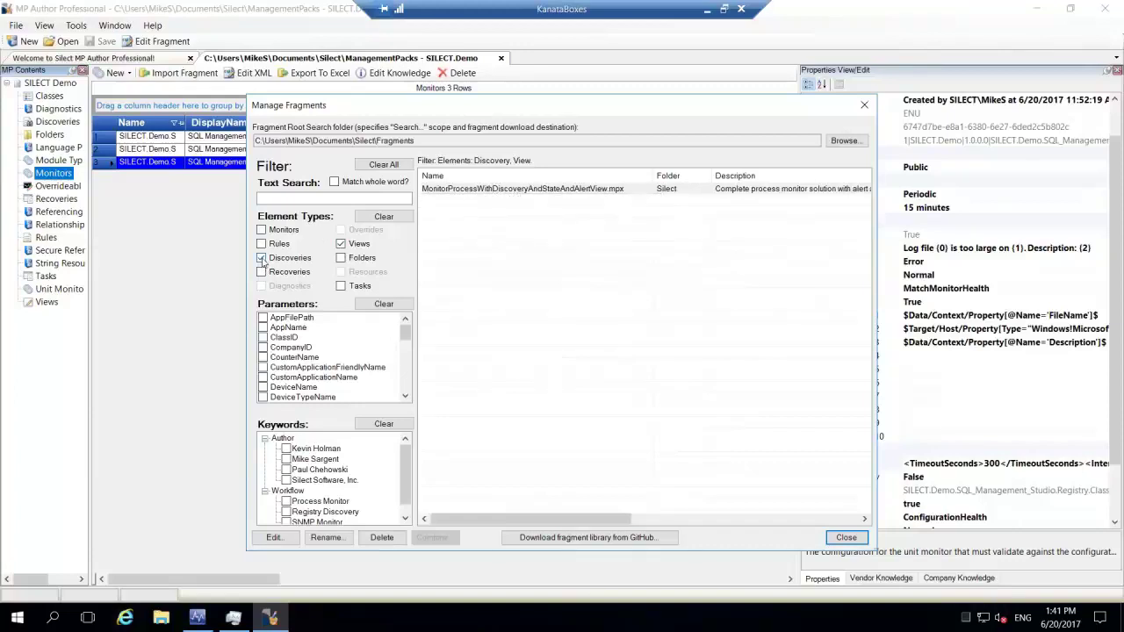
pyautogui.click(340, 244)
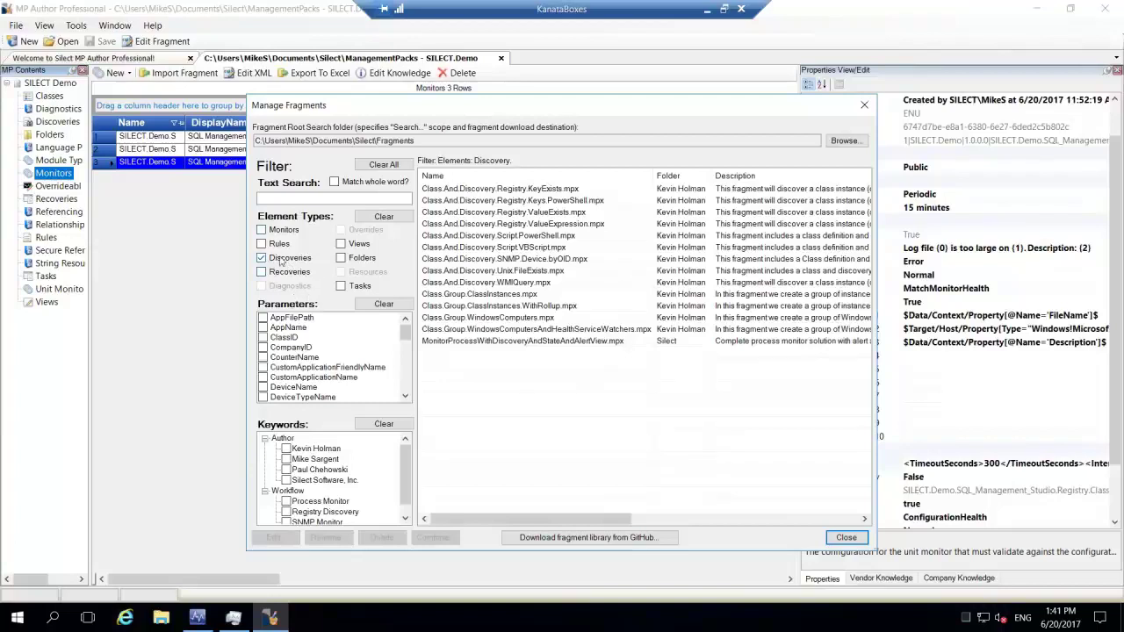
pyautogui.click(375, 219)
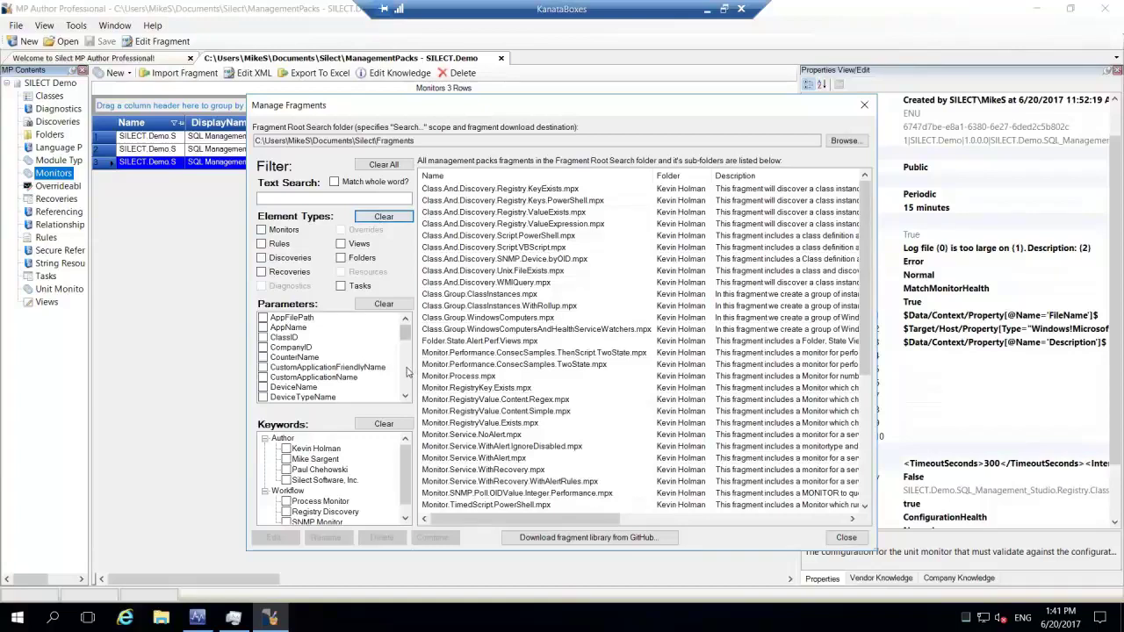
# Step: Filter the fragments by the CounterName parameter, look over the matching fragments and remove the filter
pyautogui.click(292, 359)
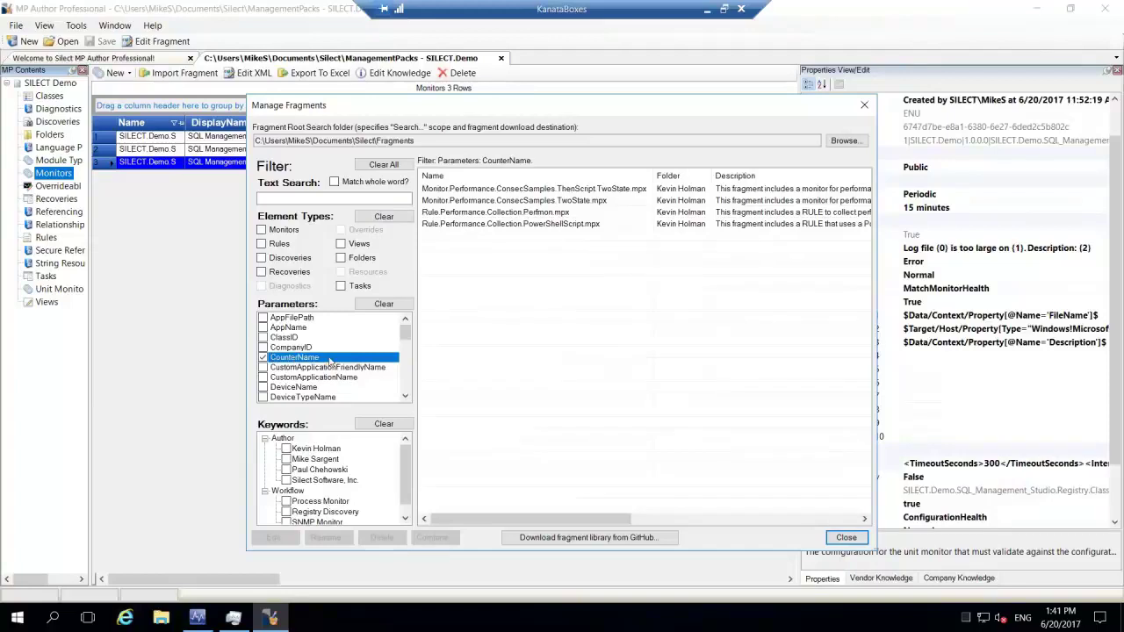
pyautogui.moveTo(519, 194)
pyautogui.click(262, 359)
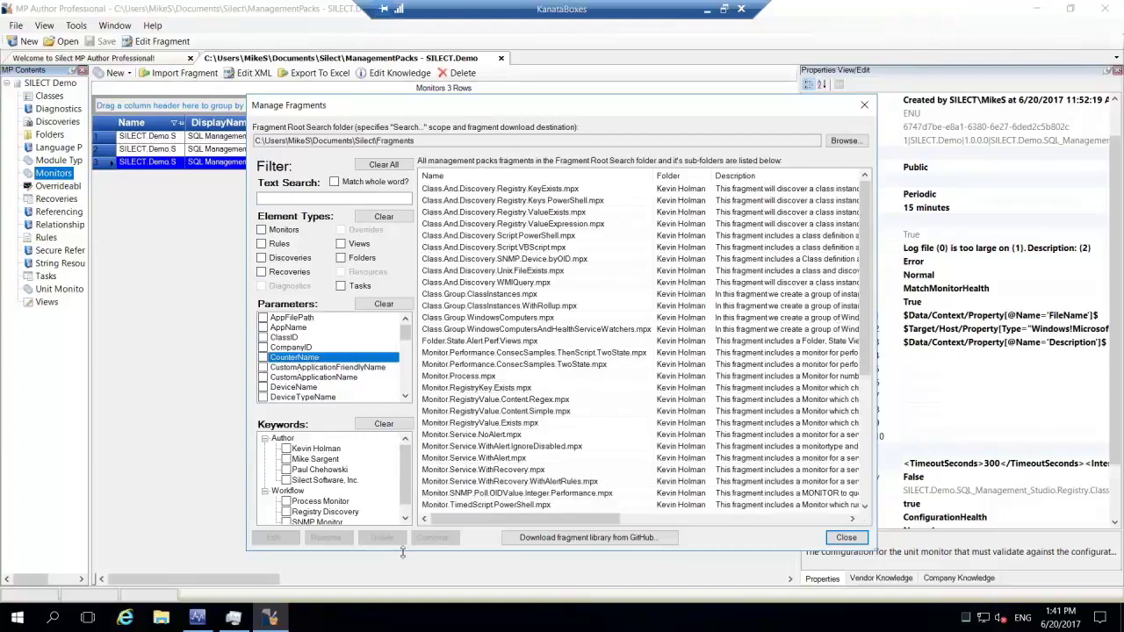
# Step: Try filtering the fragments by individual author keywords, including Silect Software, Inc., and look through the Workflow keywords with no keyword filter left on
pyautogui.click(287, 459)
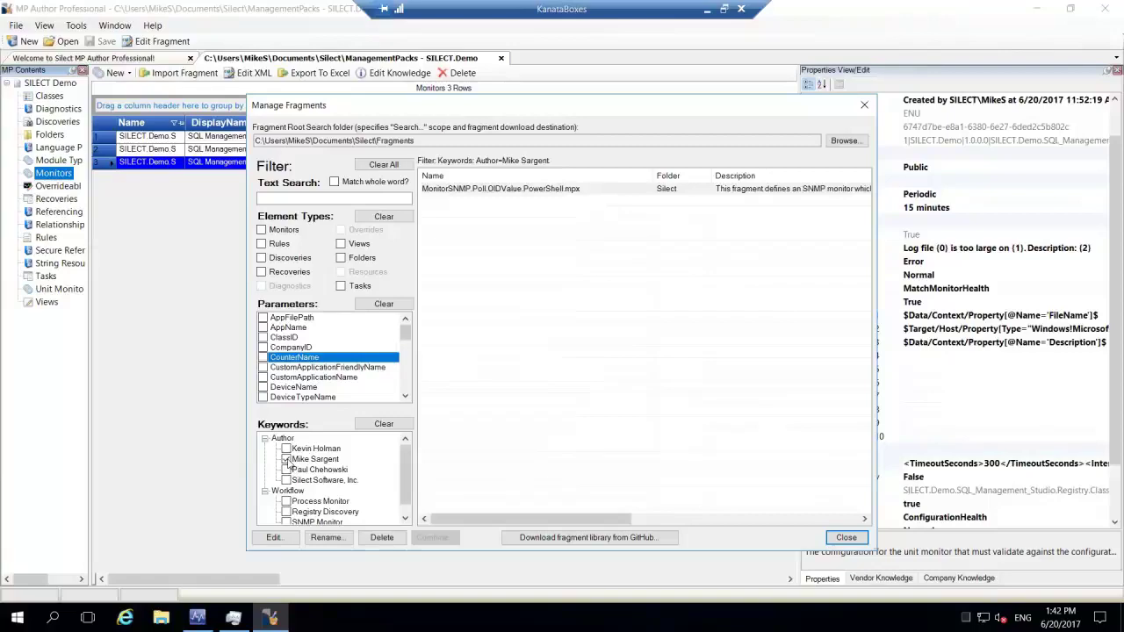
pyautogui.click(286, 460)
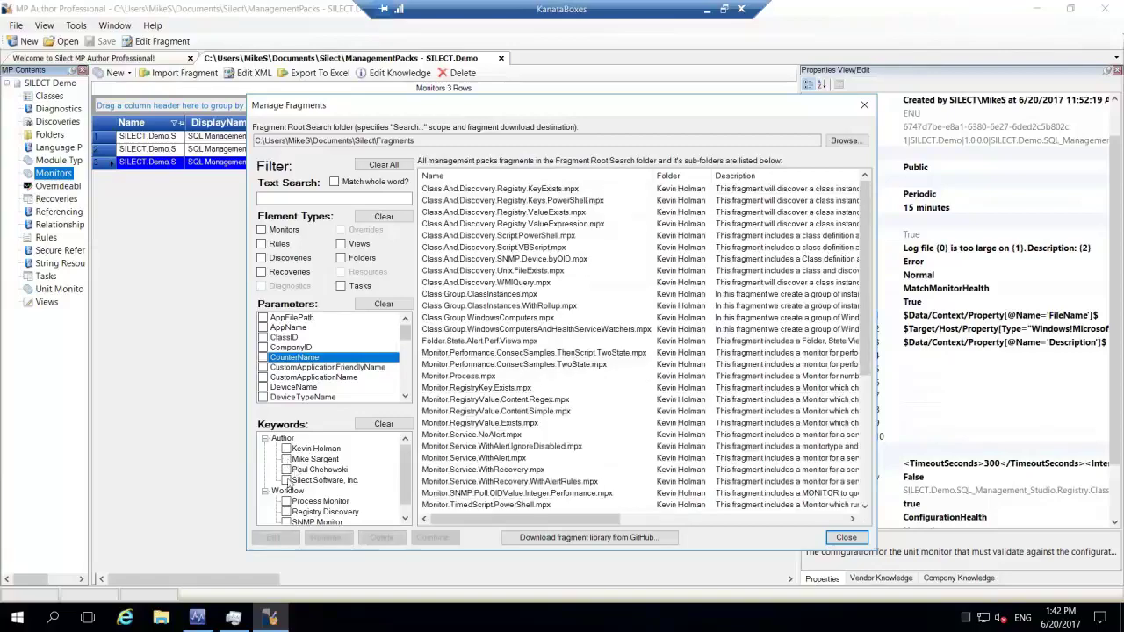
pyautogui.click(286, 480)
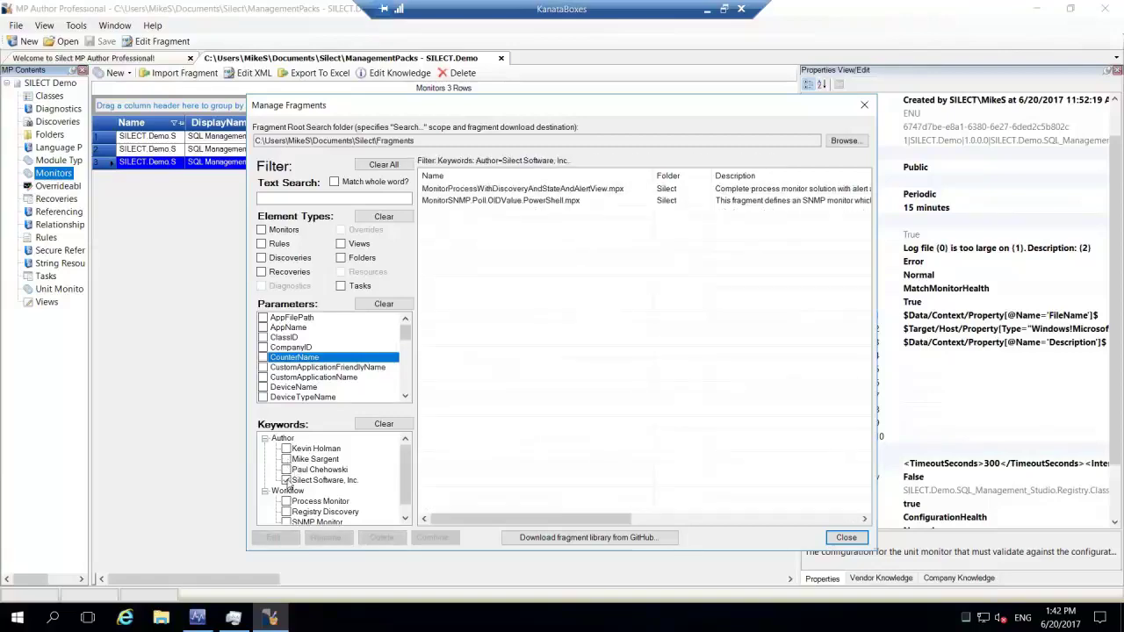
pyautogui.click(286, 481)
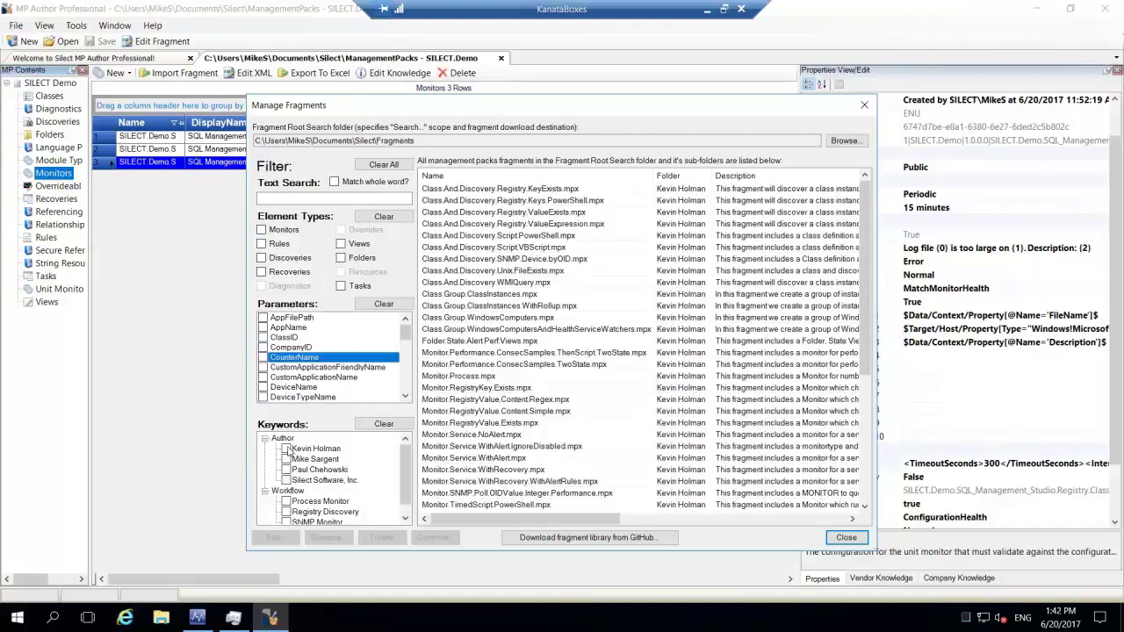
pyautogui.click(286, 448)
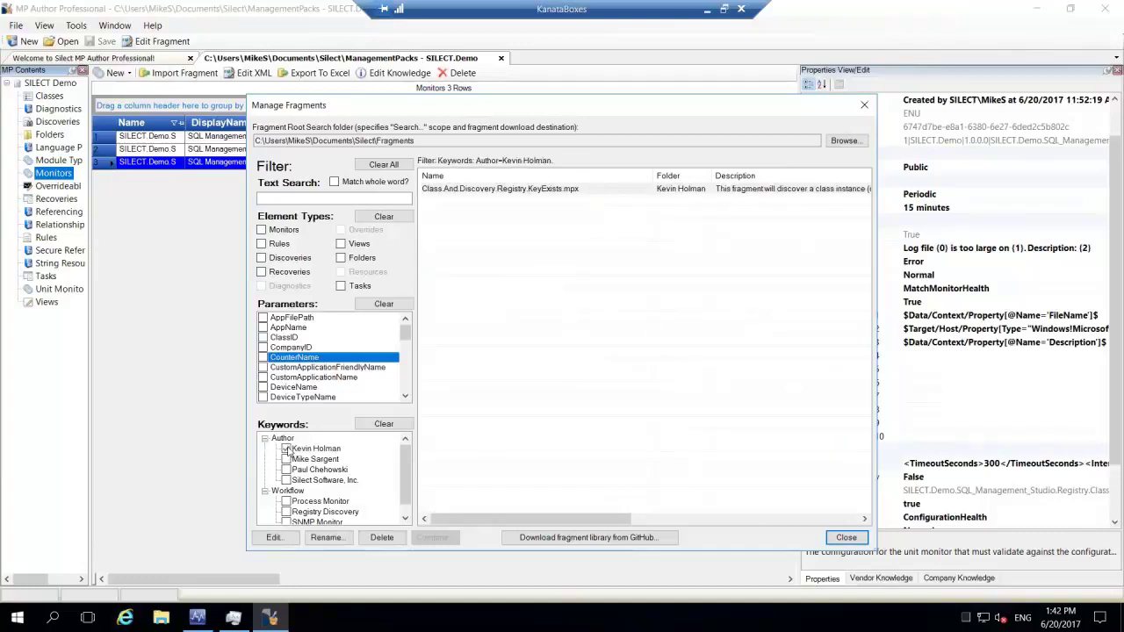
pyautogui.click(286, 448)
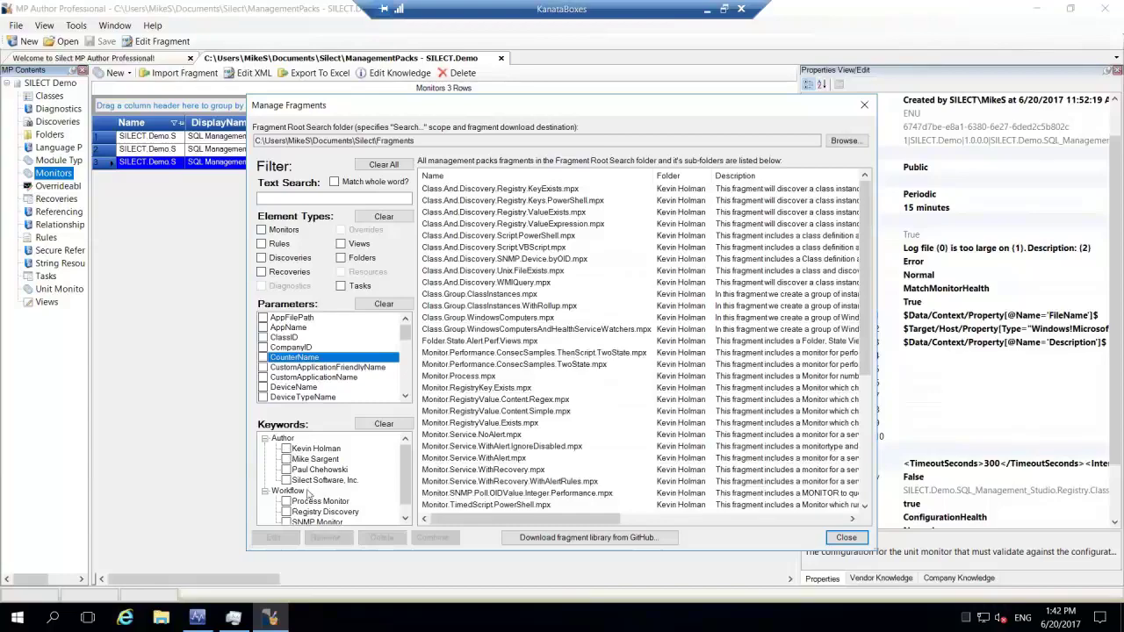
pyautogui.moveTo(404, 475); pyautogui.dragTo(404, 485)
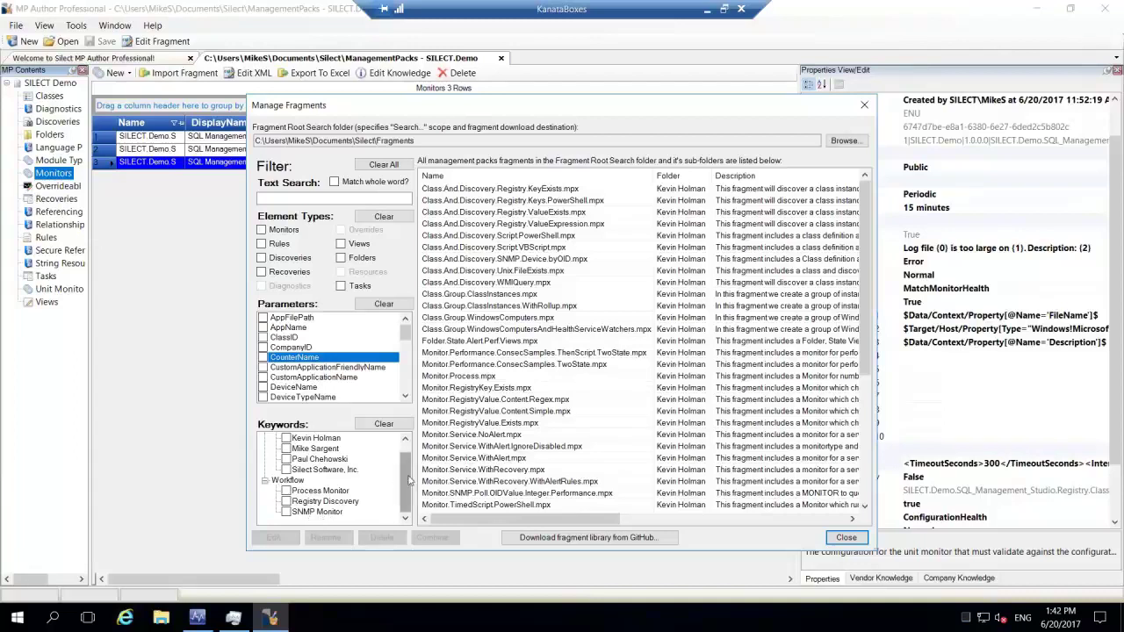
pyautogui.moveTo(407, 471); pyautogui.dragTo(411, 430)
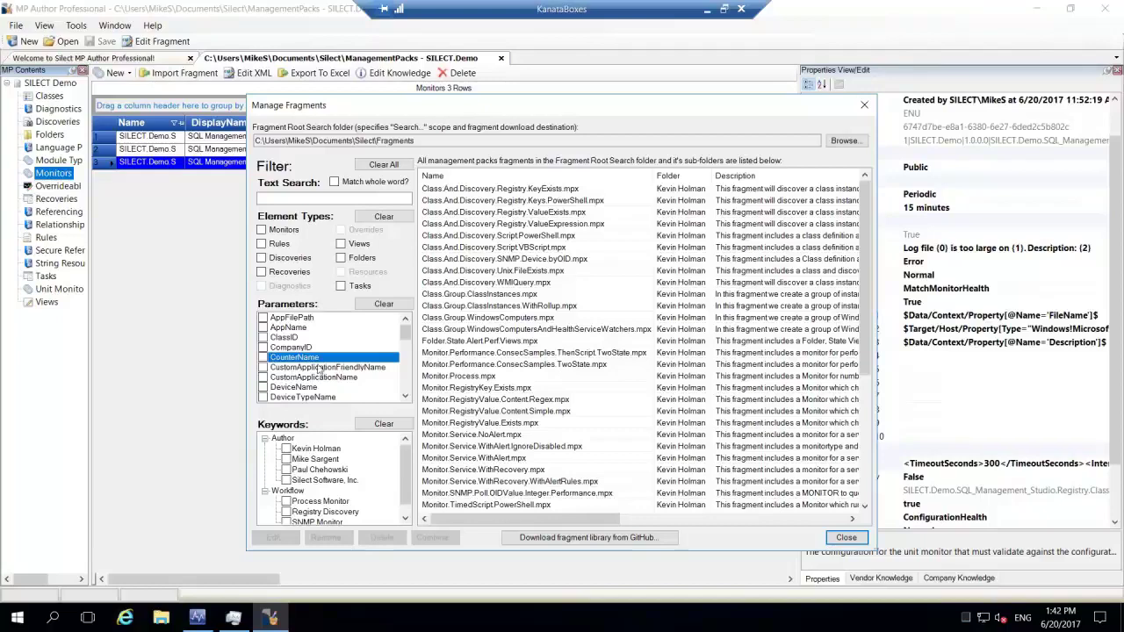
# Step: Filter the fragments by the Monitors element type and the CounterName parameter together, and add a text search for "script"
pyautogui.click(260, 230)
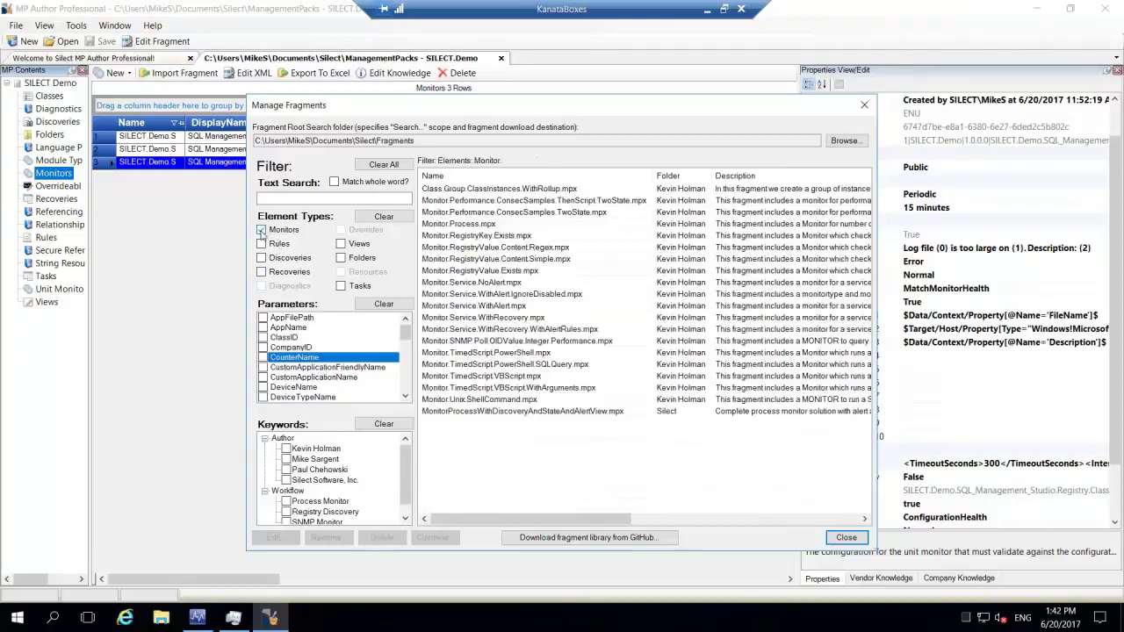
pyautogui.click(262, 358)
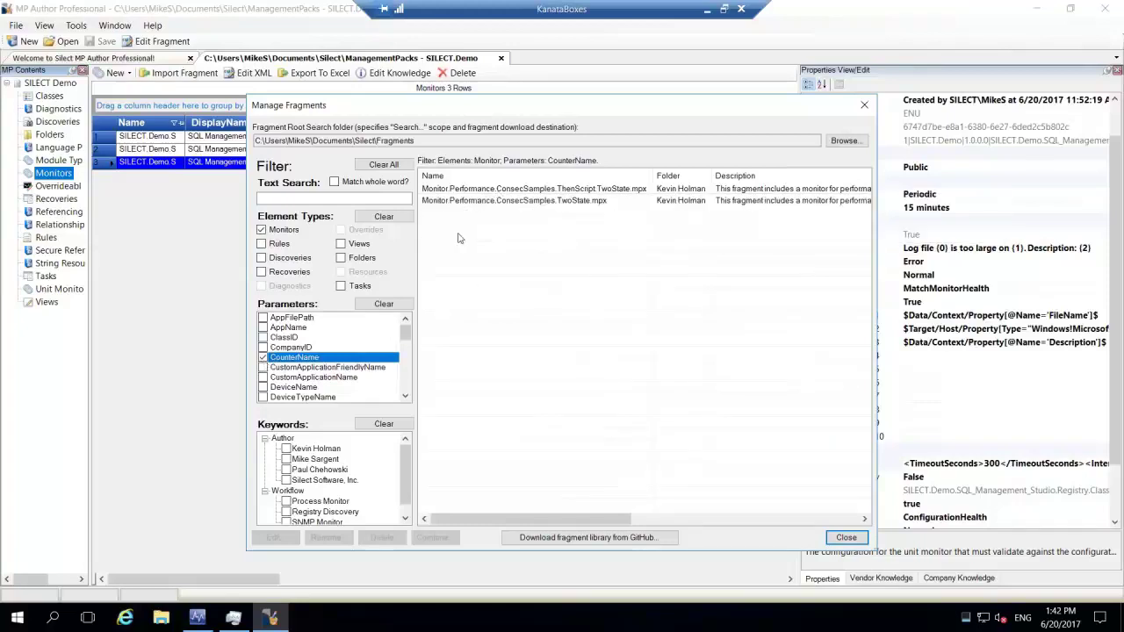
pyautogui.click(261, 230)
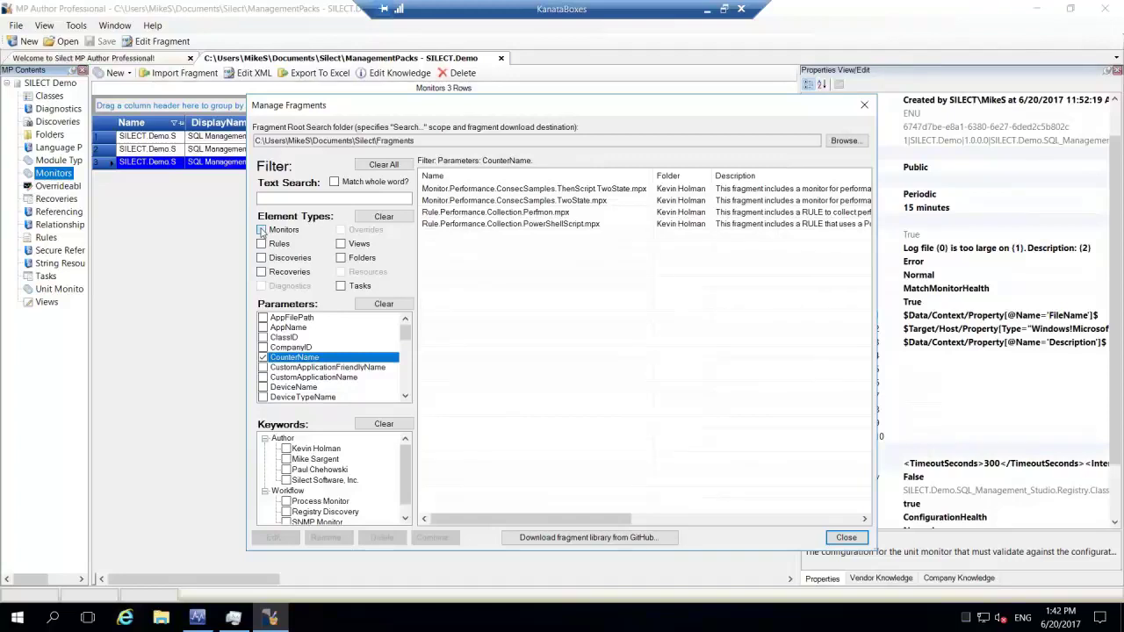
pyautogui.click(261, 230)
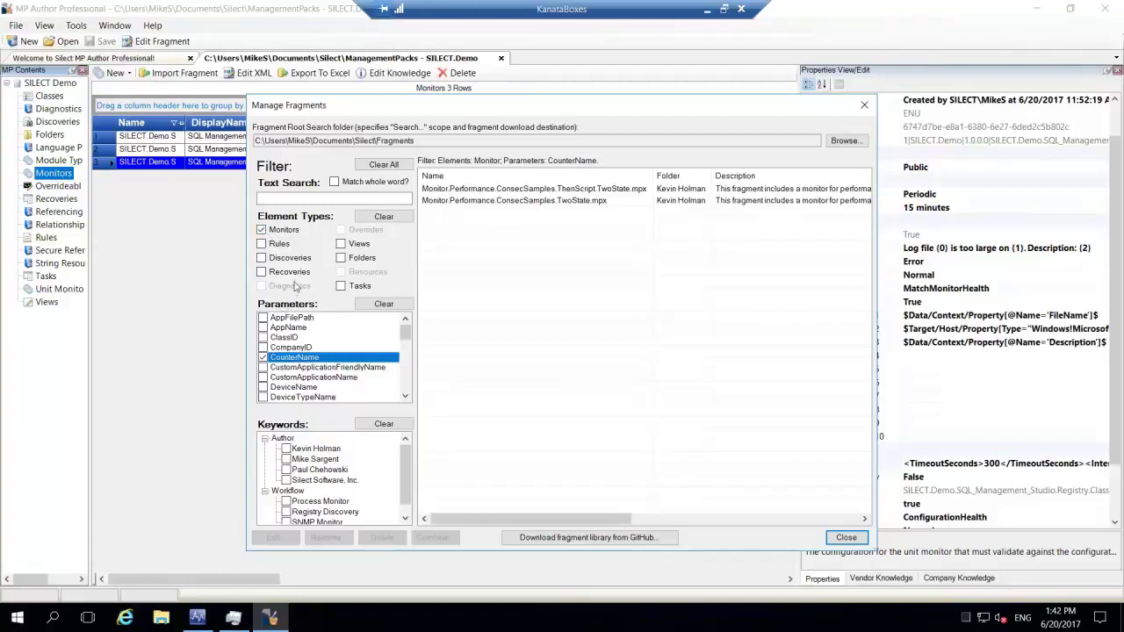
pyautogui.click(306, 199)
pyautogui.write('script')
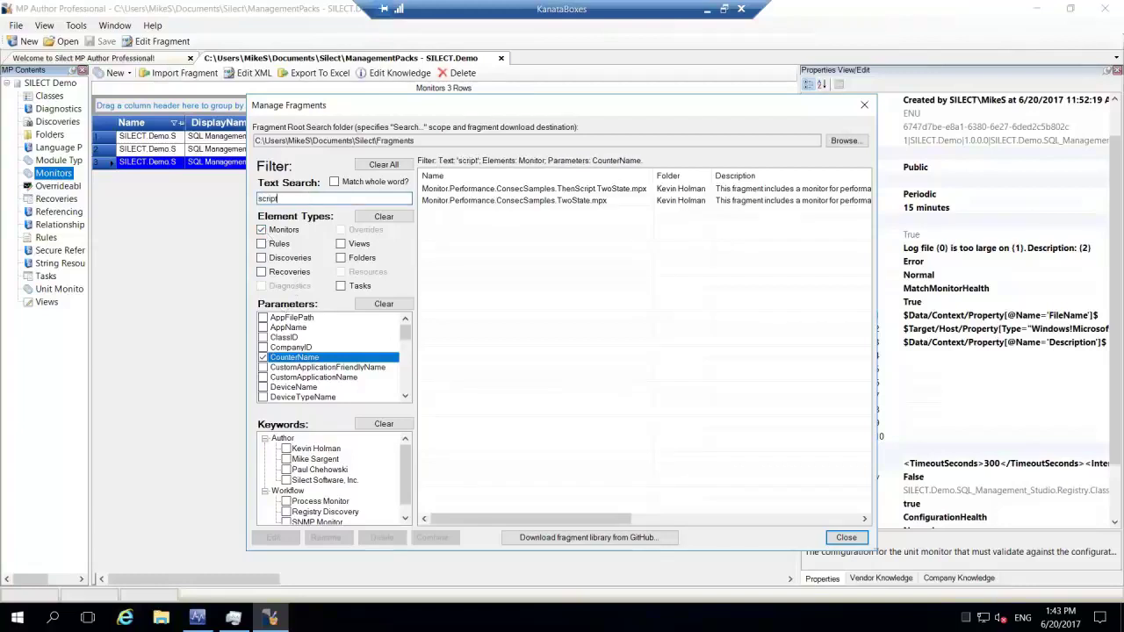
pyautogui.press('Return')
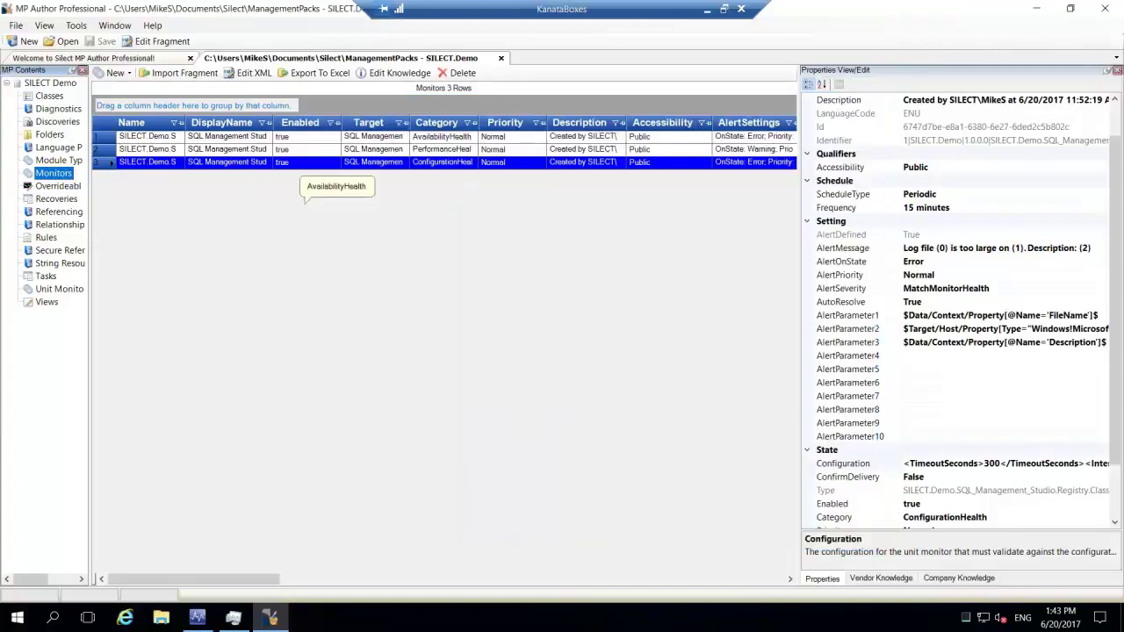
# Step: Reopen the Manage Fragments window, look over the descriptions in the full fragment list and close the window
pyautogui.click(77, 26)
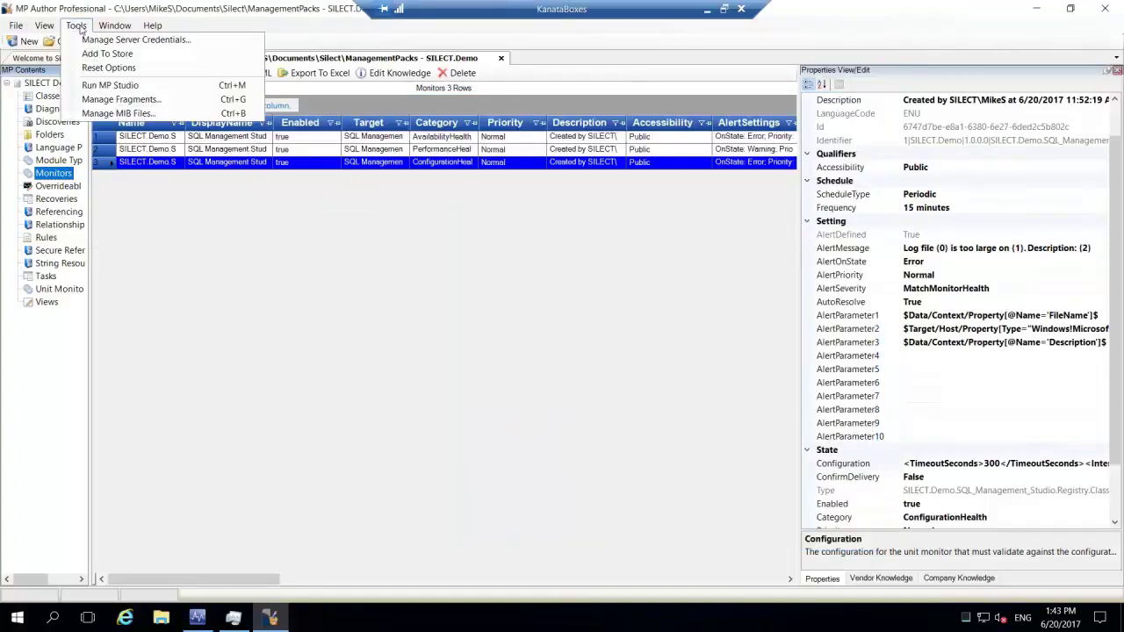
pyautogui.click(105, 100)
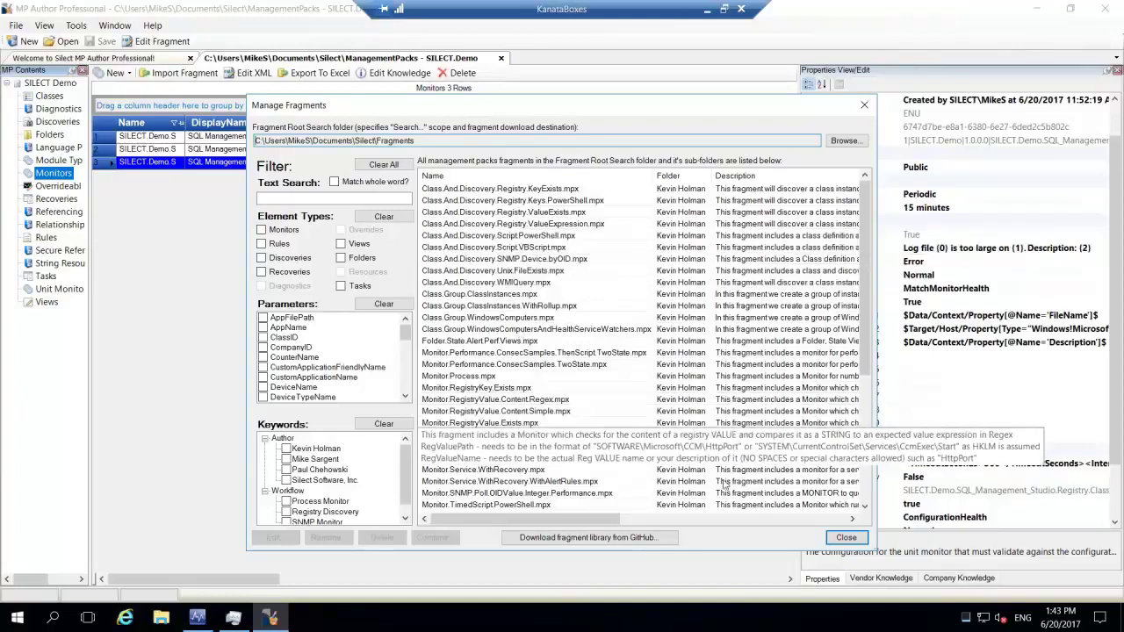
pyautogui.click(859, 541)
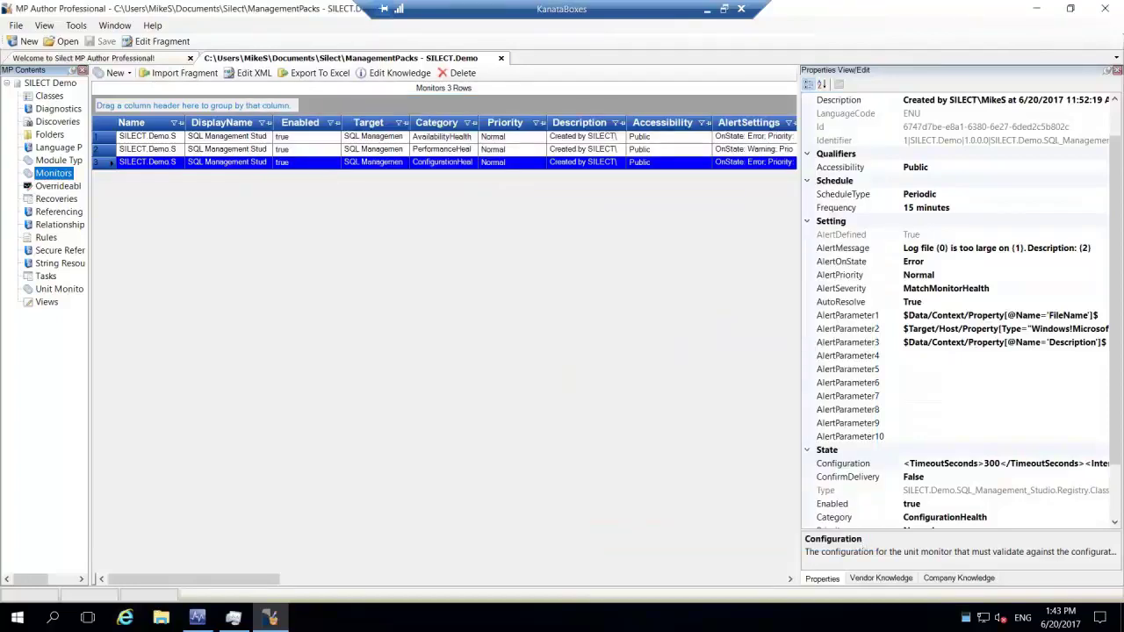
# Step: Reopen Manage Fragments, select Class.Group.ClassInstances.mpx together with Folder.State.Alert.Perf.Views.mpx to examine the Combine option, and close the window without combining them
pyautogui.click(77, 26)
pyautogui.click(147, 99)
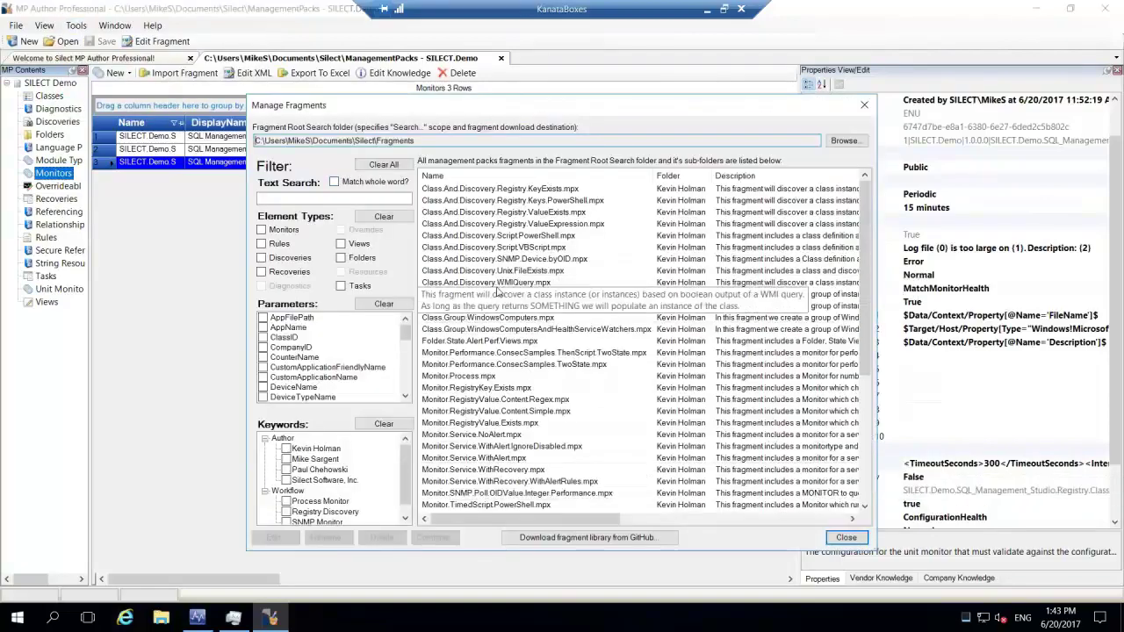
pyautogui.click(457, 295)
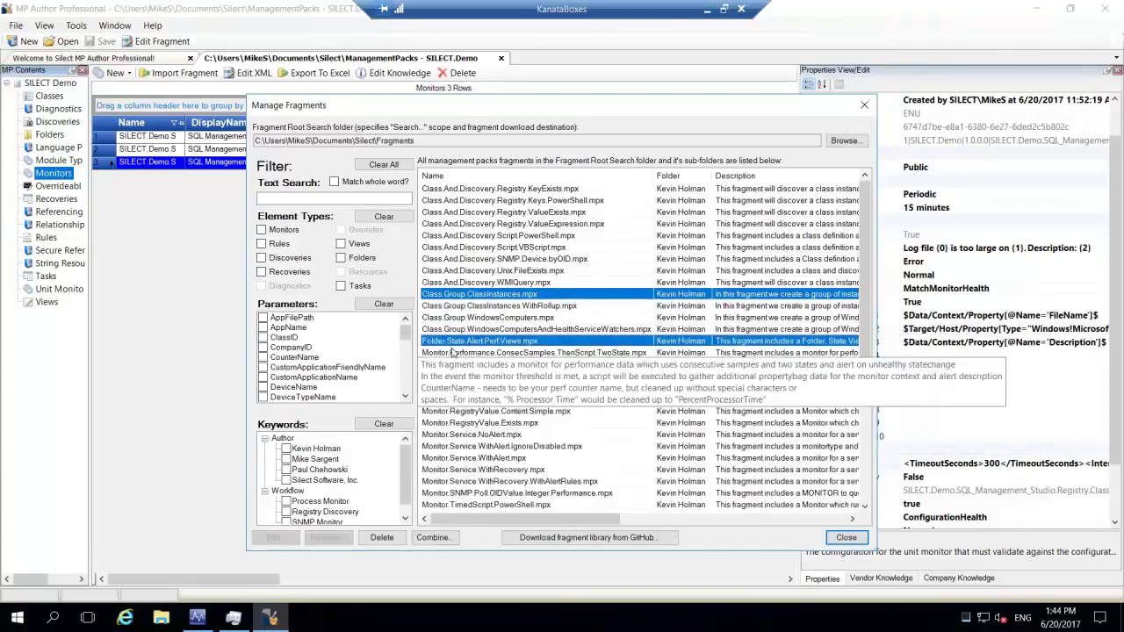
pyautogui.keyDown('ctrl'); pyautogui.click(428, 342); pyautogui.keyUp('ctrl')
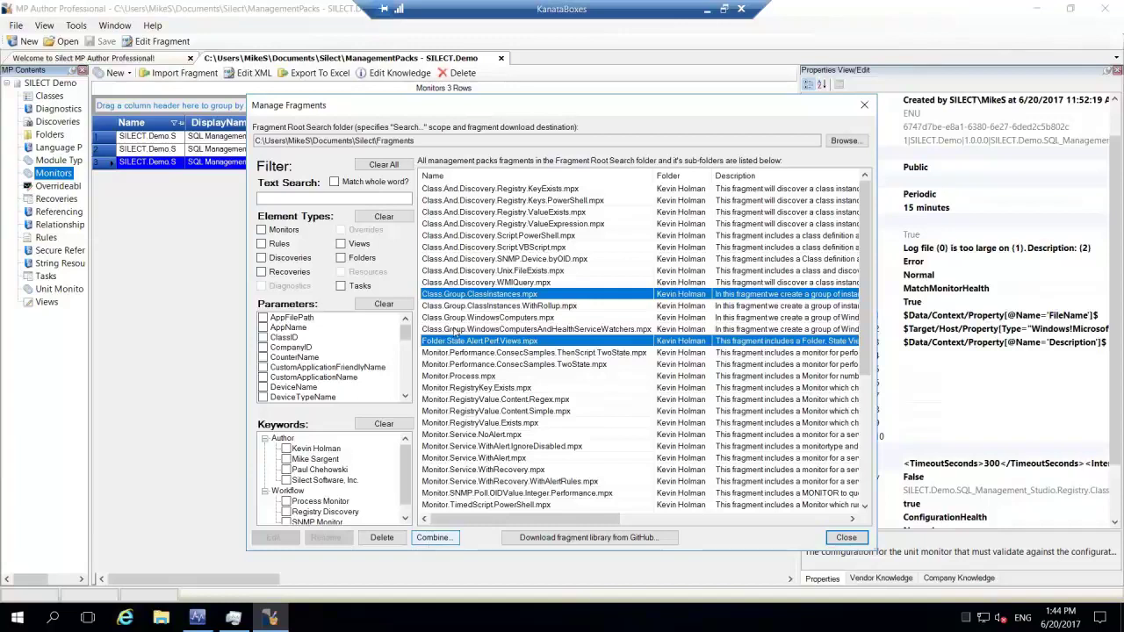
pyautogui.click(848, 538)
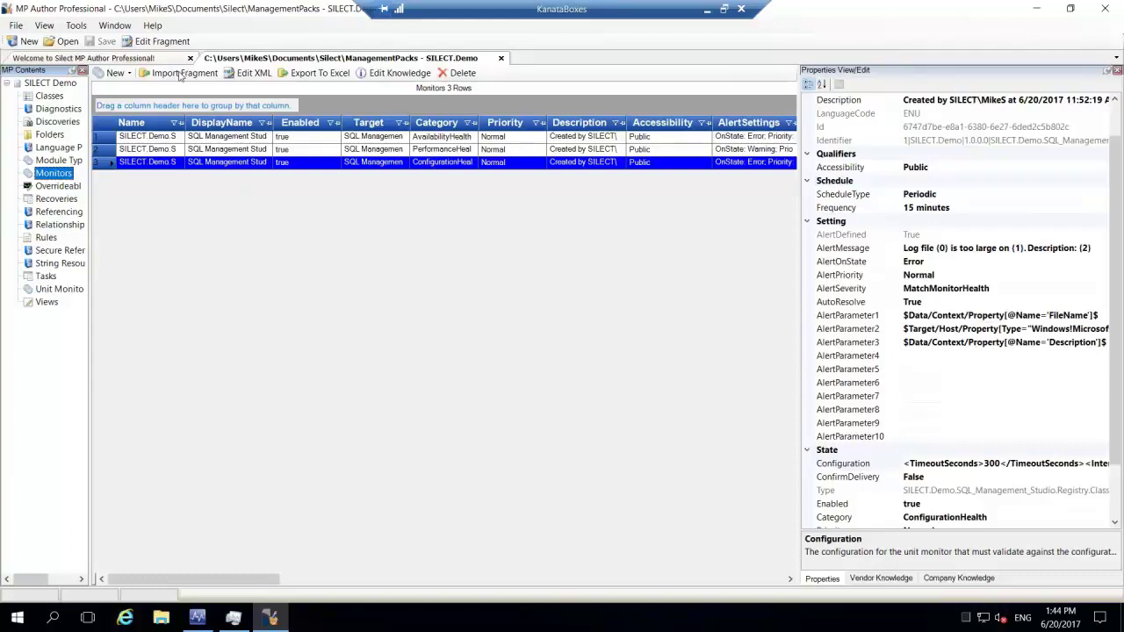
# Step: Show the summary of the SILECT.Demo management pack and check it for missing display names
pyautogui.rightClick(52, 83)
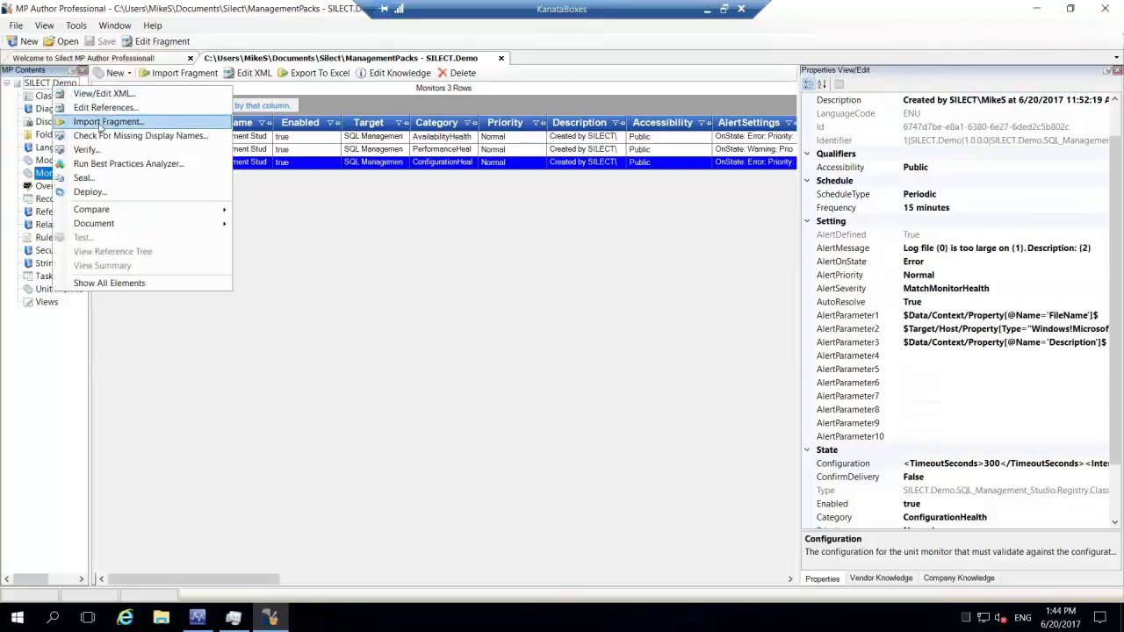
pyautogui.click(32, 83)
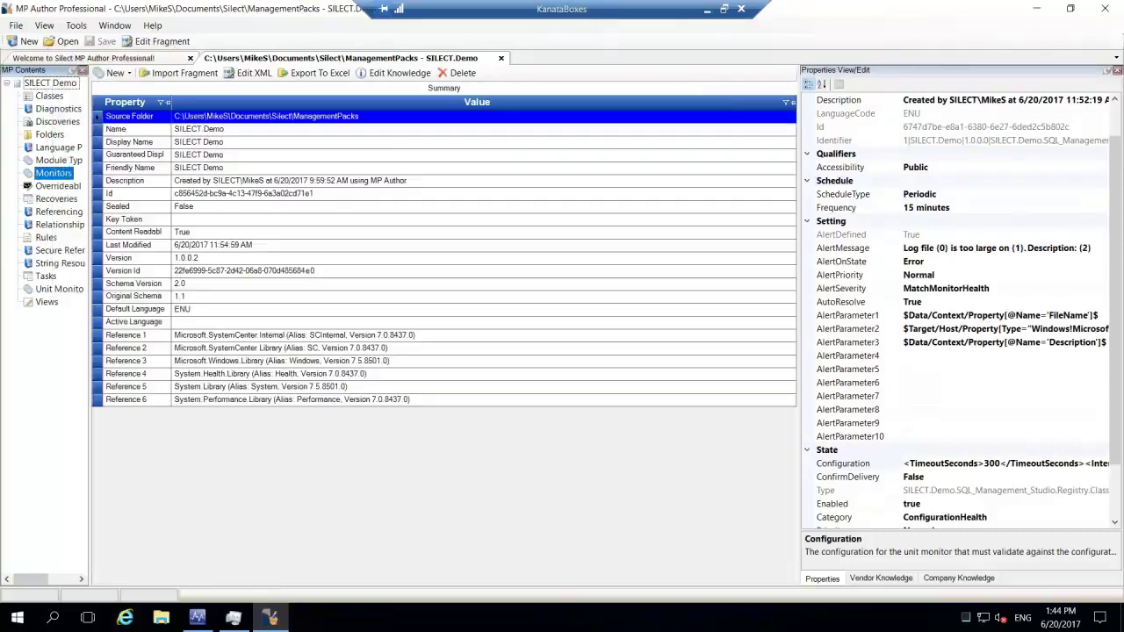
pyautogui.rightClick(36, 83)
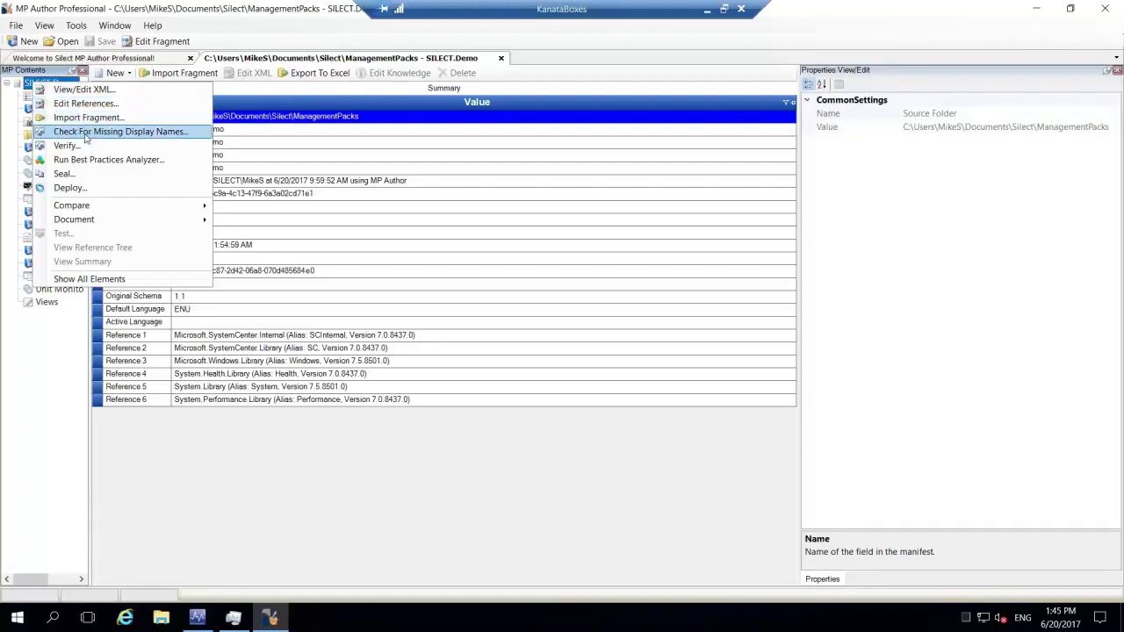
pyautogui.click(86, 134)
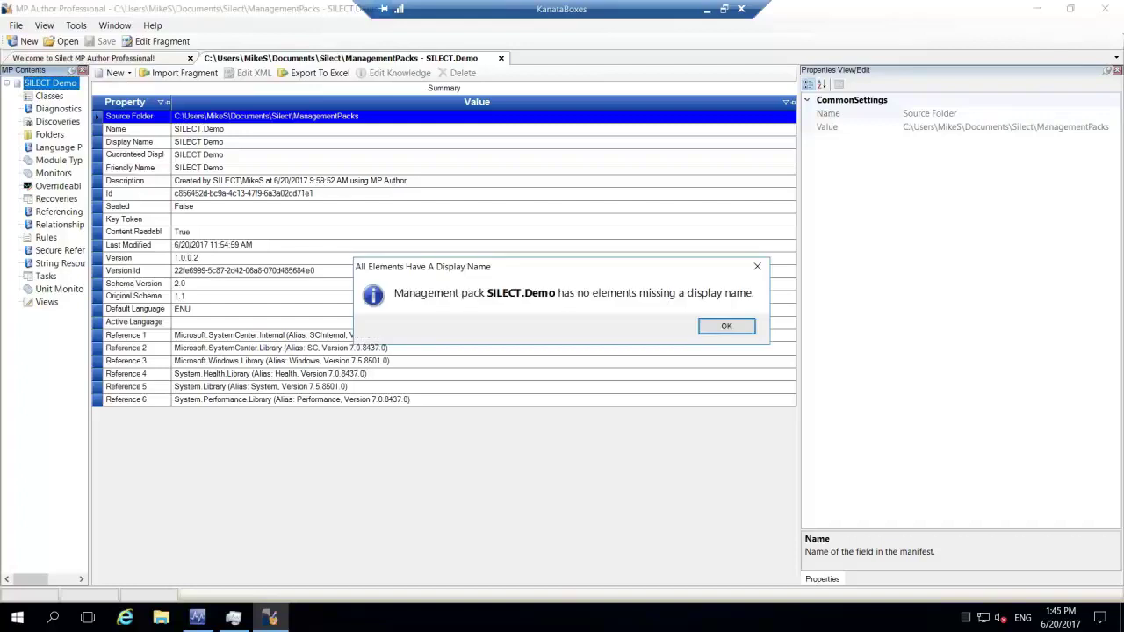
pyautogui.click(705, 332)
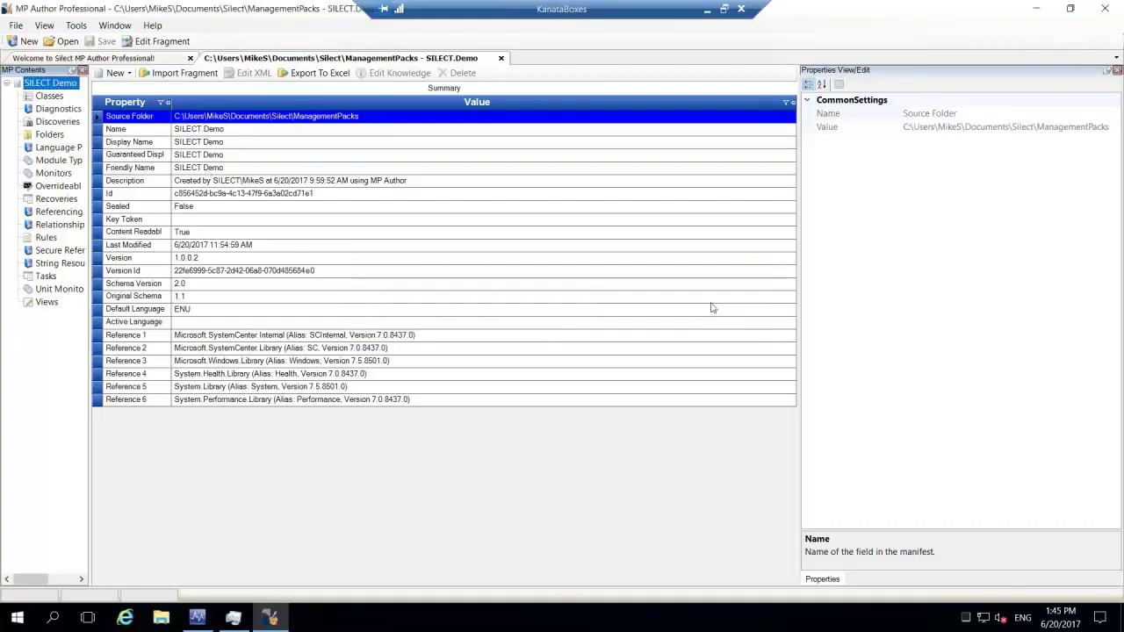
# Step: Verify the SILECT.Demo management pack, dismiss the verification results and run the Best Practices Analyzer on it
pyautogui.rightClick(51, 86)
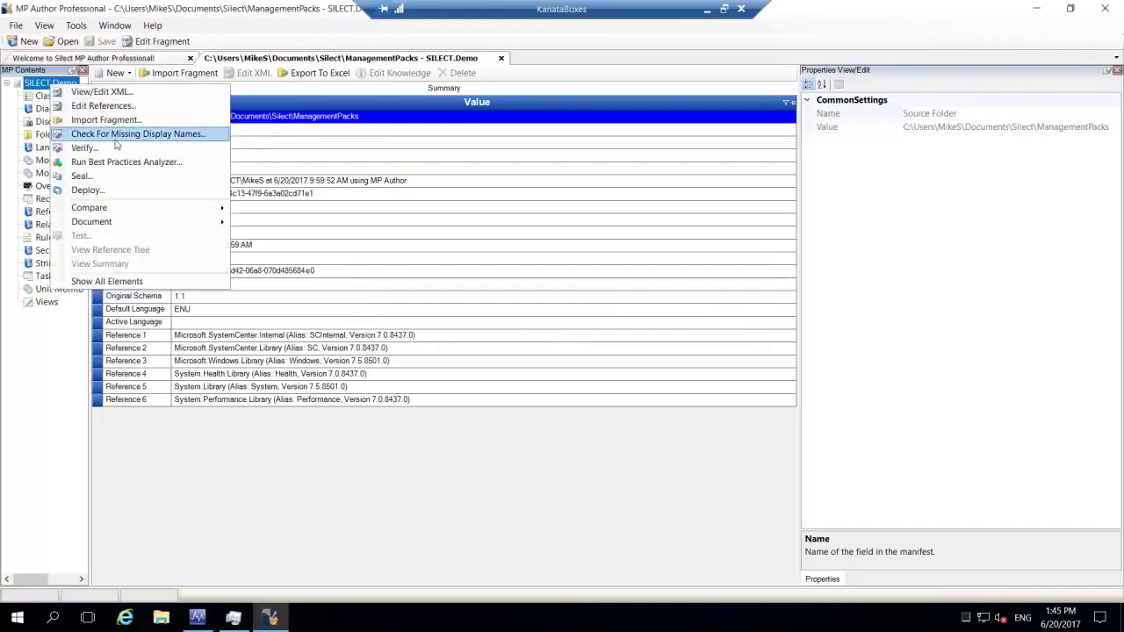
pyautogui.click(88, 148)
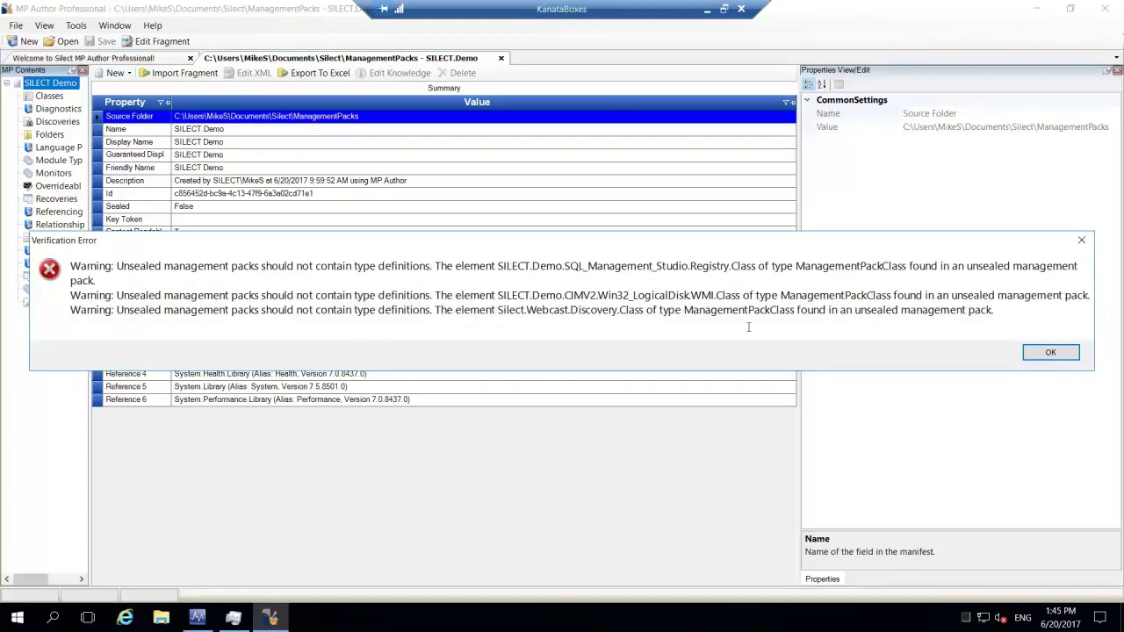
pyautogui.click(1050, 353)
pyautogui.rightClick(54, 84)
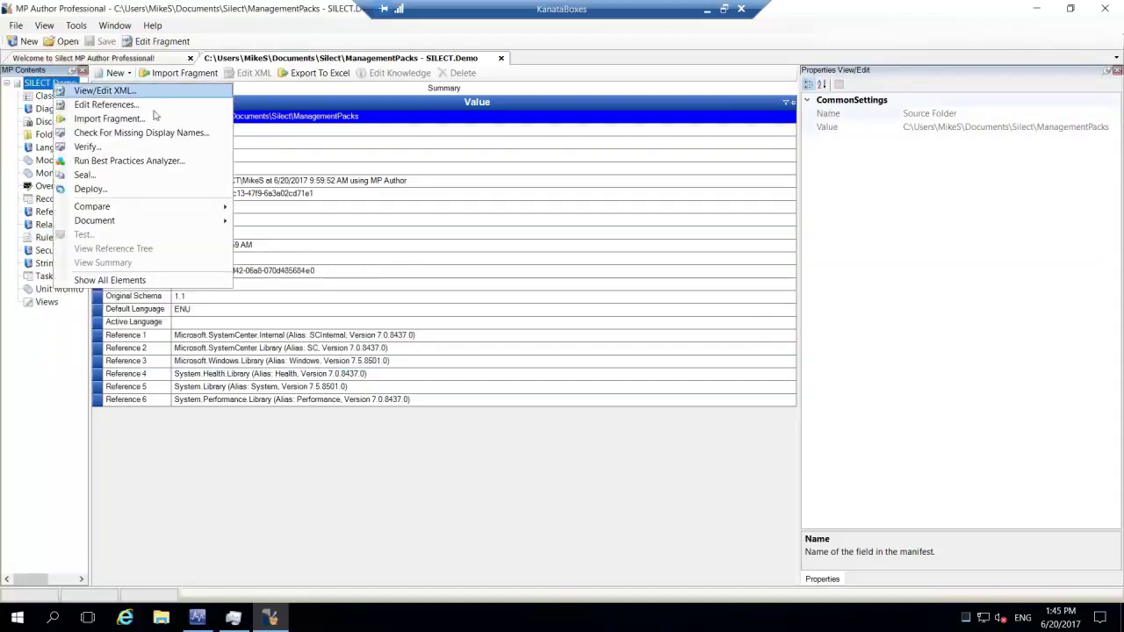
pyautogui.click(114, 163)
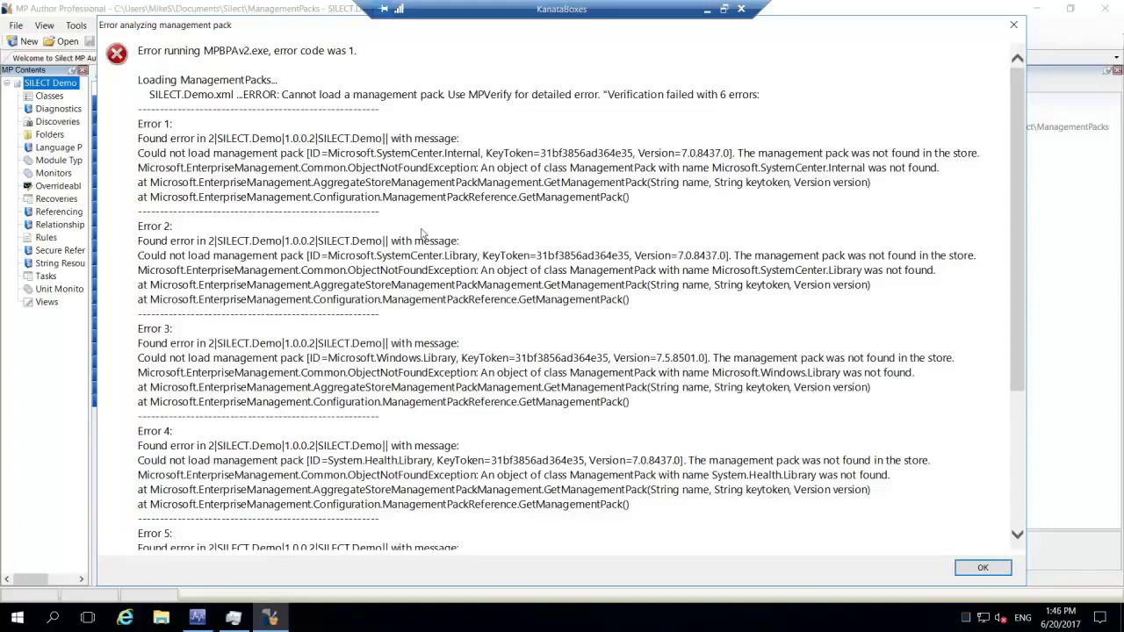
# Step: Read through the Best Practices Analyzer errors, dismiss them and look over the other commands available for the SILECT.Demo management pack
pyautogui.scroll(-5, 427, 234)
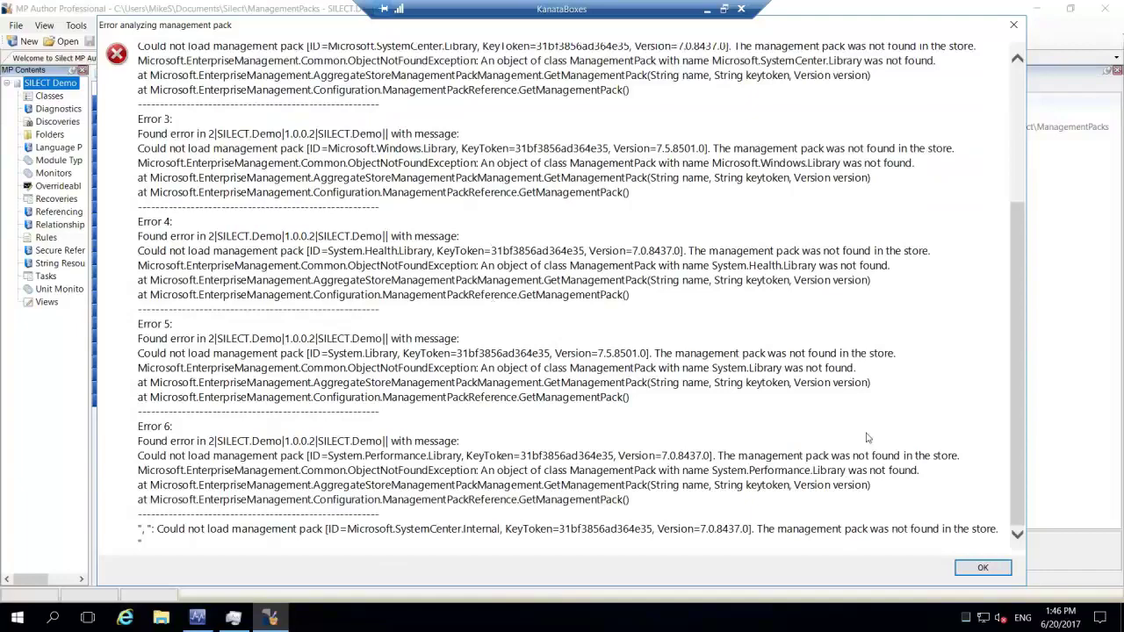
pyautogui.click(983, 568)
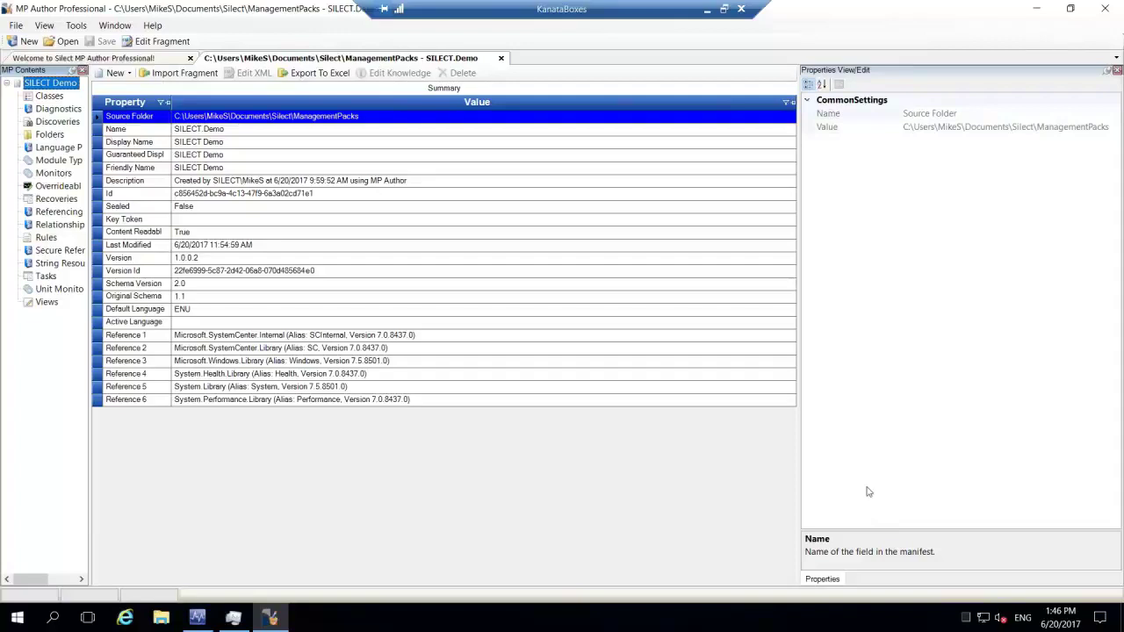
pyautogui.rightClick(48, 84)
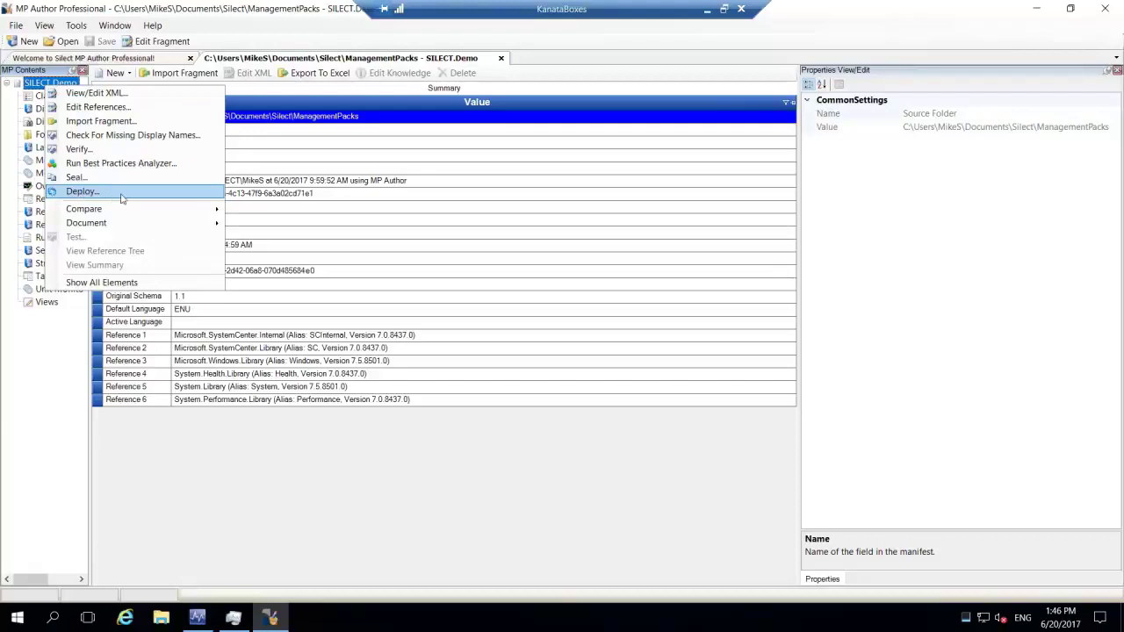
pyautogui.moveTo(81, 213)
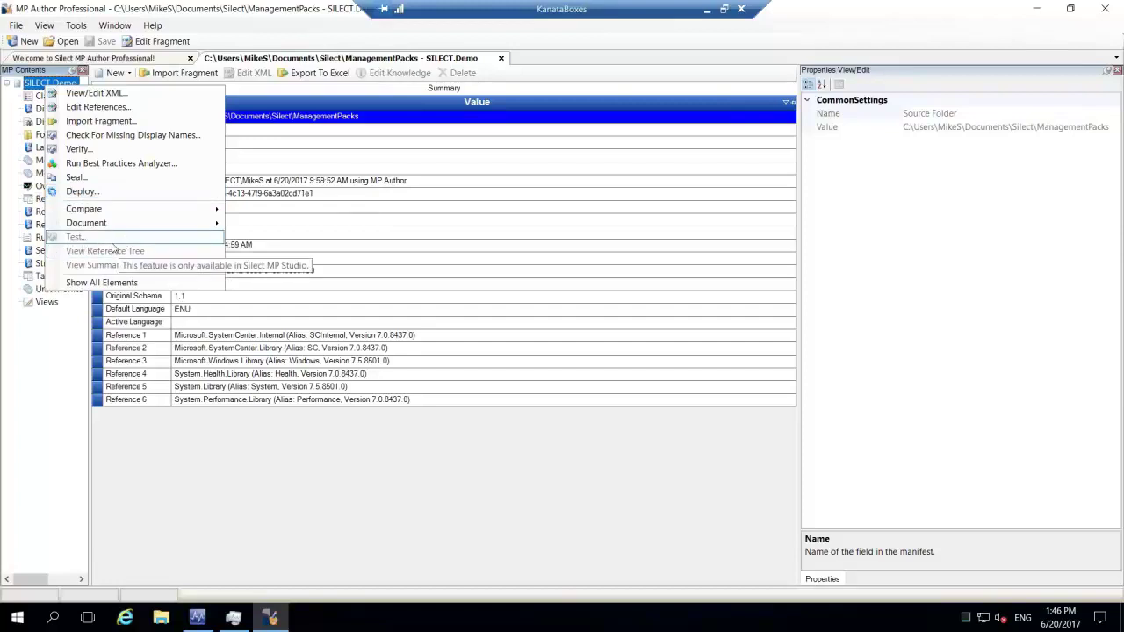
pyautogui.click(476, 286)
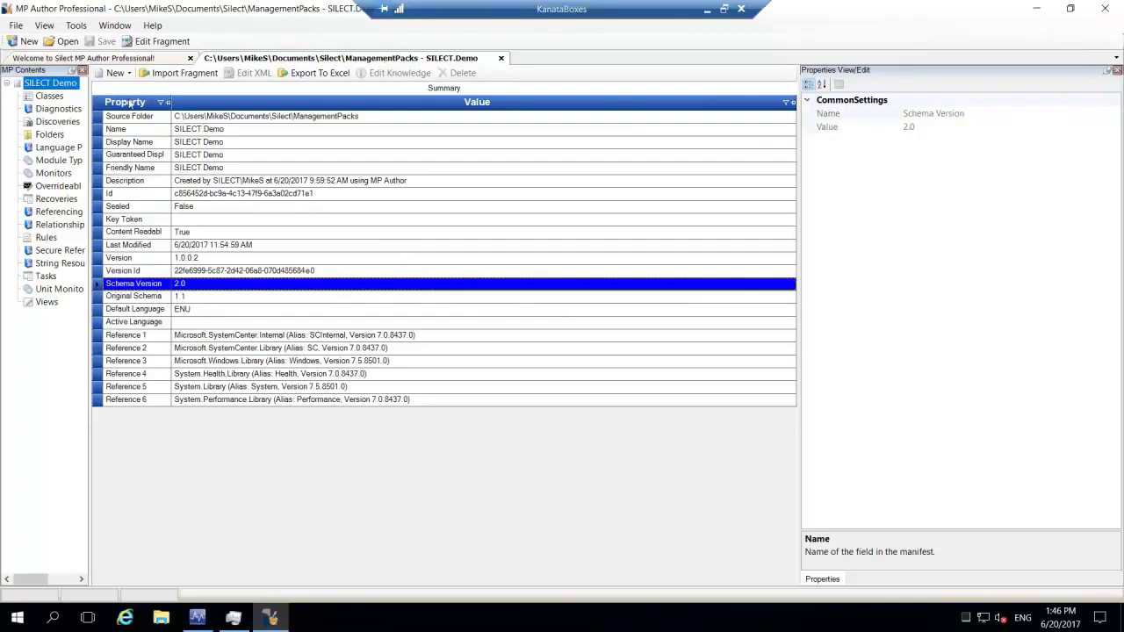
# Step: Start importing a fragment into the SILECT.Demo management pack and enlarge the import window
pyautogui.click(166, 74)
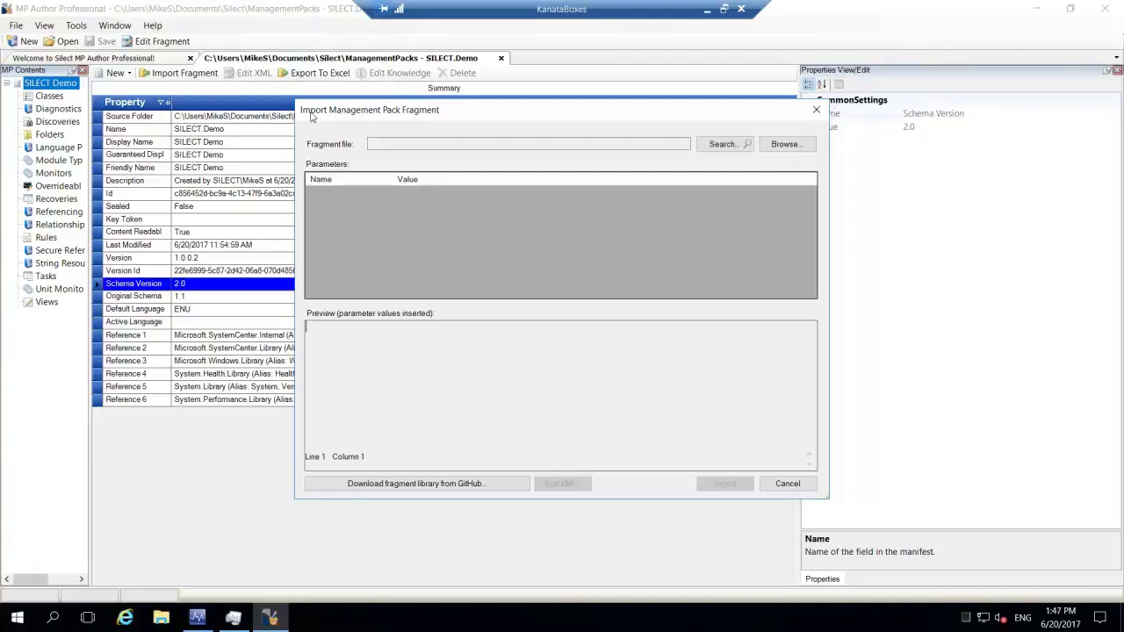
pyautogui.moveTo(295, 100); pyautogui.dragTo(216, 63)
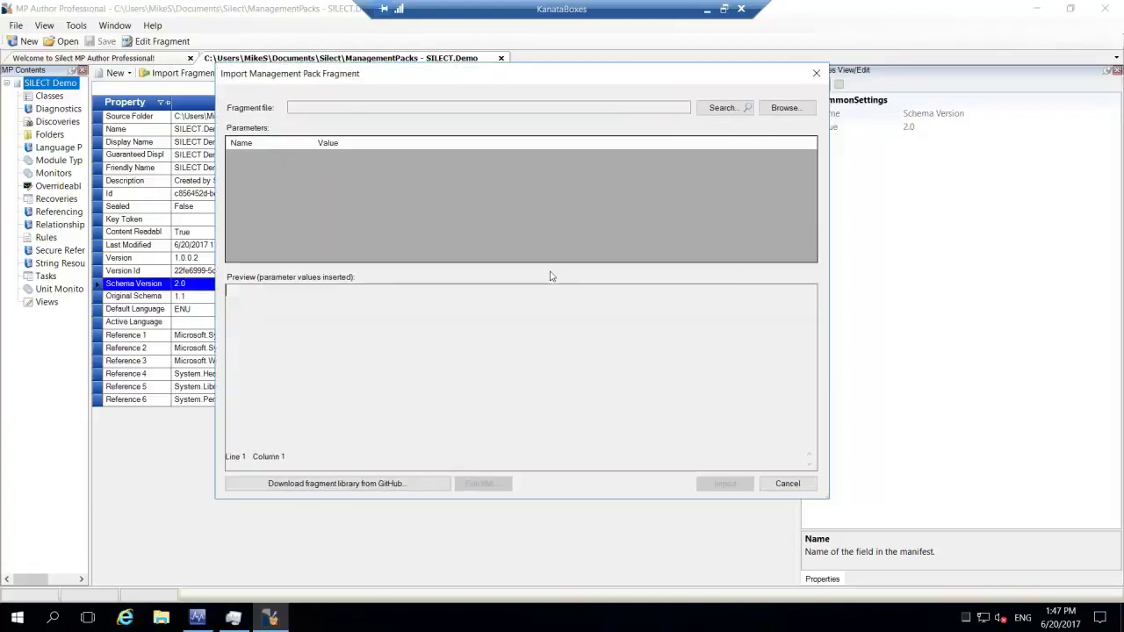
pyautogui.moveTo(827, 496); pyautogui.dragTo(928, 559)
# Step: Browse the fragment files under Documents\Silect\Fragments, opening the first author's folder, and leave without choosing a file
pyautogui.click(888, 107)
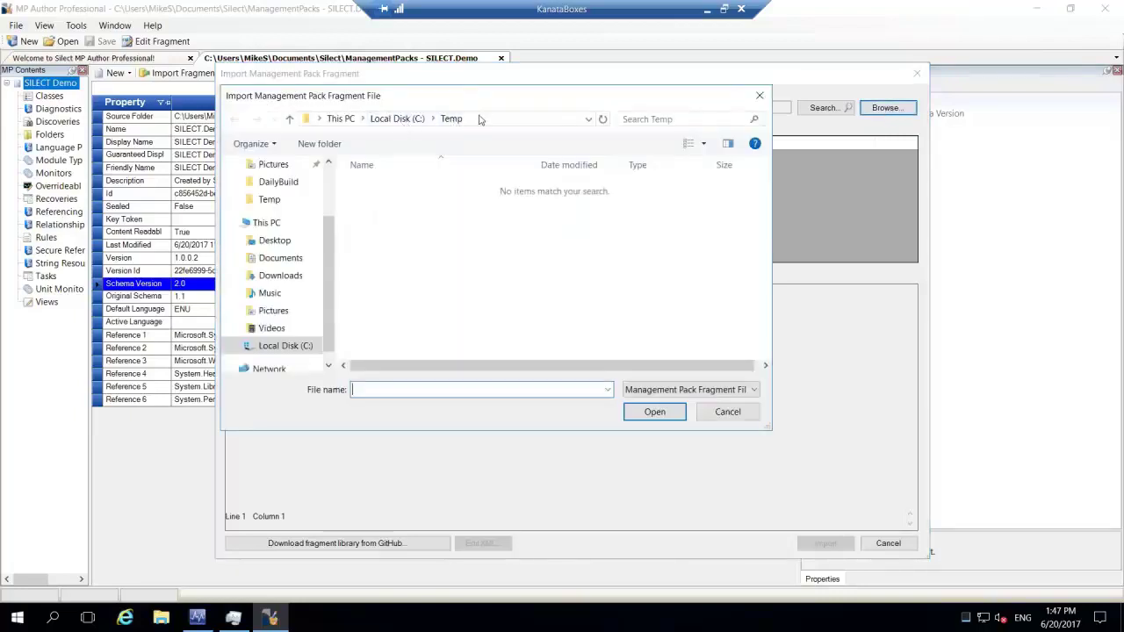
pyautogui.click(277, 258)
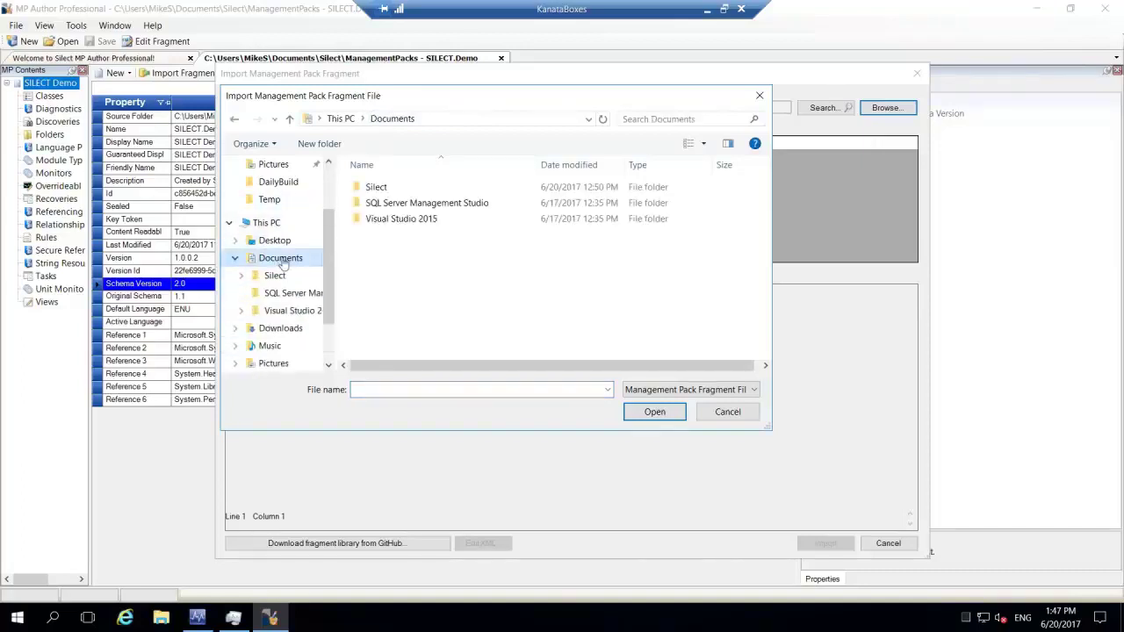
pyautogui.doubleClick(375, 188)
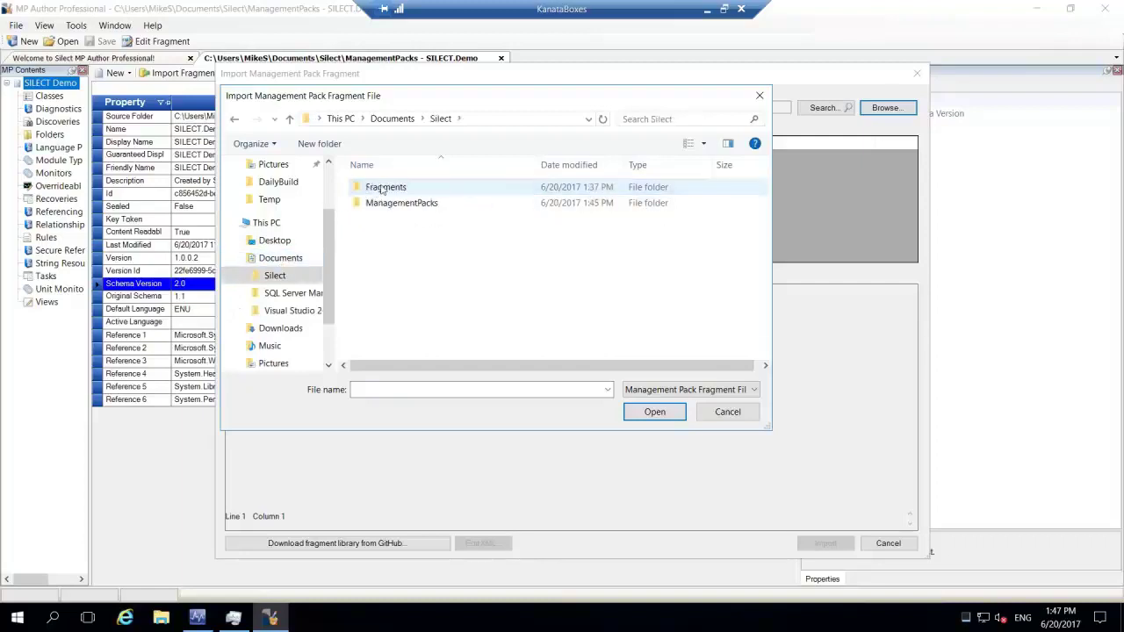
pyautogui.doubleClick(381, 192)
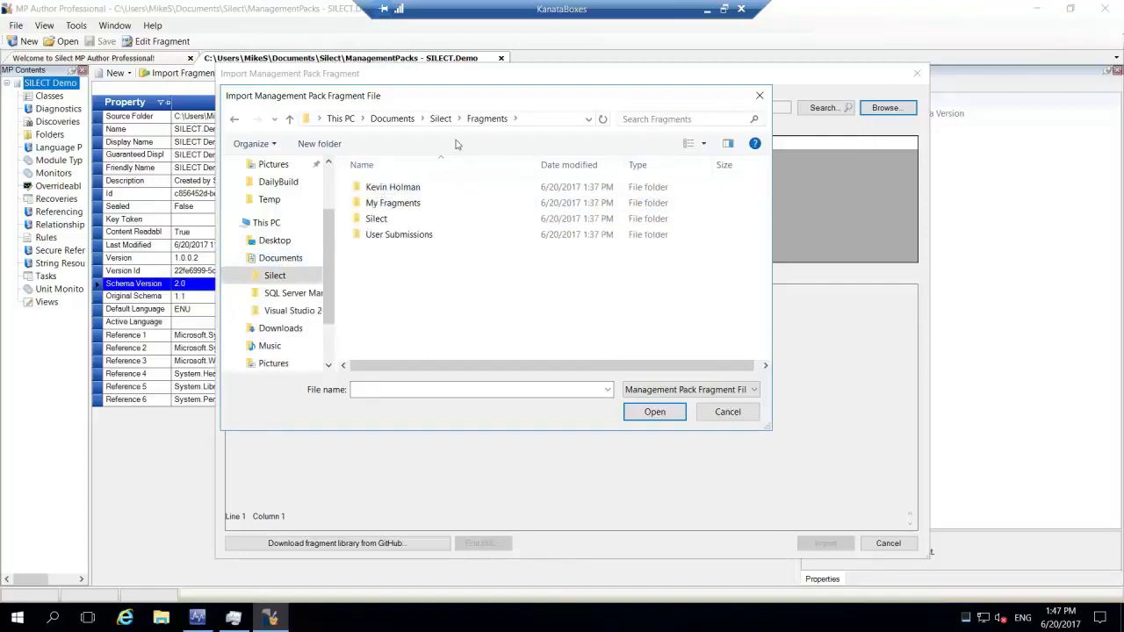
pyautogui.doubleClick(400, 189)
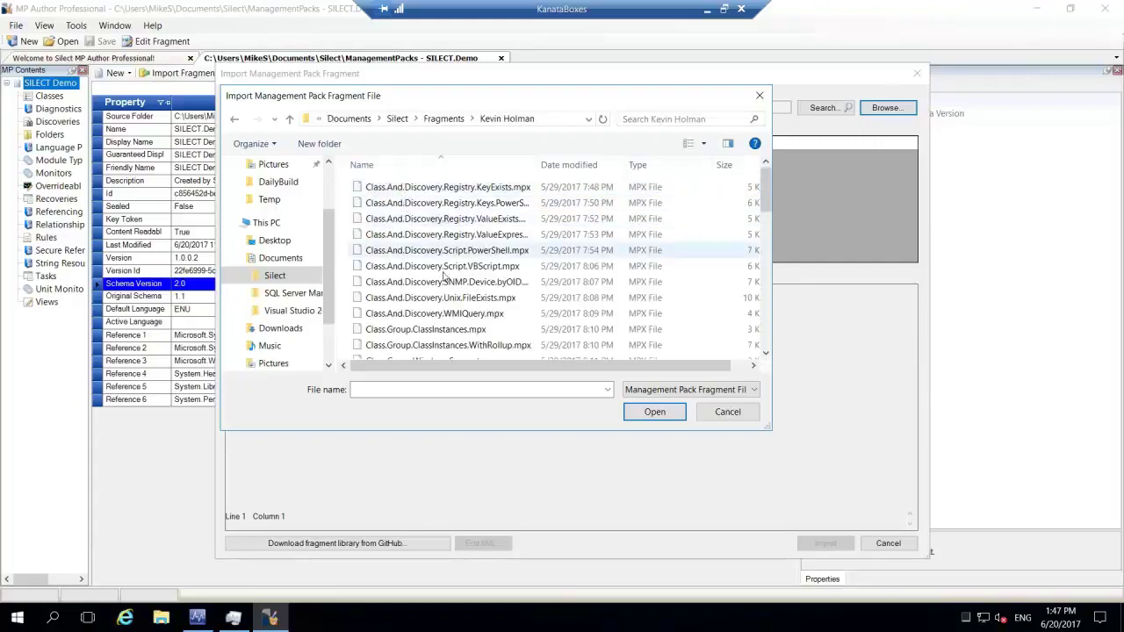
pyautogui.click(727, 412)
# Step: Search the fragment library for monitors with the CounterName parameter and choose Monitor.Performance.ConsecSamples.TwoState.mpx as the fragment to import
pyautogui.click(825, 108)
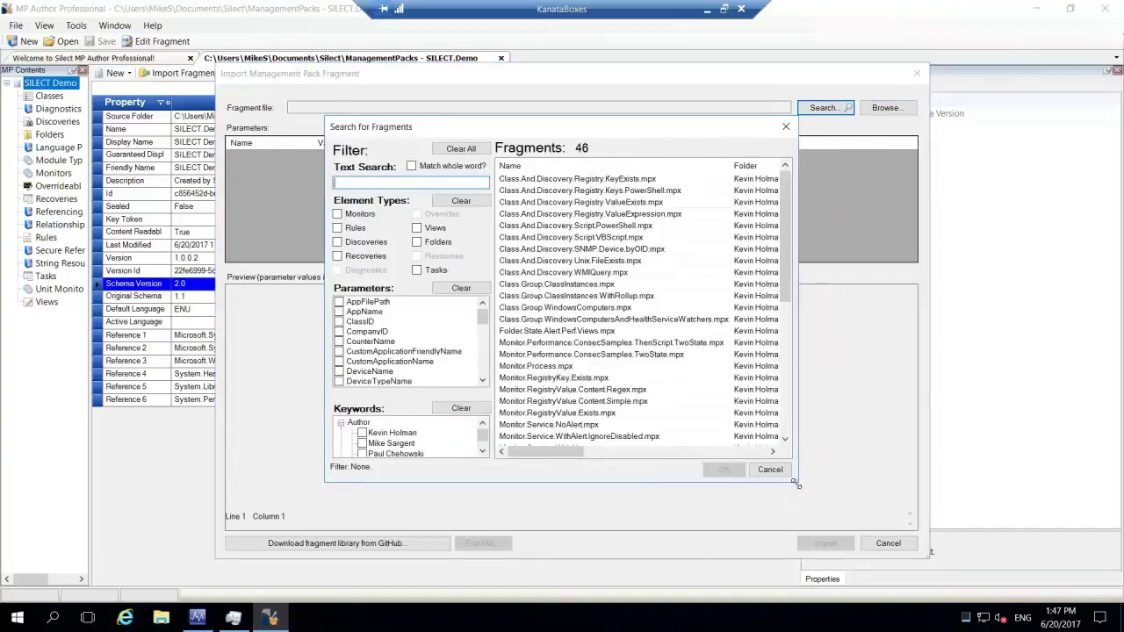
pyautogui.moveTo(802, 486); pyautogui.dragTo(956, 524)
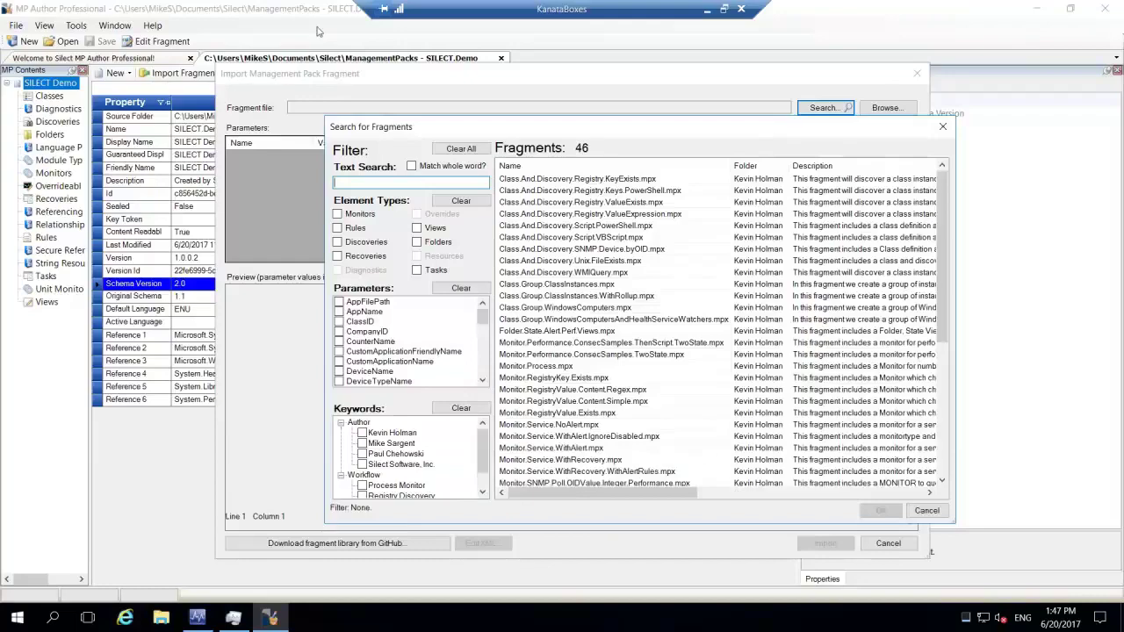
pyautogui.moveTo(430, 121); pyautogui.dragTo(338, 97)
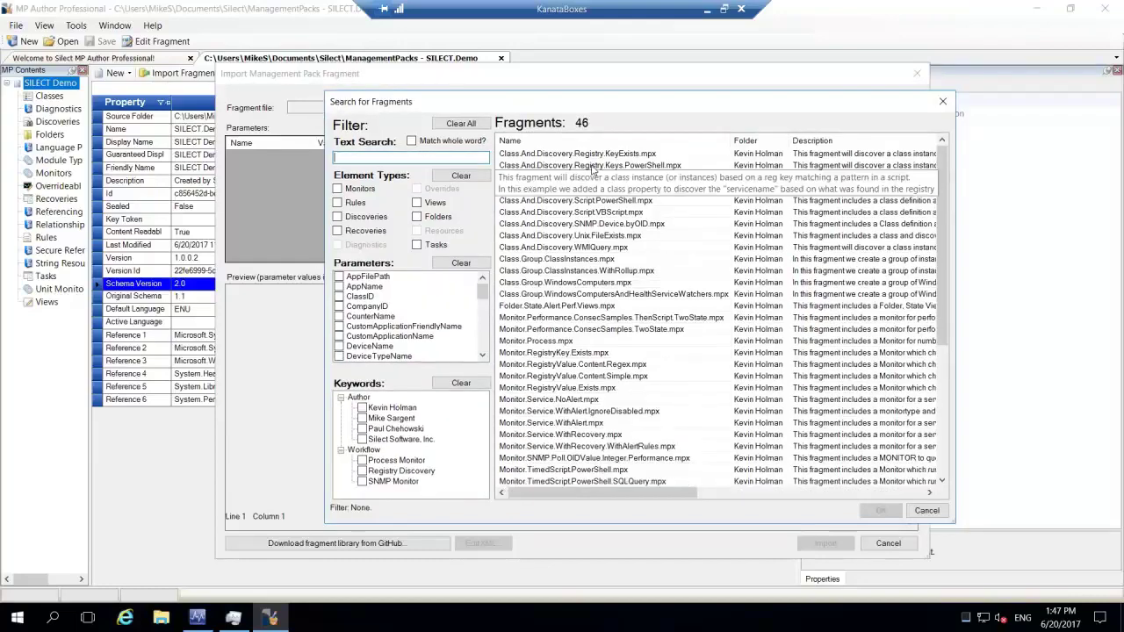
pyautogui.click(337, 189)
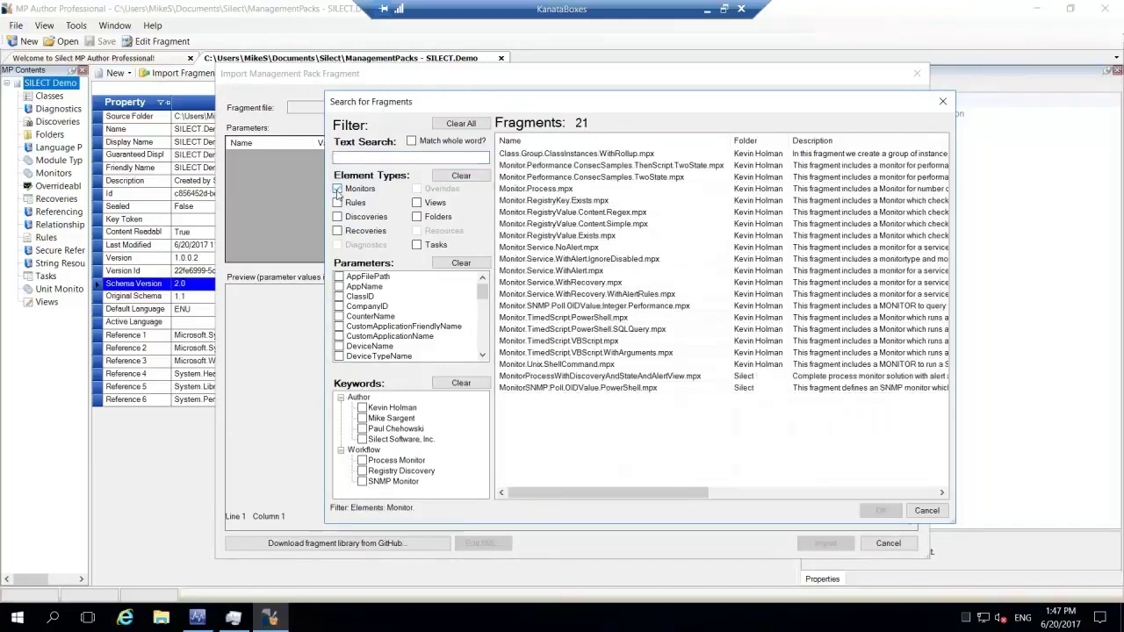
pyautogui.click(340, 317)
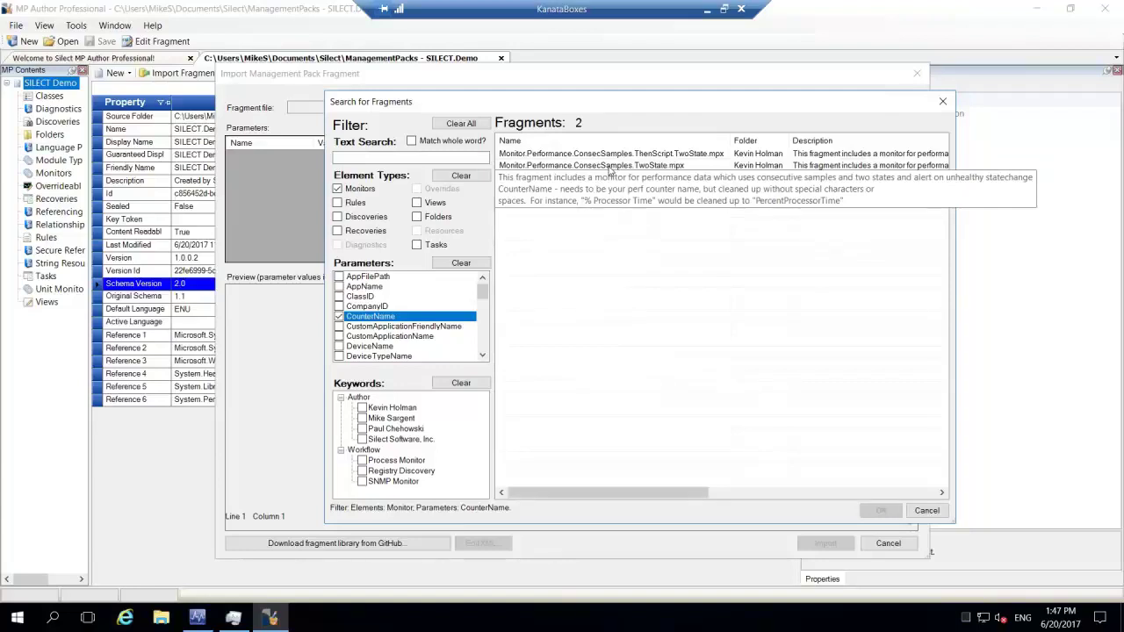
pyautogui.click(609, 166)
pyautogui.doubleClick(610, 166)
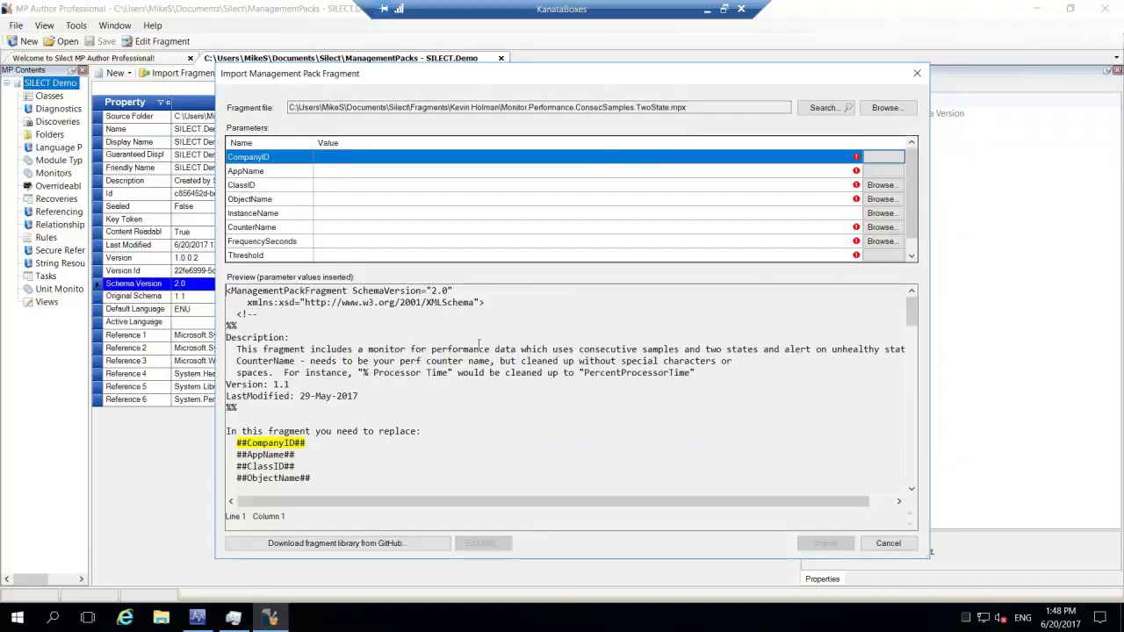
# Step: Examine the fragment preview's opening comment, covering its description, the parameters to replace and the required references
pyautogui.hotkey('ctrl', 'a')
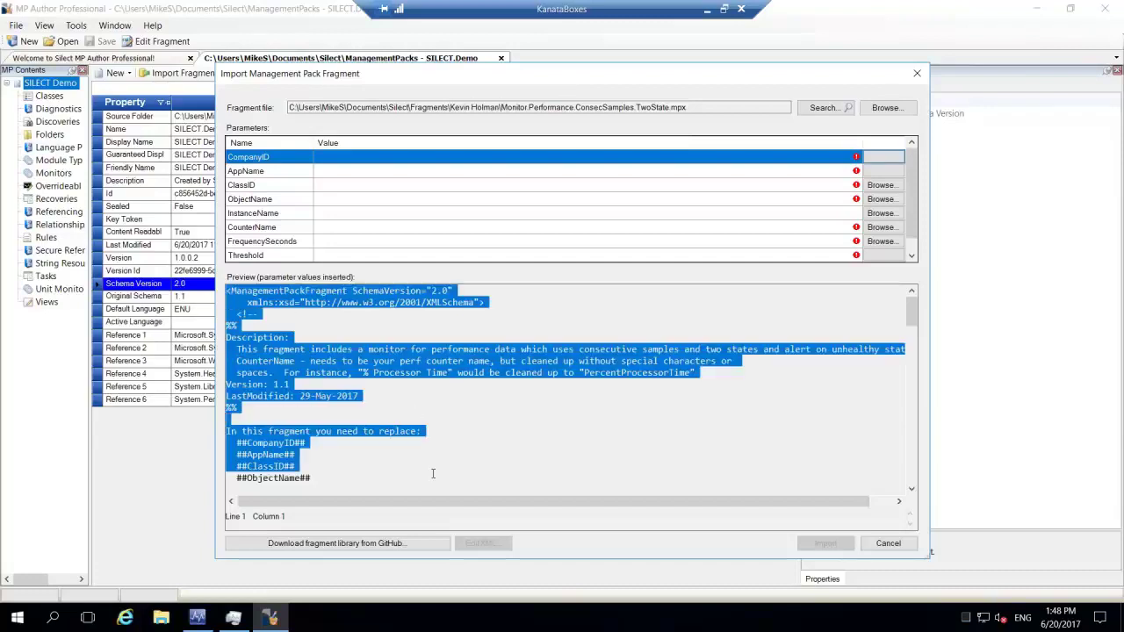
pyautogui.click(285, 291)
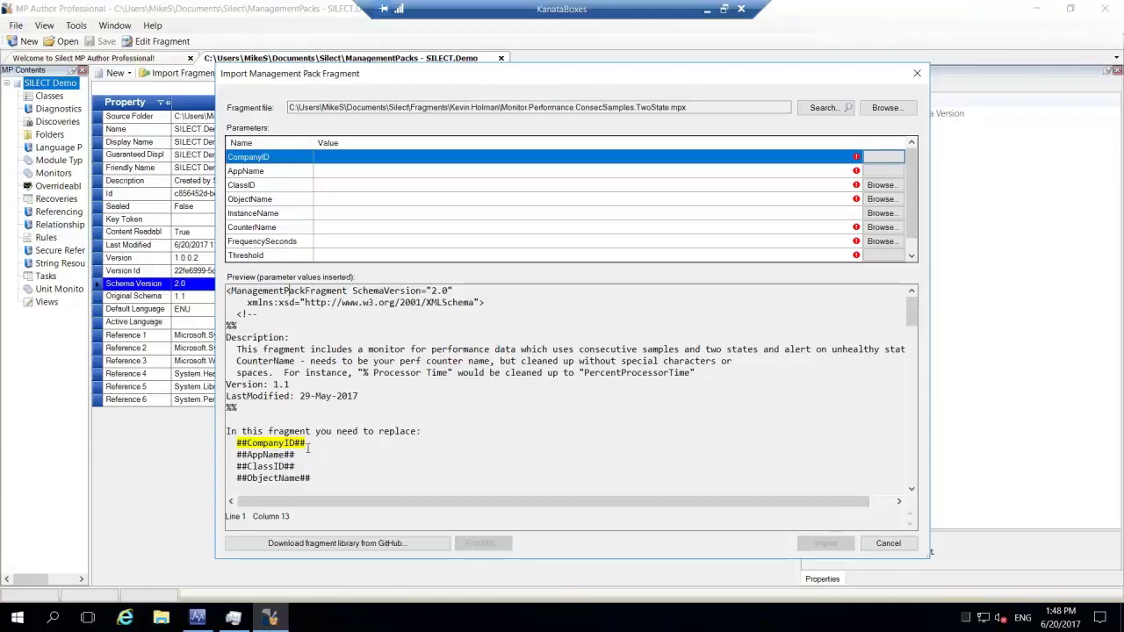
pyautogui.moveTo(237, 444); pyautogui.dragTo(313, 448)
pyautogui.moveTo(912, 312)
pyautogui.mouseDown()
pyautogui.moveTo(911, 366)
pyautogui.moveTo(905, 310)
pyautogui.mouseUp()
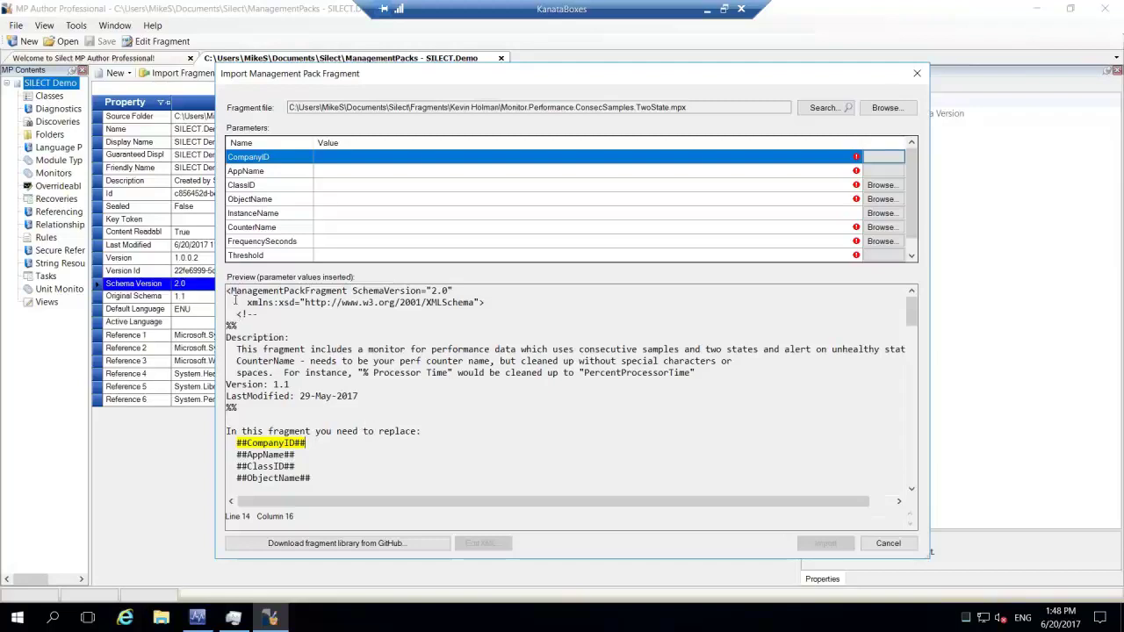
pyautogui.moveTo(236, 314); pyautogui.dragTo(321, 480)
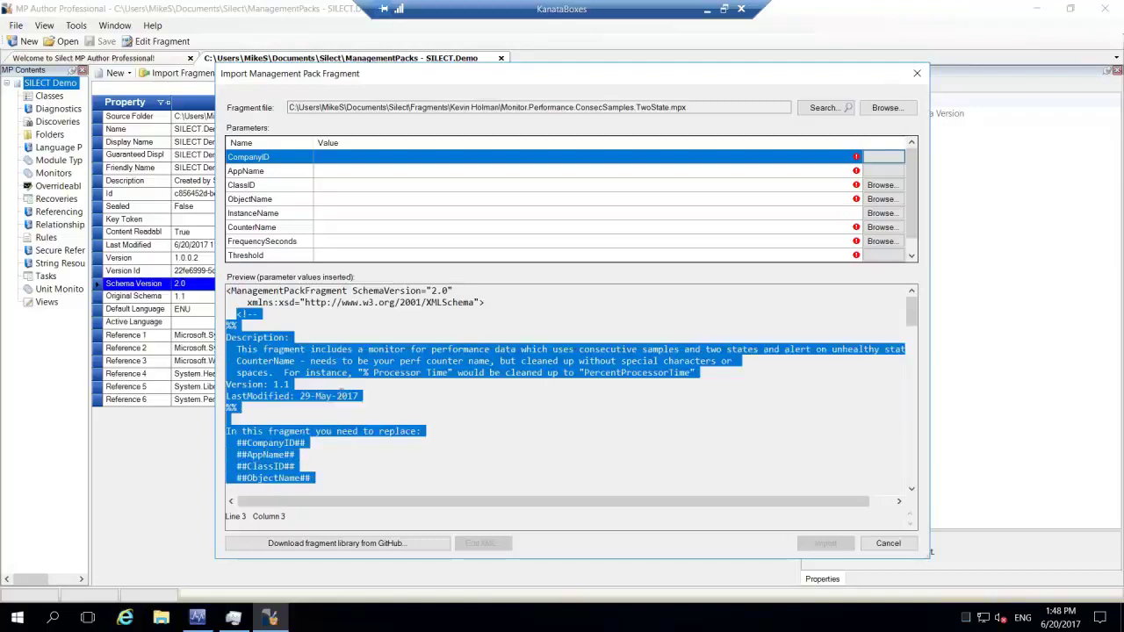
pyautogui.click(342, 396)
pyautogui.scroll(-2, 349, 358)
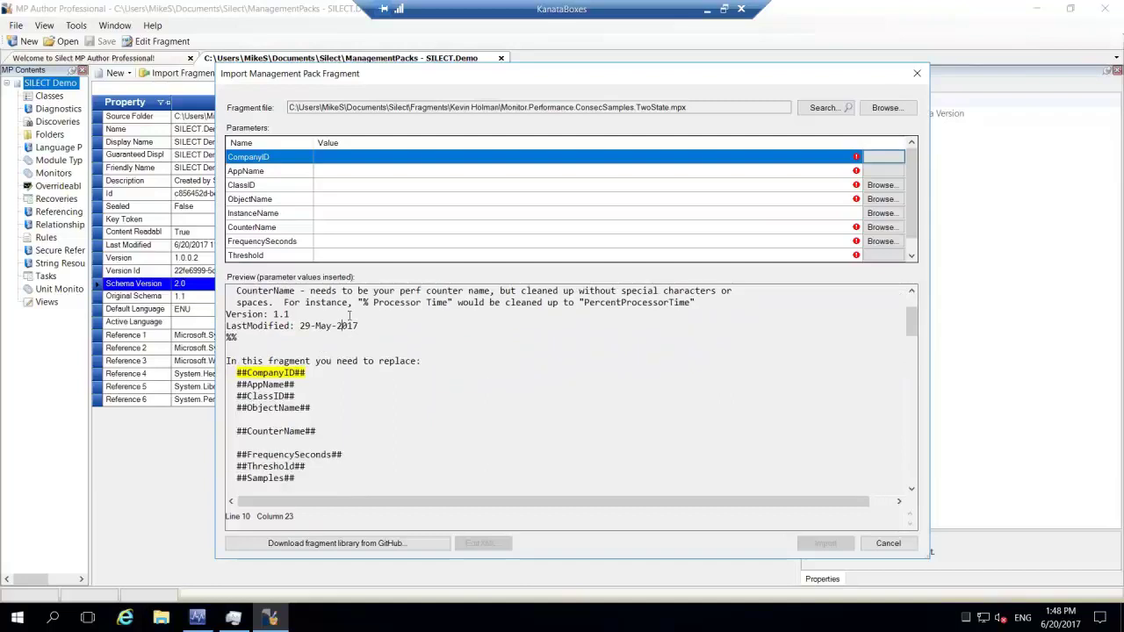
pyautogui.scroll(-2, 491, 339)
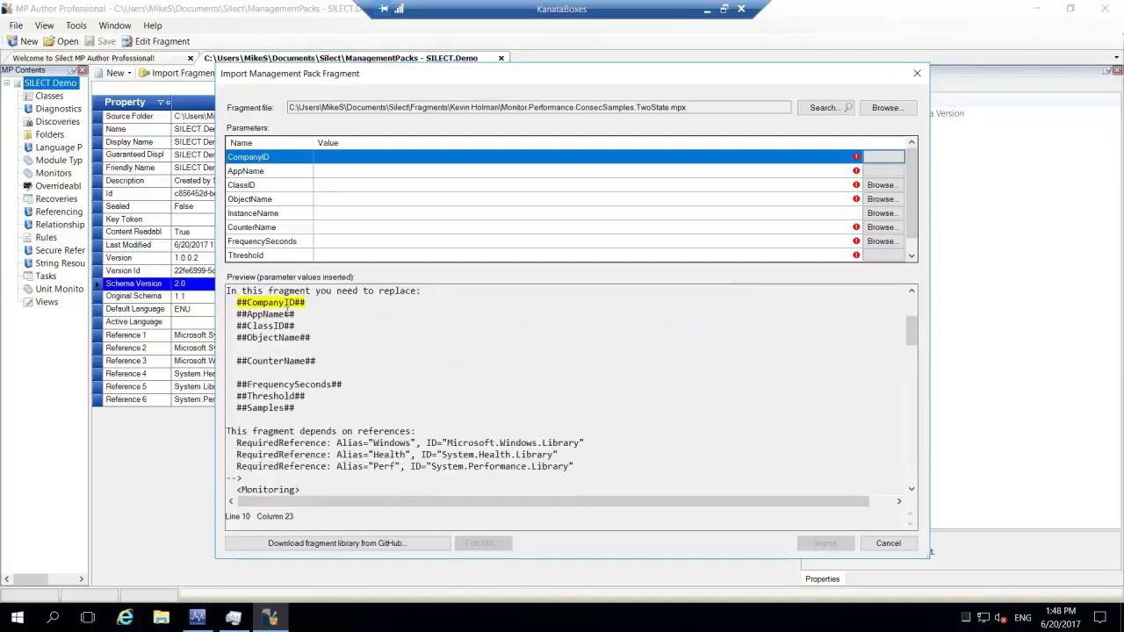
pyautogui.scroll(-2, 295, 402)
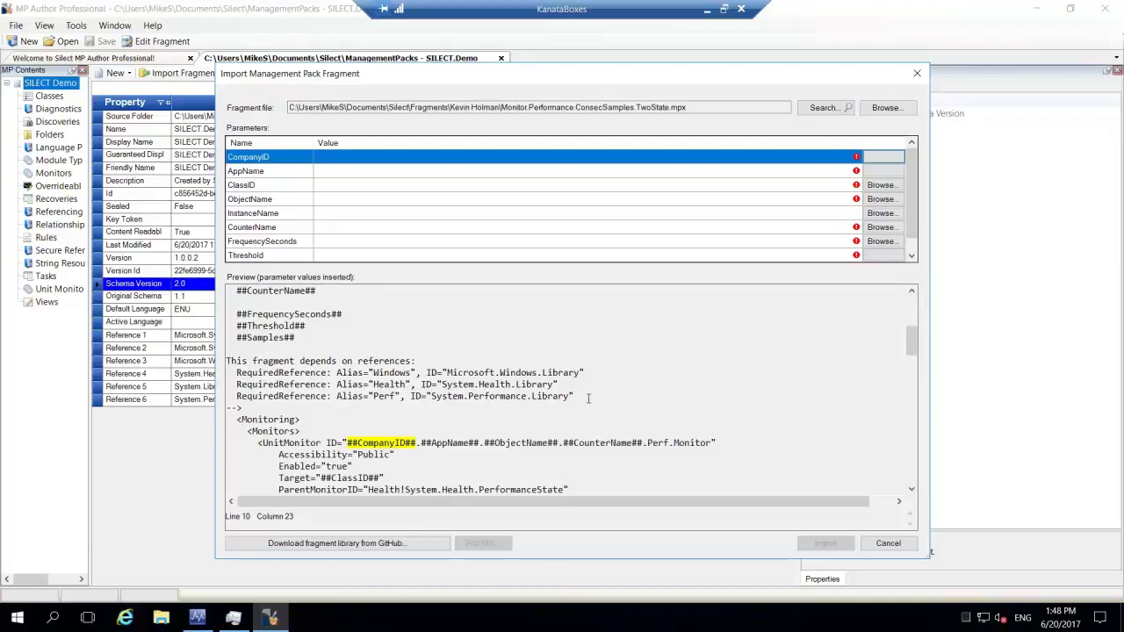
# Step: Examine the rest of the fragment XML, from the Monitoring section and UnitMonitor definition to the language pack display strings, and return to the beginning
pyautogui.scroll(-2, 587, 396)
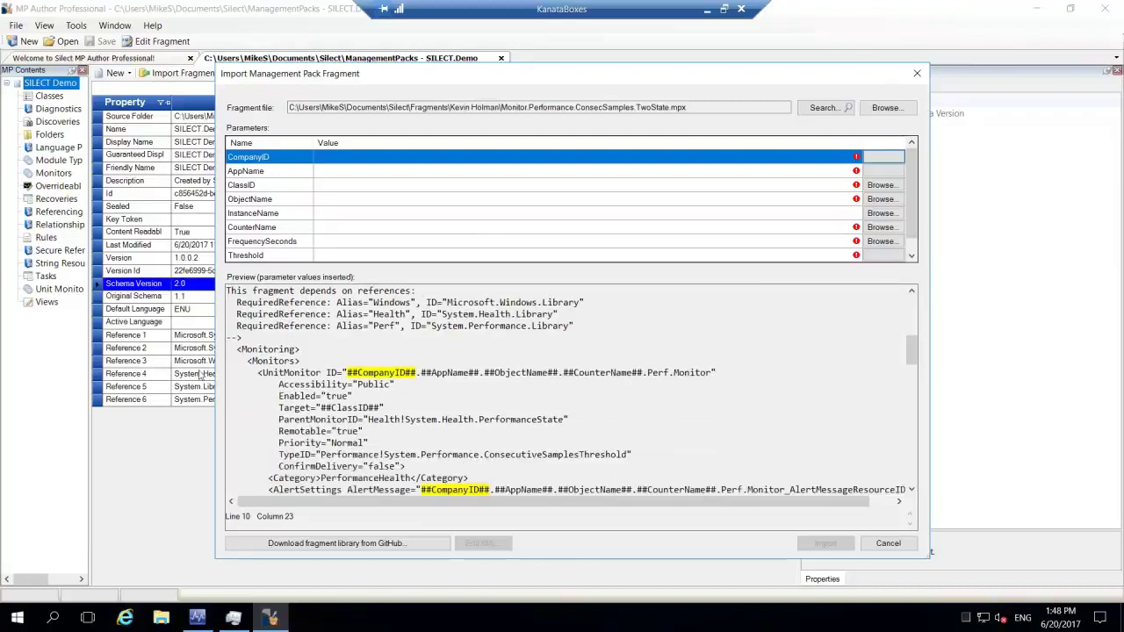
pyautogui.click(234, 349)
pyautogui.moveTo(234, 350); pyautogui.dragTo(311, 351)
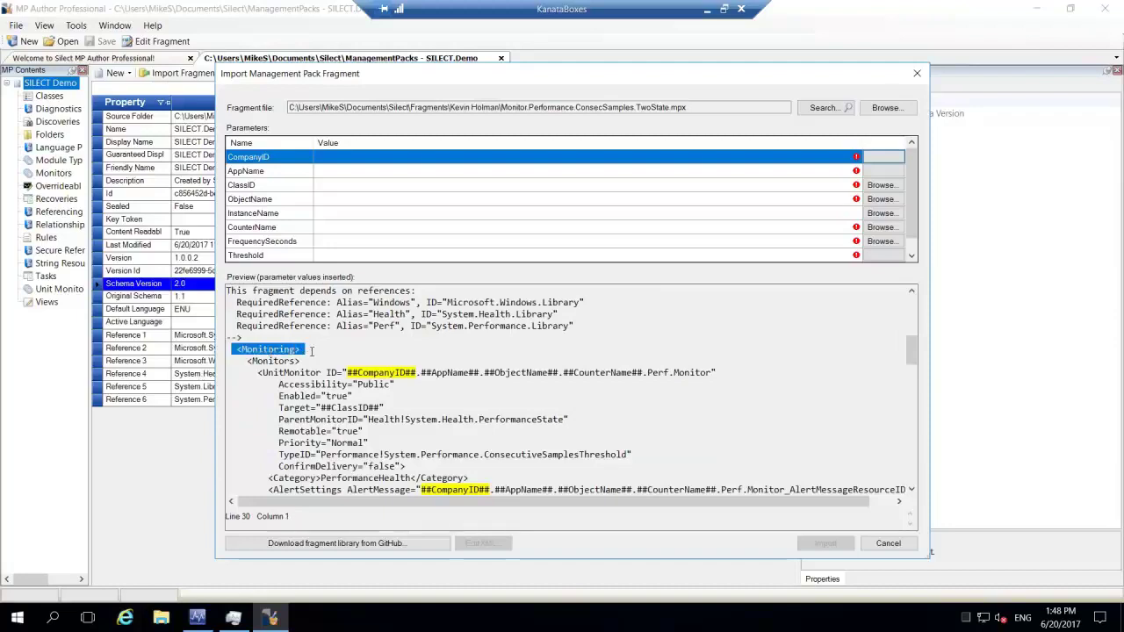
pyautogui.moveTo(243, 361); pyautogui.dragTo(282, 386)
pyautogui.click(263, 373)
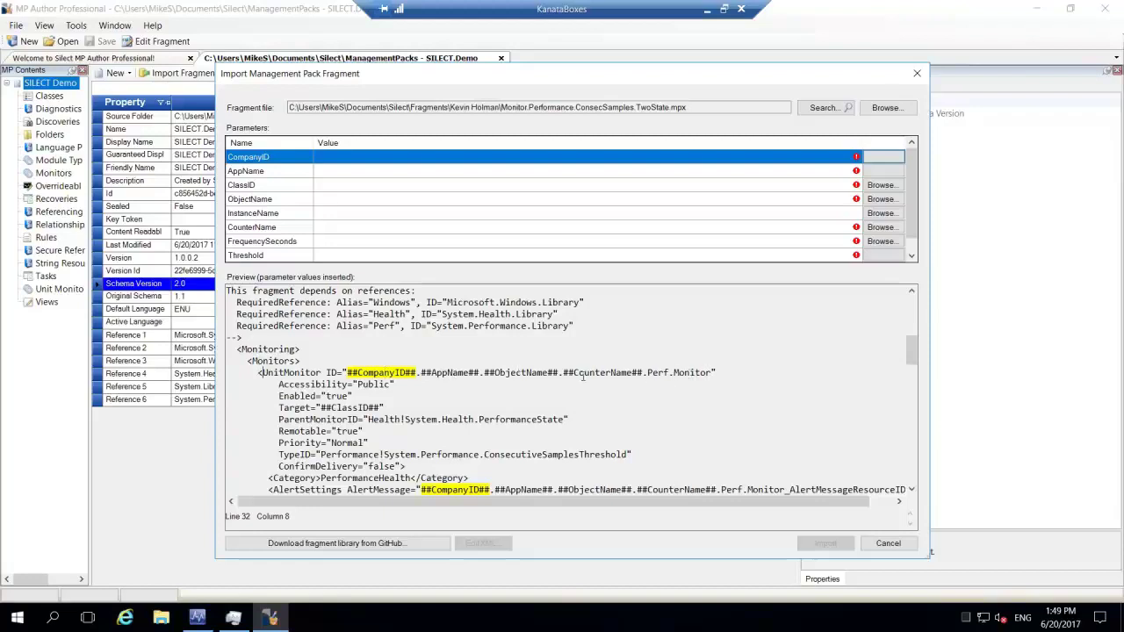
pyautogui.scroll(-3, 355, 397)
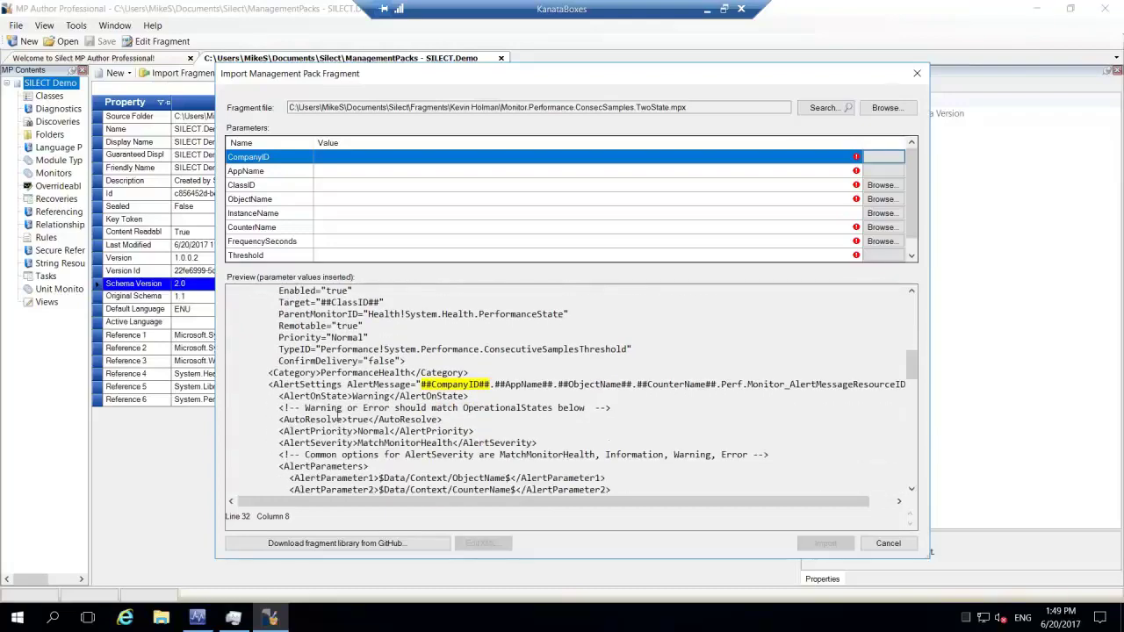
pyautogui.scroll(-2, 326, 410)
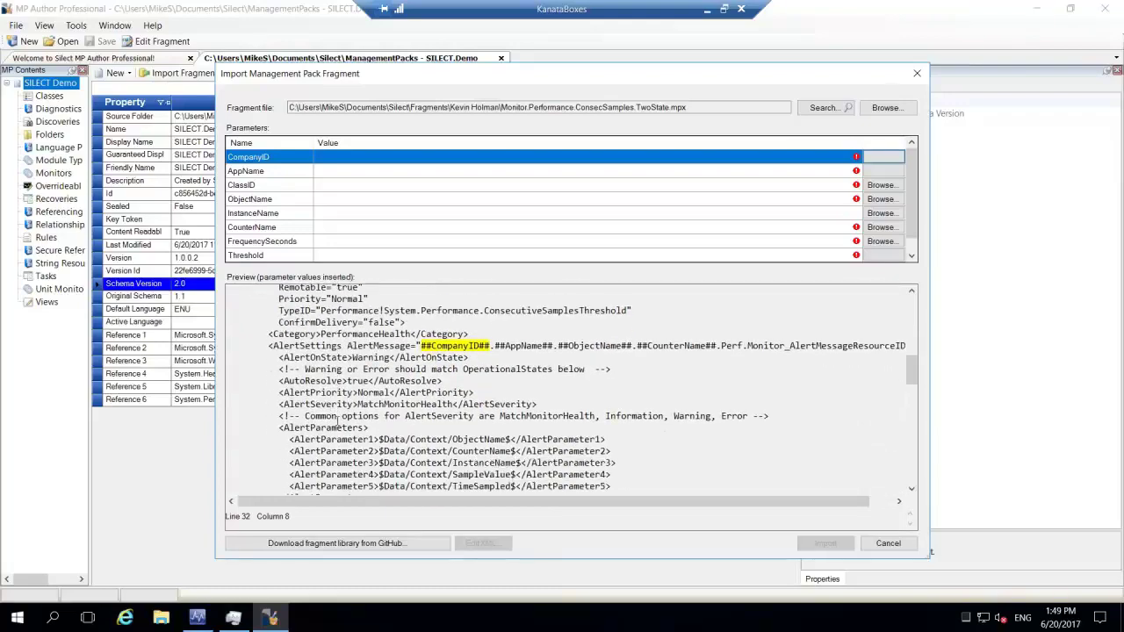
pyautogui.scroll(-7, 300, 409)
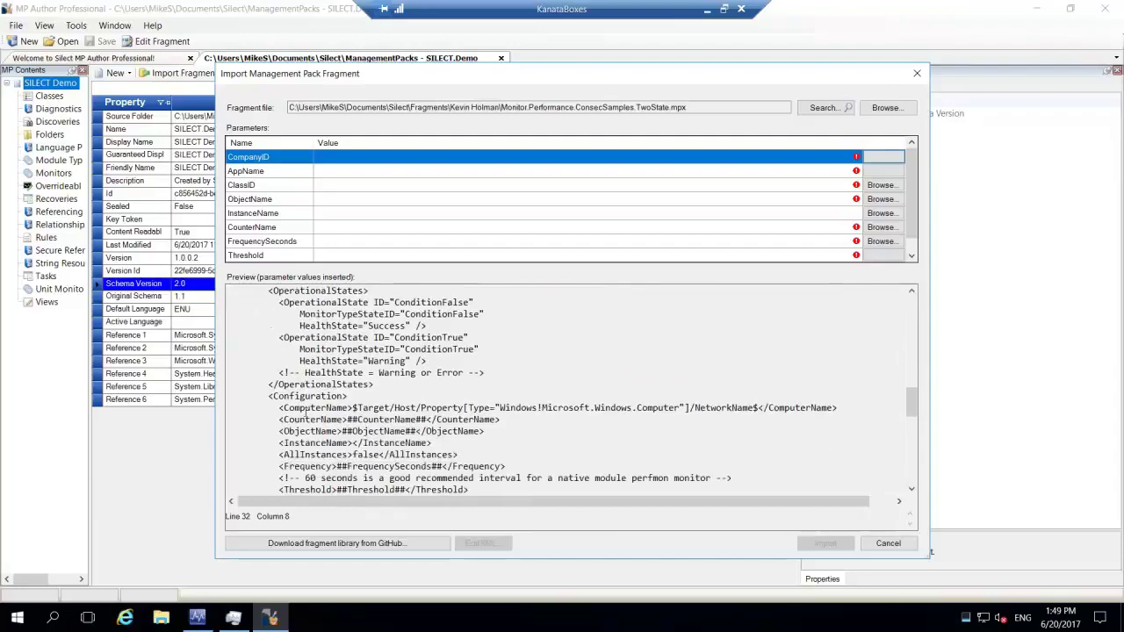
pyautogui.scroll(-4, 309, 414)
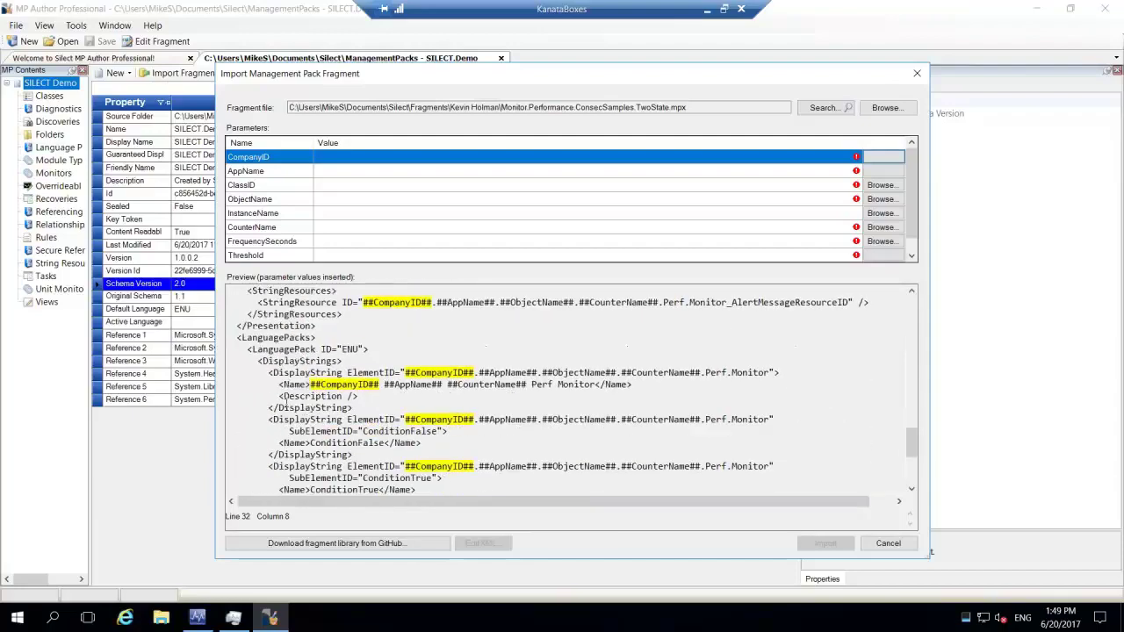
pyautogui.scroll(-4, 299, 399)
pyautogui.scroll(-3, 345, 401)
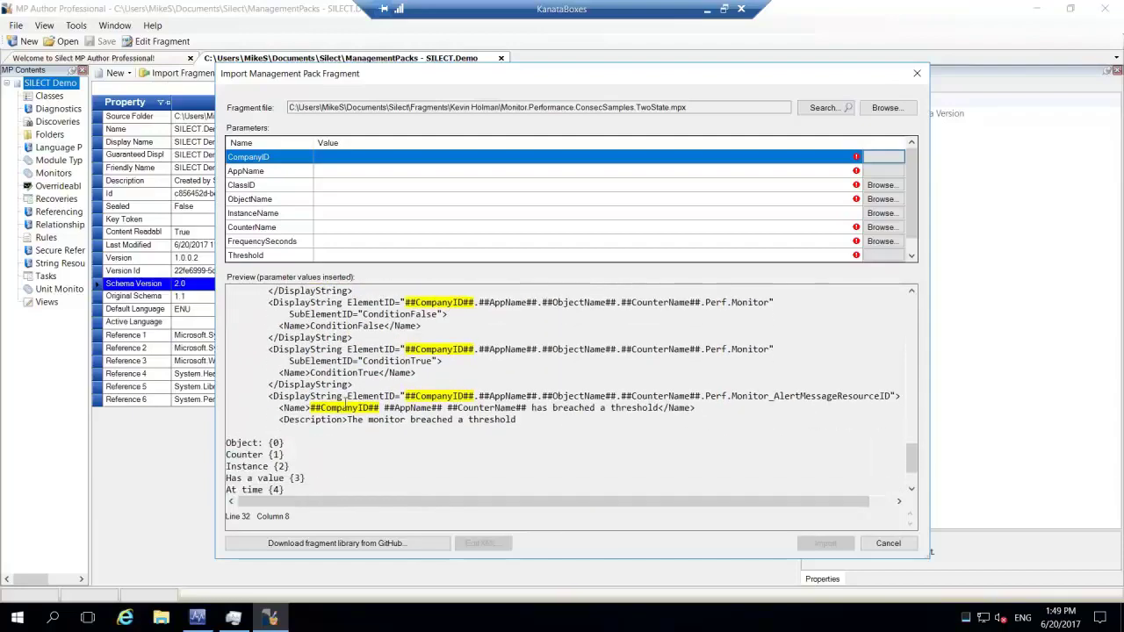
pyautogui.scroll(3, 369, 417)
pyautogui.scroll(6, 367, 418)
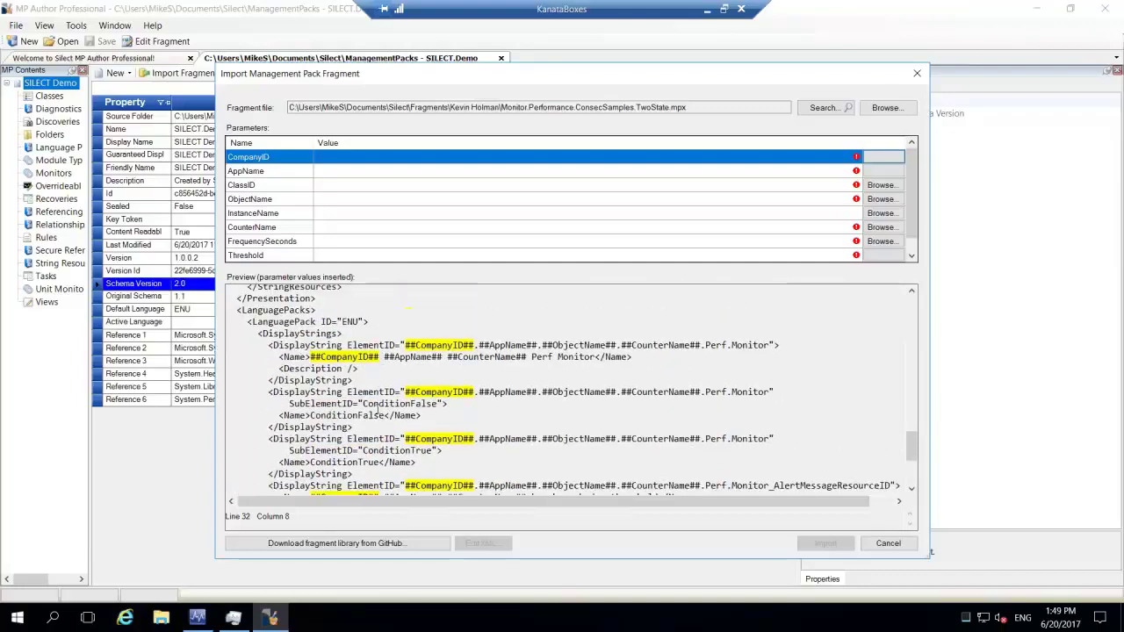
pyautogui.scroll(10, 391, 407)
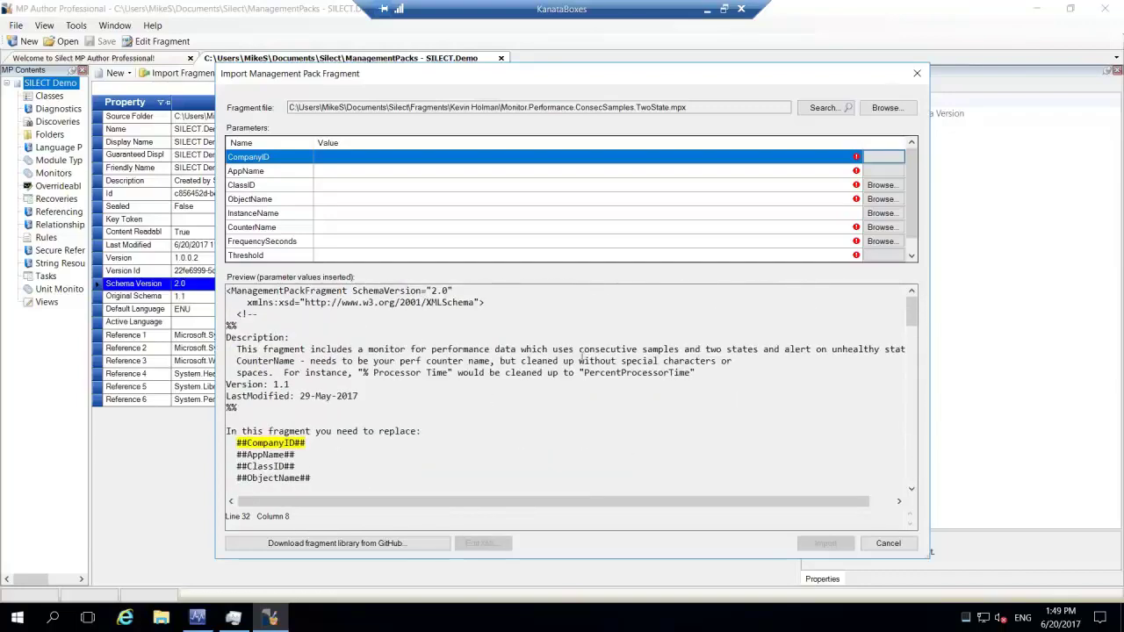
# Step: Turn on XML colorizing for the fragment preview and go to the UnitMonitor definition
pyautogui.rightClick(564, 345)
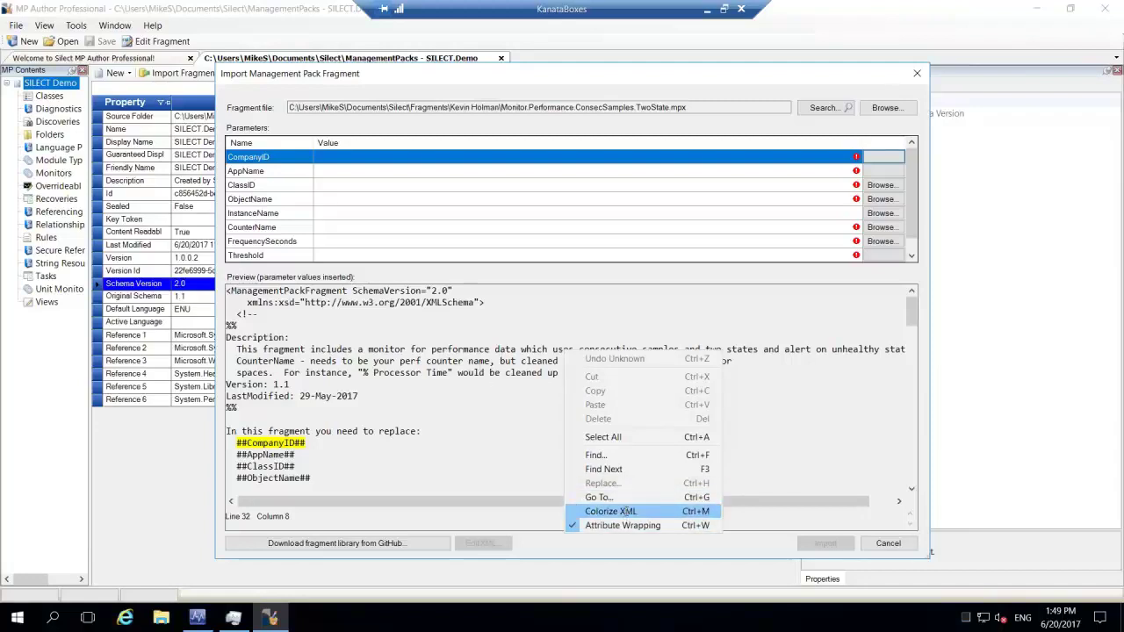
pyautogui.click(624, 511)
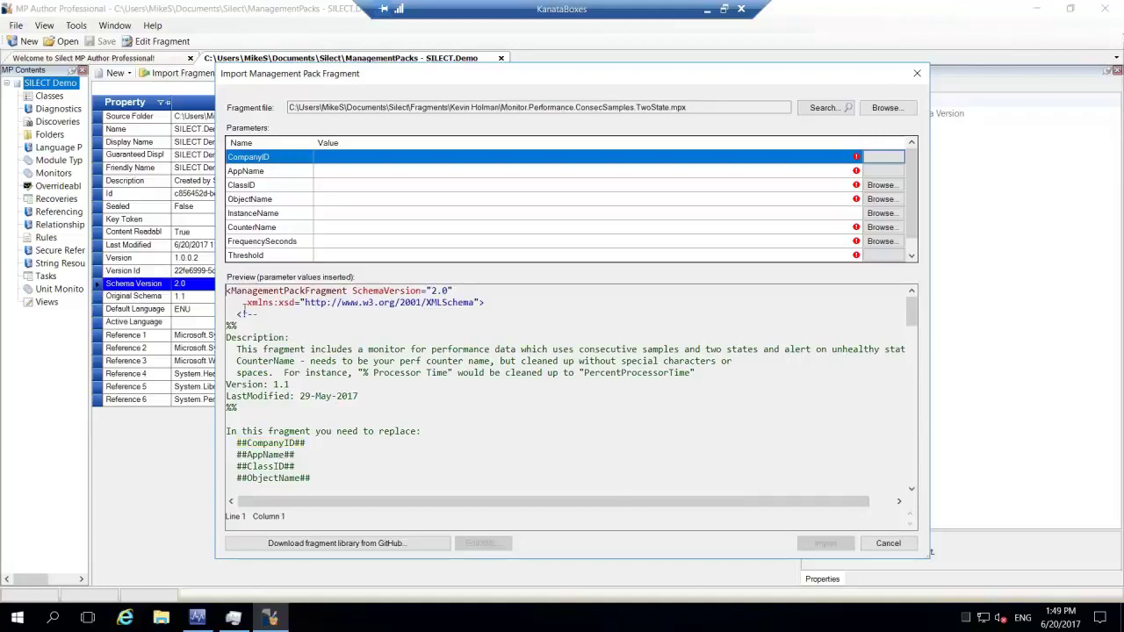
pyautogui.scroll(-2, 448, 377)
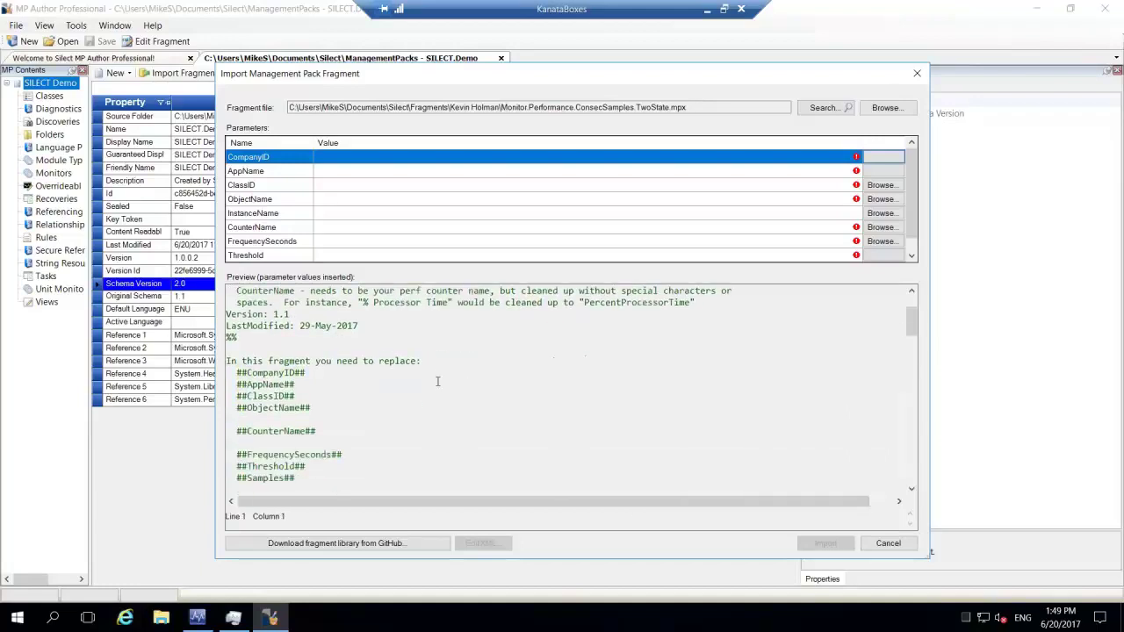
pyautogui.scroll(-10, 437, 381)
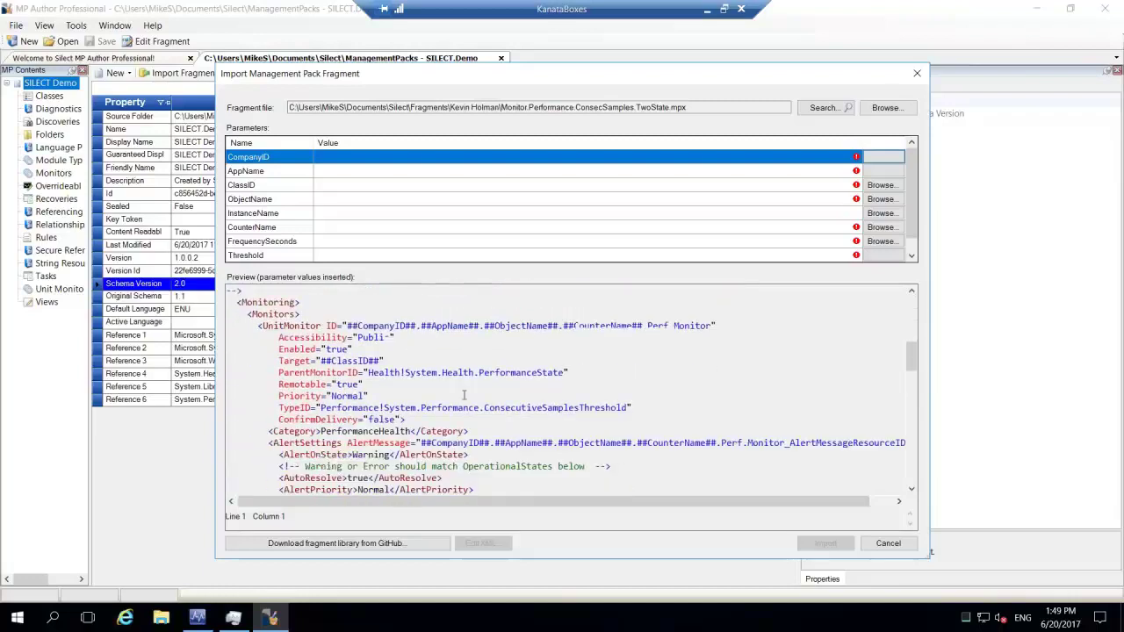
# Step: Examine the UnitMonitor's attributes, including TypeID and ParentMonitorID, and its alert settings in the preview, and return to the beginning
pyautogui.doubleClick(307, 337)
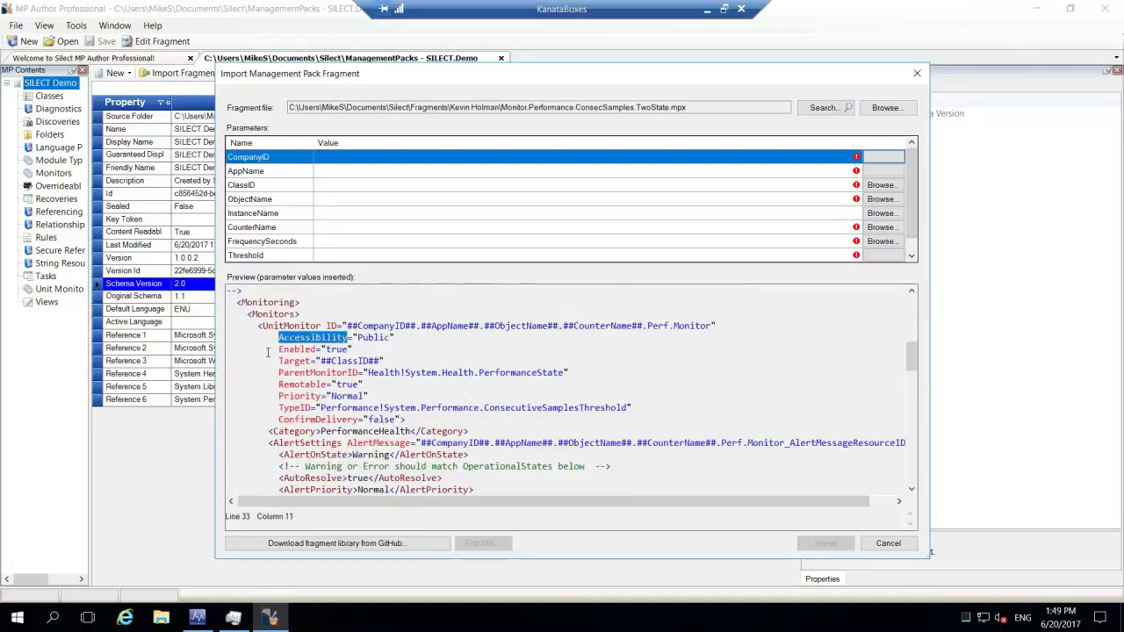
pyautogui.doubleClick(283, 326)
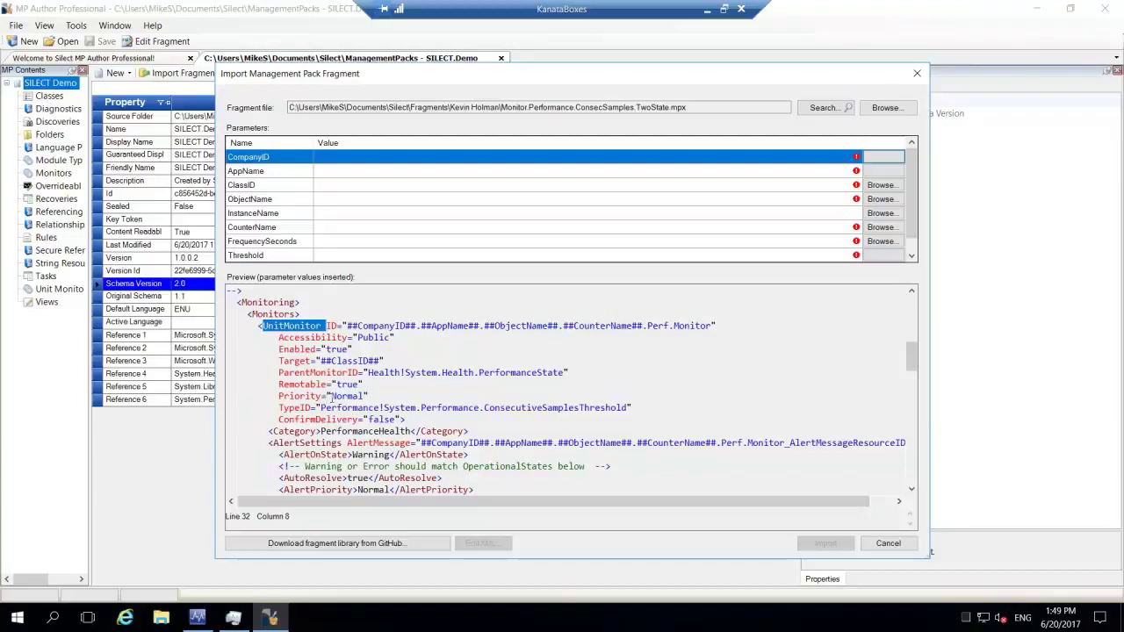
pyautogui.moveTo(321, 407); pyautogui.dragTo(627, 407)
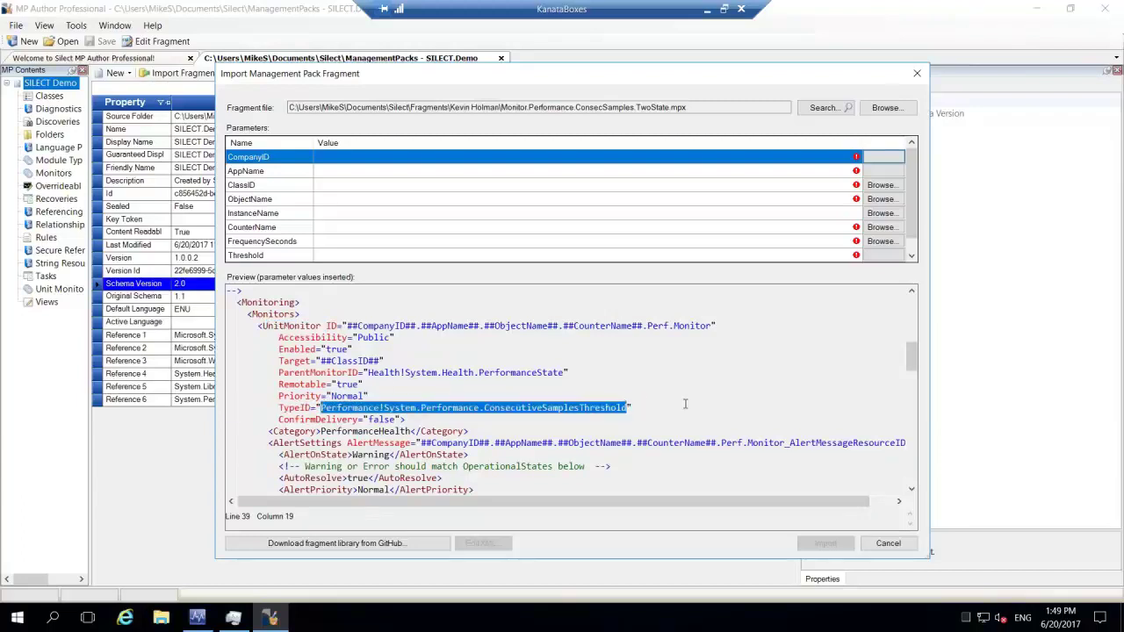
pyautogui.click(497, 373)
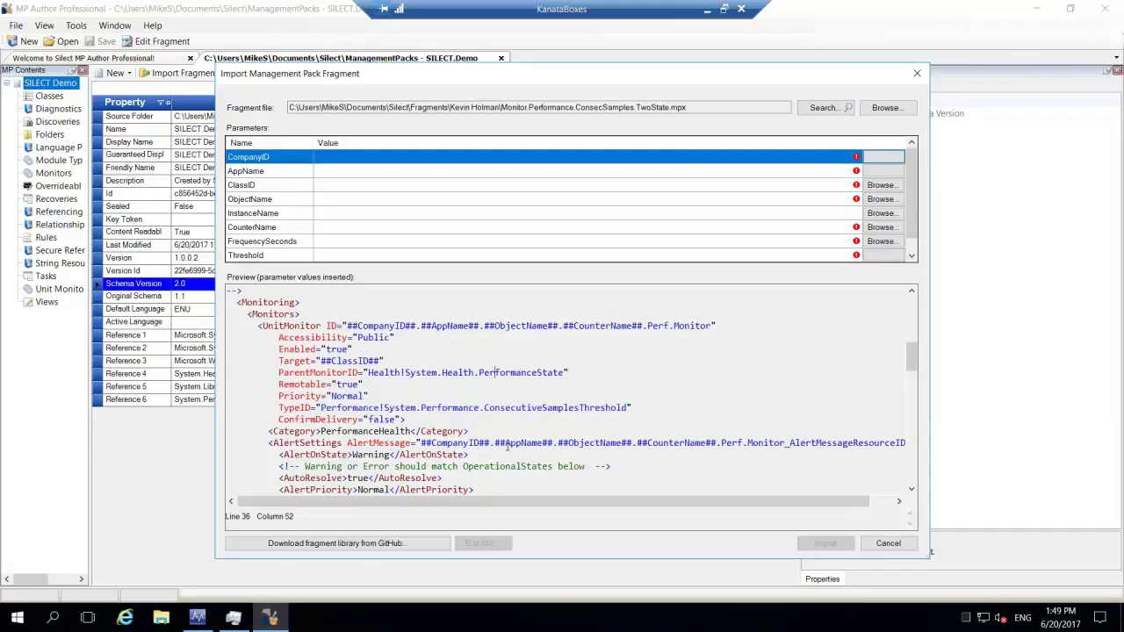
pyautogui.scroll(-4, 507, 447)
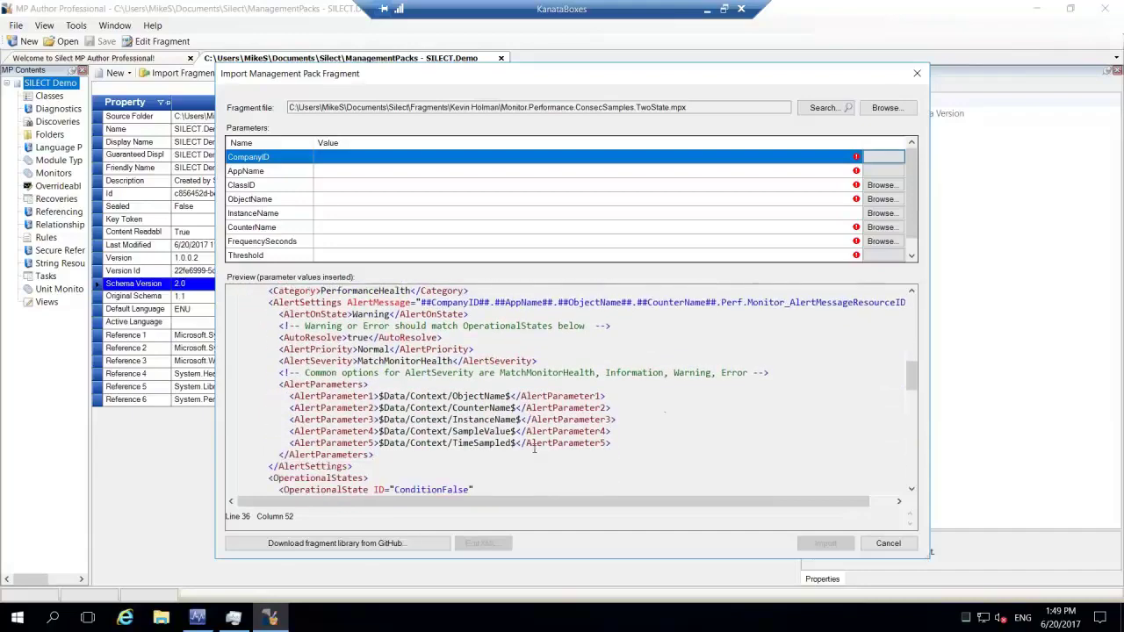
pyautogui.scroll(-1, 534, 449)
pyautogui.scroll(3, 538, 450)
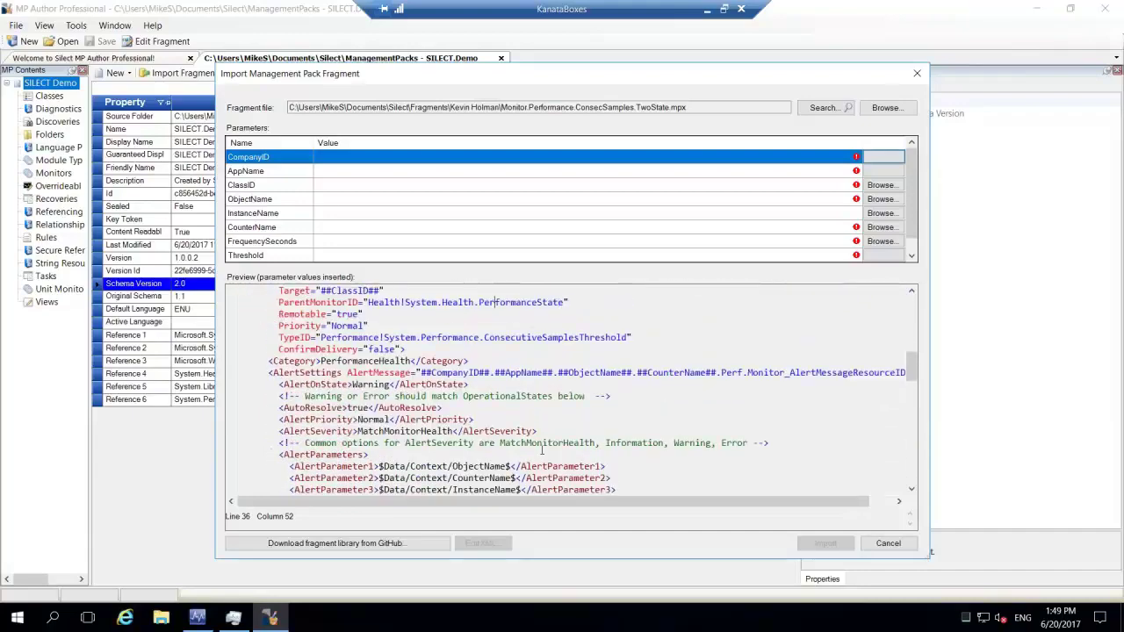
pyautogui.scroll(12, 540, 449)
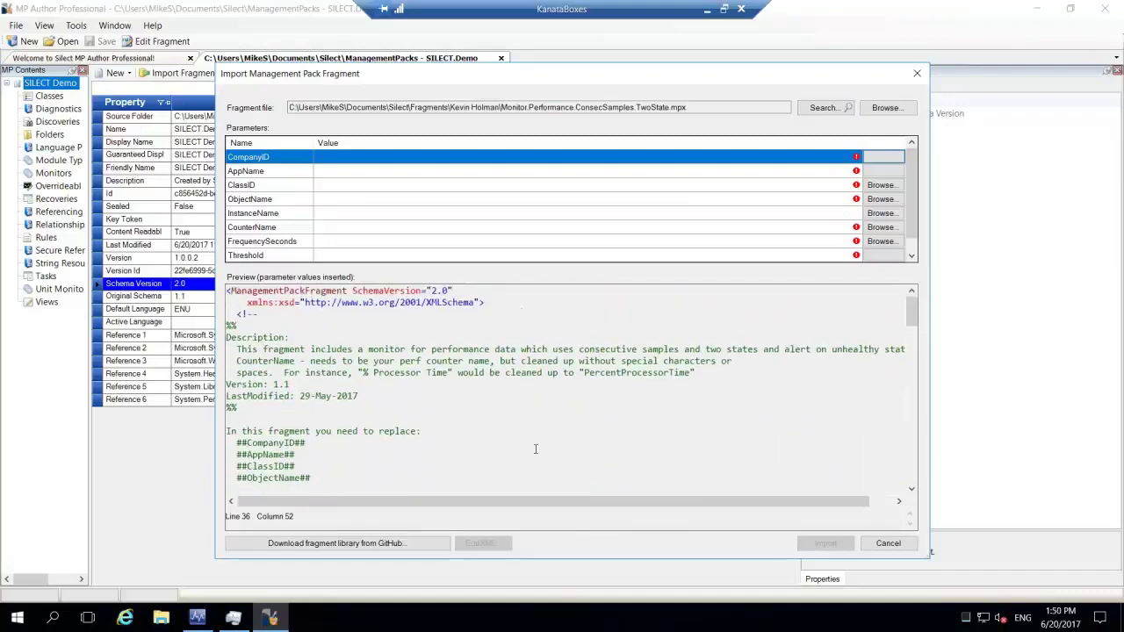
# Step: Highlight the AppName and CompanyID placeholders in the preview and examine where they occur in the UnitMonitor element with its wrapped attributes
pyautogui.click(239, 174)
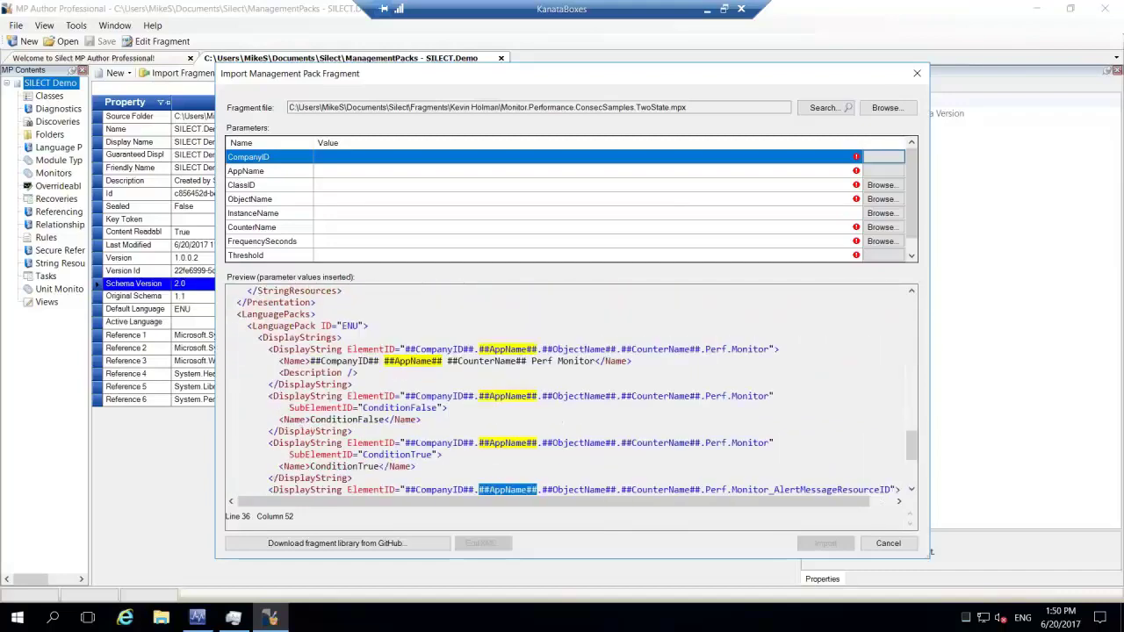
pyautogui.click(244, 159)
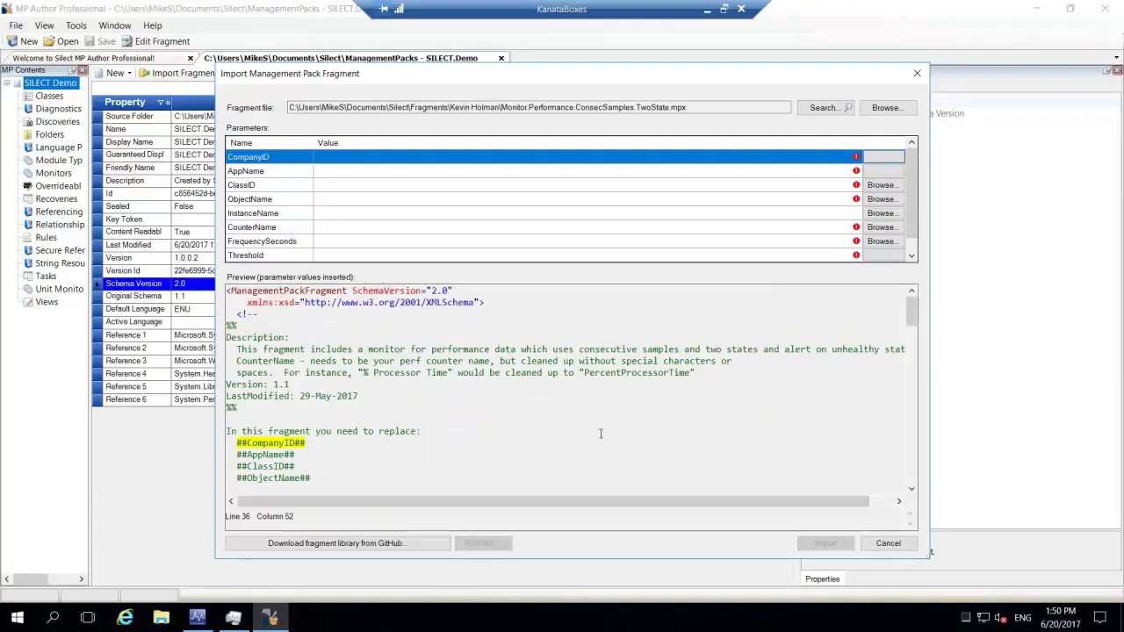
pyautogui.scroll(-5, 604, 426)
pyautogui.scroll(-6, 605, 426)
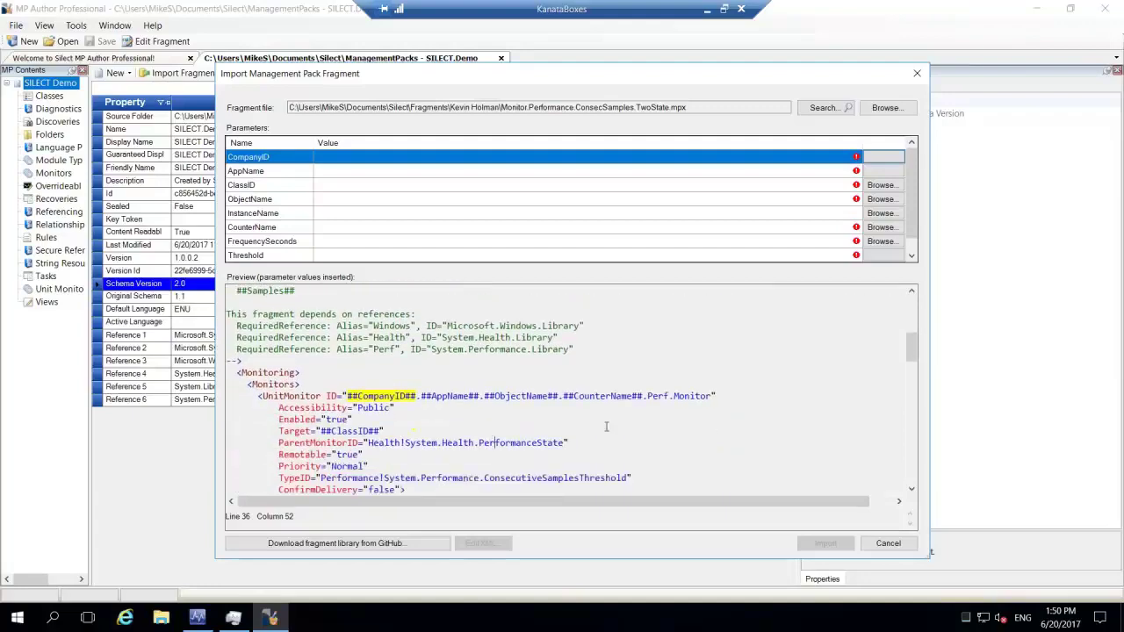
pyautogui.scroll(4, 496, 418)
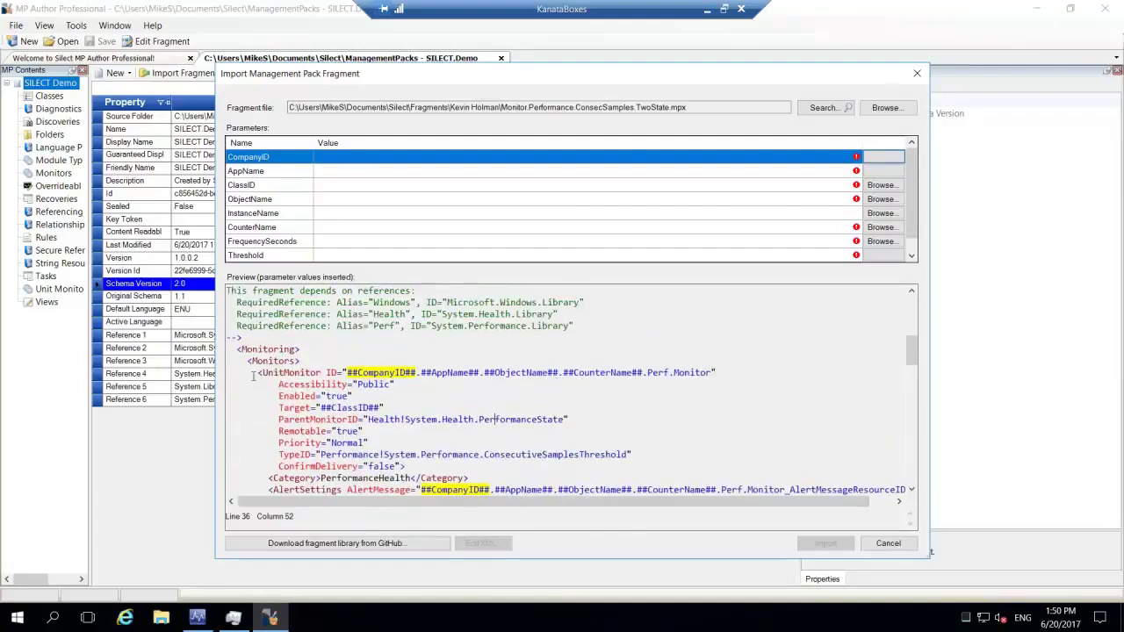
pyautogui.moveTo(253, 376); pyautogui.dragTo(453, 467)
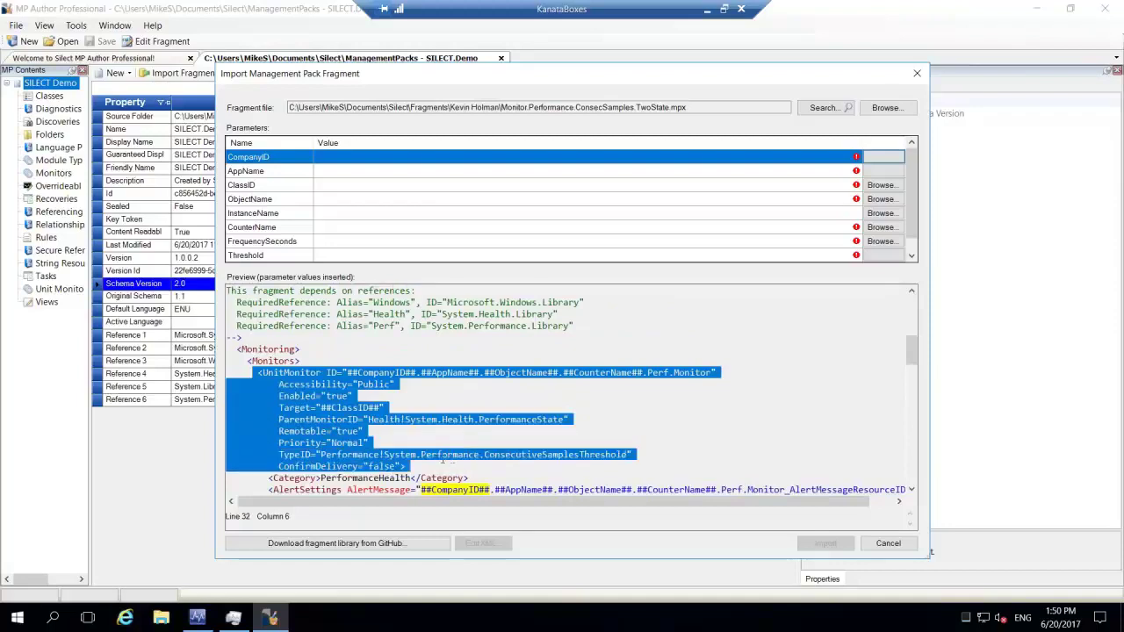
pyautogui.click(264, 372)
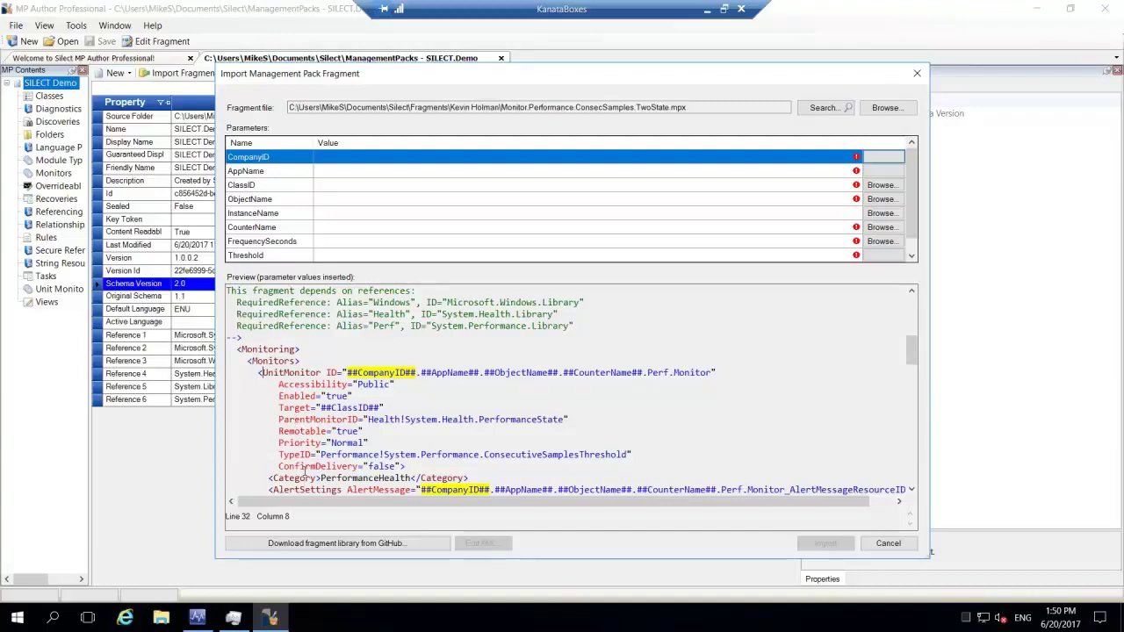
# Step: Turn off attribute wrapping to inspect the UnitMonitor element on a single line, and turn wrapping back on
pyautogui.rightClick(408, 407)
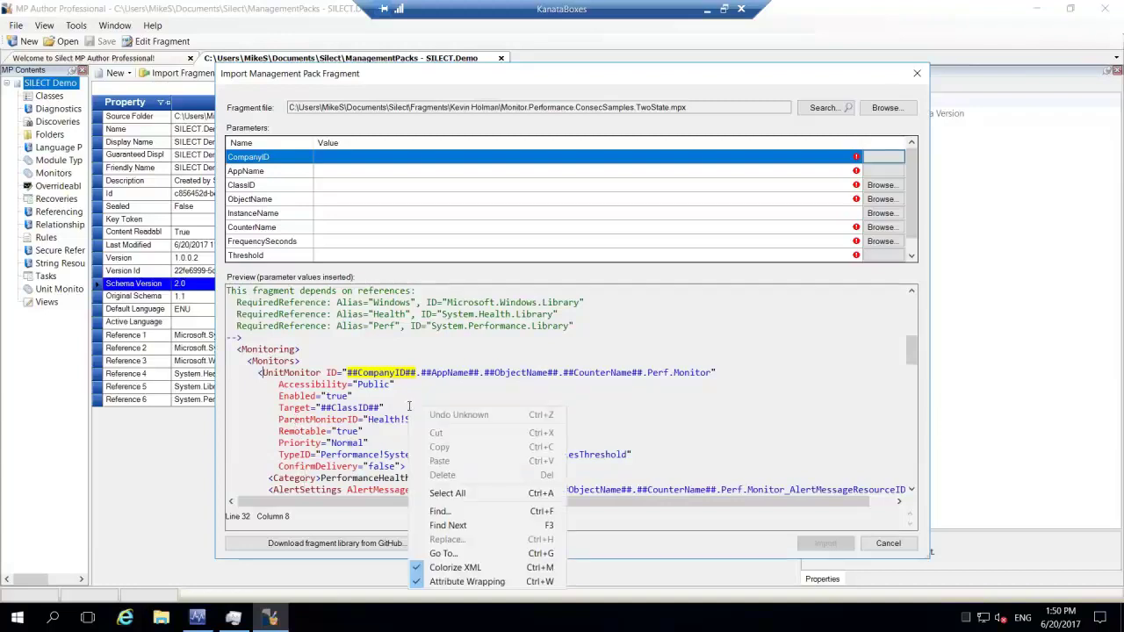
pyautogui.click(471, 583)
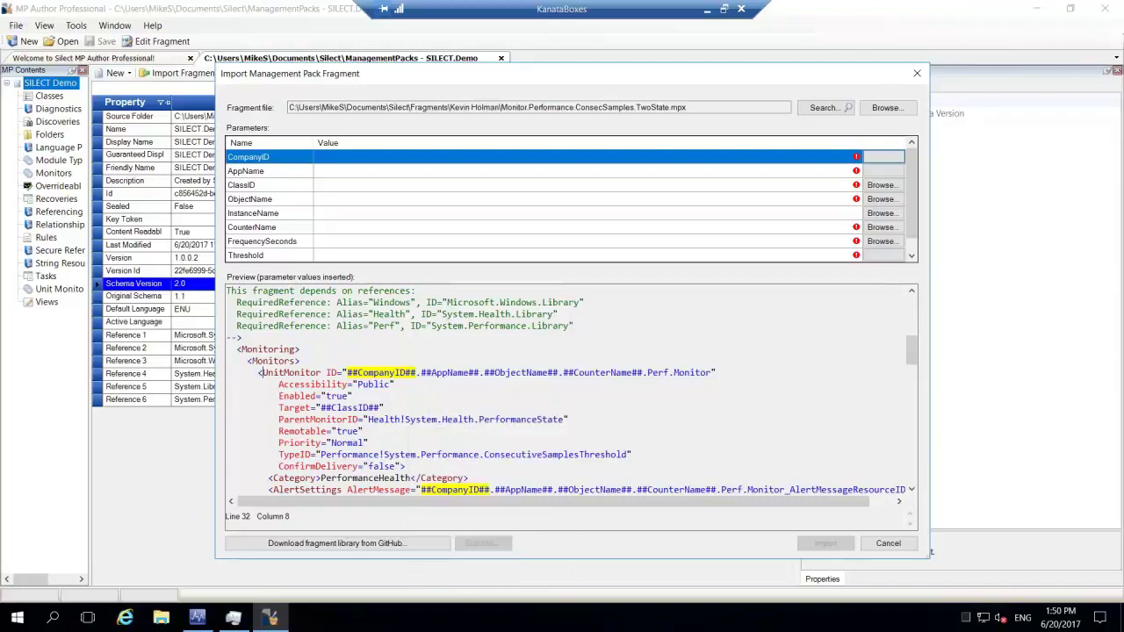
pyautogui.click(916, 446)
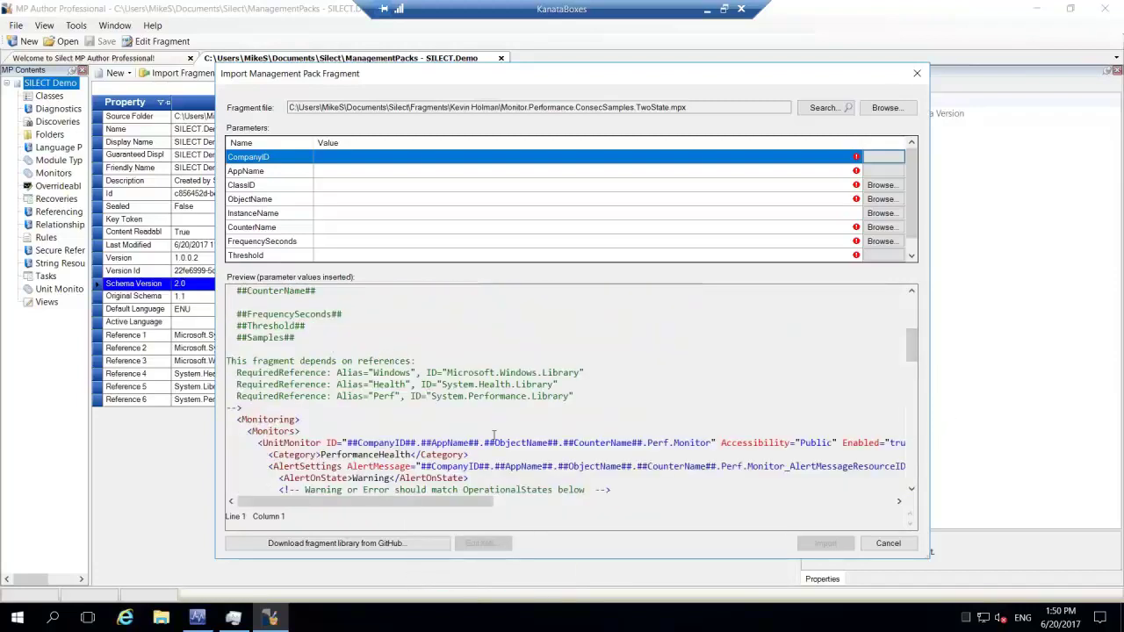
pyautogui.moveTo(226, 443); pyautogui.dragTo(227, 458)
pyautogui.click(230, 443)
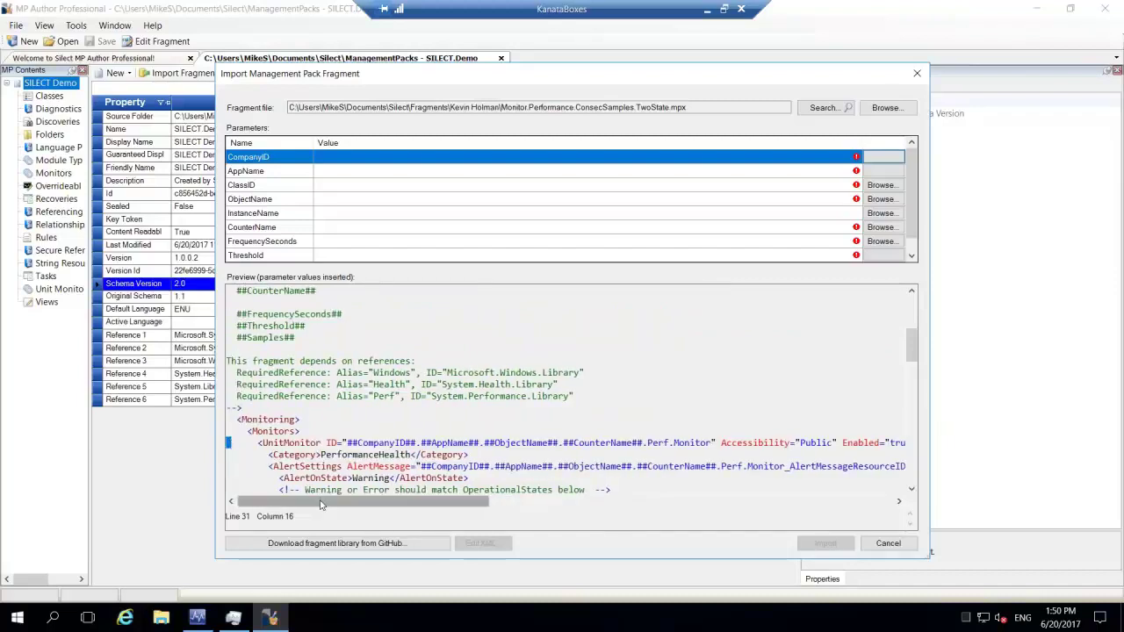
pyautogui.moveTo(322, 505)
pyautogui.mouseDown()
pyautogui.moveTo(699, 511)
pyautogui.moveTo(652, 520)
pyautogui.moveTo(318, 517)
pyautogui.mouseUp()
pyautogui.rightClick(492, 446)
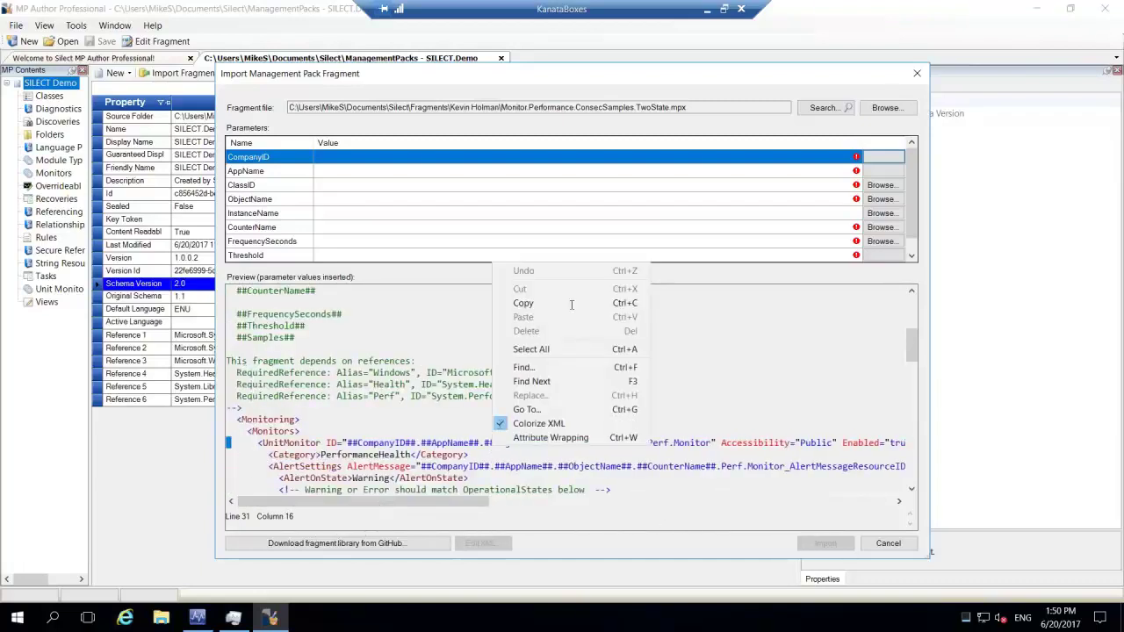
pyautogui.click(542, 439)
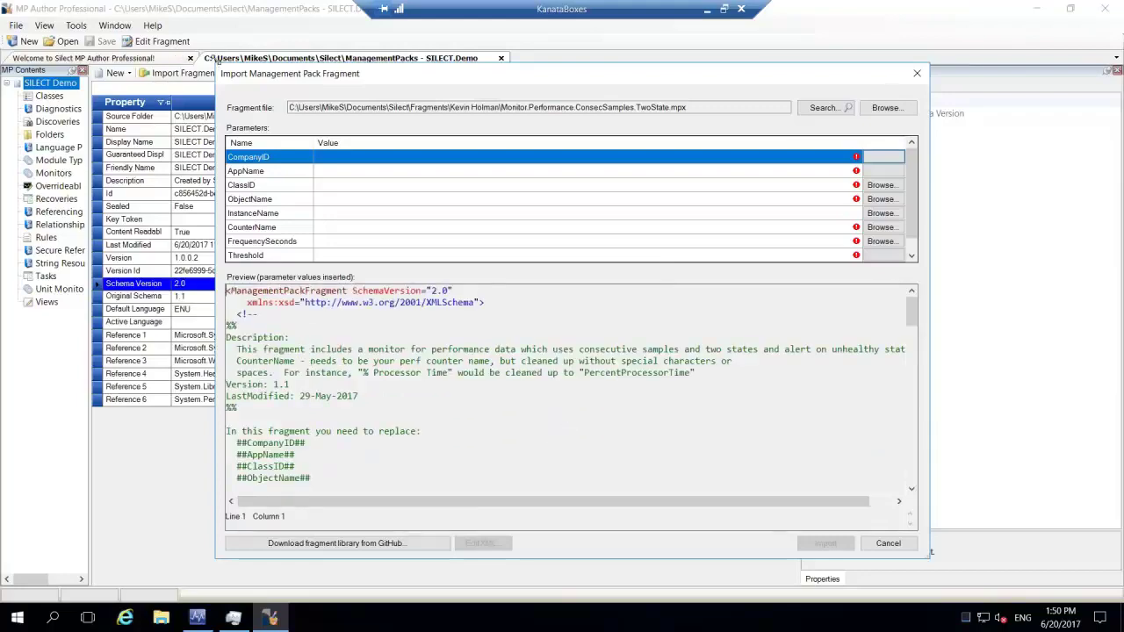
# Step: Resize the Import Management Pack Fragment dialog, making it narrower than before and extending its upper edge to give the preview more height
pyautogui.moveTo(215, 67); pyautogui.dragTo(0, 0)
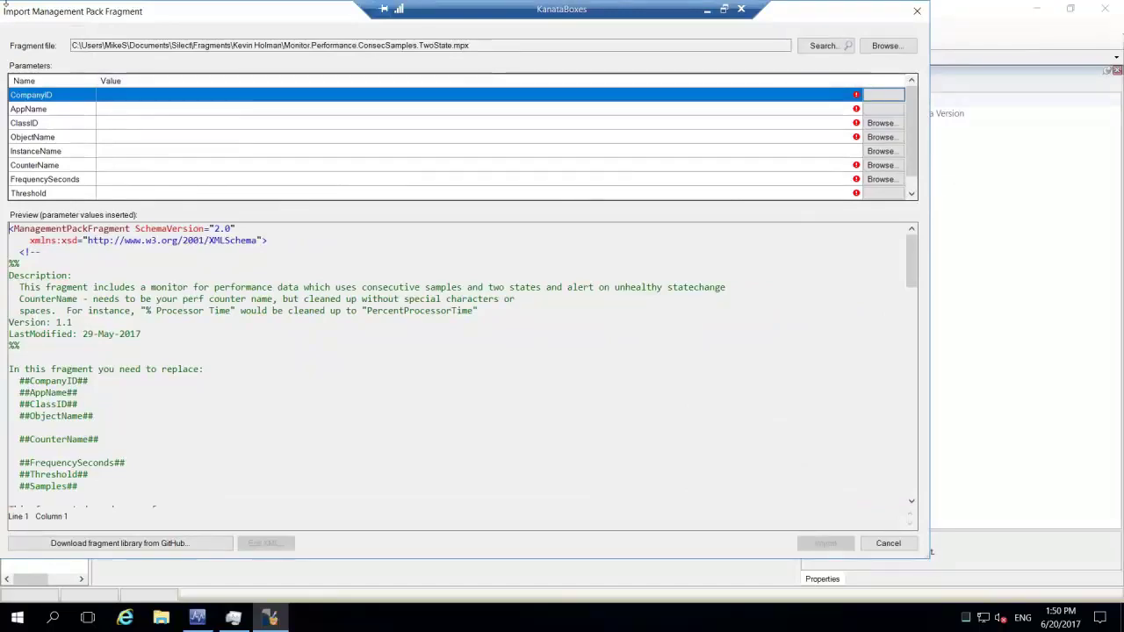
pyautogui.moveTo(4, 3); pyautogui.dragTo(292, 103)
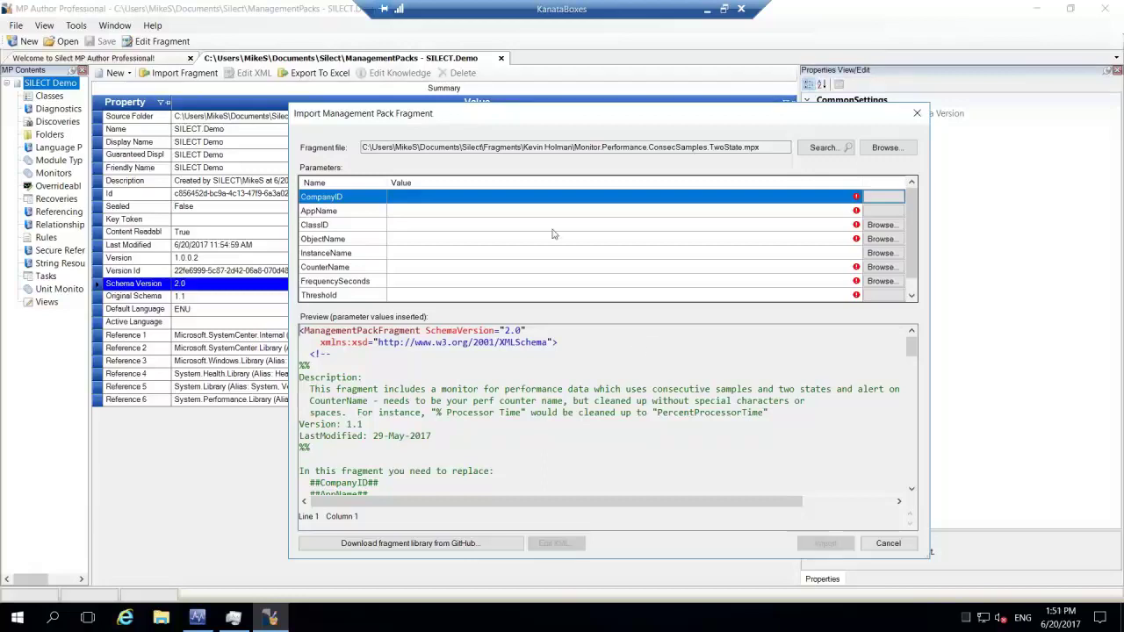
pyautogui.moveTo(529, 98); pyautogui.dragTo(529, 33)
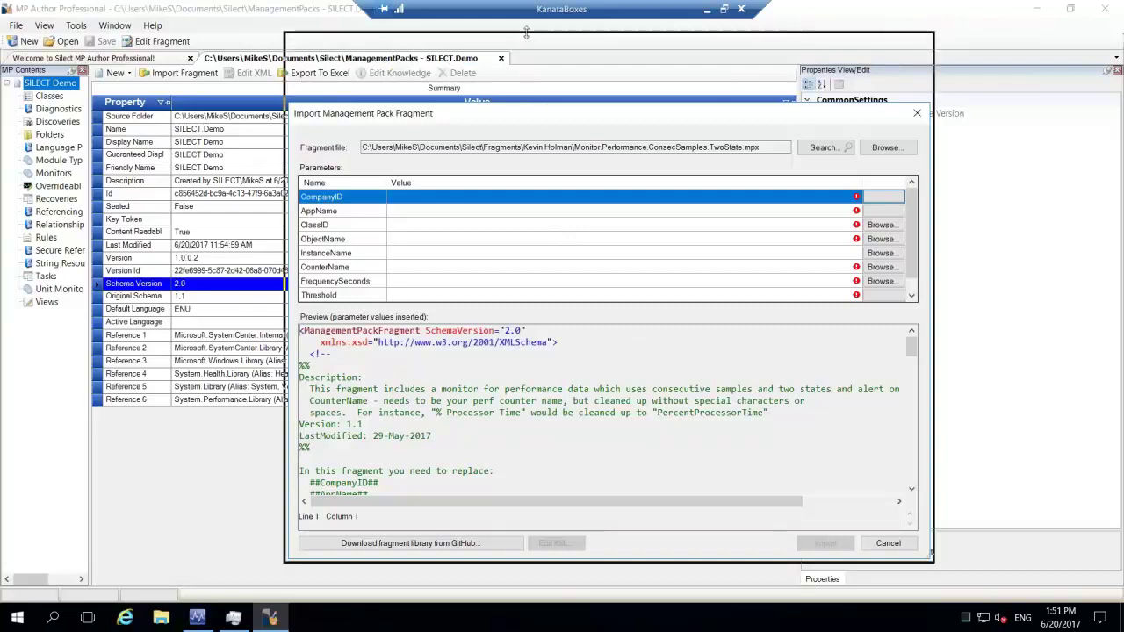
# Step: Highlight the CompanyID placeholders around the UnitMonitor definition and set the CompanyID parameter to Silect
pyautogui.scroll(-7, 578, 330)
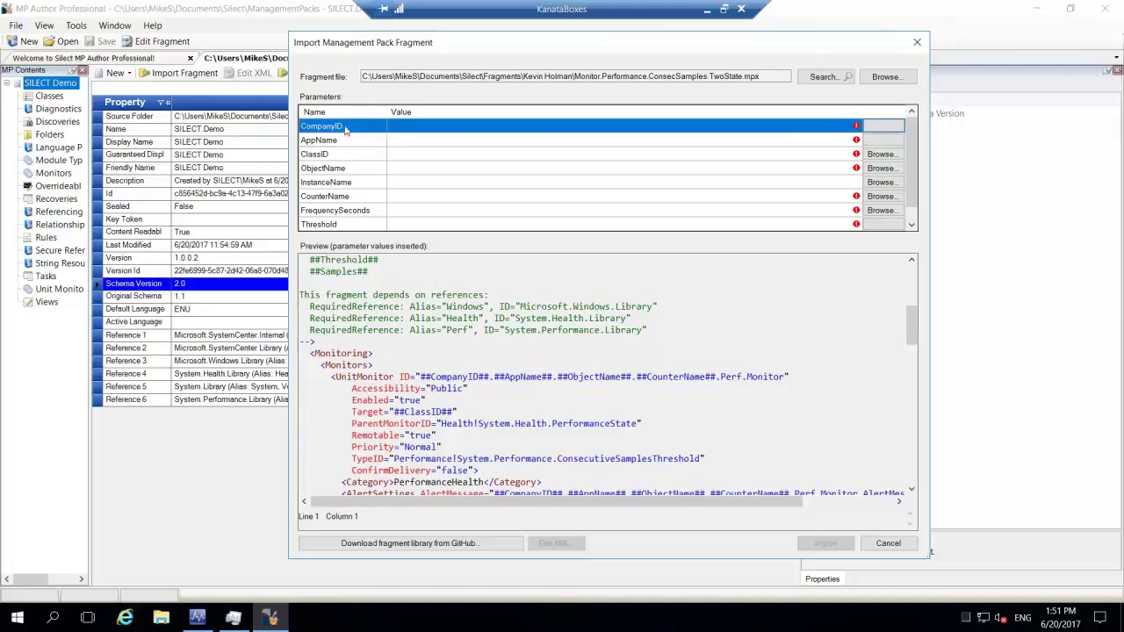
pyautogui.click(336, 140)
pyautogui.click(336, 129)
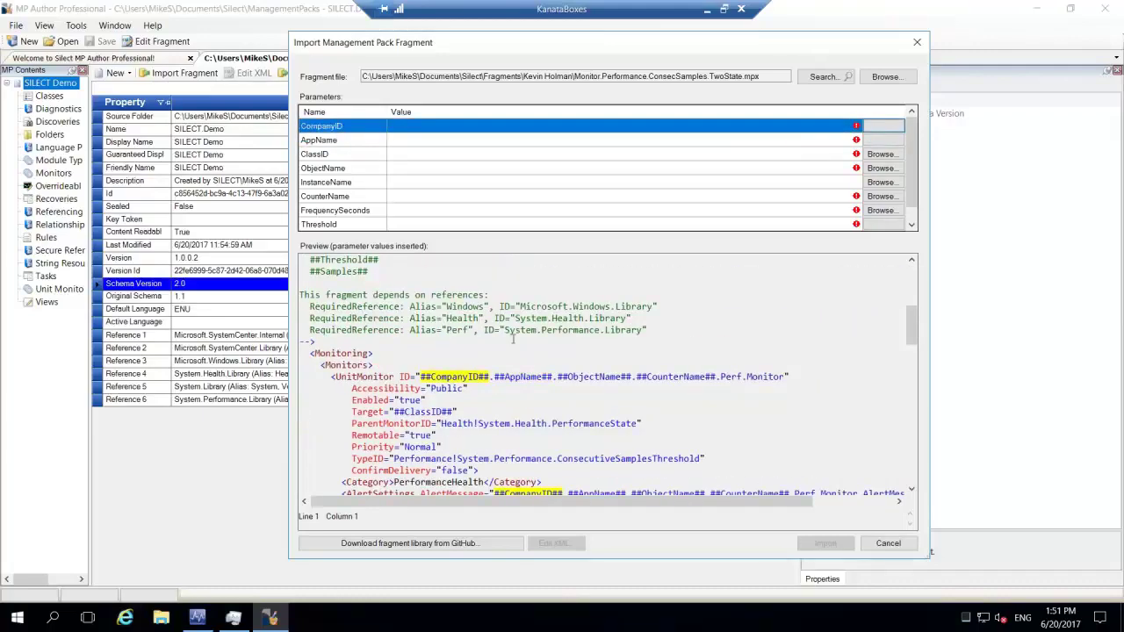
pyautogui.click(416, 127)
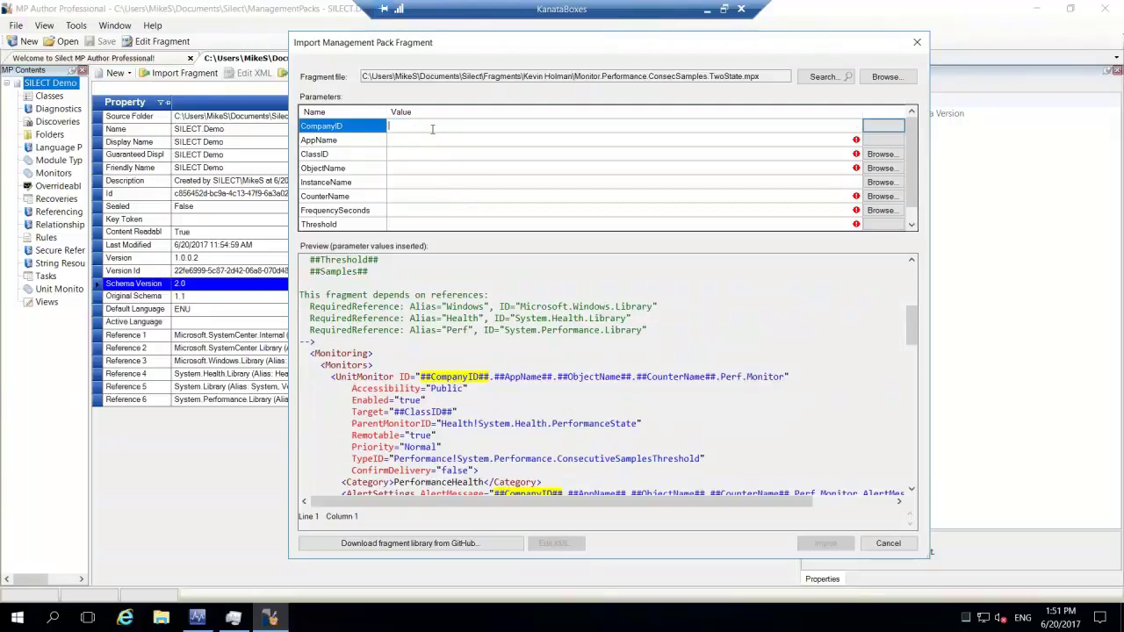
pyautogui.write('Silect')
# Step: Set the AppName parameter to BoxStamper
pyautogui.click(424, 140)
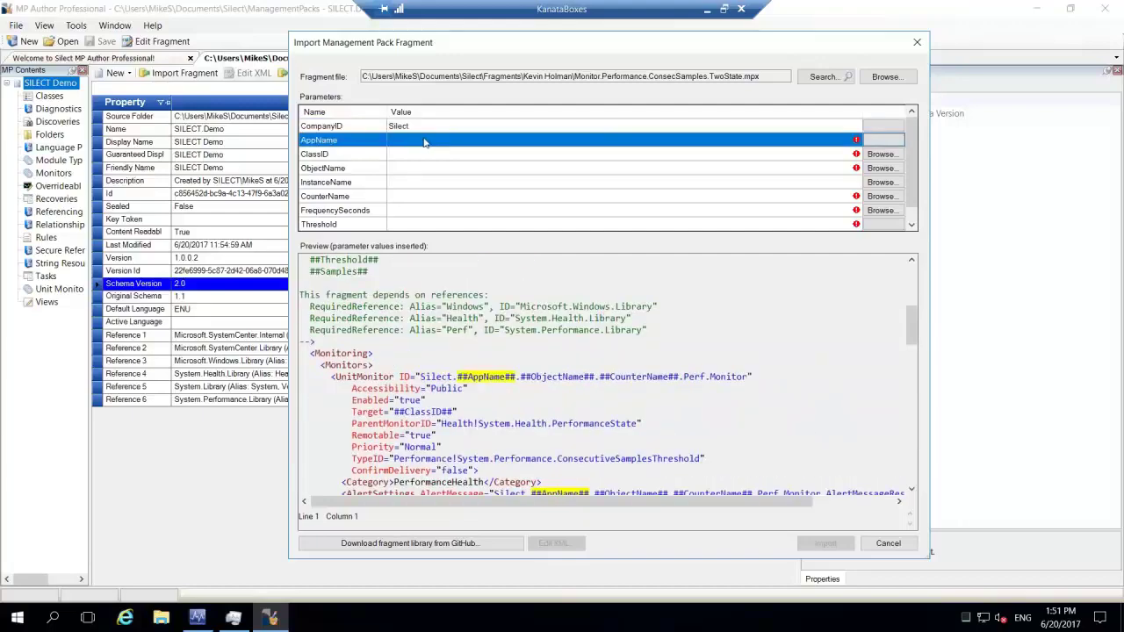
pyautogui.click(424, 140)
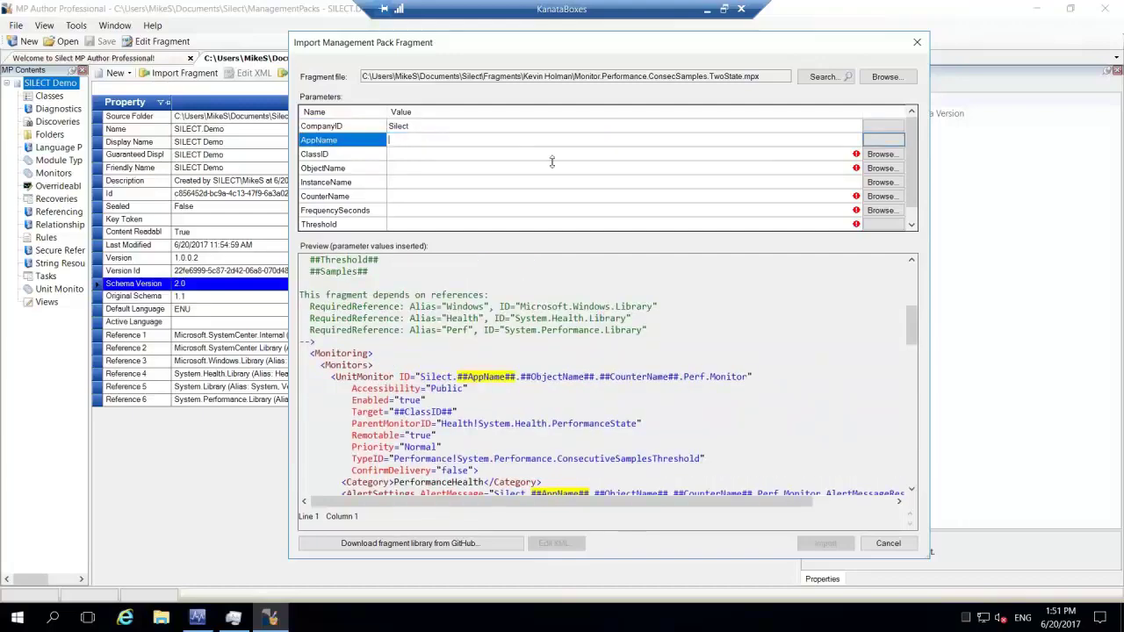
pyautogui.write('BoxStampe')
pyautogui.press('BackSpace')
pyautogui.press('BackSpace')
pyautogui.write('er')
# Step: Set the ClassID parameter to the SQL Management Studio Registry Class target
pyautogui.click(601, 156)
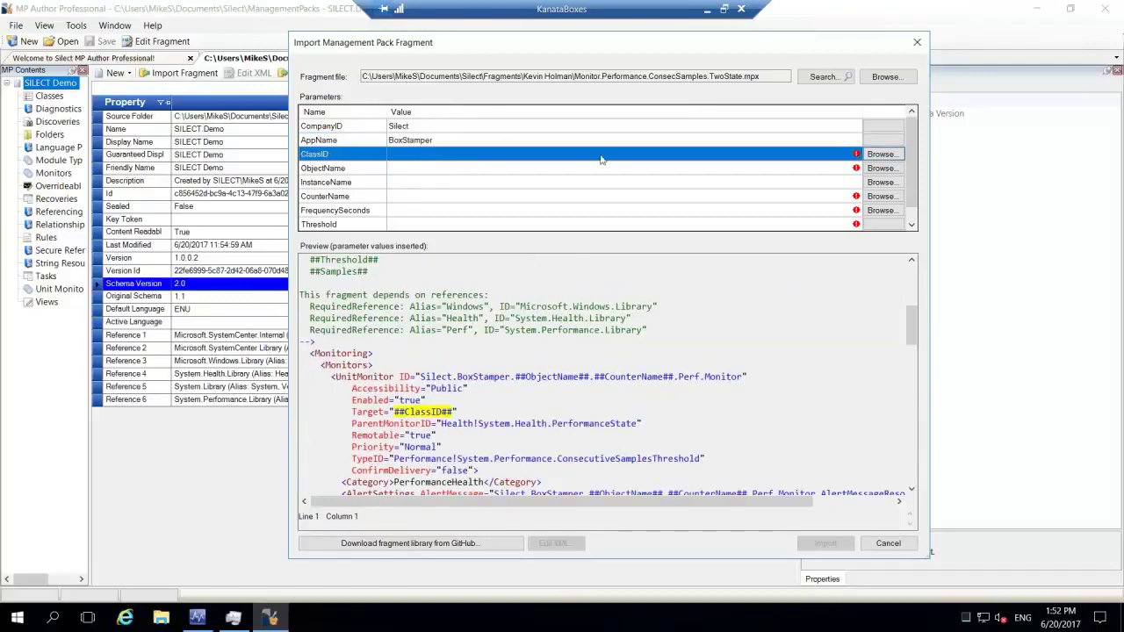
pyautogui.click(883, 157)
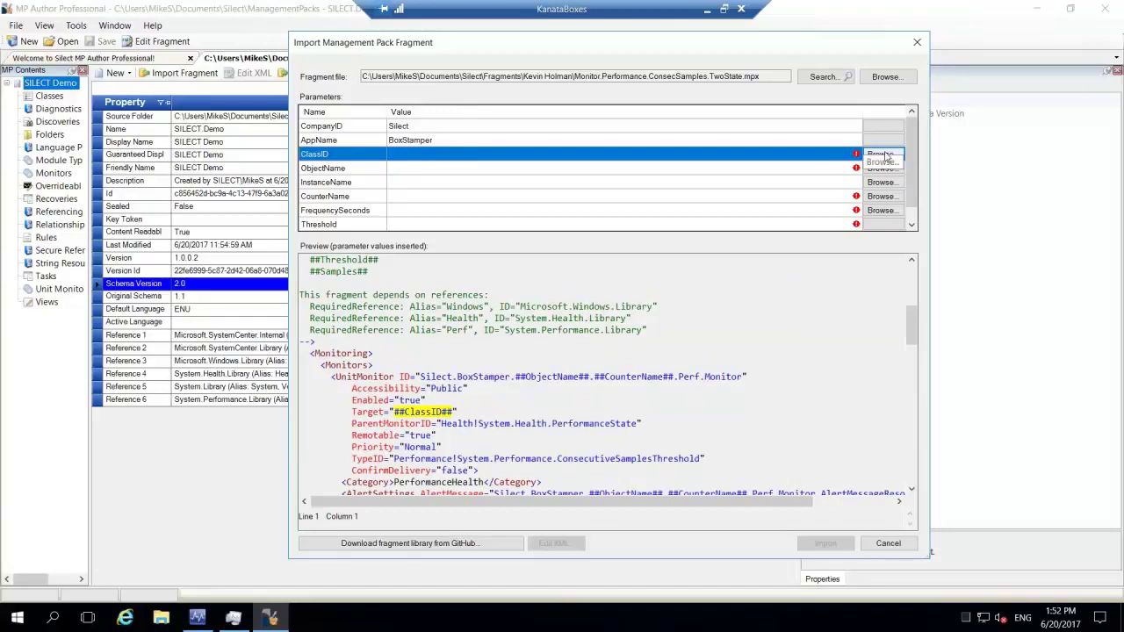
pyautogui.click(883, 154)
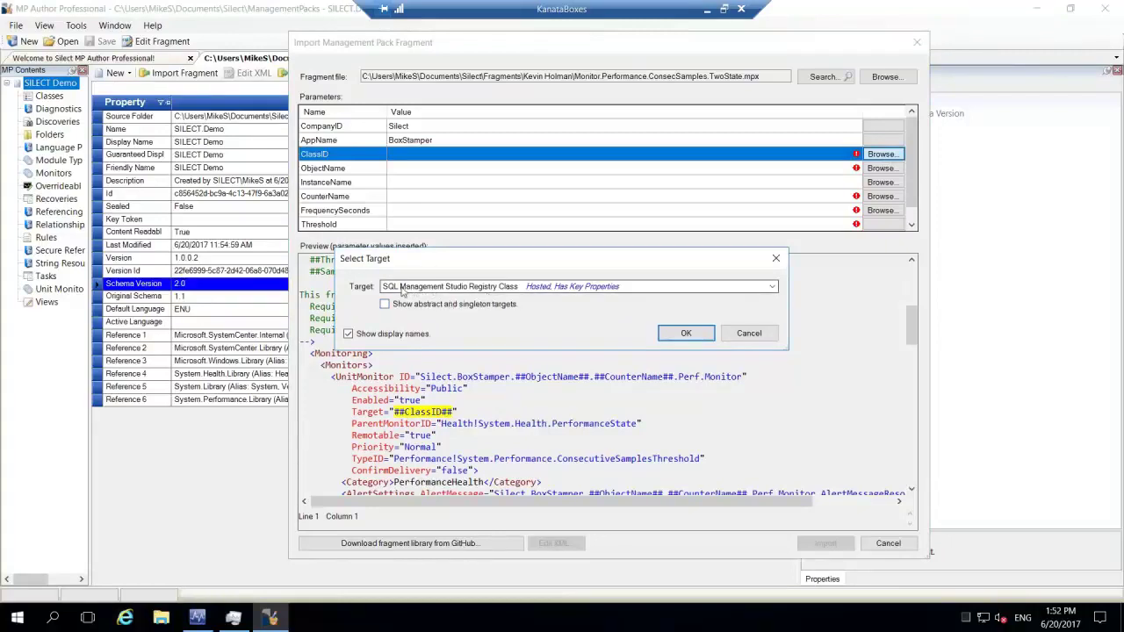
pyautogui.click(773, 287)
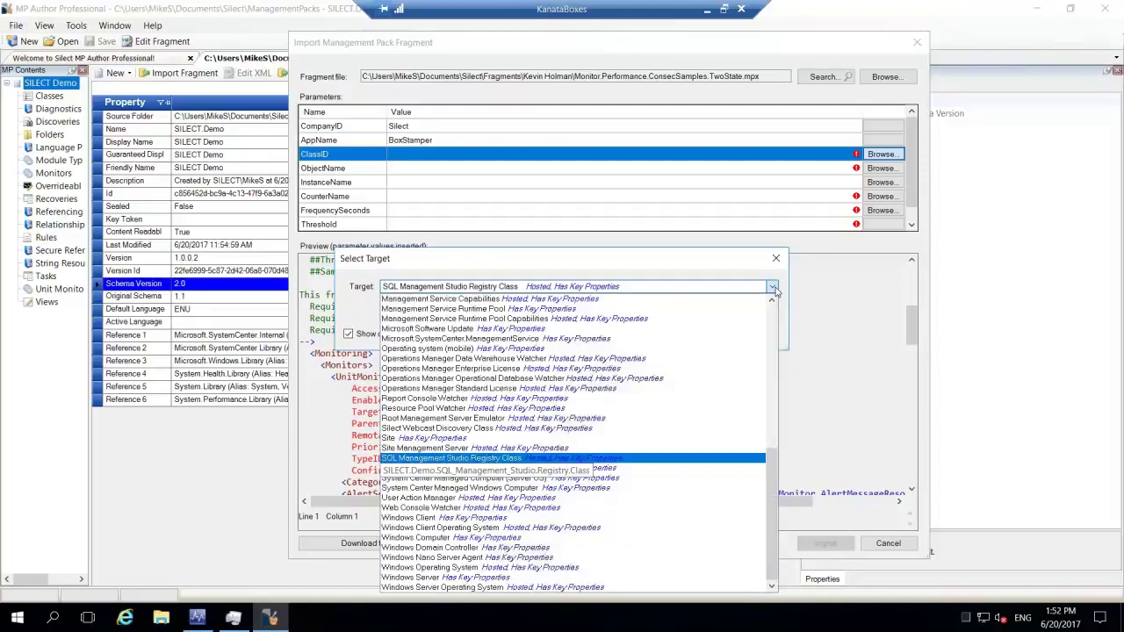
pyautogui.click(772, 287)
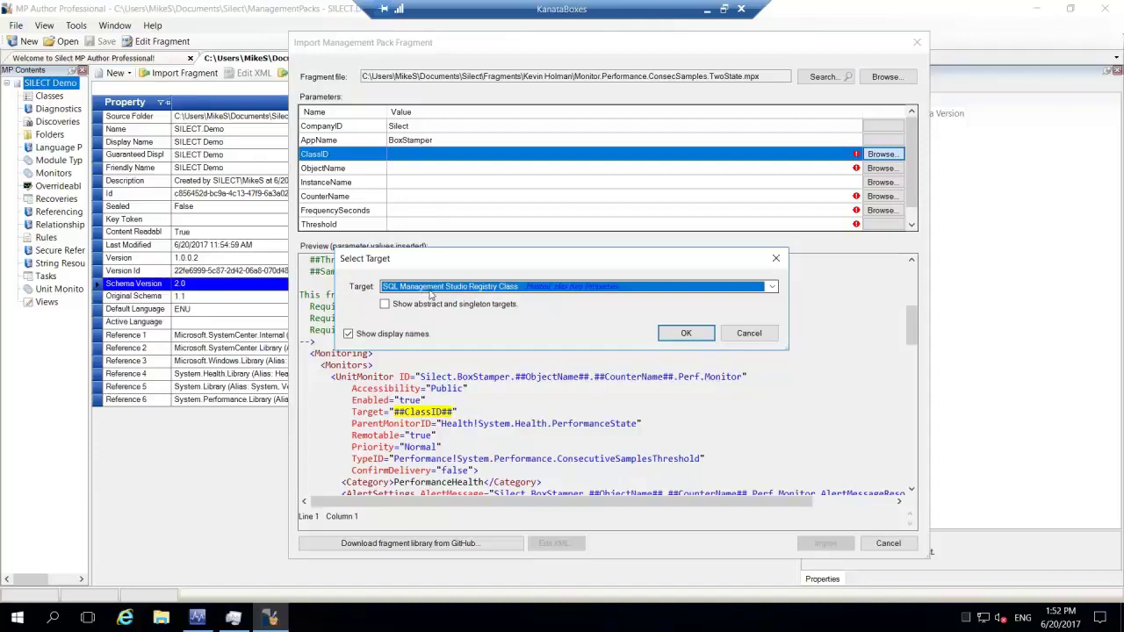
pyautogui.click(687, 334)
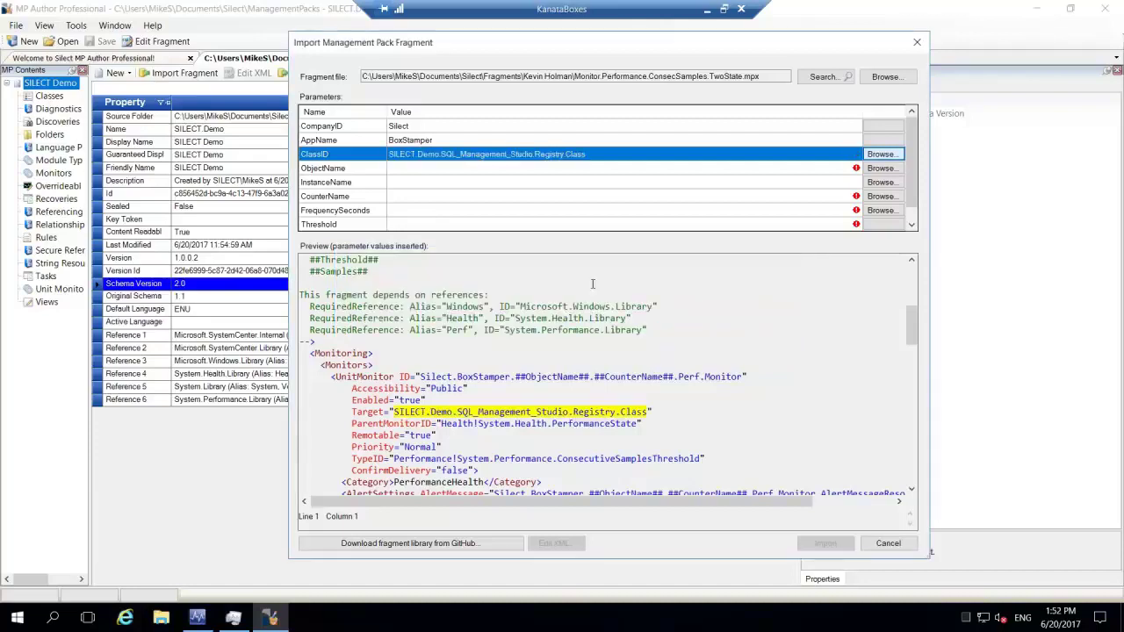
# Step: Examine where the ObjectName and CounterName placeholders are used in the fragment preview, from the UnitMonitor ID to the Configuration section
pyautogui.click(393, 172)
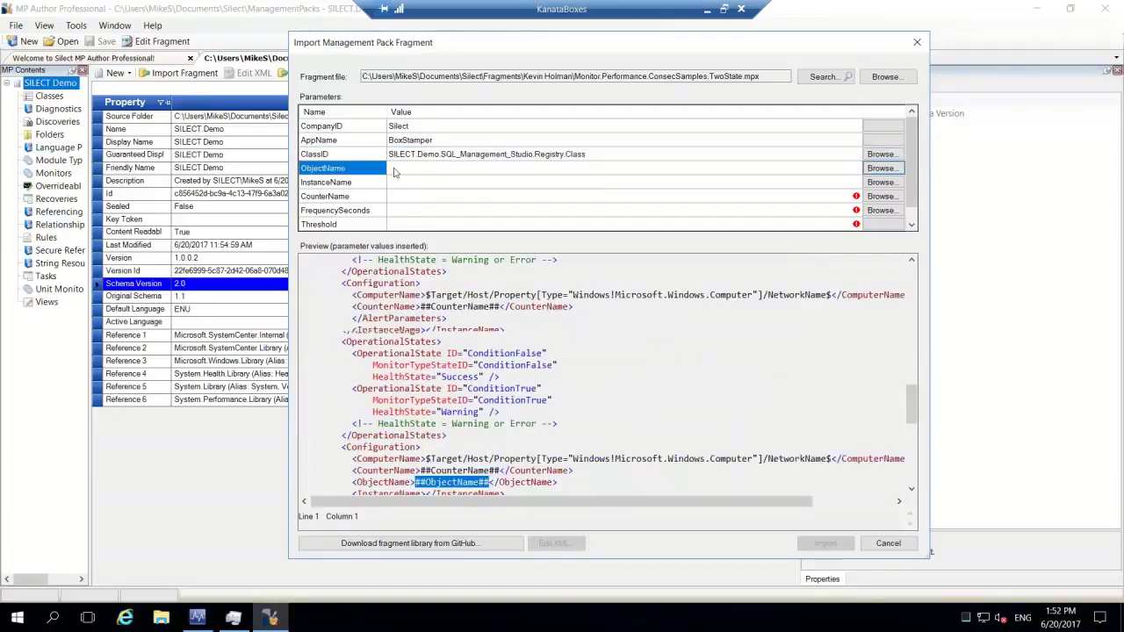
pyautogui.click(345, 195)
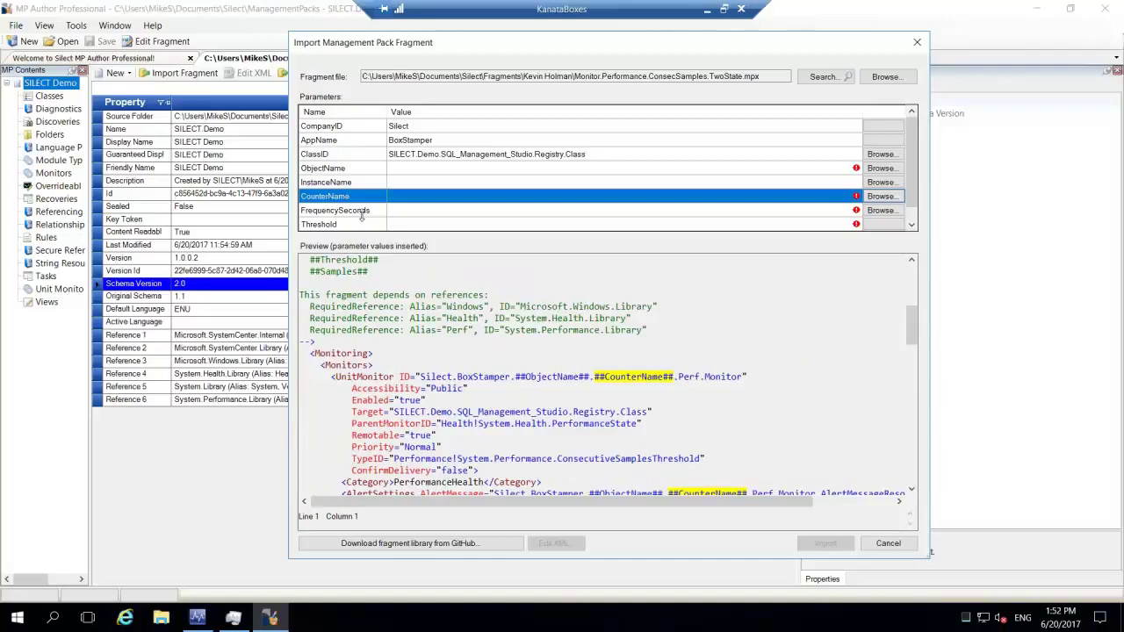
pyautogui.click(408, 172)
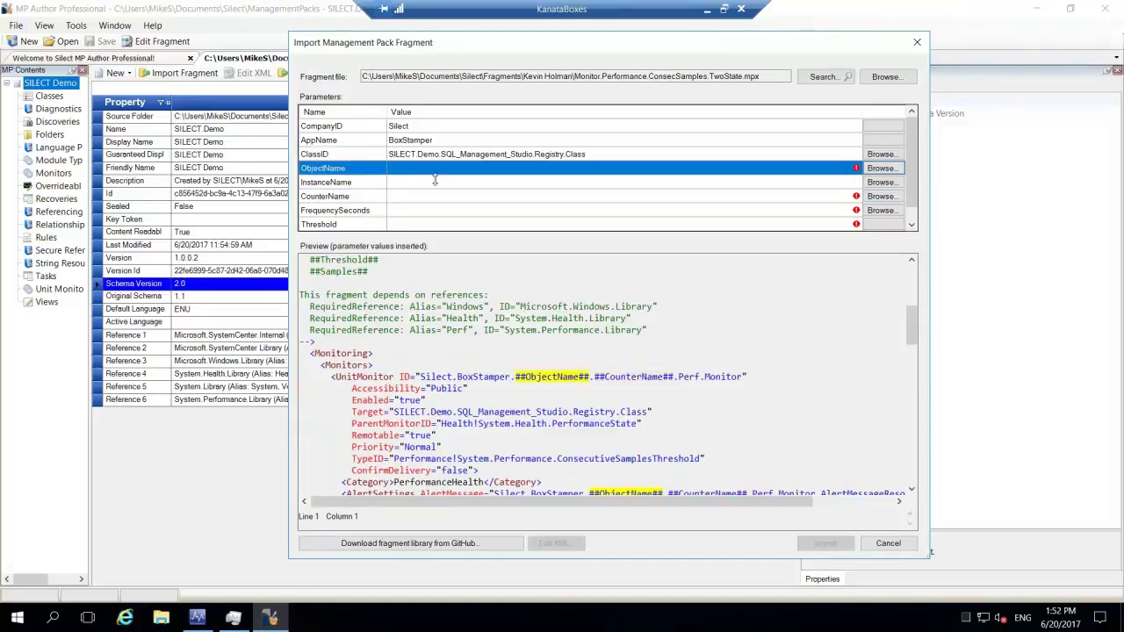
pyautogui.scroll(-3, 588, 395)
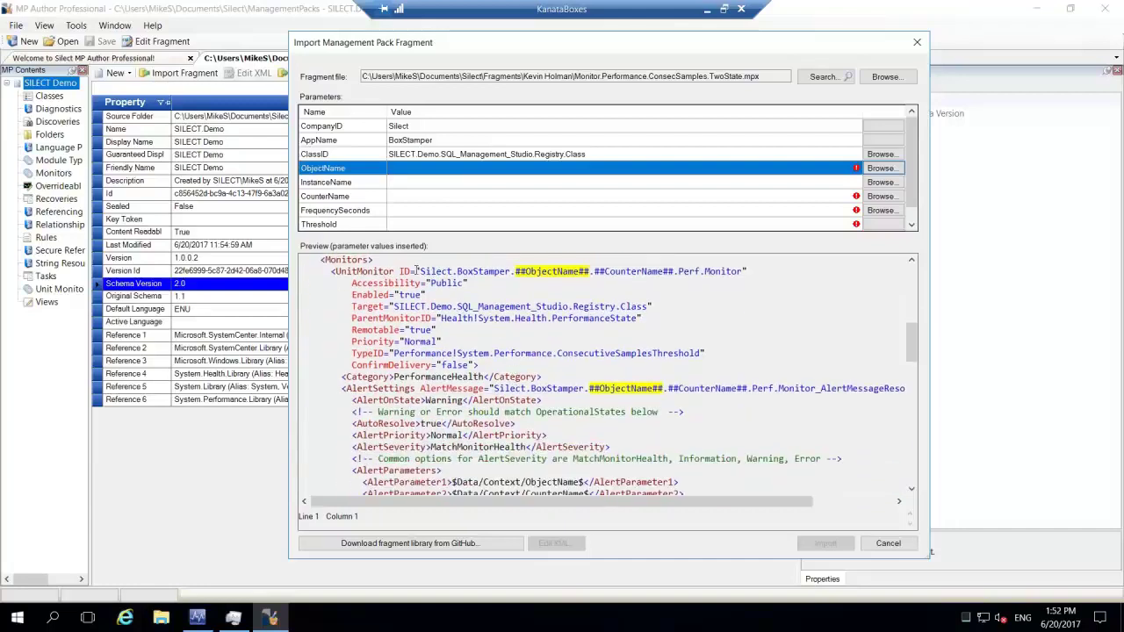
pyautogui.moveTo(420, 271); pyautogui.dragTo(510, 271)
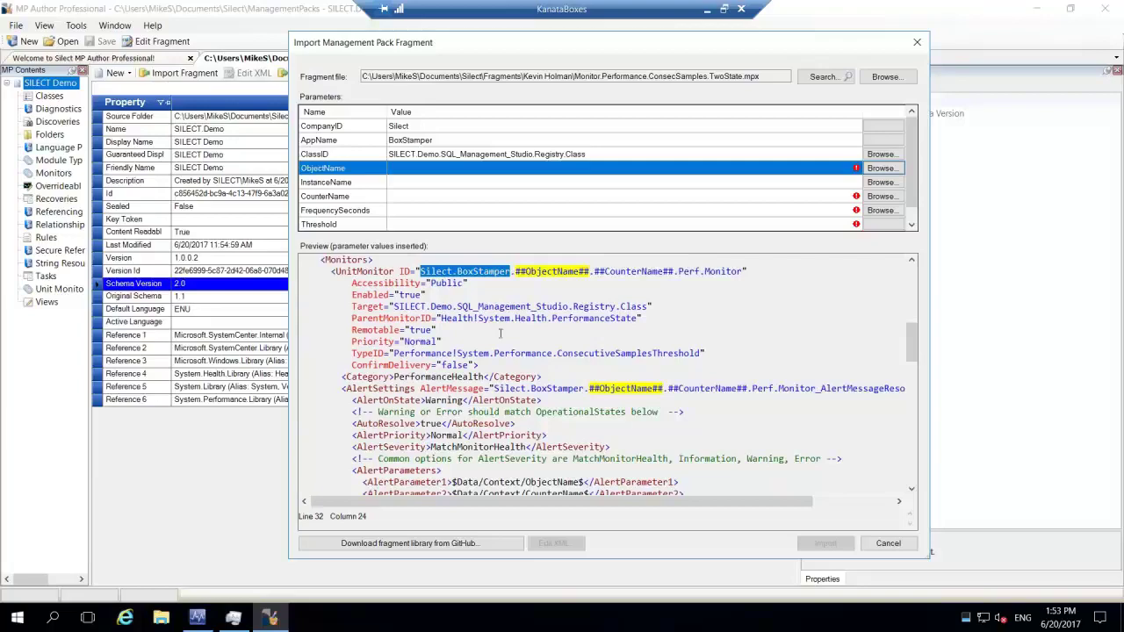
pyautogui.scroll(-3, 498, 333)
pyautogui.scroll(-7, 498, 342)
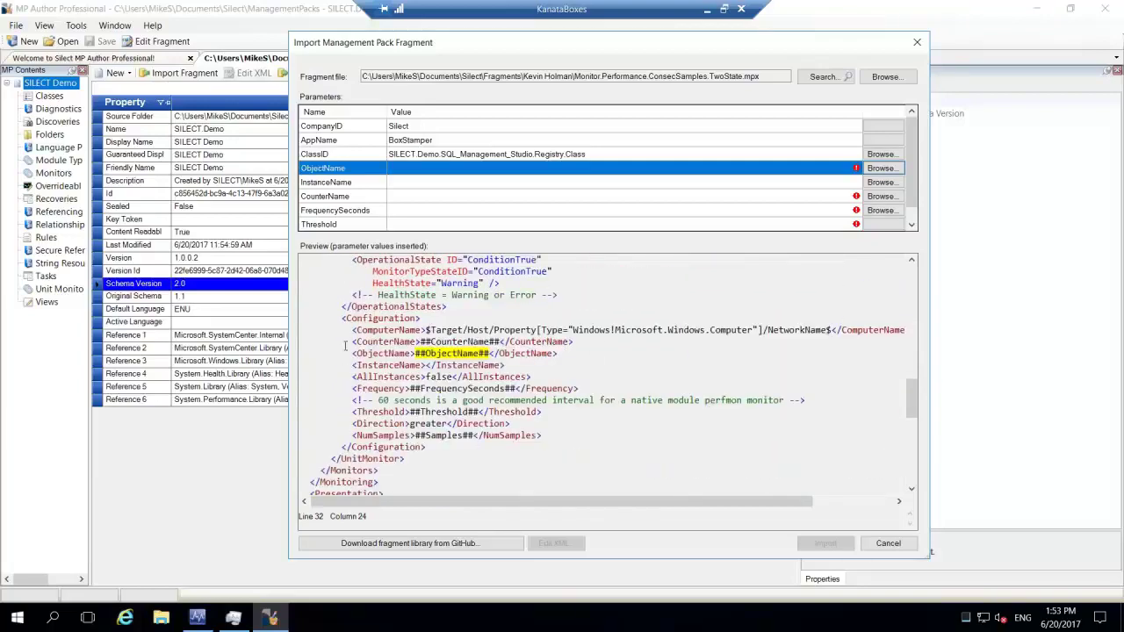
pyautogui.click(354, 341)
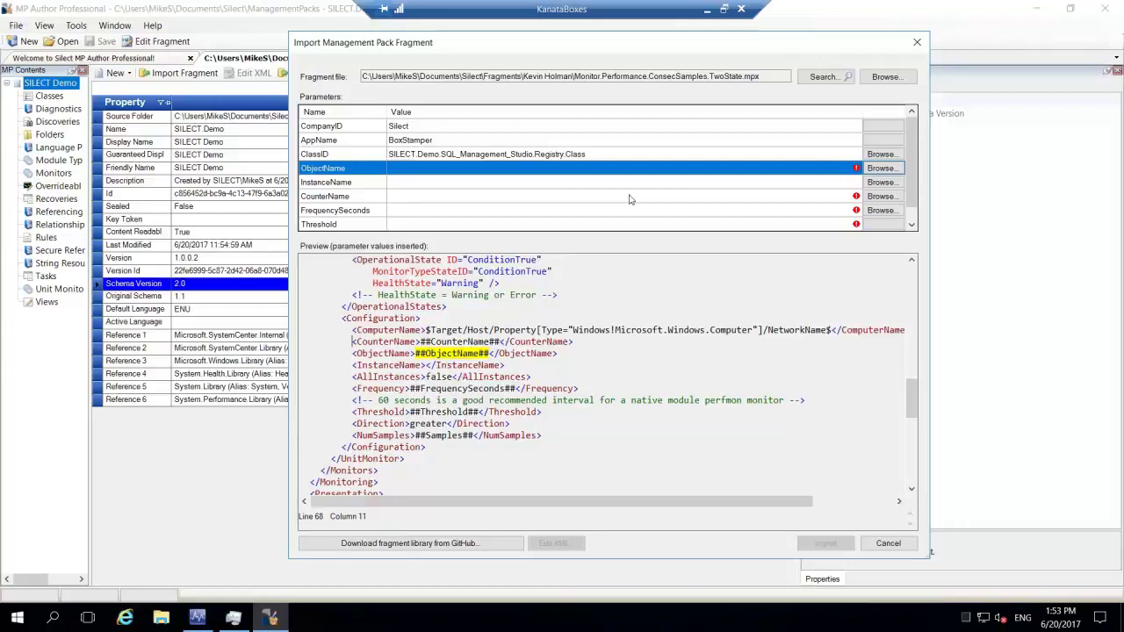
# Step: Fill in the performance counter parameters from computer KANATABOXES with object LogicalDisk, instance C: and counter % Idle Time
pyautogui.click(881, 173)
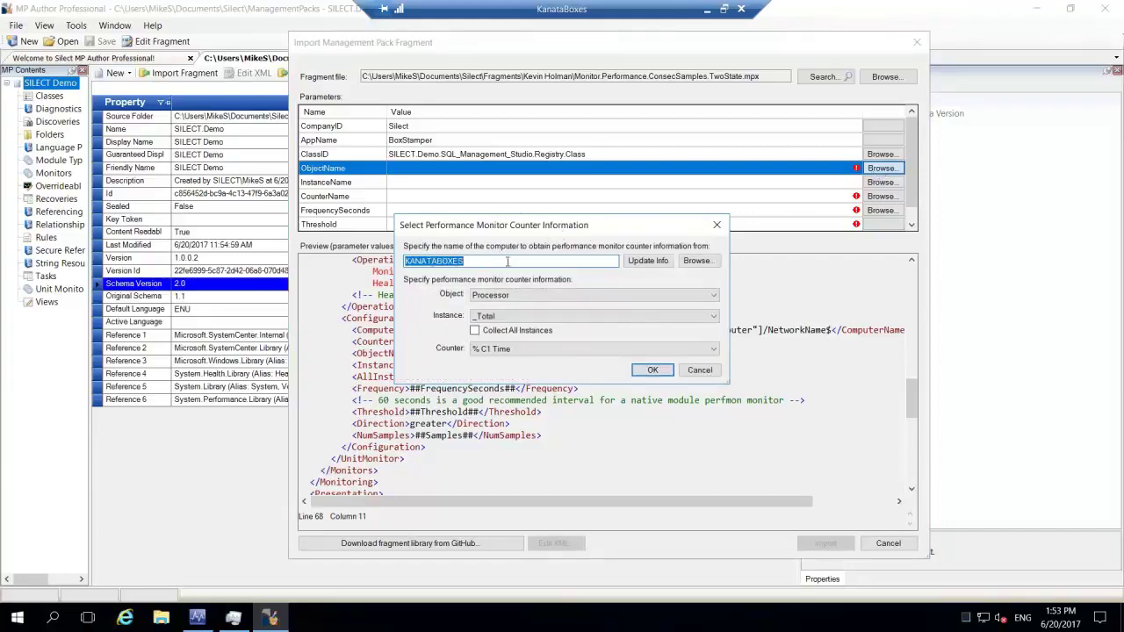
pyautogui.click(696, 260)
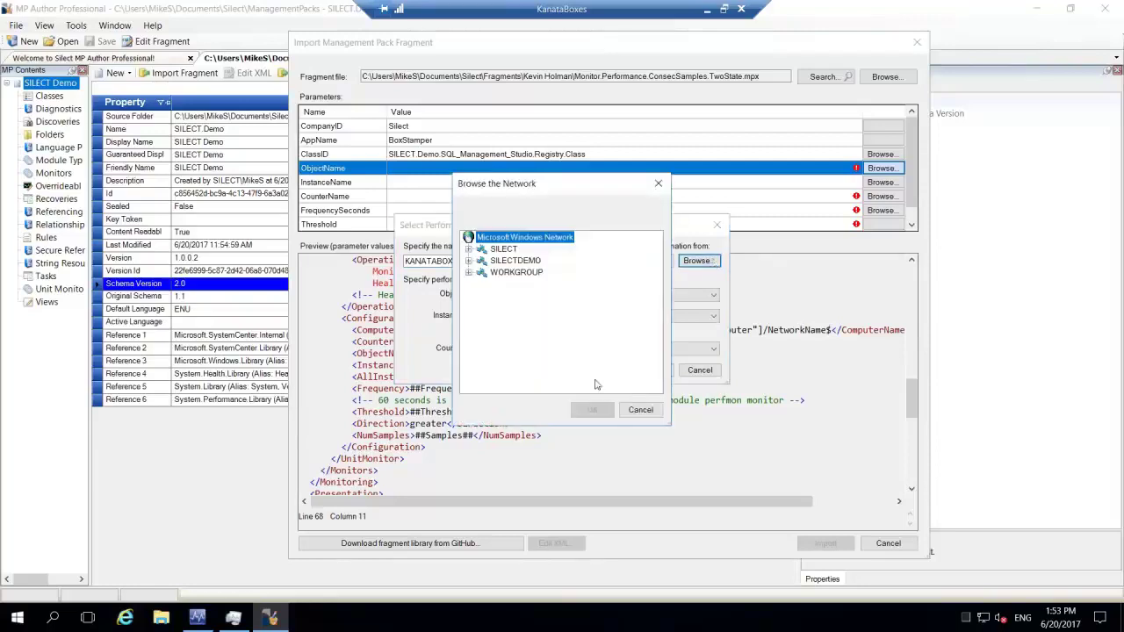
pyautogui.click(640, 409)
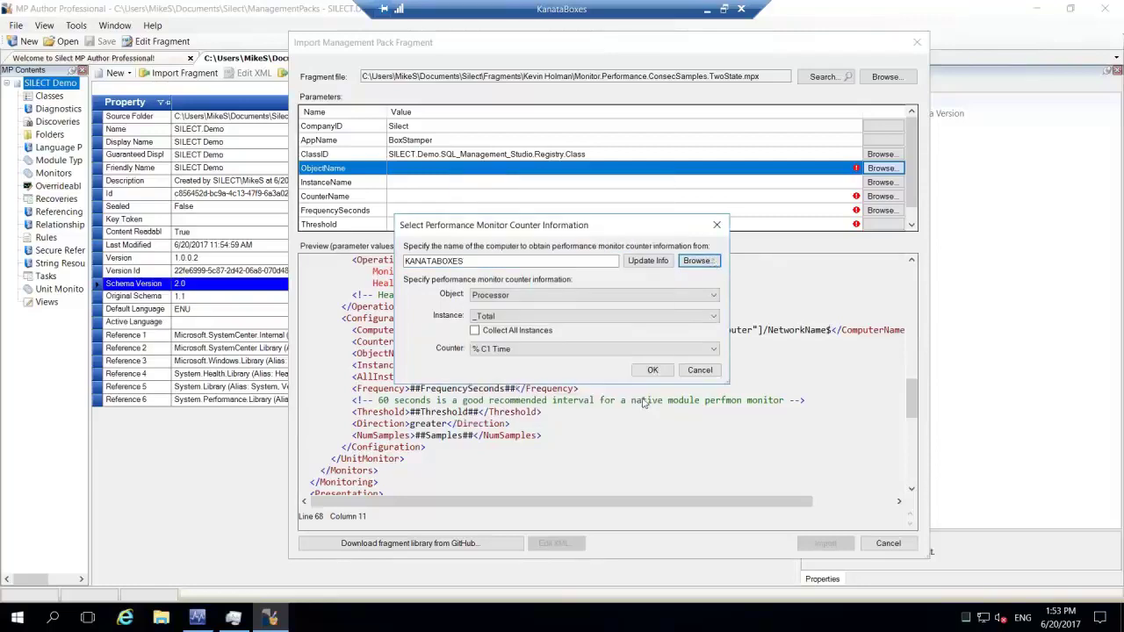
pyautogui.click(715, 295)
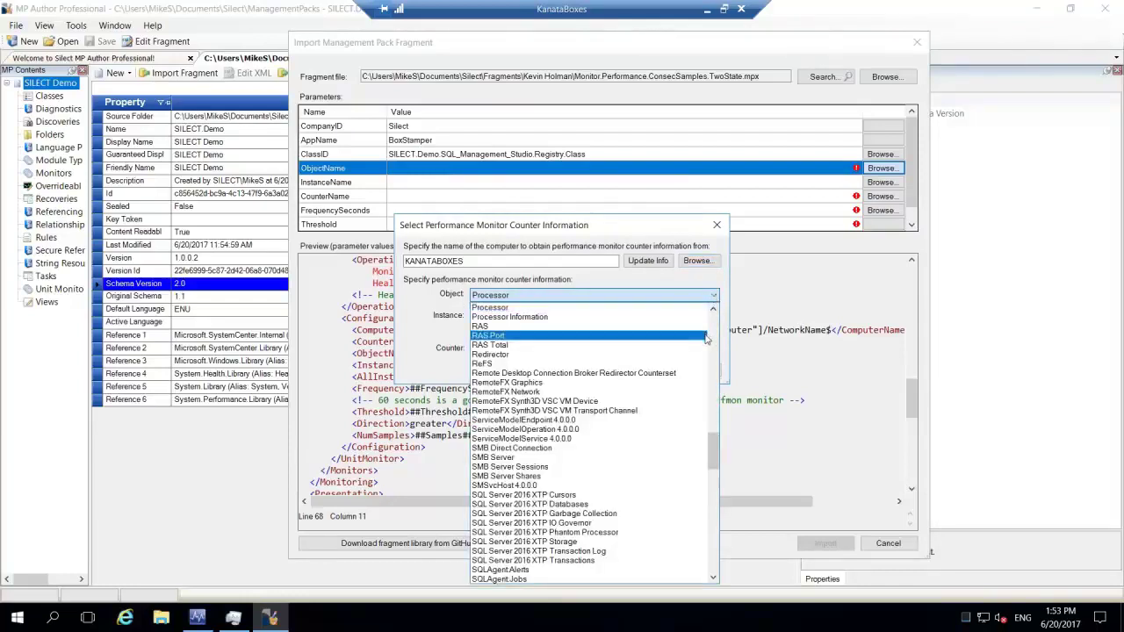
pyautogui.scroll(10, 709, 334)
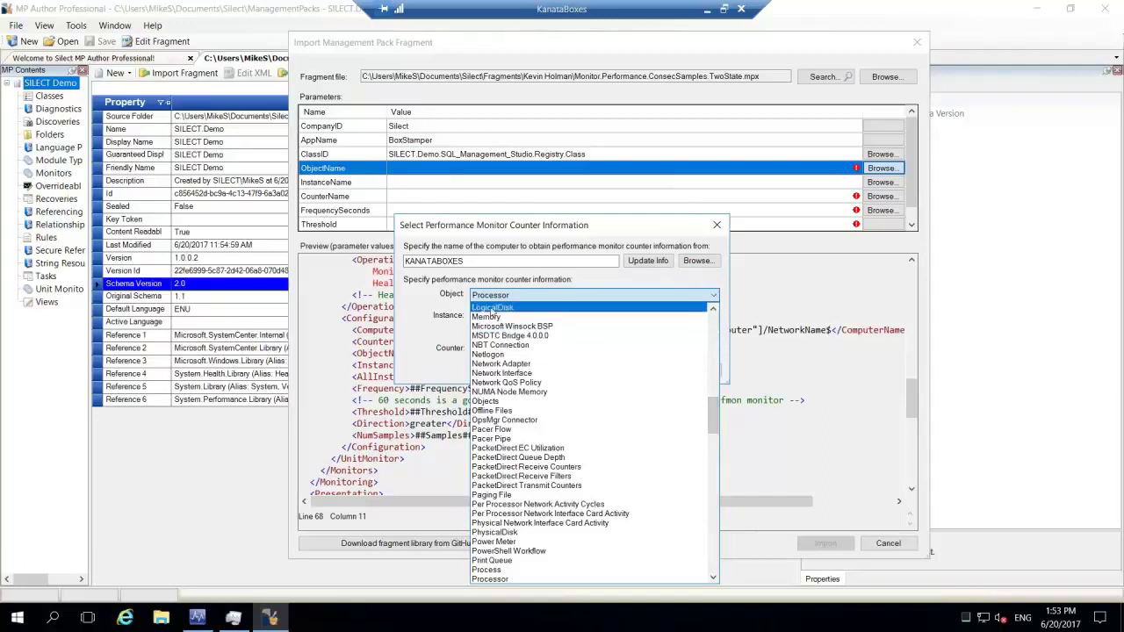
pyautogui.click(491, 309)
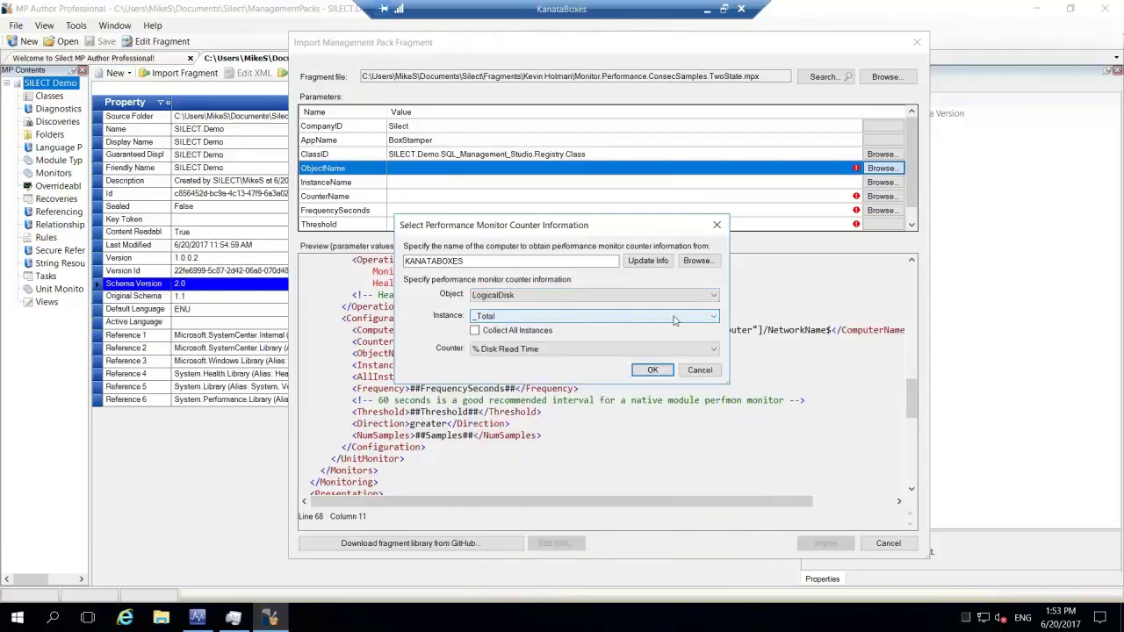
pyautogui.click(714, 319)
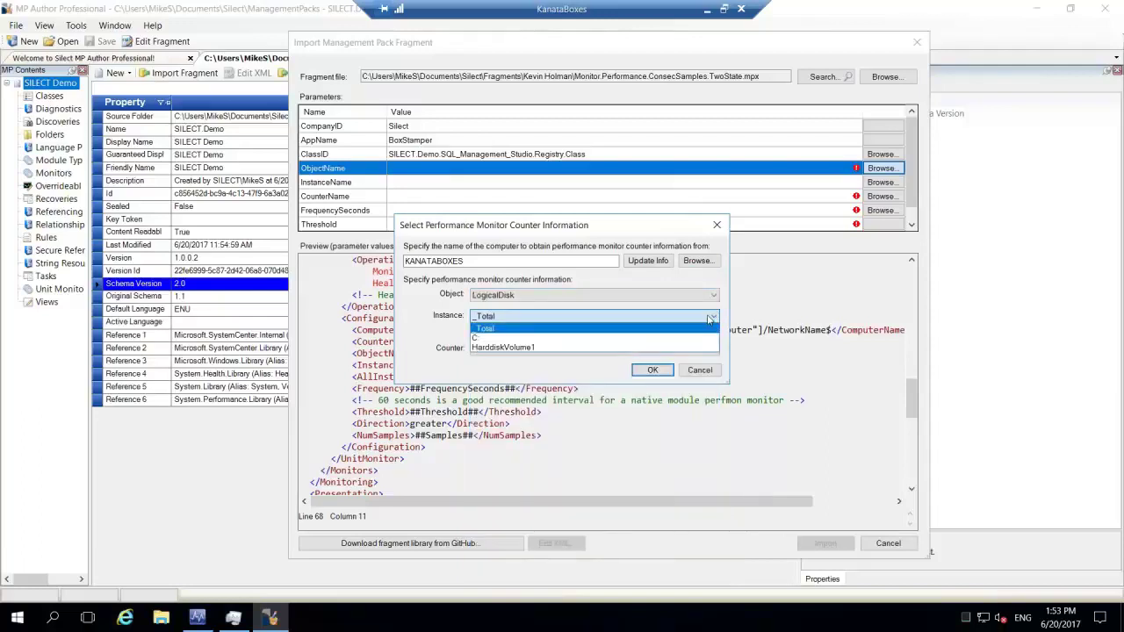
pyautogui.click(481, 341)
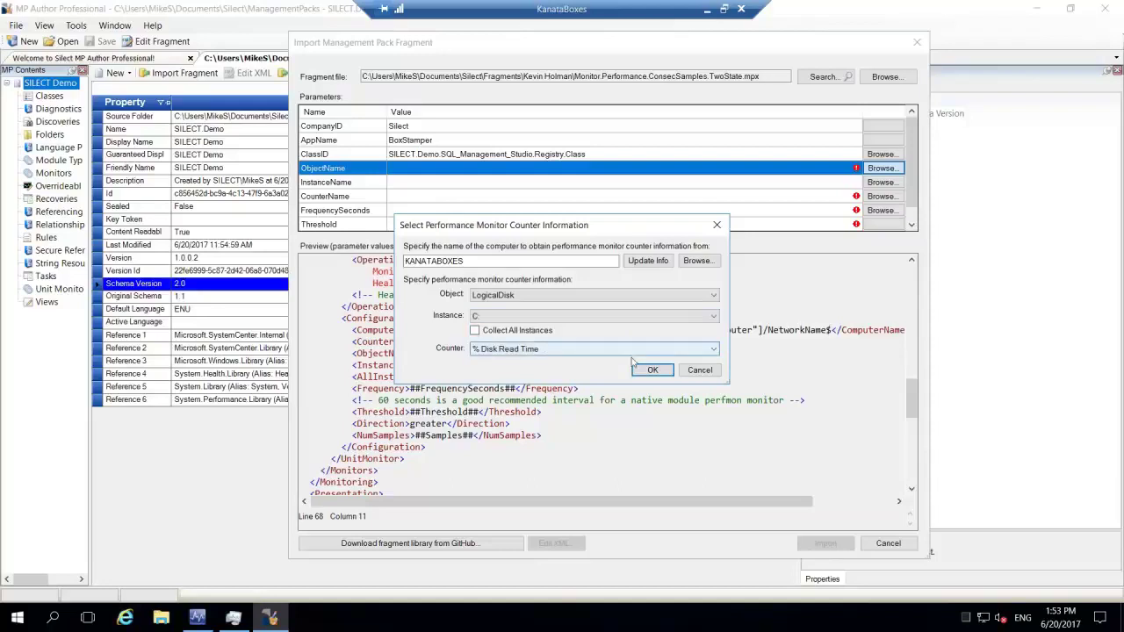
pyautogui.click(714, 351)
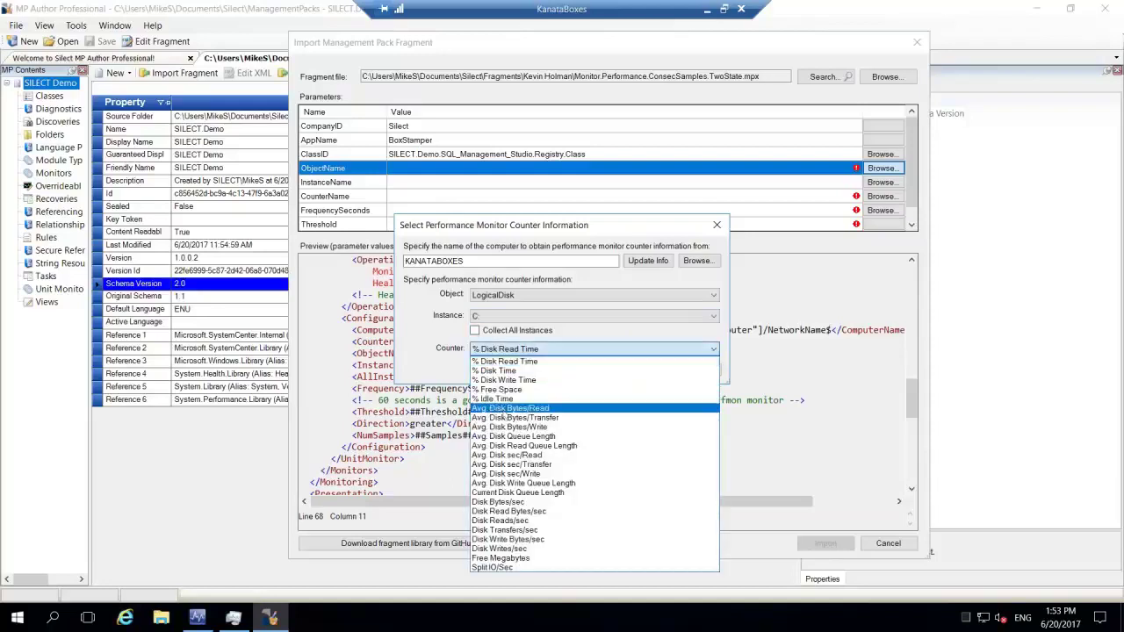
pyautogui.click(488, 399)
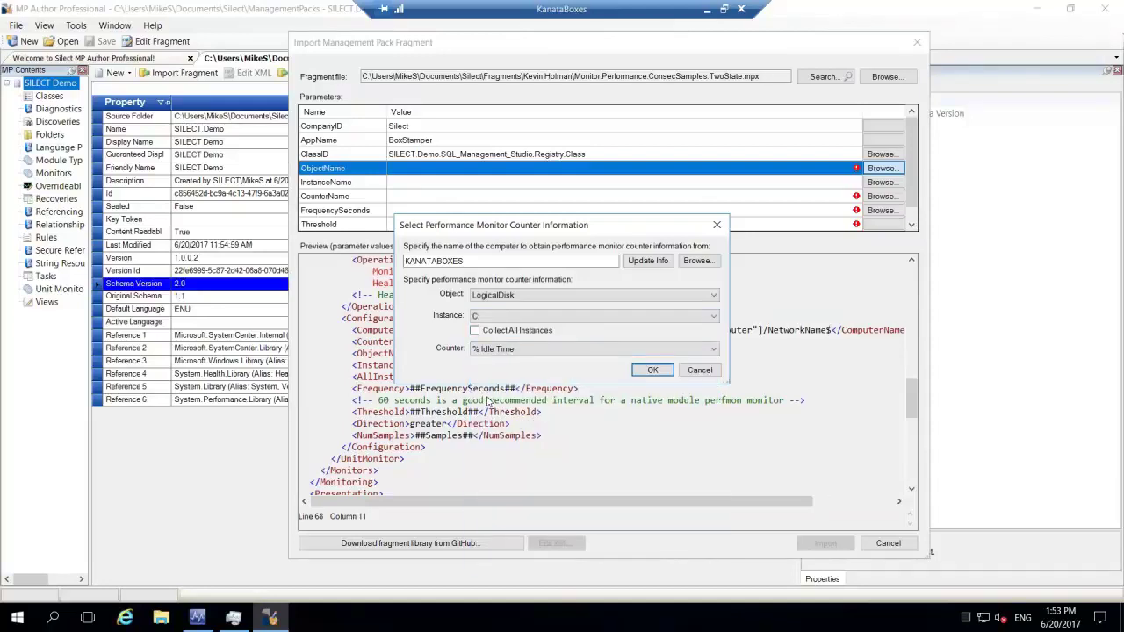
pyautogui.click(666, 371)
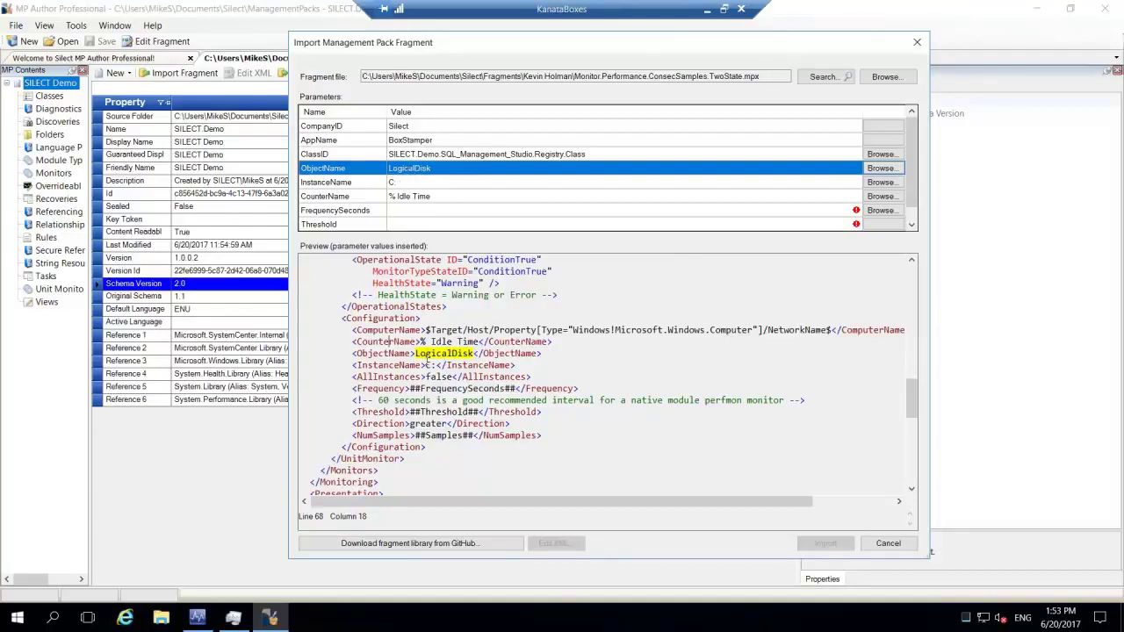
# Step: Set the FrequencySeconds parameter using a frequency of 5 minutes
pyautogui.click(396, 212)
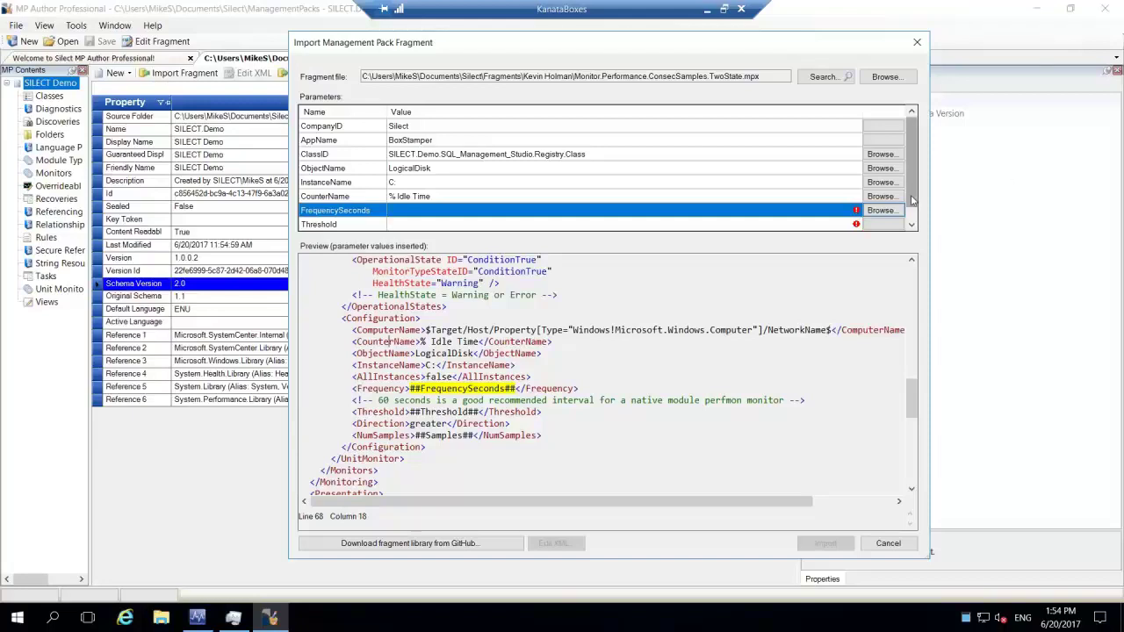
pyautogui.click(888, 212)
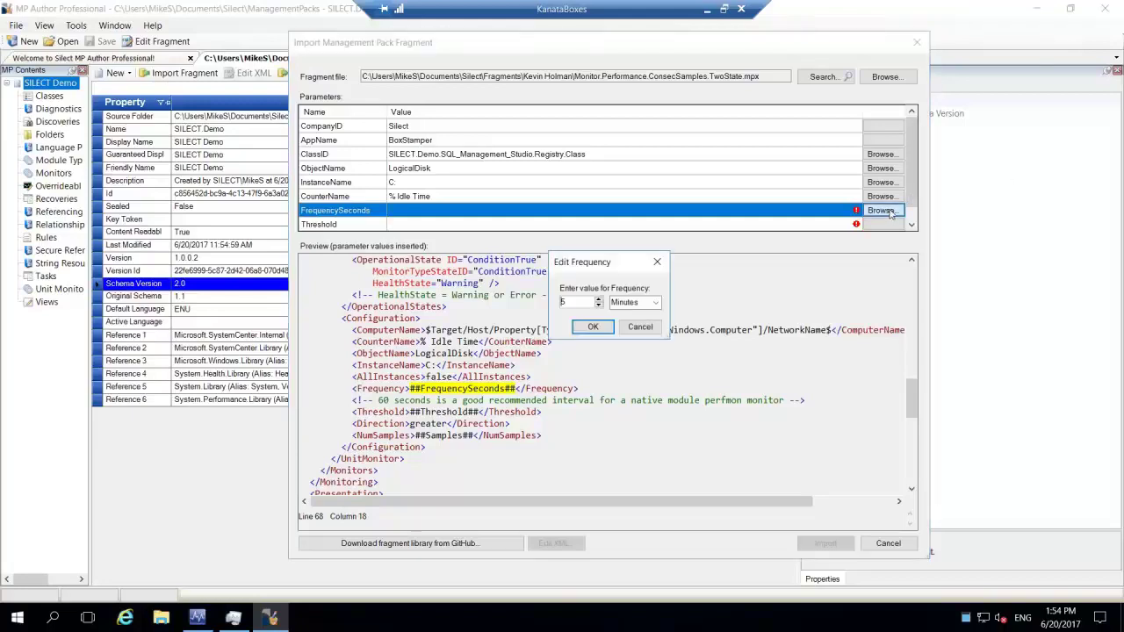
pyautogui.click(593, 327)
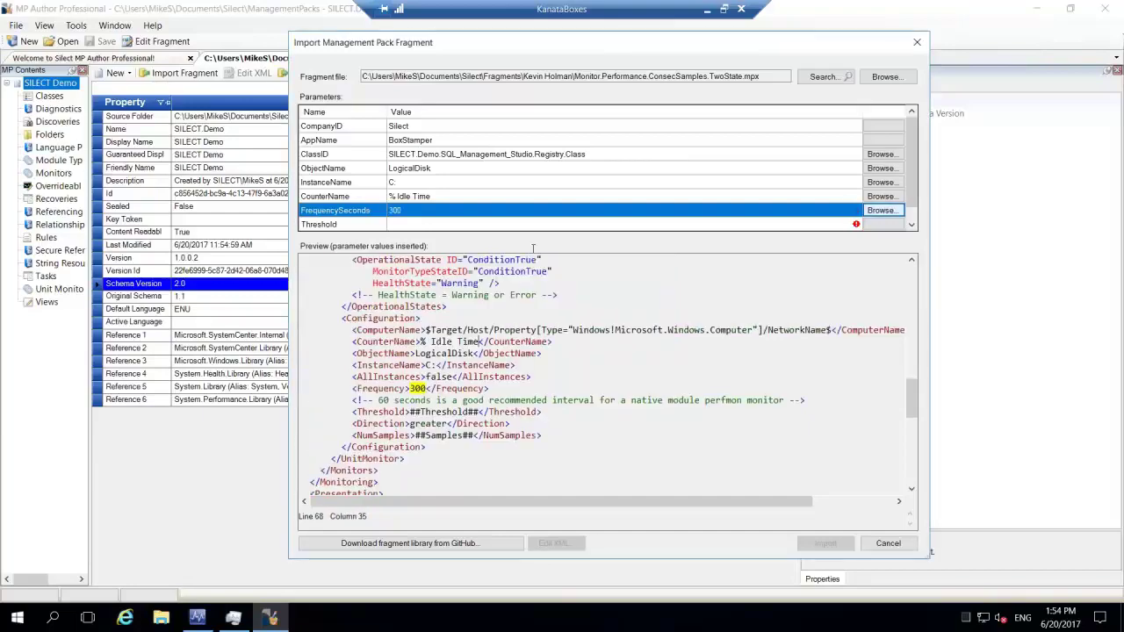
# Step: Review the counters available for LogicalDisk in the CounterName selection and dismiss it without changing the choice
pyautogui.click(482, 225)
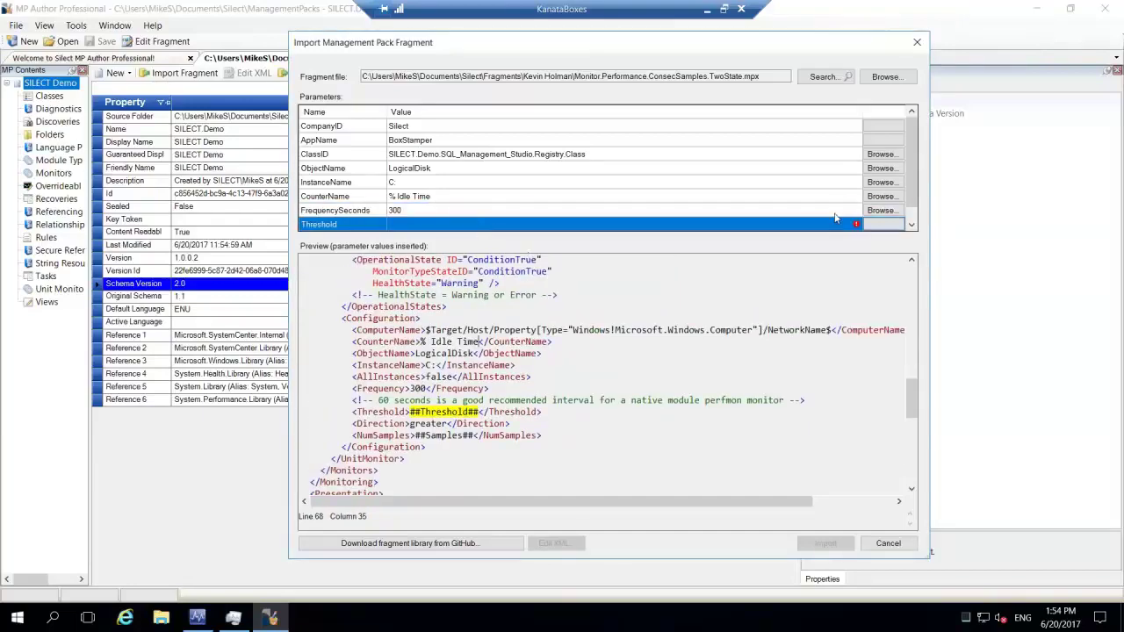
pyautogui.click(911, 225)
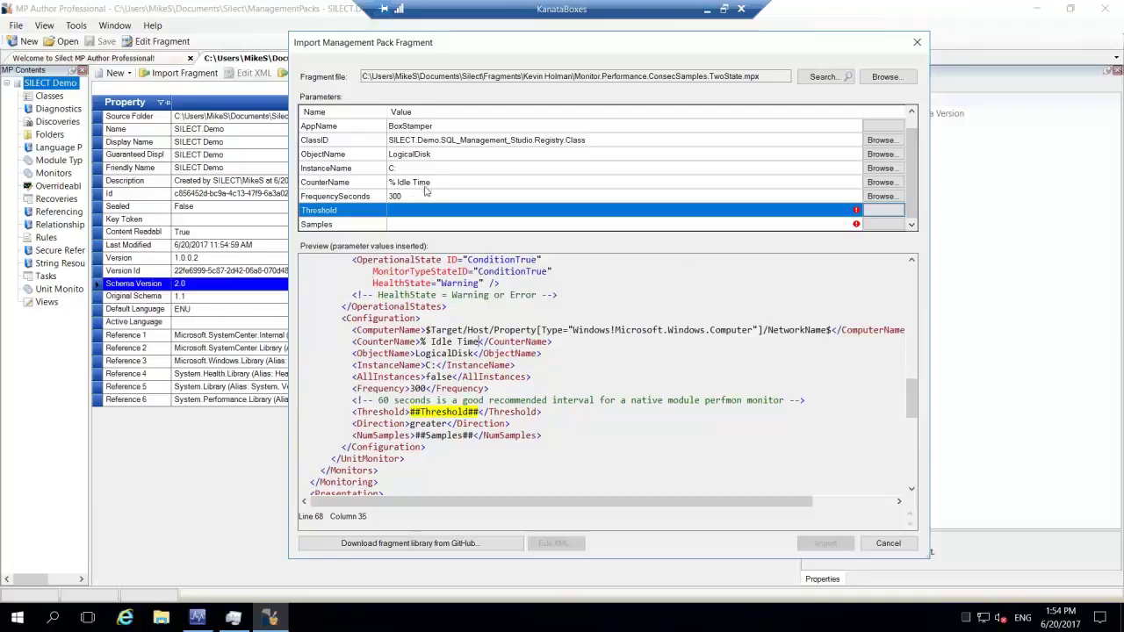
pyautogui.click(790, 181)
pyautogui.click(881, 181)
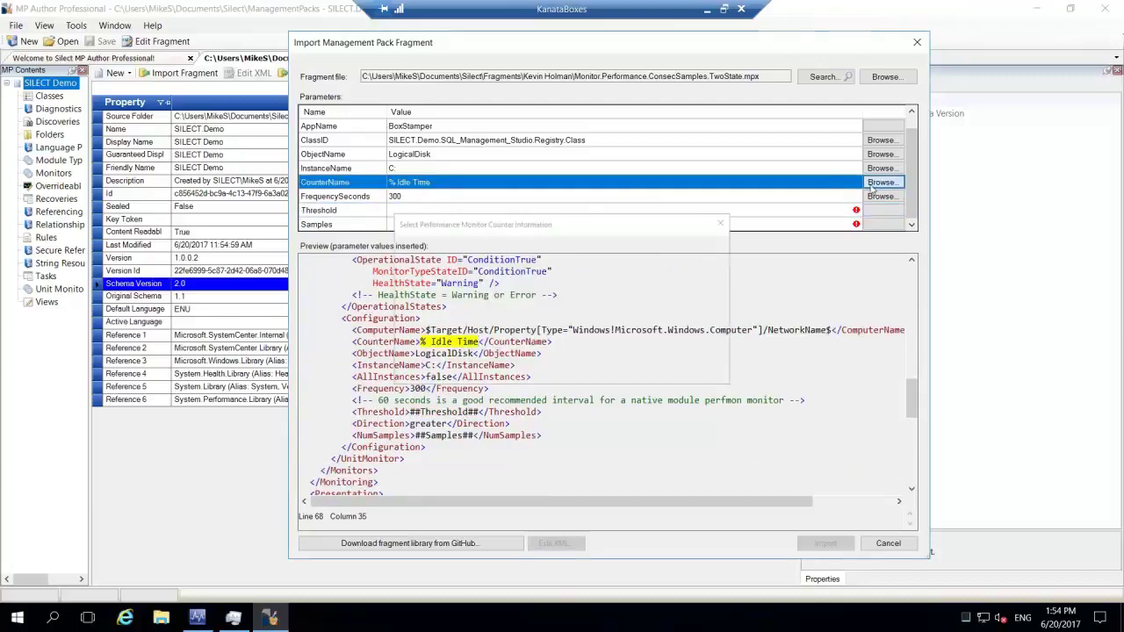
pyautogui.click(714, 348)
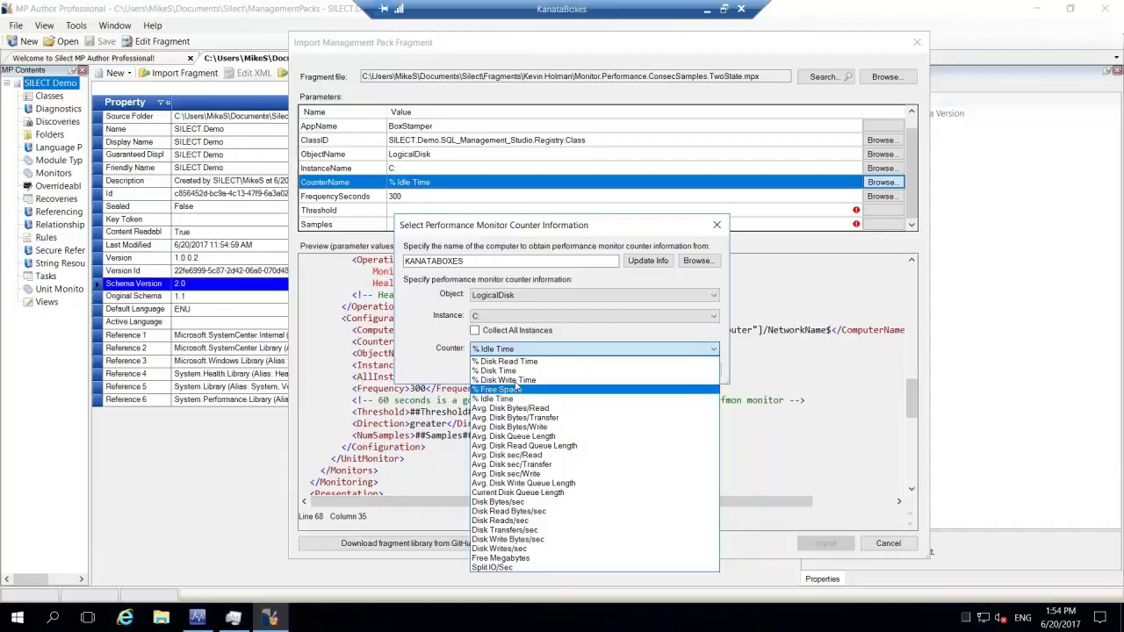
pyautogui.click(713, 350)
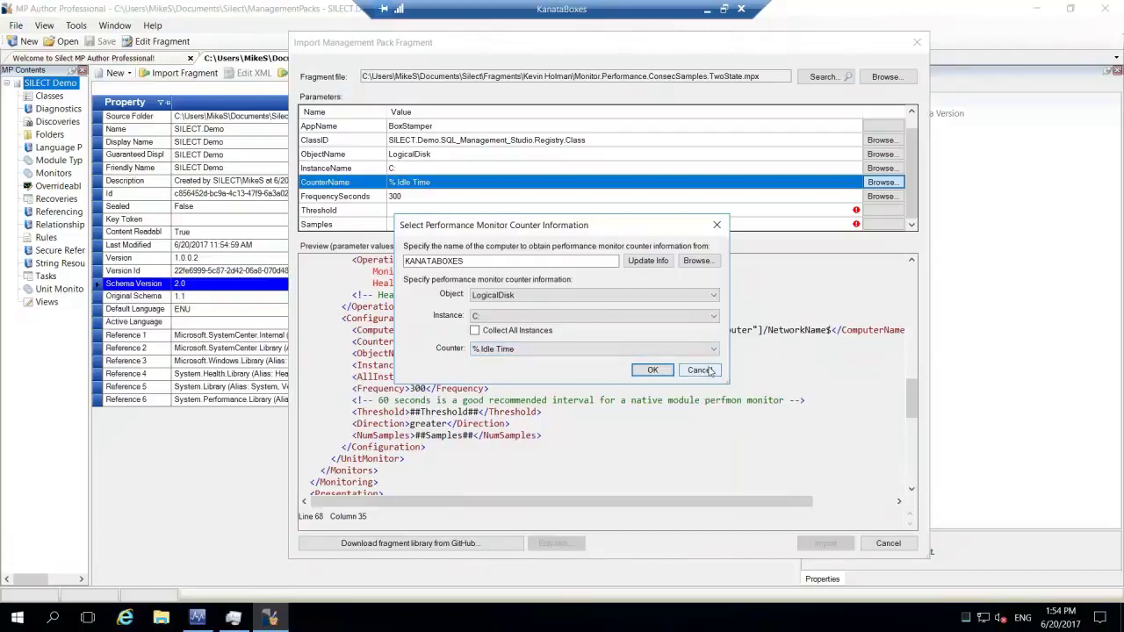
pyautogui.click(699, 370)
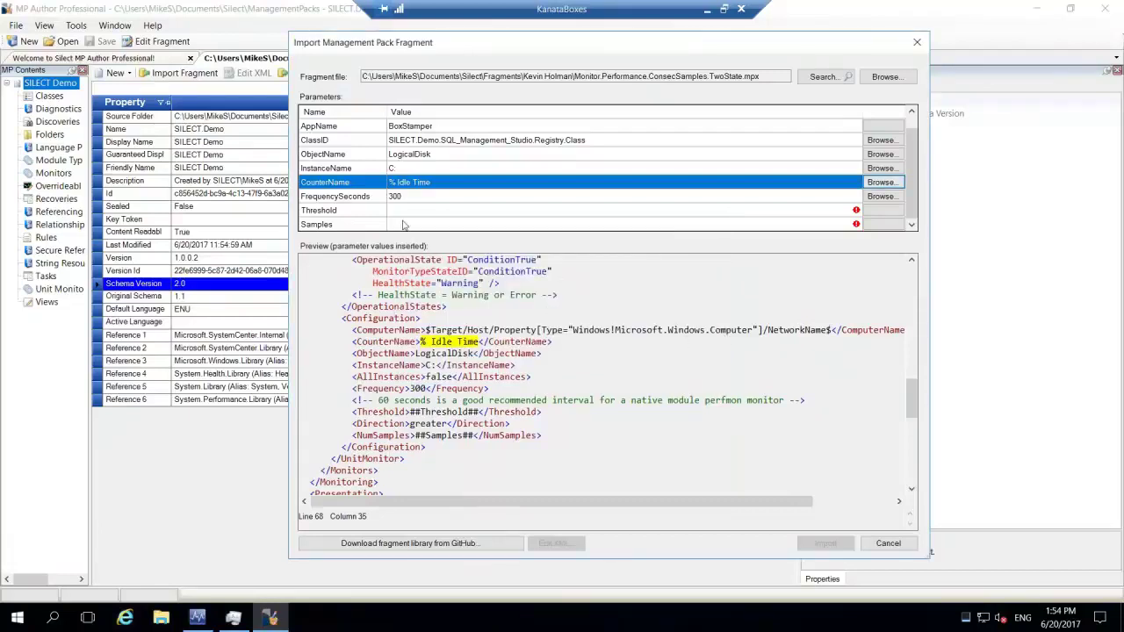
# Step: Set the Threshold parameter to 50 and the Samples parameter to 3
pyautogui.click(409, 213)
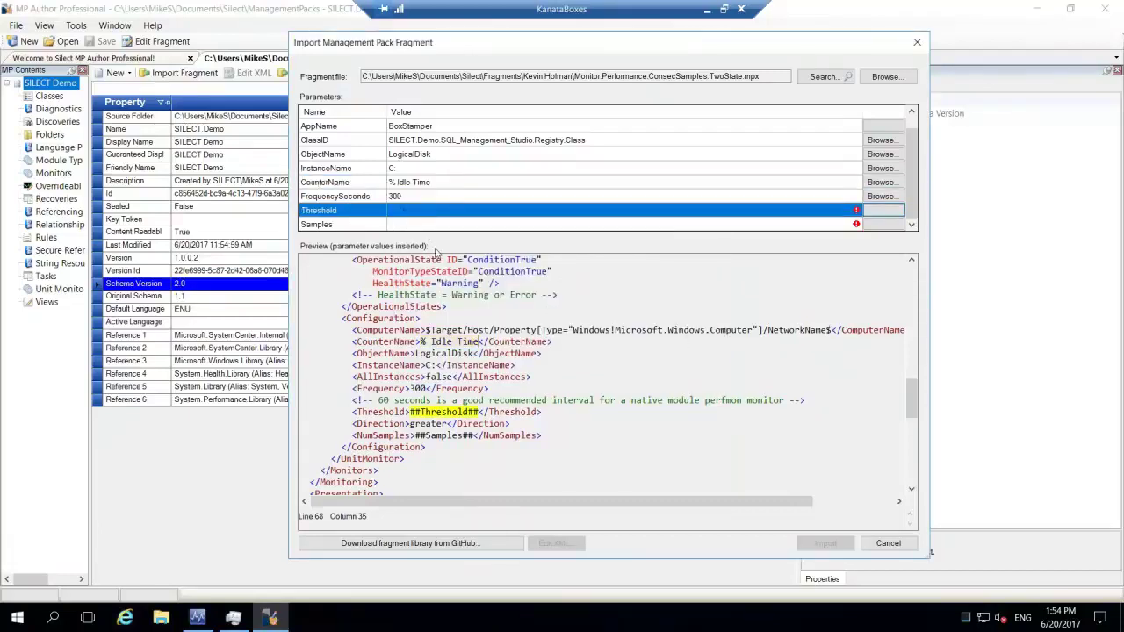
pyautogui.click(449, 213)
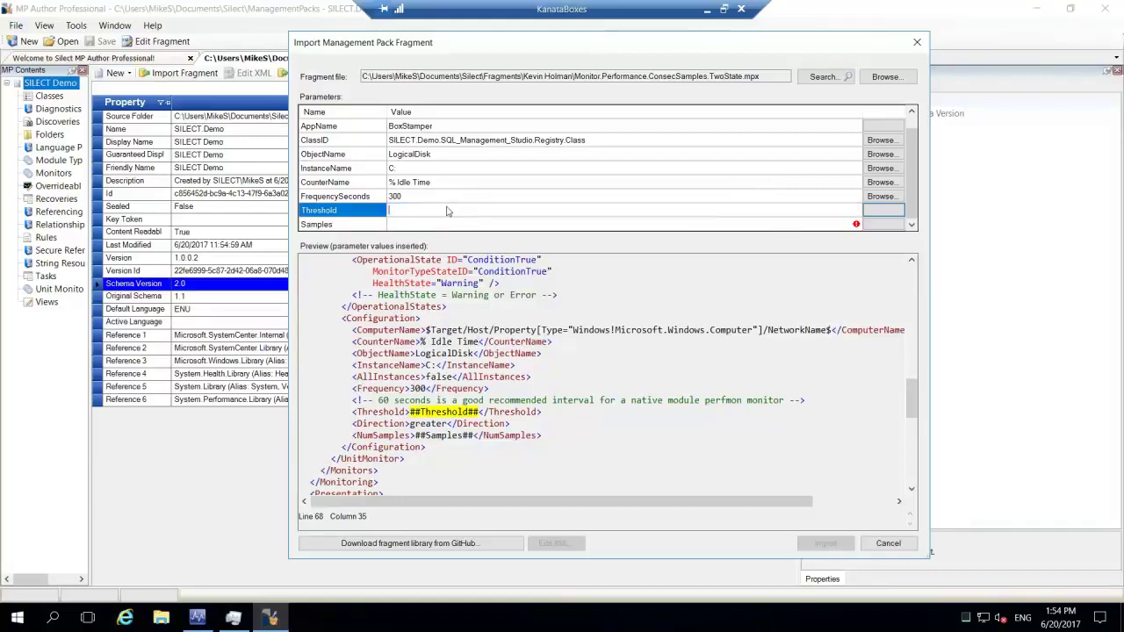
pyautogui.write('50')
pyautogui.click(443, 225)
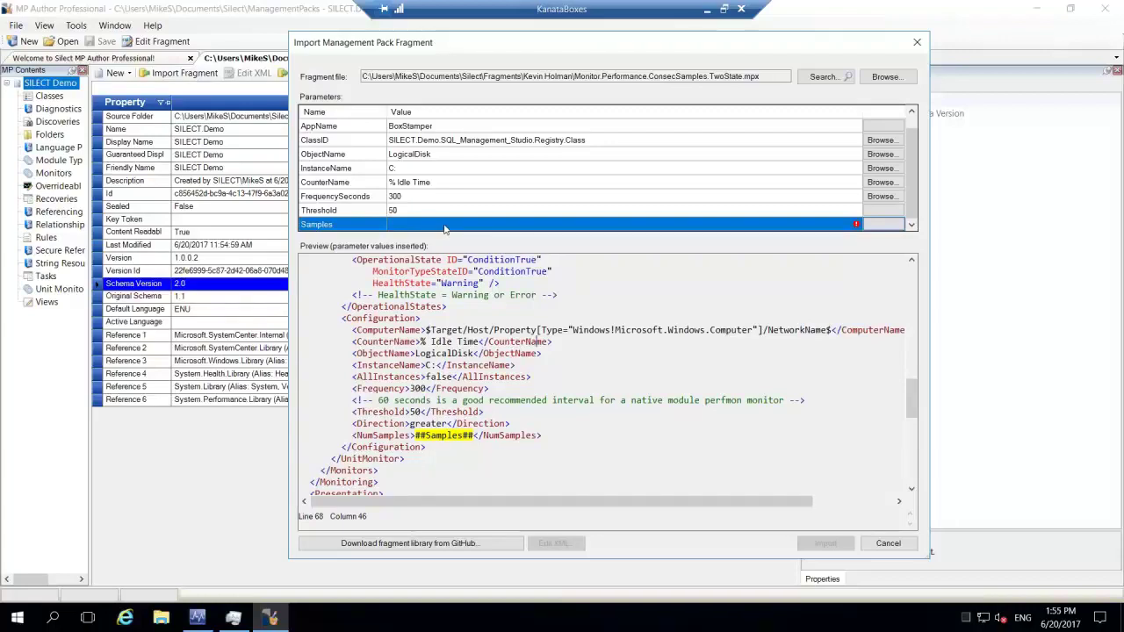
pyautogui.click(444, 227)
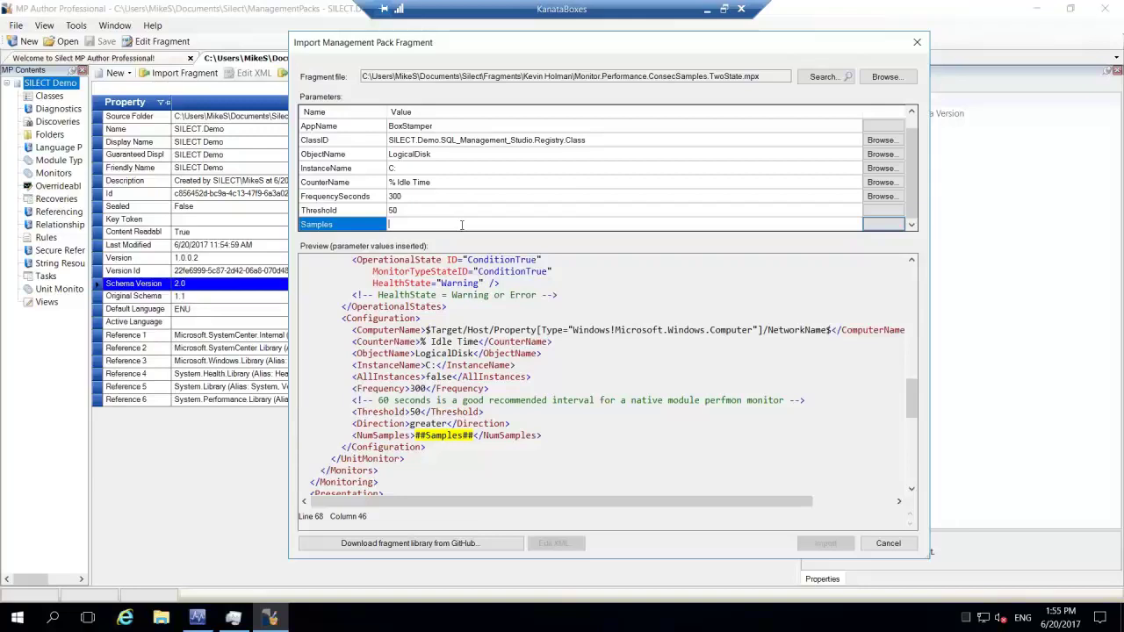
pyautogui.write('3')
pyautogui.press('Return')
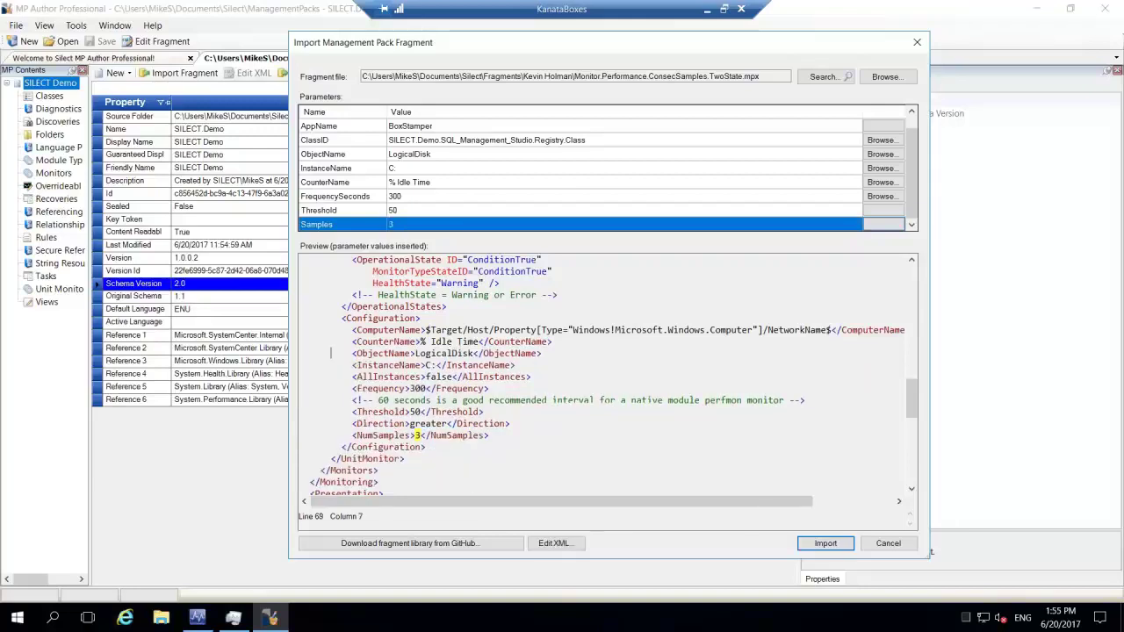
# Step: Review the completed parameter list, download the fragment library from GitHub and dismiss the completion message
pyautogui.scroll(1, 493, 184)
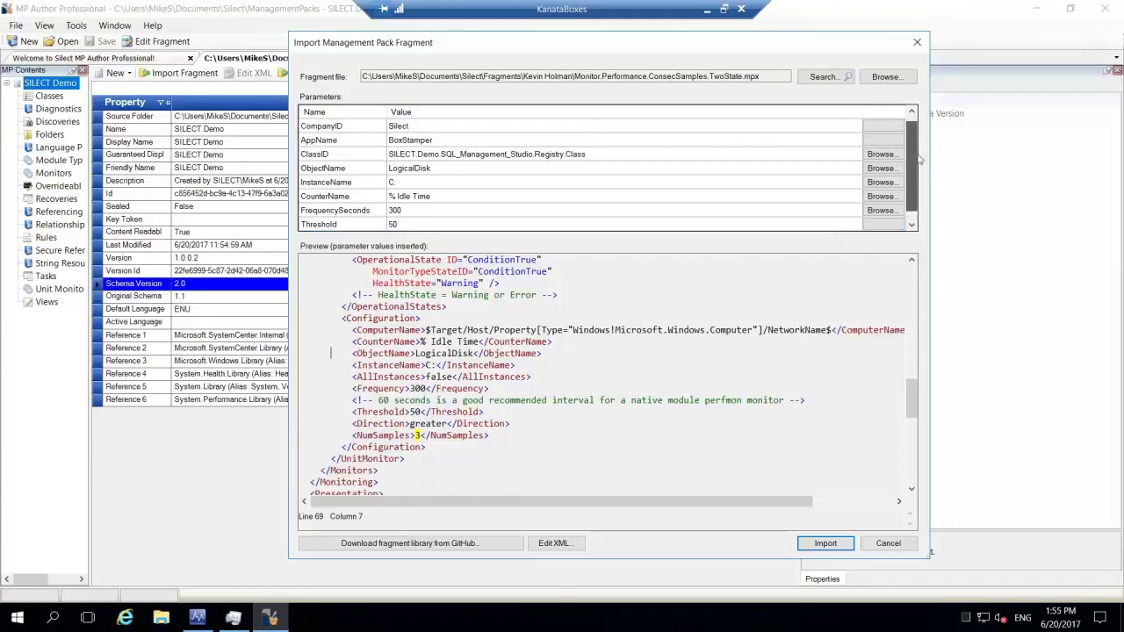
pyautogui.scroll(-1, 919, 158)
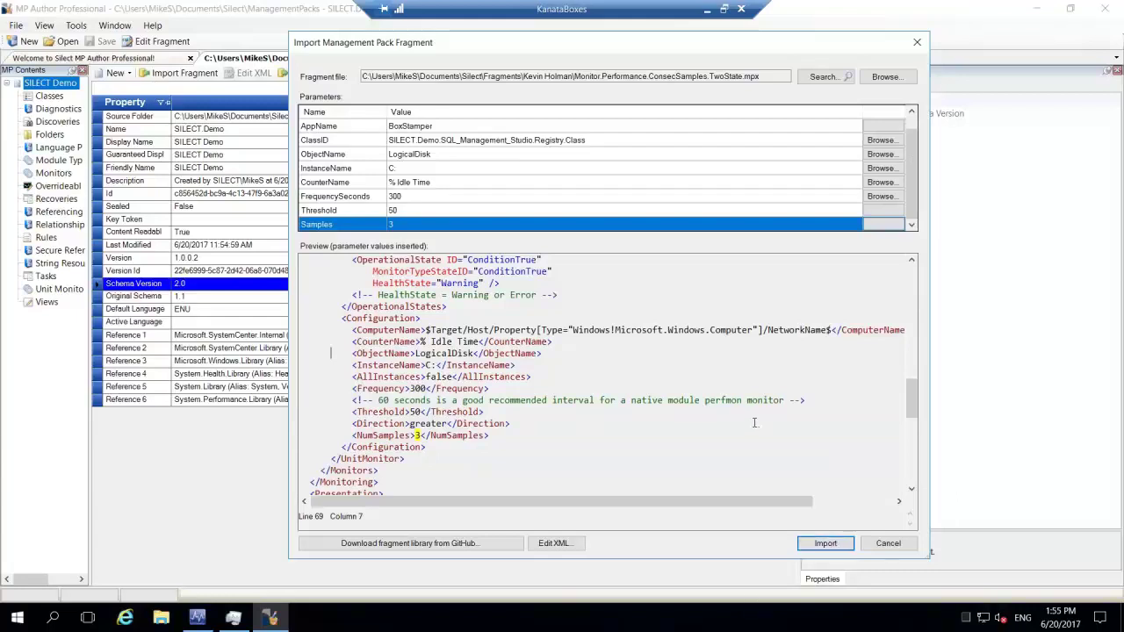
pyautogui.click(399, 546)
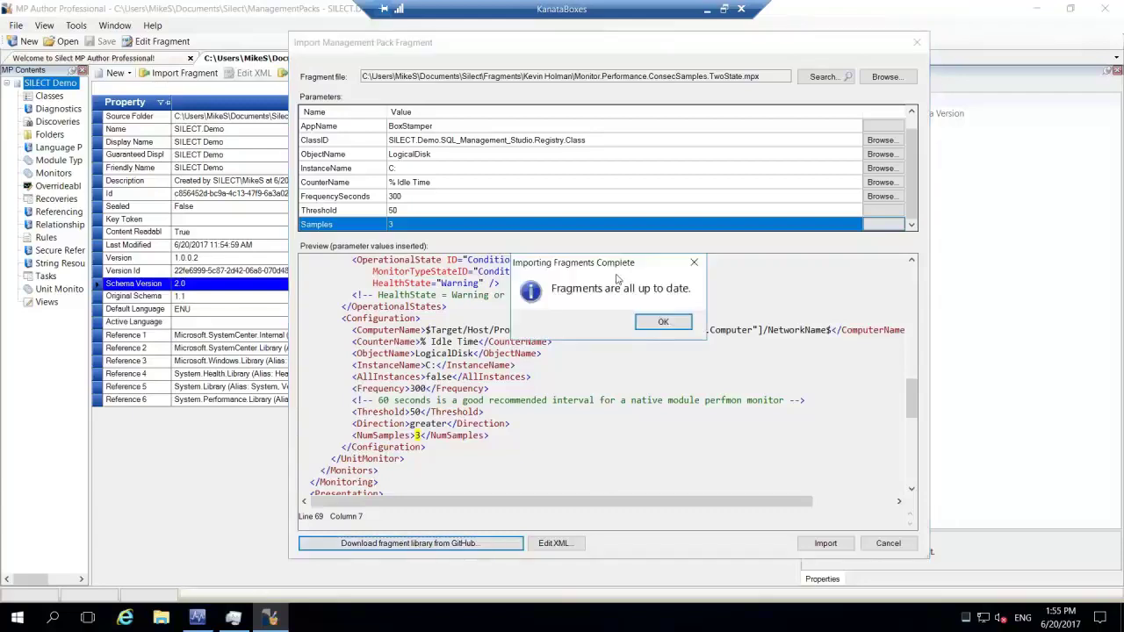
pyautogui.click(665, 322)
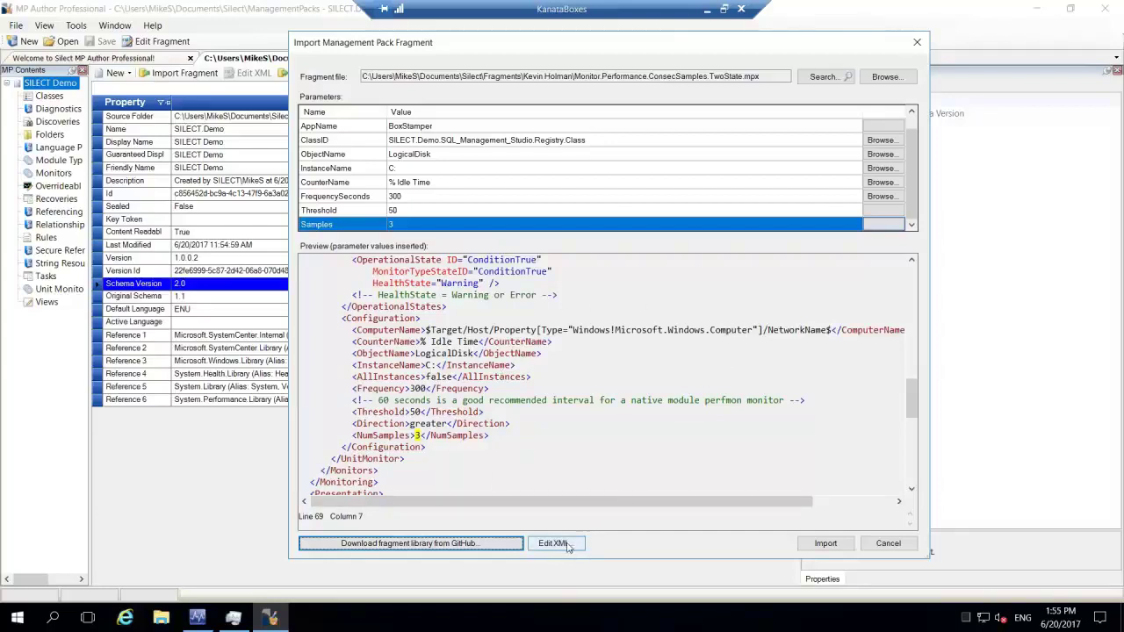
# Step: Check the Configuration section in the fragment preview and set its Direction value to less in the fragment XML
pyautogui.moveTo(430, 340); pyautogui.dragTo(473, 353)
pyautogui.doubleClick(431, 353)
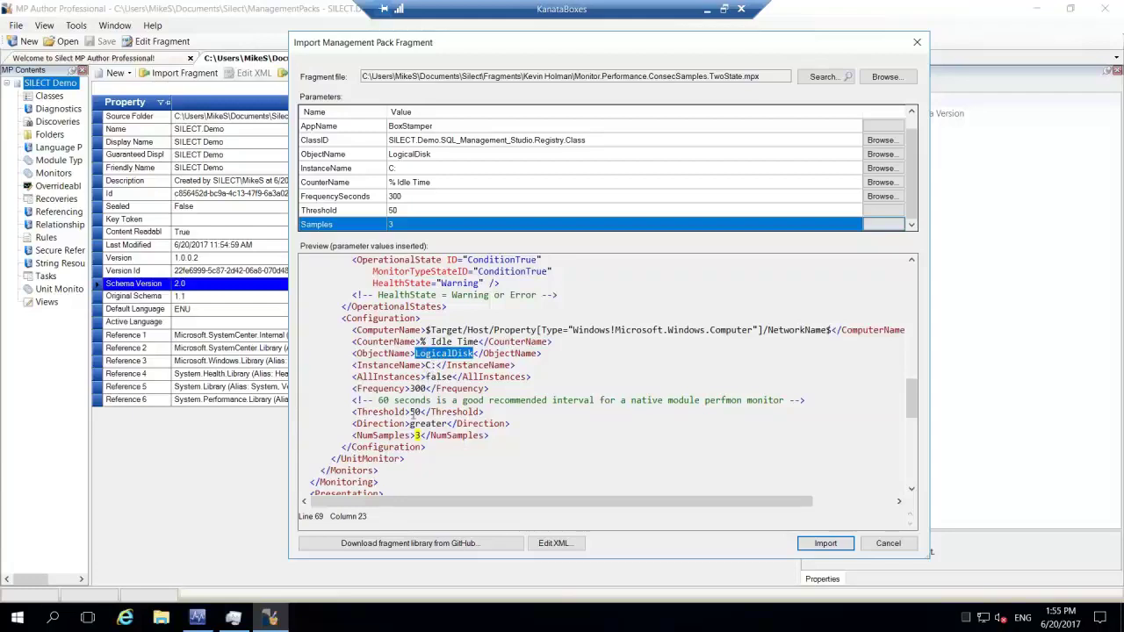
pyautogui.click(456, 377)
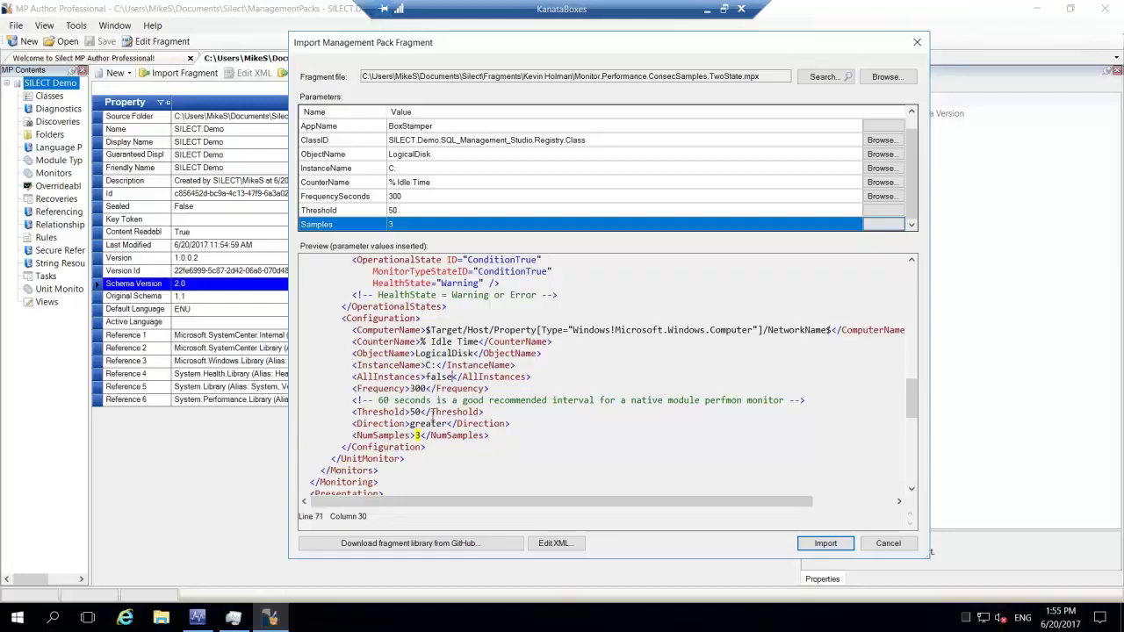
pyautogui.moveTo(408, 424); pyautogui.dragTo(449, 423)
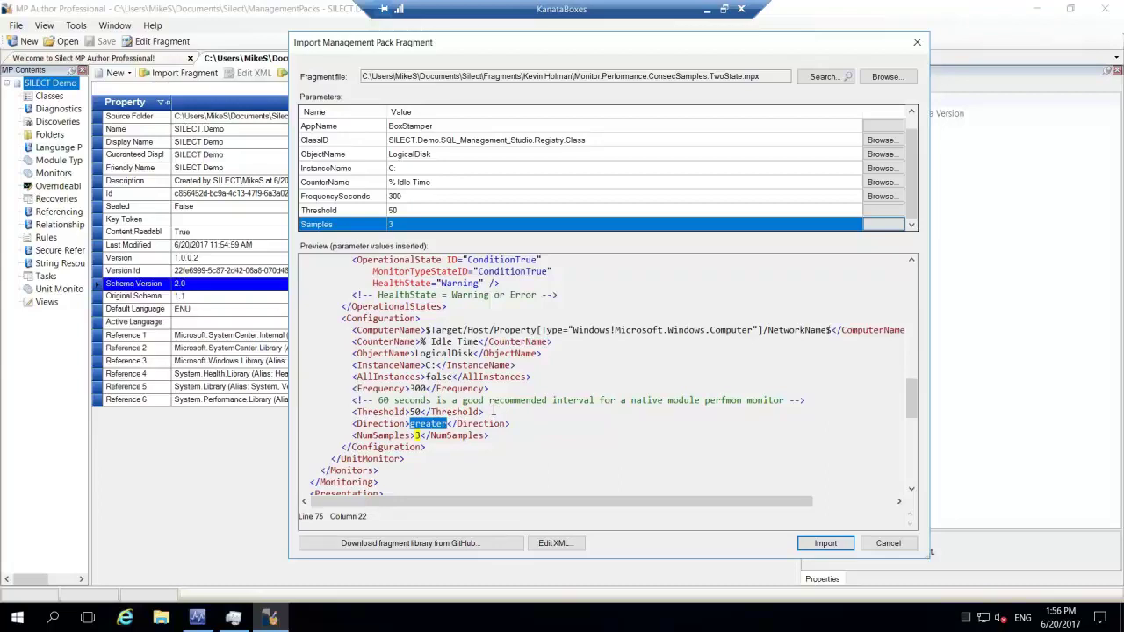
pyautogui.click(555, 544)
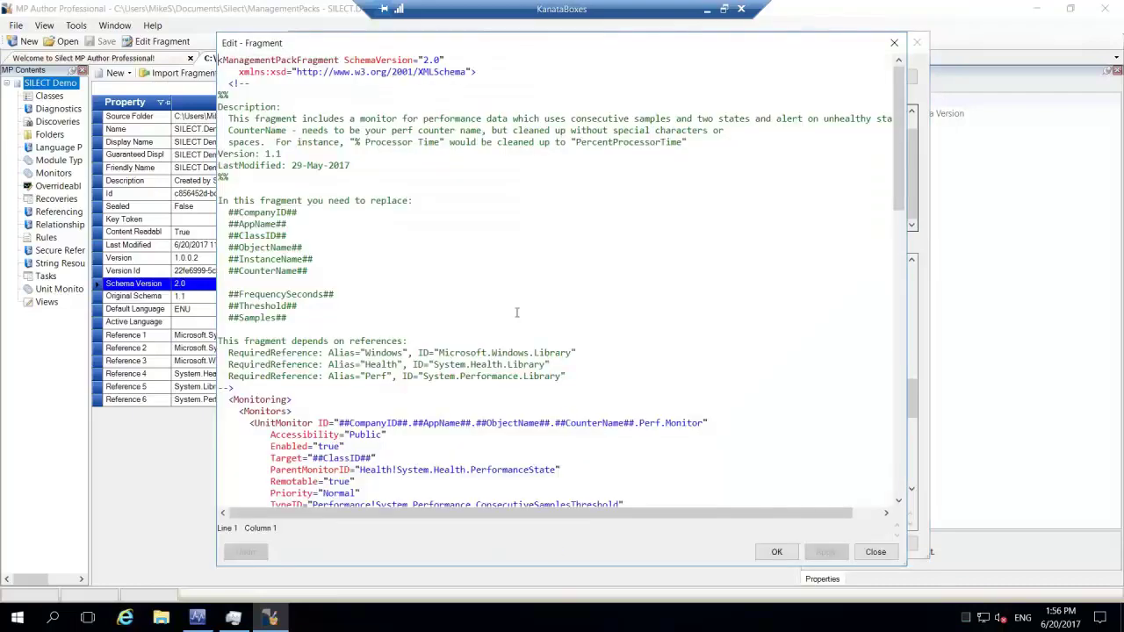
pyautogui.scroll(-5, 518, 228)
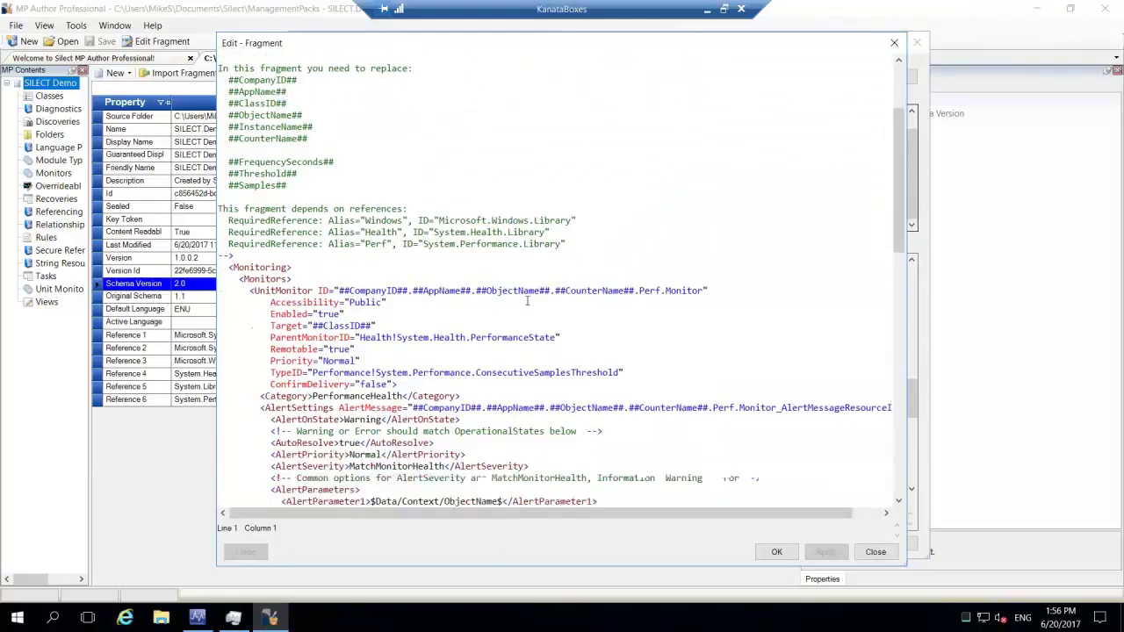
pyautogui.scroll(-11, 527, 296)
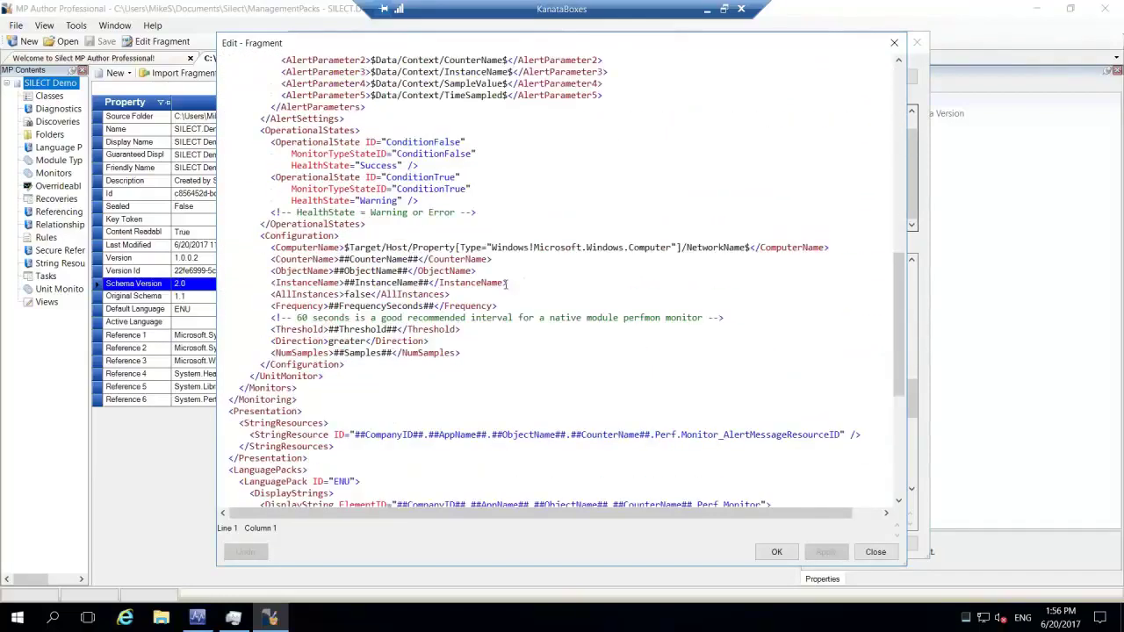
pyautogui.moveTo(328, 340); pyautogui.dragTo(370, 340)
pyautogui.write('less')
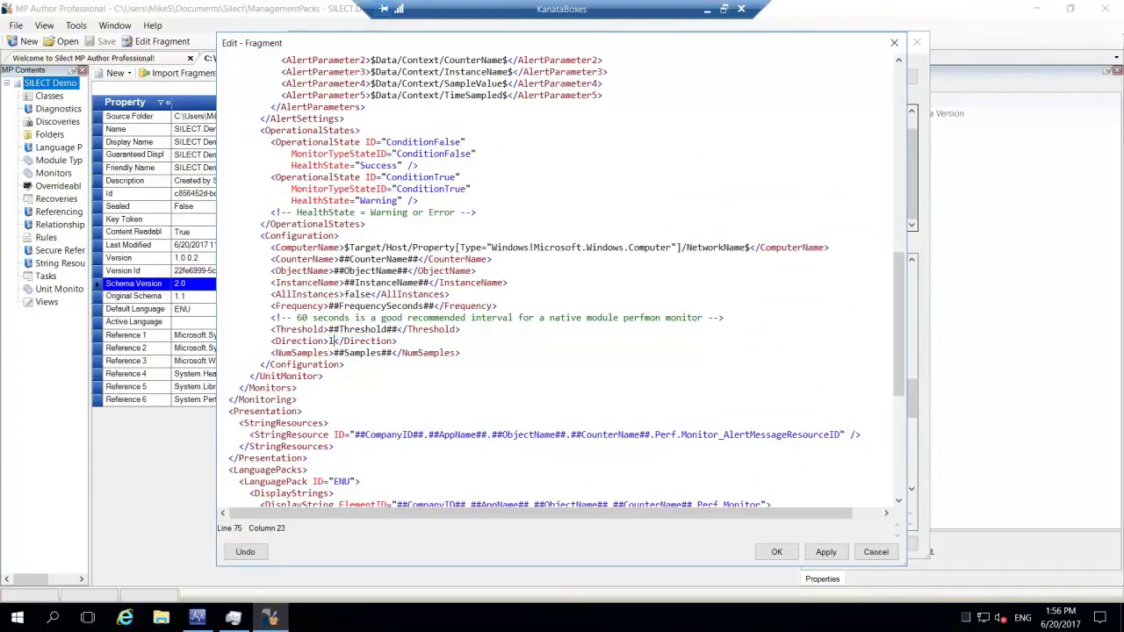
pyautogui.click(769, 551)
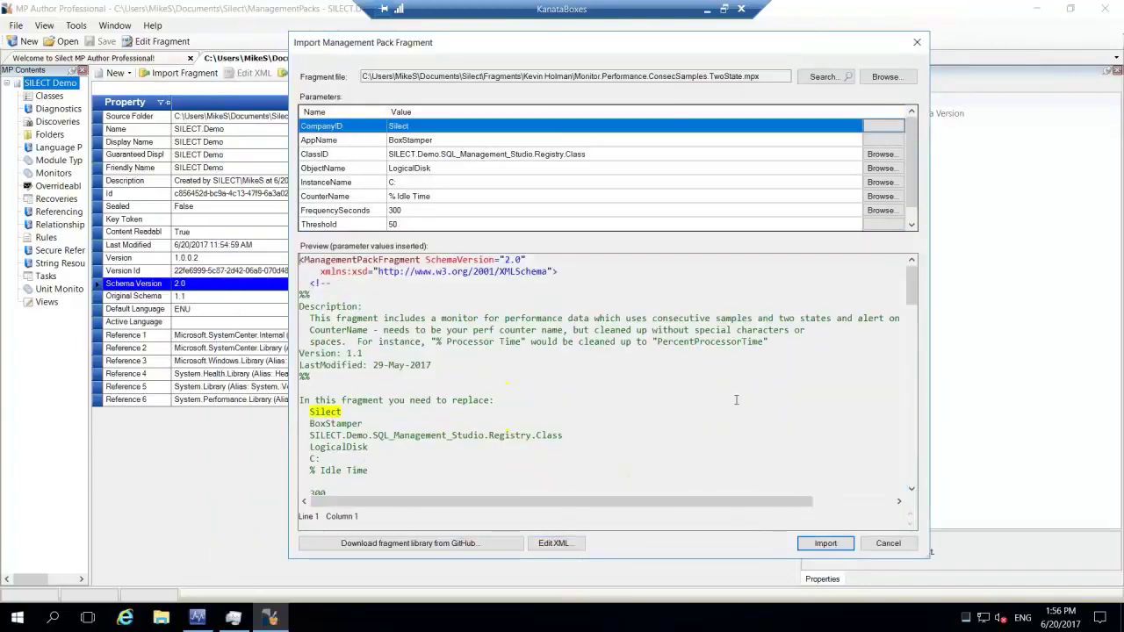
# Step: Check the edited Direction in the preview's Configuration section and import the fragment into the management pack
pyautogui.scroll(-10, 628, 436)
pyautogui.scroll(-2, 628, 437)
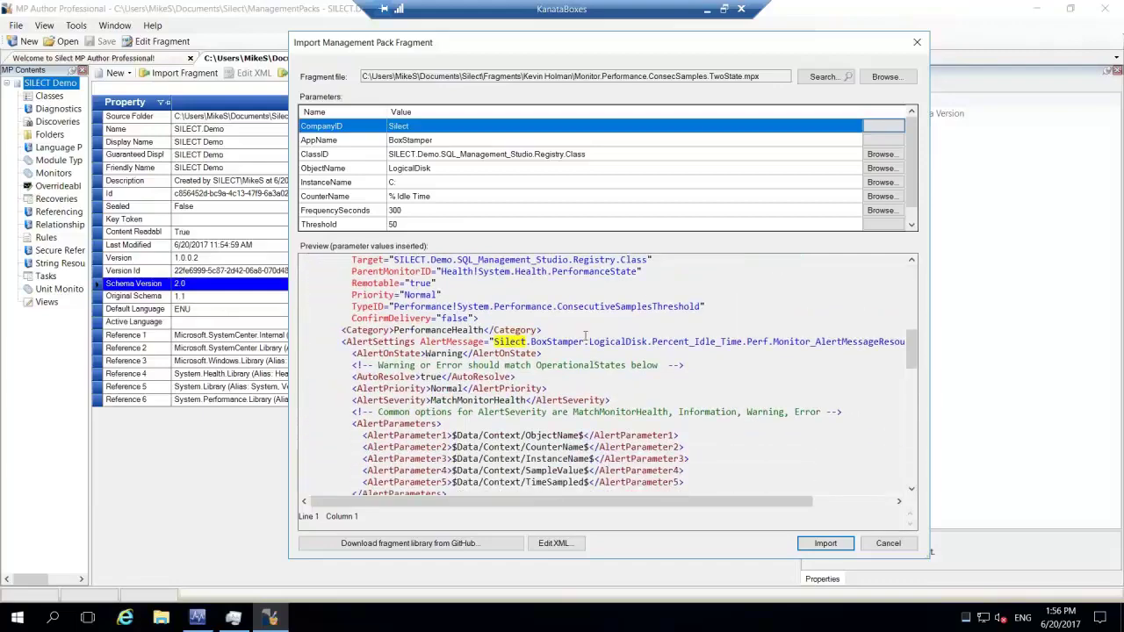
pyautogui.scroll(-8, 548, 360)
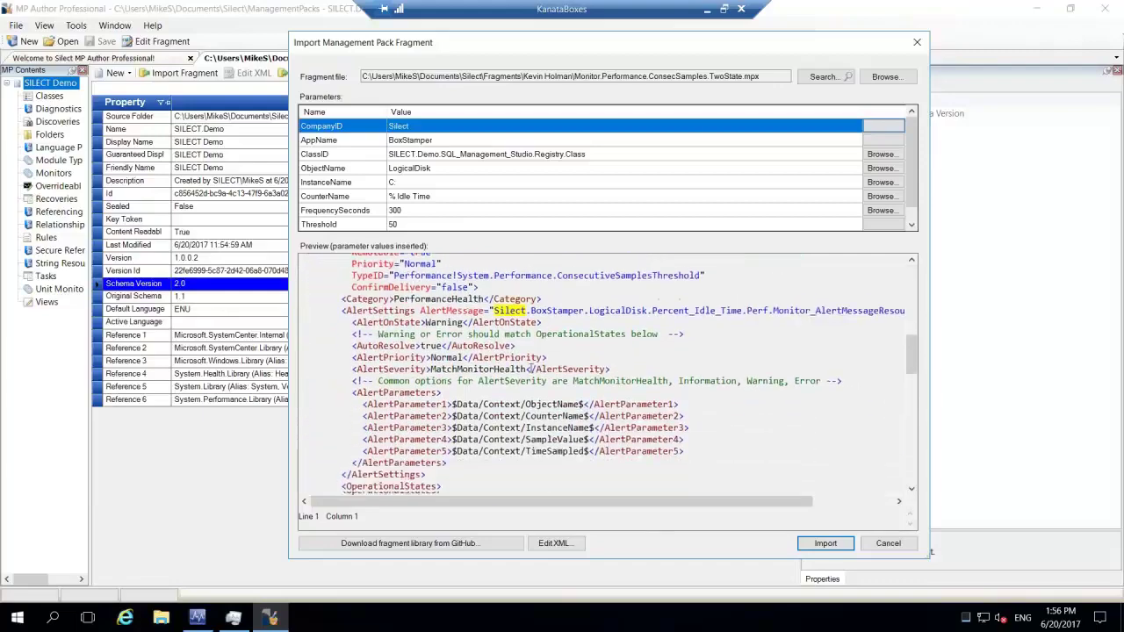
pyautogui.scroll(-2, 465, 431)
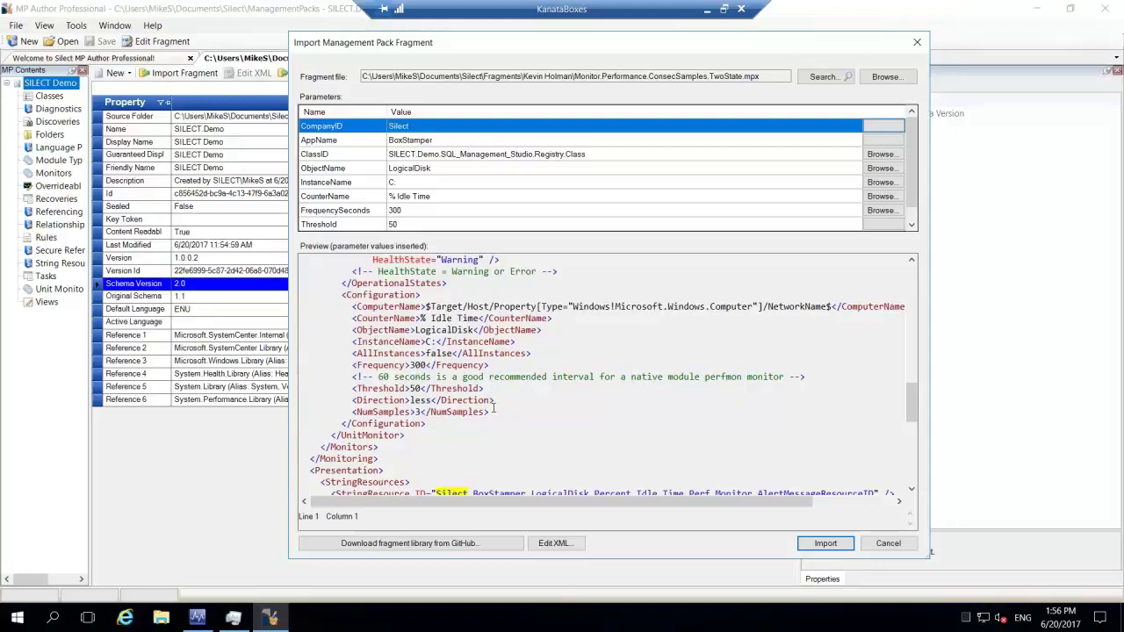
pyautogui.click(817, 546)
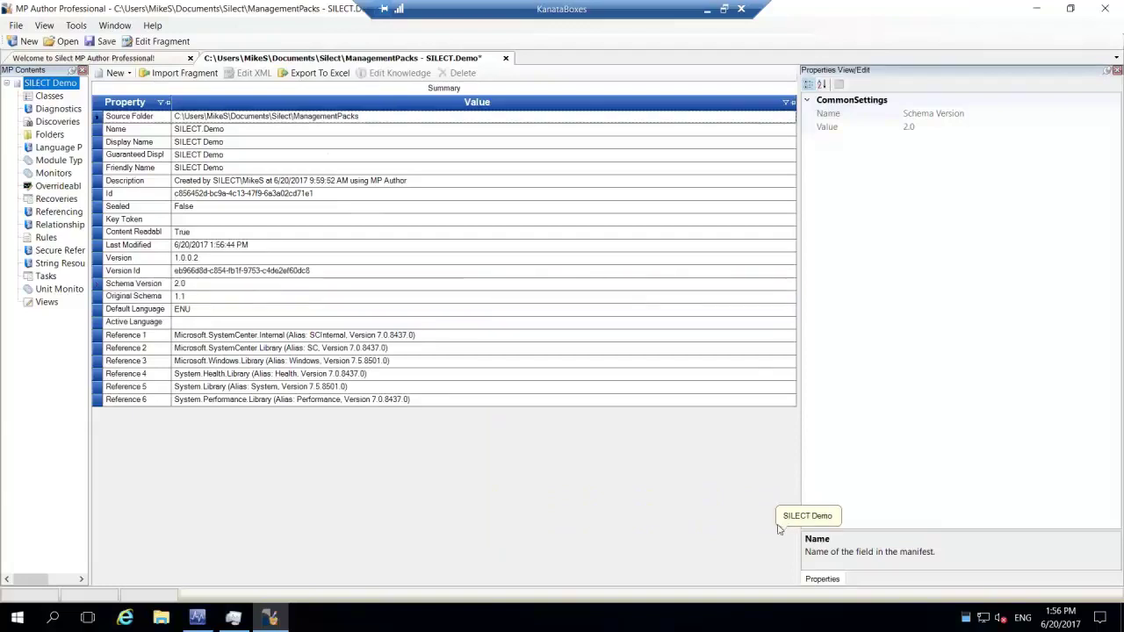
# Step: Examine the XML of the imported Silect.BoxStamper LogicalDisk monitor, including its Direction setting, and close it without changes
pyautogui.click(54, 173)
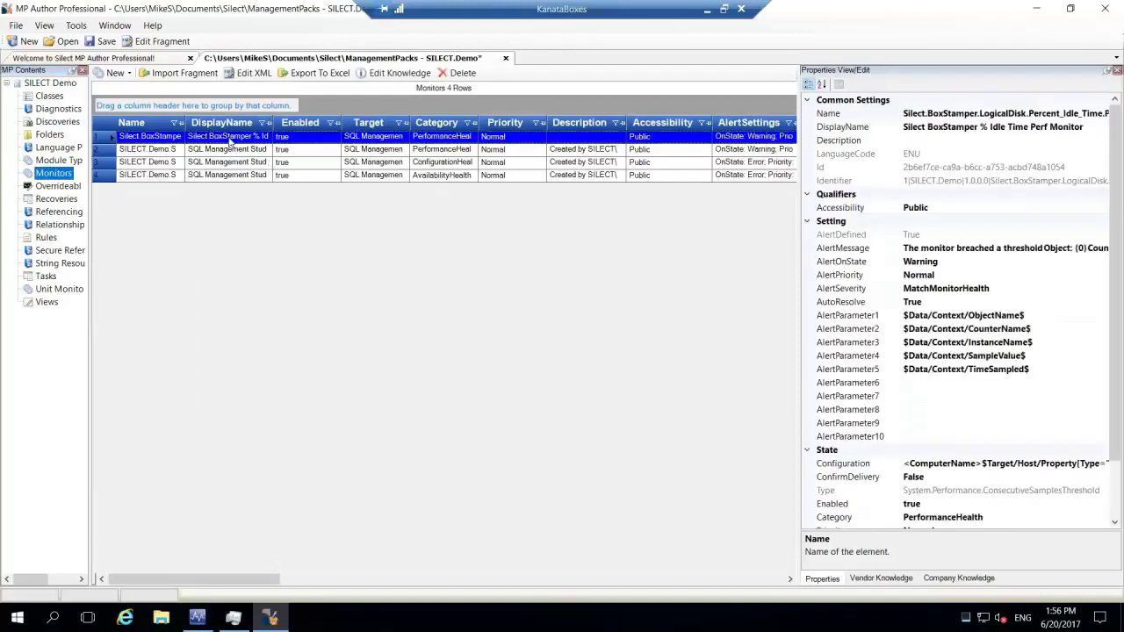
pyautogui.rightClick(232, 140)
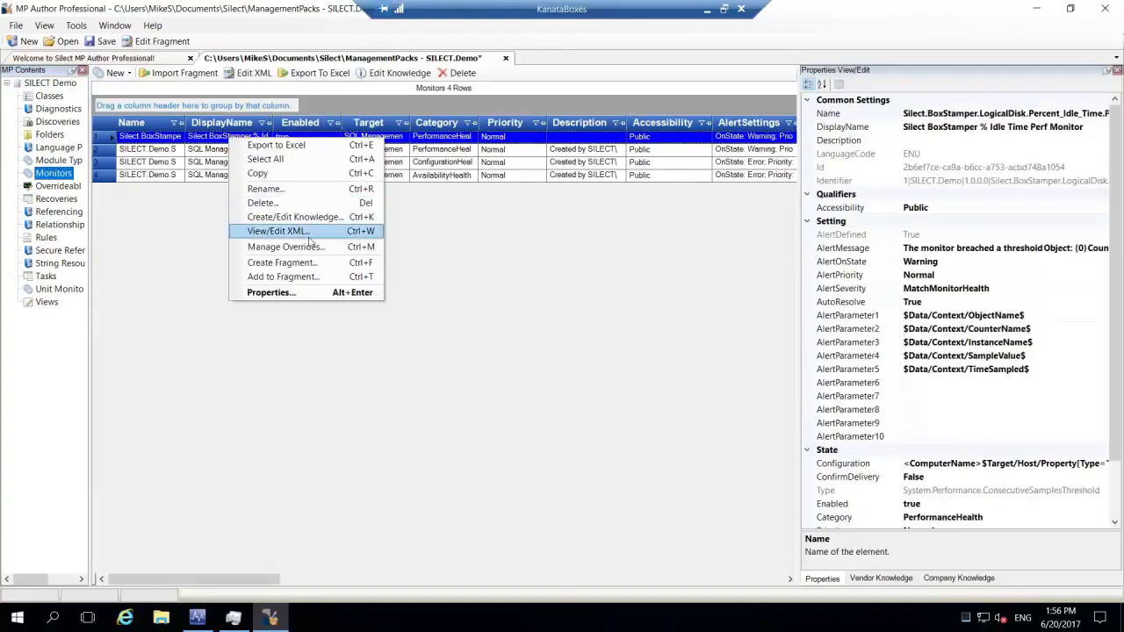
pyautogui.click(274, 231)
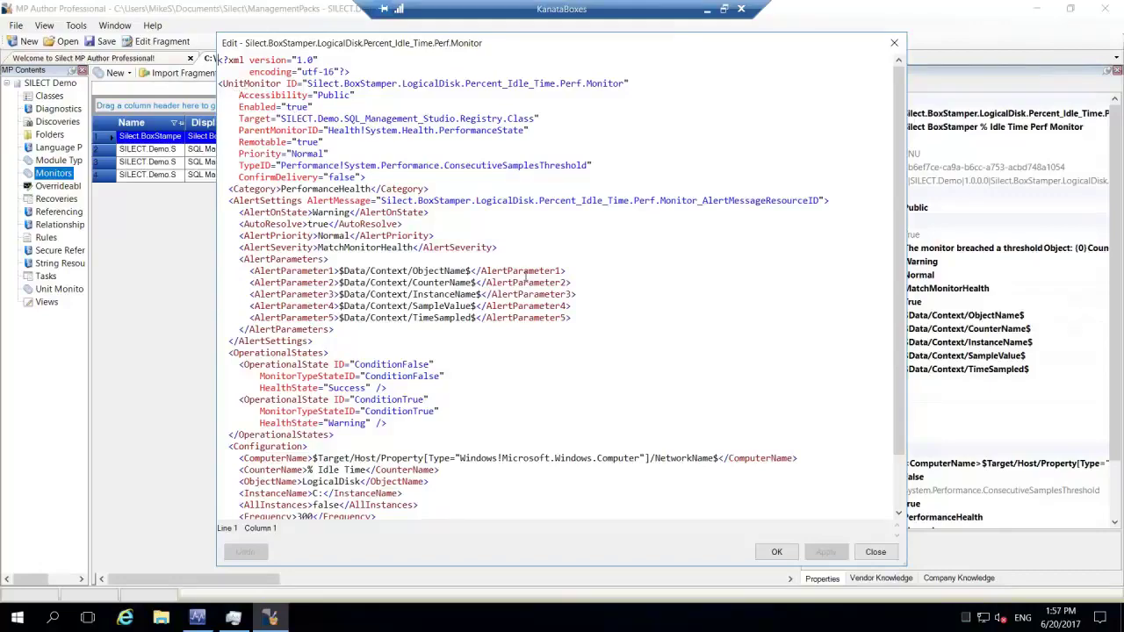
pyautogui.scroll(-2, 525, 277)
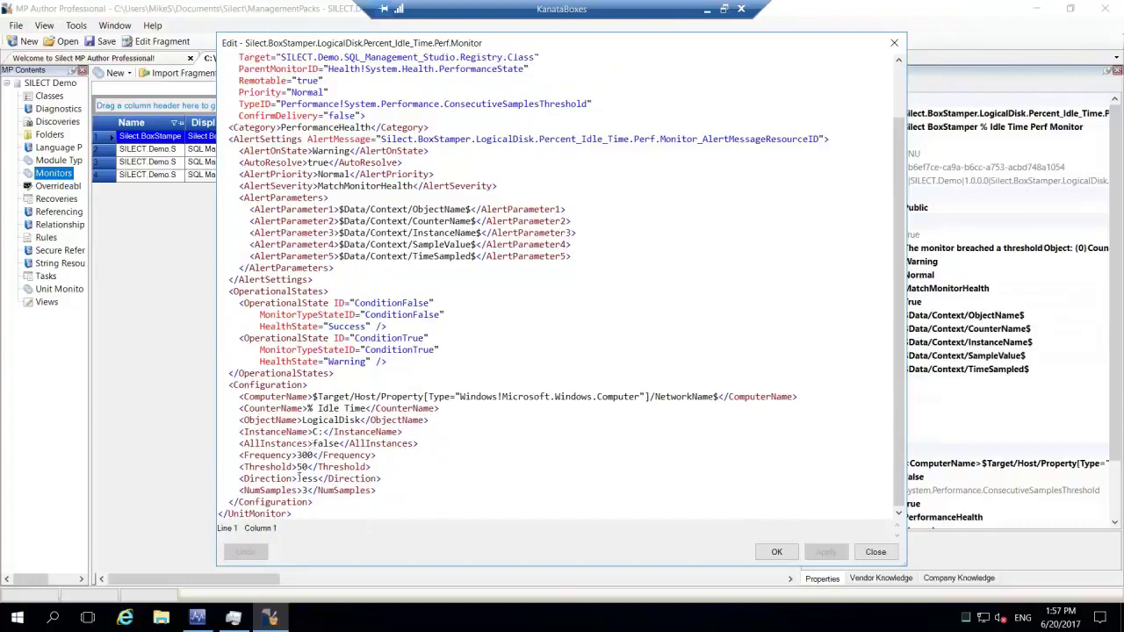
pyautogui.doubleClick(307, 478)
pyautogui.scroll(2, 424, 396)
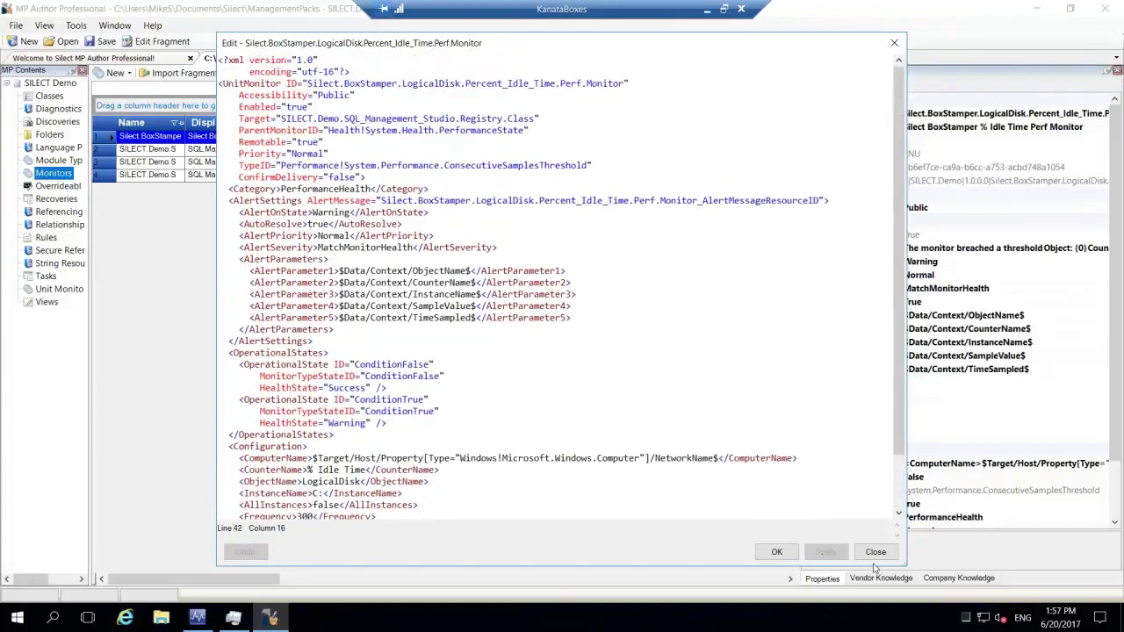
pyautogui.click(874, 552)
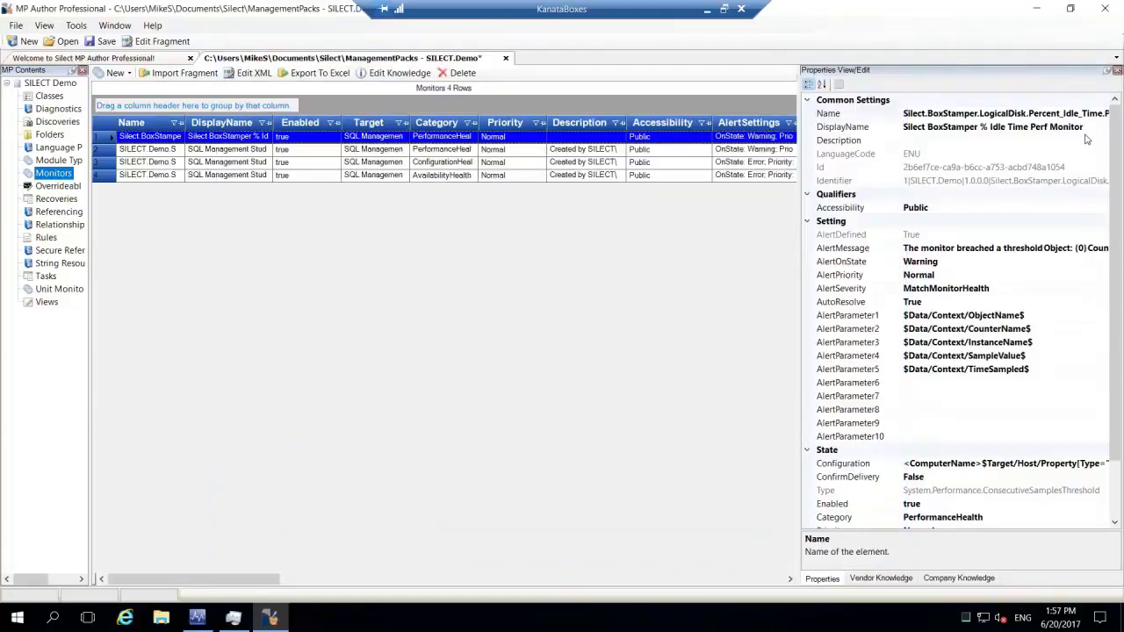
# Step: Inspect the monitor's AlertMessage and DisplayName properties, highlighting the % Idle Time part of the display name
pyautogui.click(1001, 248)
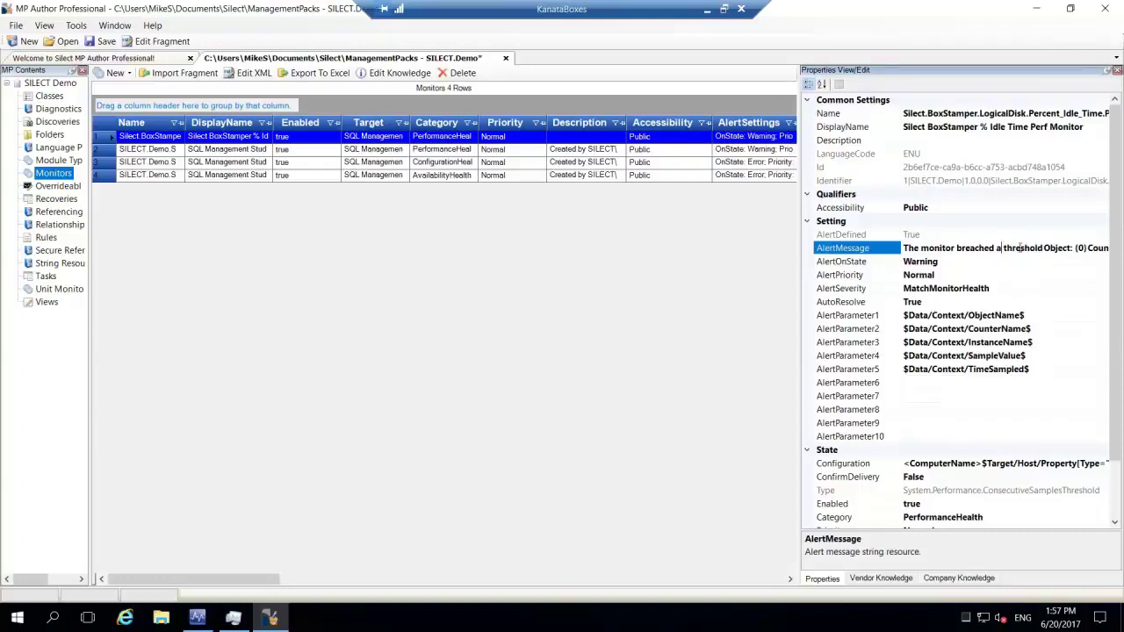
pyautogui.click(1088, 127)
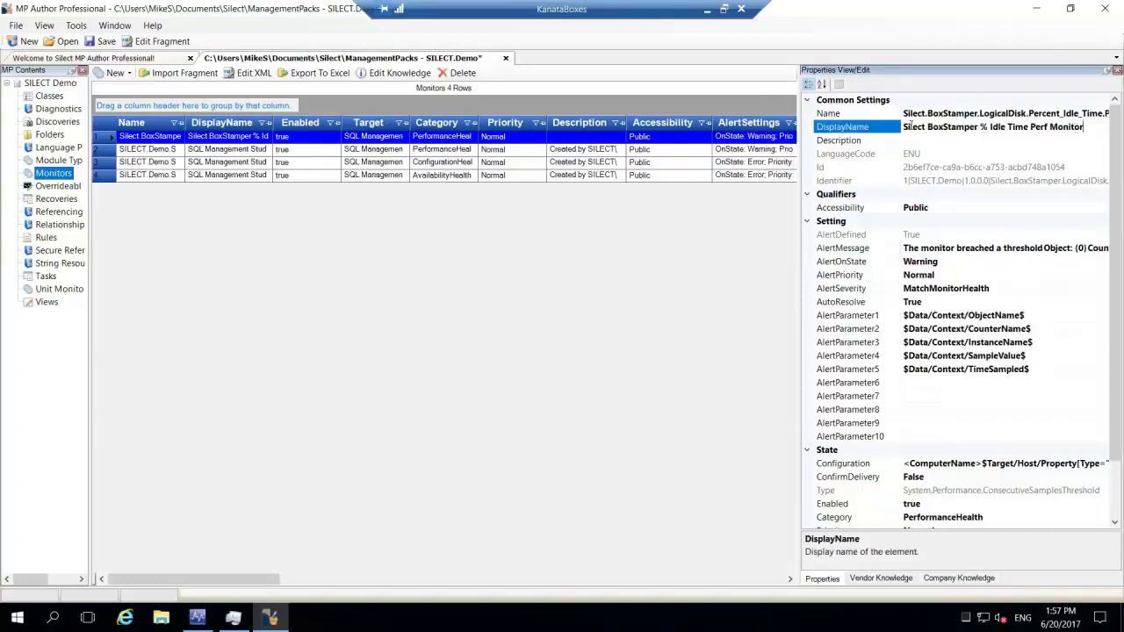
pyautogui.doubleClick(940, 129)
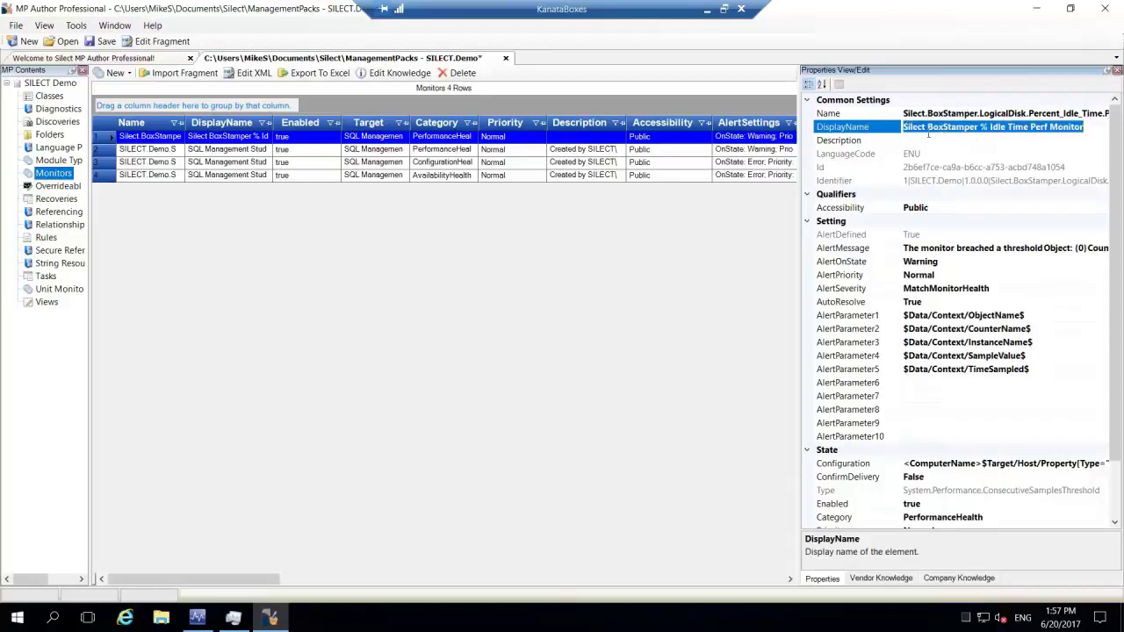
pyautogui.doubleClick(982, 129)
pyautogui.click(981, 128)
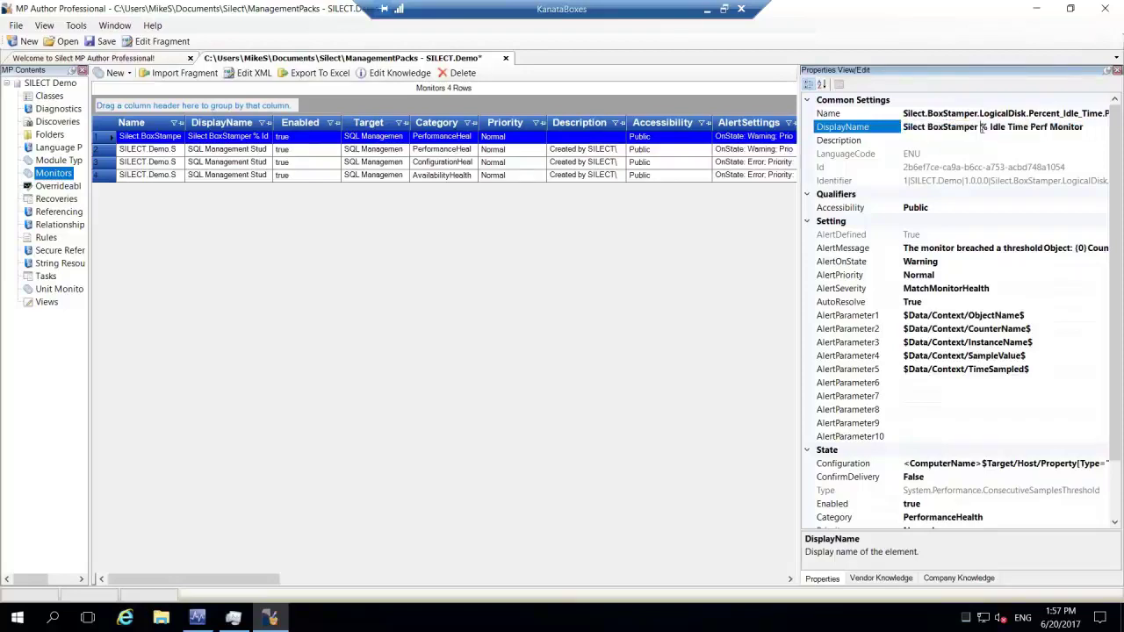
pyautogui.moveTo(982, 128); pyautogui.dragTo(1028, 128)
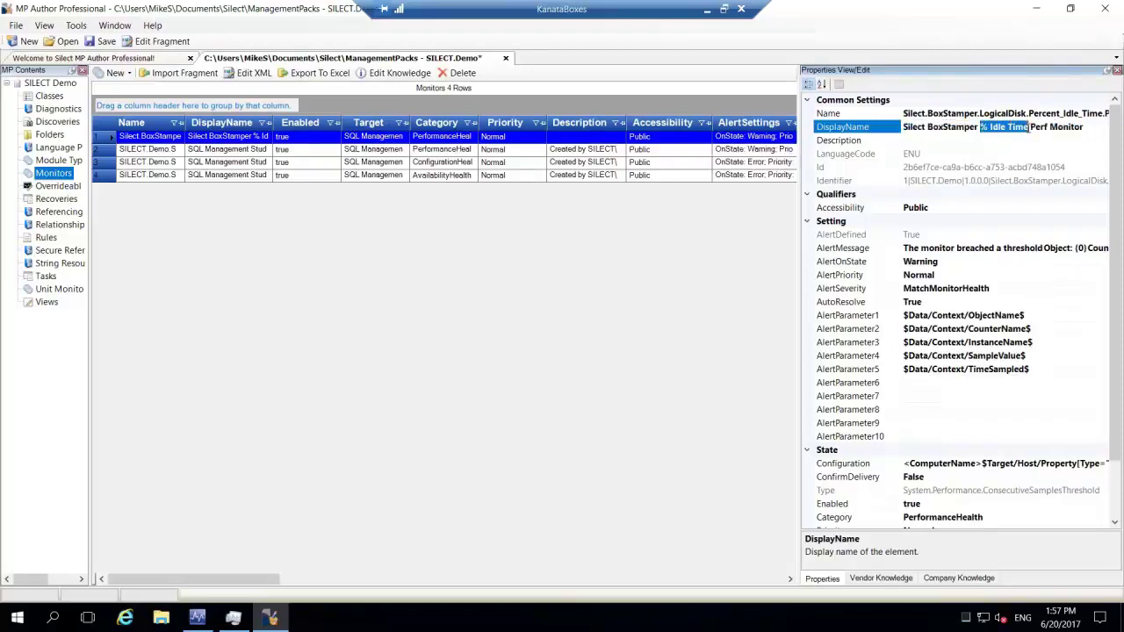
# Step: Highlight Percent_Idle_Time in the monitor's Name property to compare it with the counter name in the display name
pyautogui.click(1031, 114)
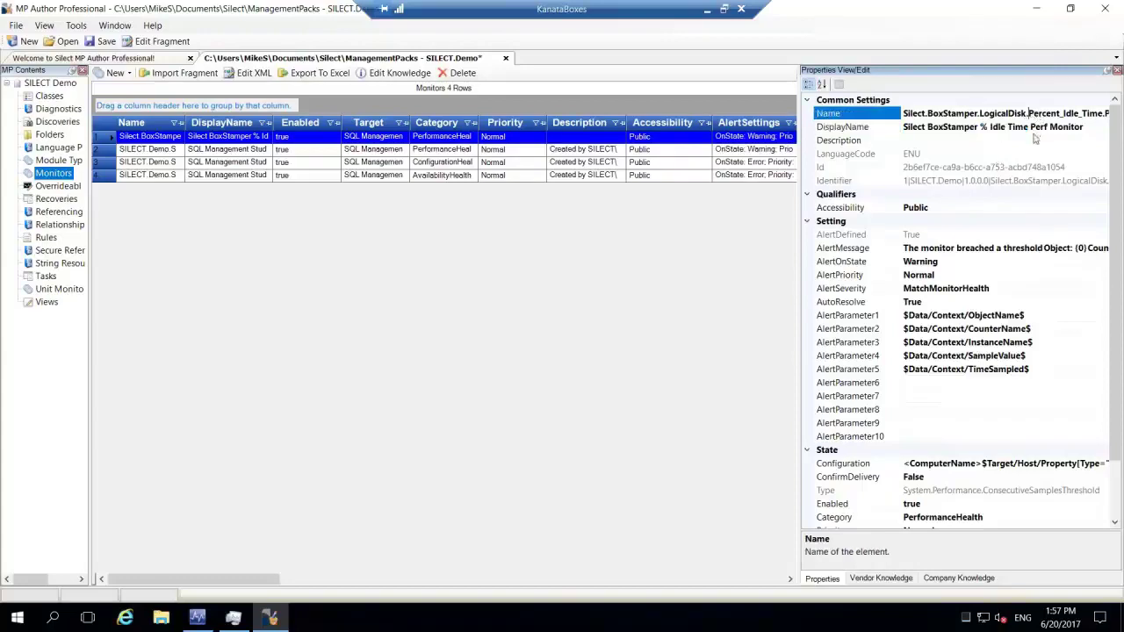
pyautogui.hotkey('shift', 'Right')
pyautogui.hotkey('shift', 'Right')
pyautogui.hotkey('shift', 'Right')
pyautogui.hotkey('shift', 'Right')
pyautogui.hotkey('shift', 'Right')
pyautogui.hotkey('shift', 'Right')
pyautogui.hotkey('shift', 'Right')
pyautogui.hotkey('shift', 'Right')
pyautogui.hotkey('shift', 'Right')
pyautogui.hotkey('shift', 'Right')
pyautogui.hotkey('shift', 'Right')
pyautogui.hotkey('shift', 'Right')
pyautogui.hotkey('shift', 'Right')
pyautogui.hotkey('shift', 'Right')
pyautogui.hotkey('shift', 'Right')
pyautogui.hotkey('shift', 'Right')
pyautogui.hotkey('shift', 'Right')
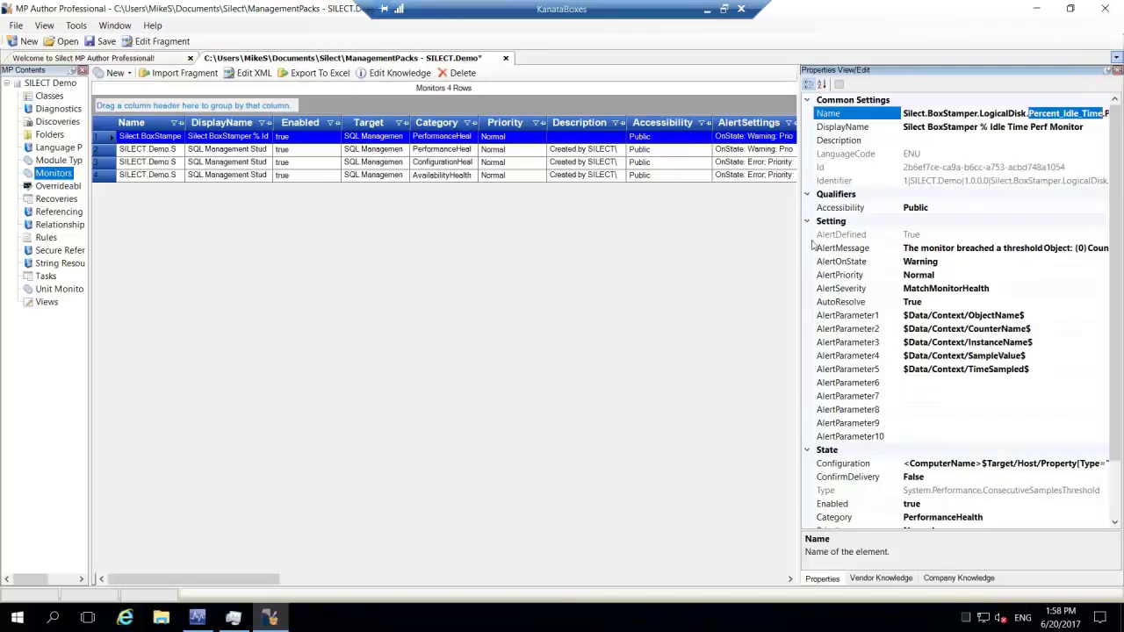
pyautogui.click(269, 270)
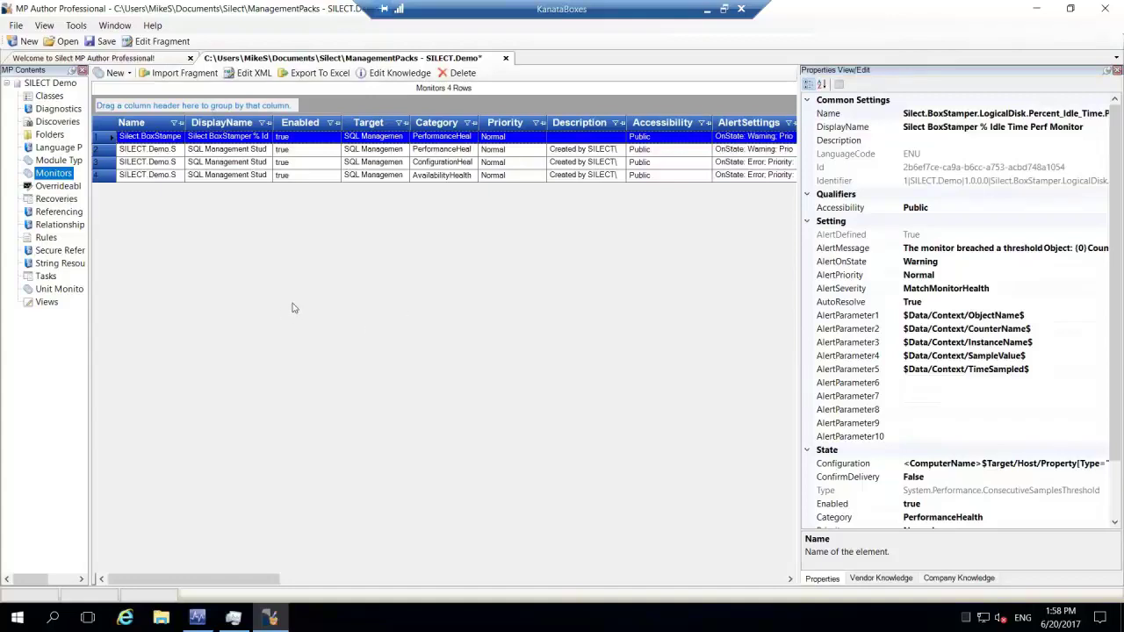
pyautogui.click(183, 73)
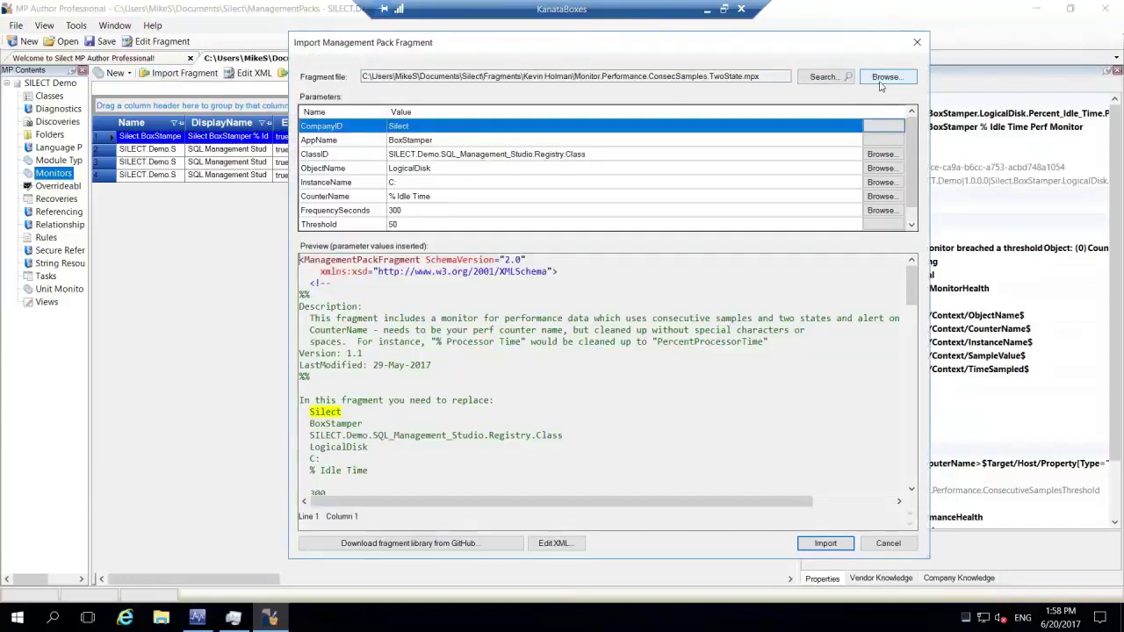
pyautogui.click(821, 79)
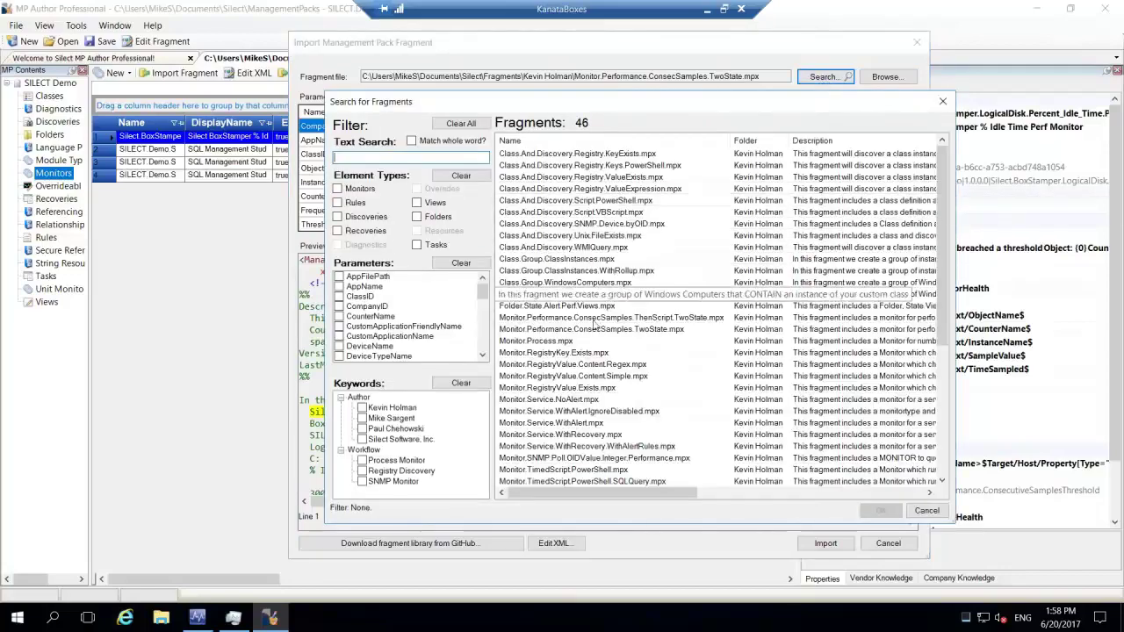
pyautogui.click(926, 511)
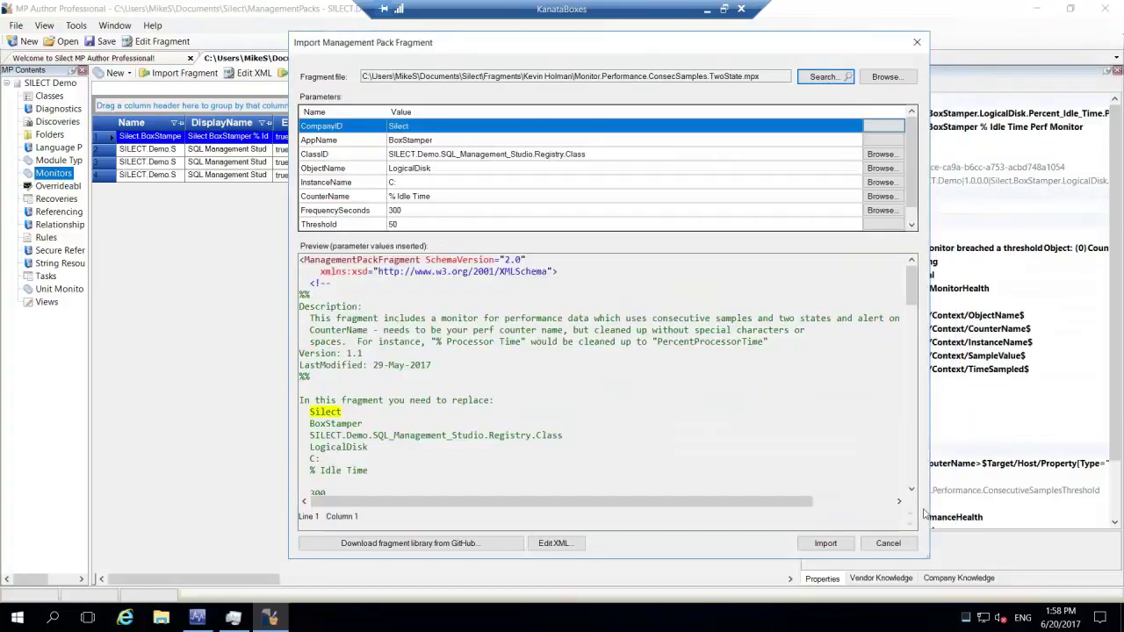
pyautogui.click(887, 543)
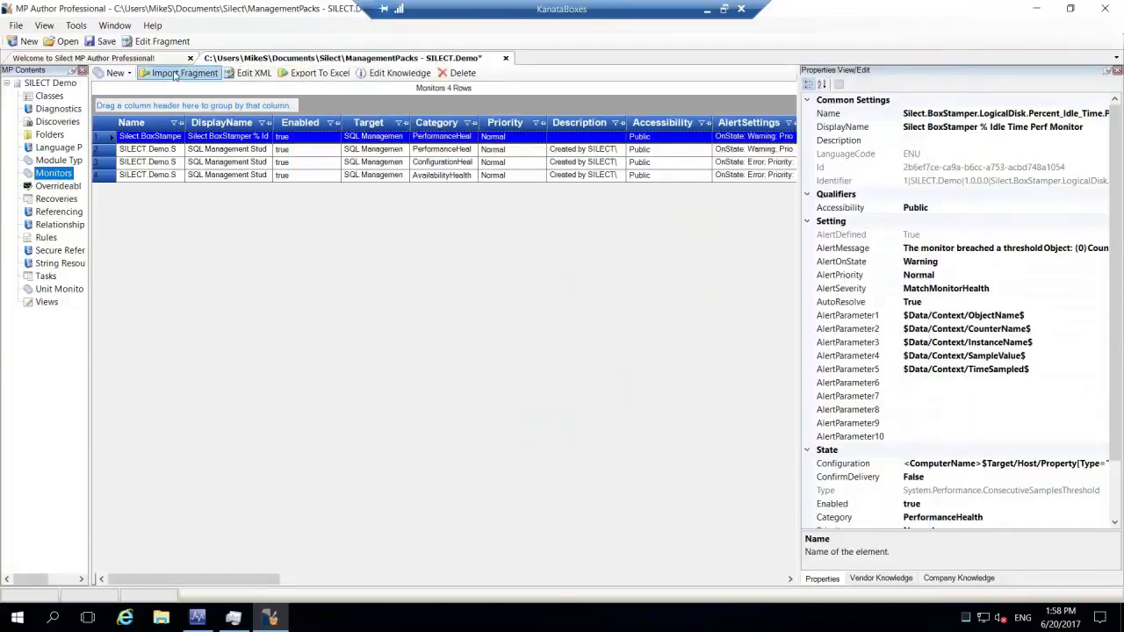
# Step: Import the Monitor.Performance.ConsecSamples.TwoState.mpx fragment again with CounterName set to the LogicalDisk counter % Disk Write Time
pyautogui.click(175, 74)
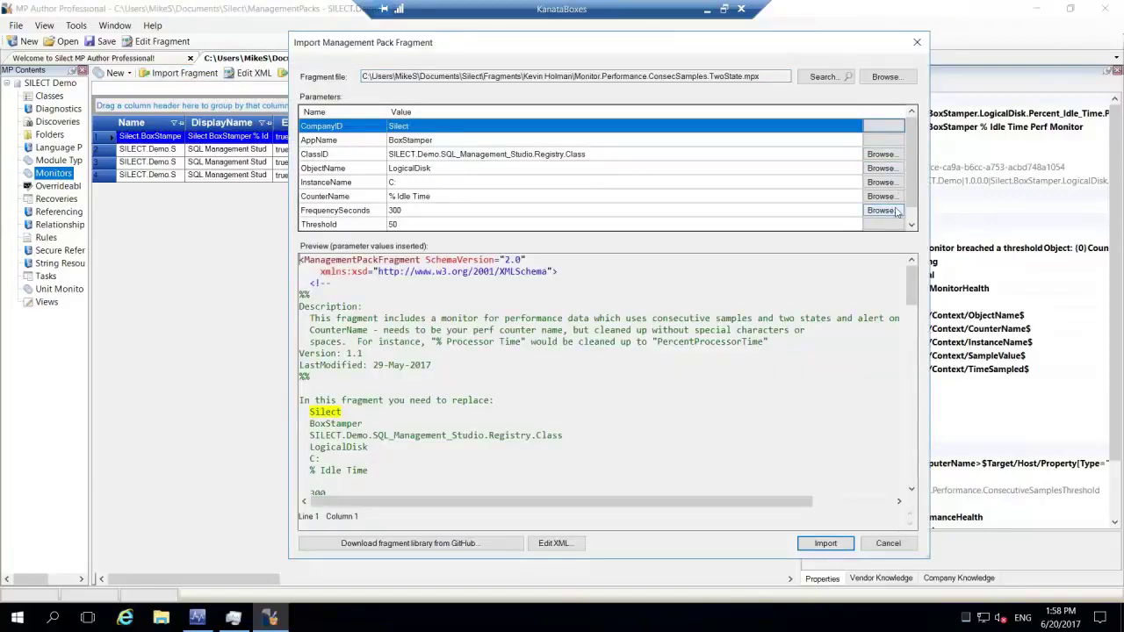
pyautogui.click(884, 201)
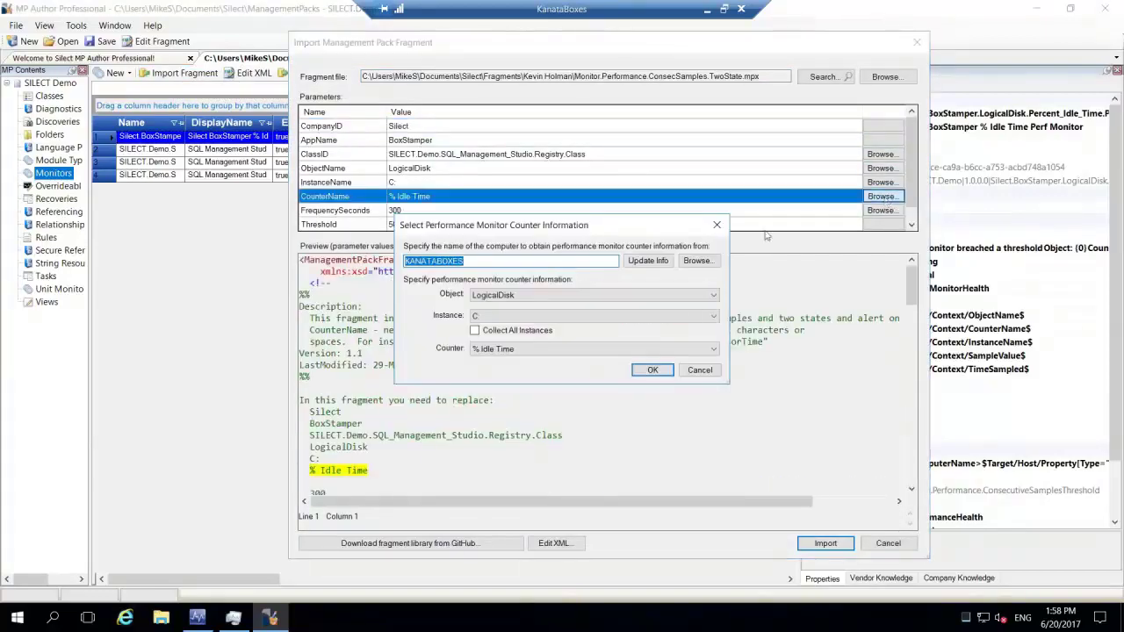
pyautogui.click(714, 350)
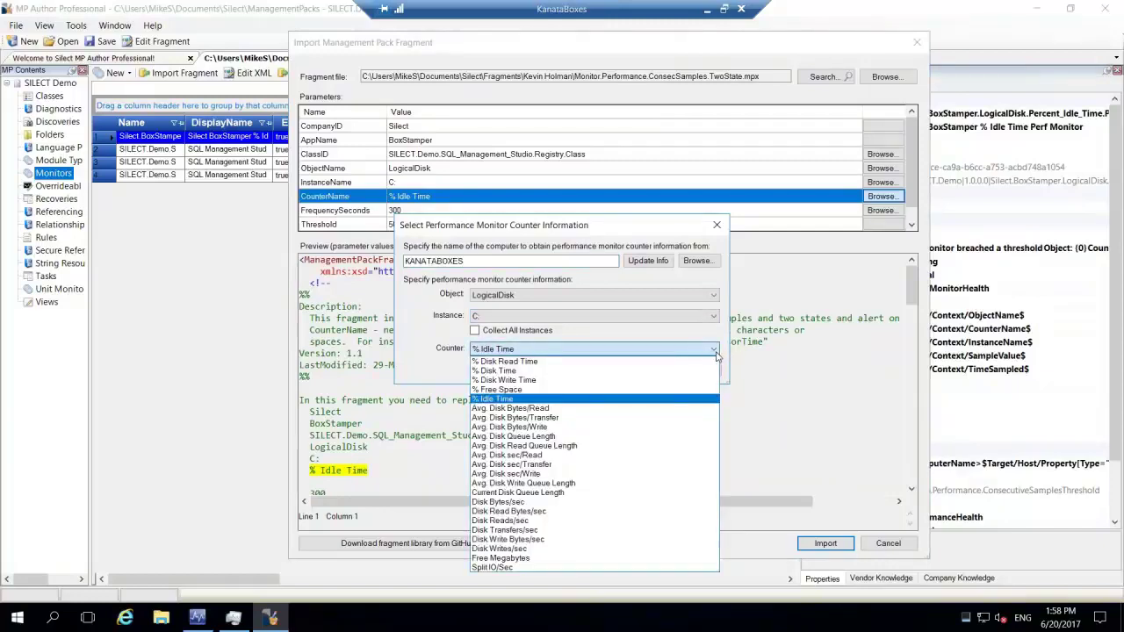
pyautogui.click(508, 380)
pyautogui.click(643, 378)
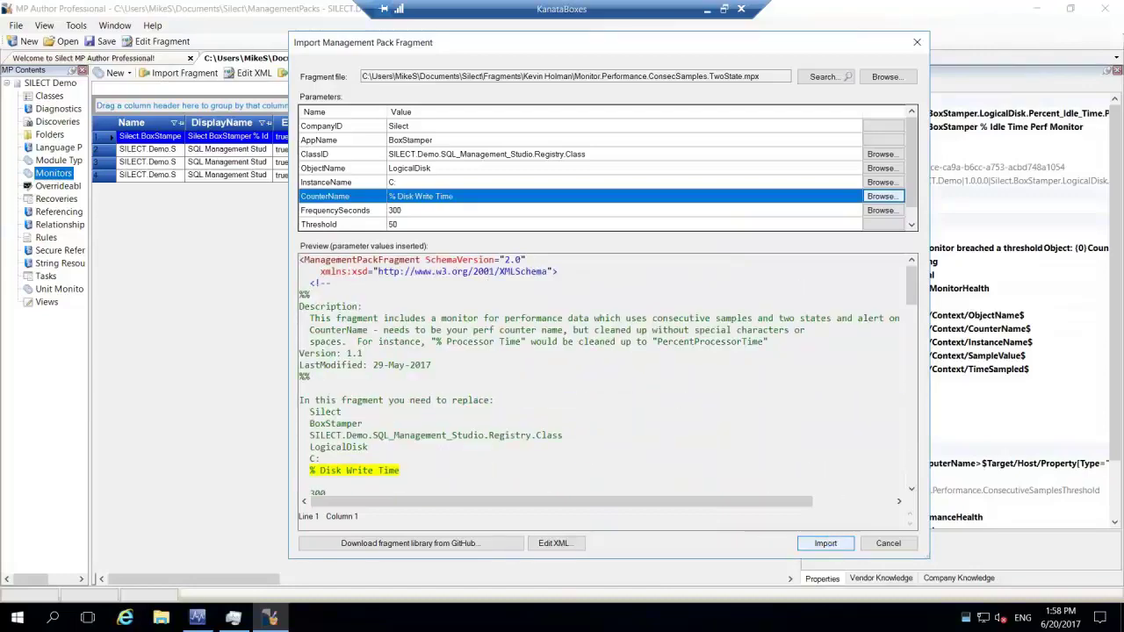
pyautogui.click(825, 541)
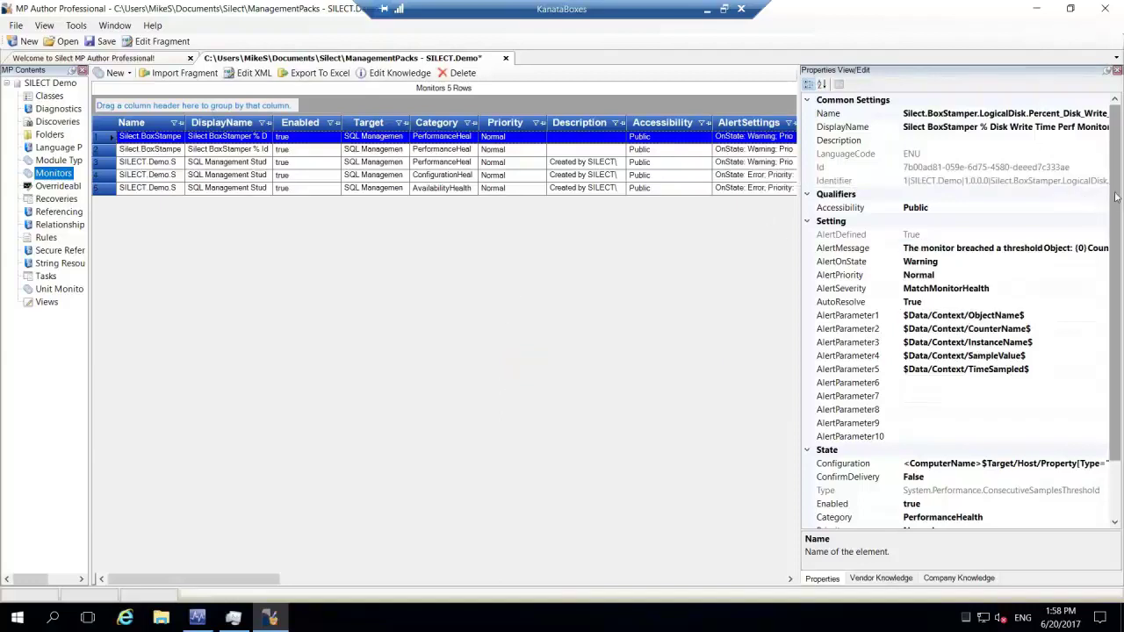
# Step: Inspect the % Disk Write Time monitor's alert properties, including AlertParameter2, AlertSeverity and AutoResolve
pyautogui.scroll(-2, 1115, 197)
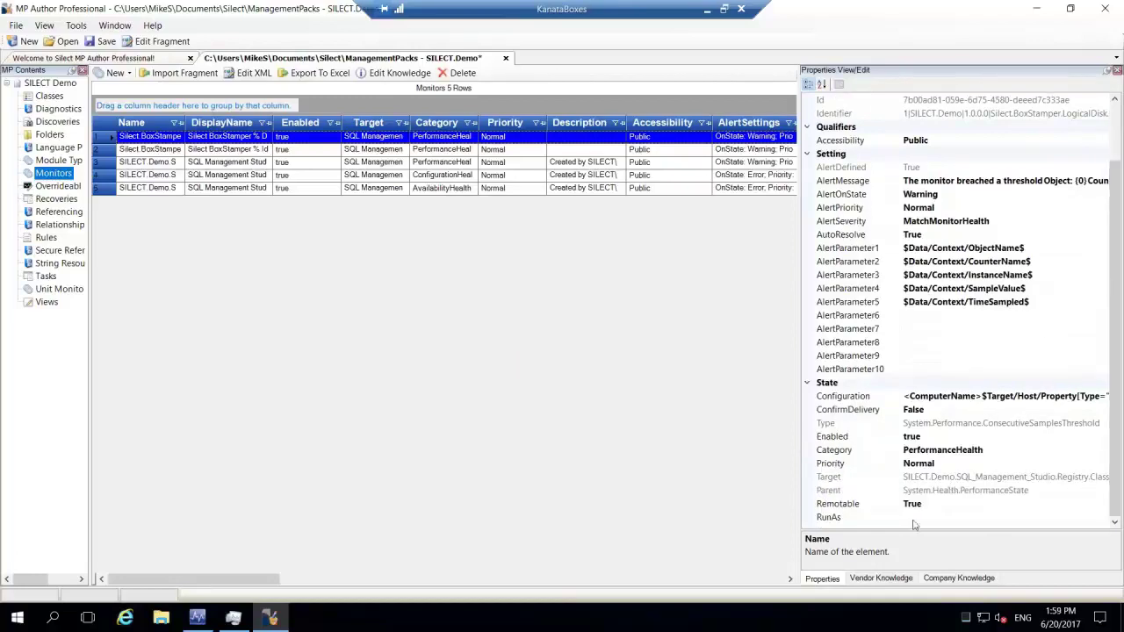
pyautogui.click(1023, 261)
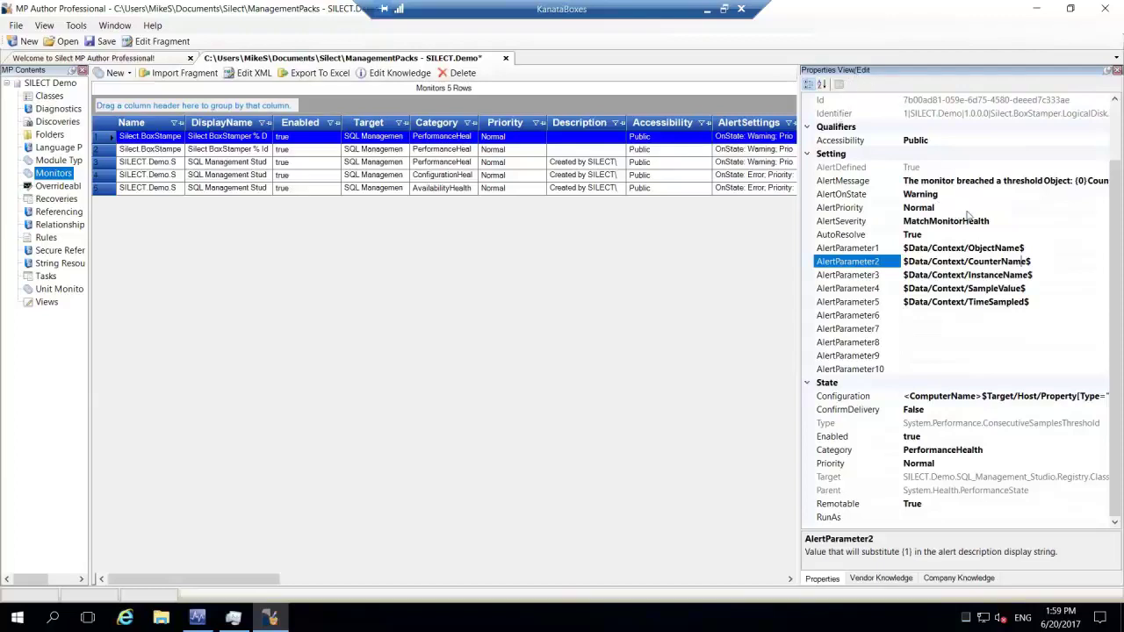
pyautogui.scroll(2, 1023, 259)
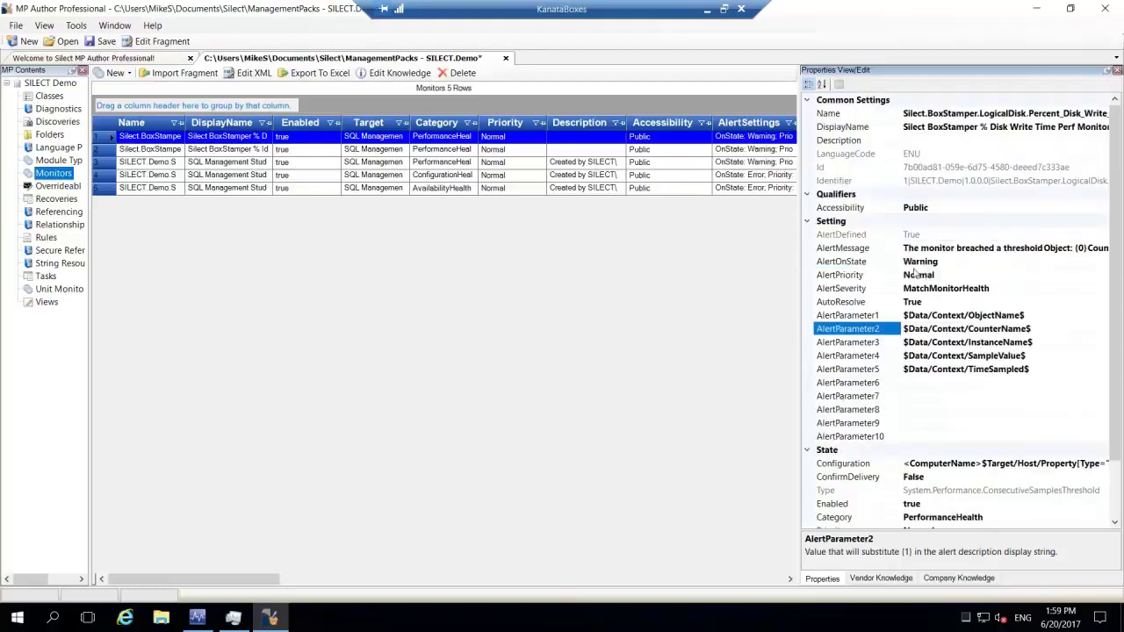
pyautogui.click(1003, 291)
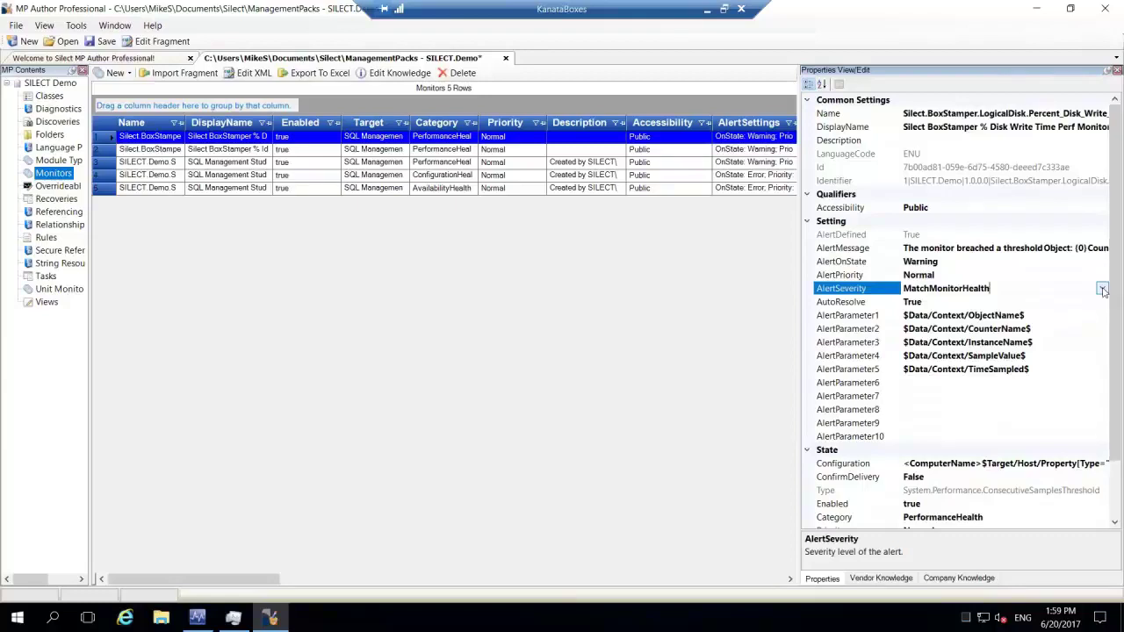
pyautogui.click(969, 304)
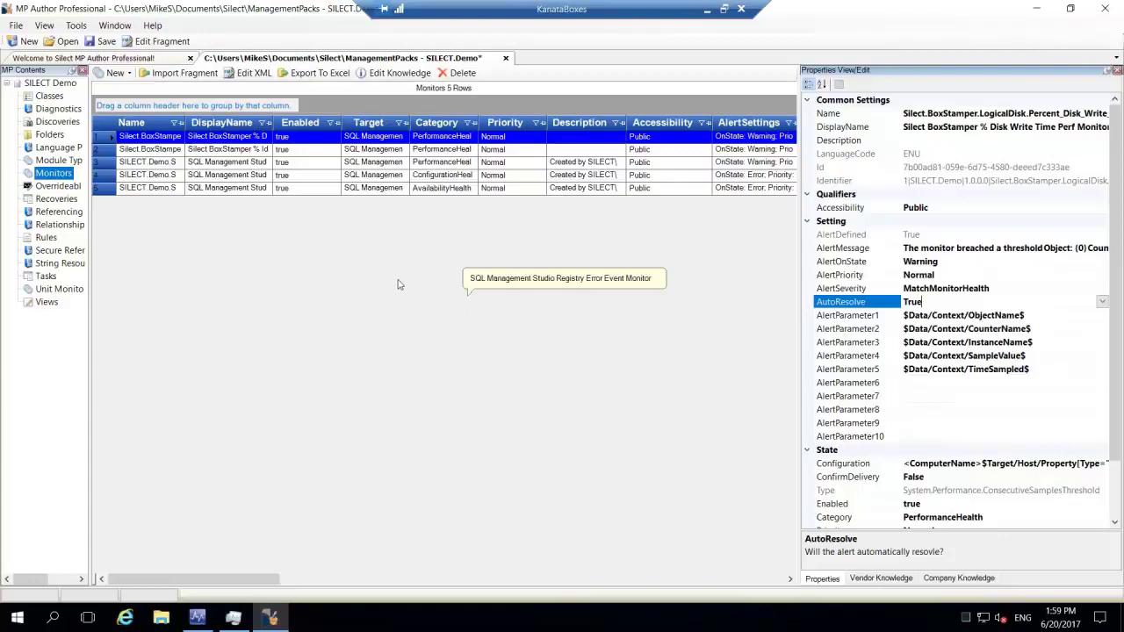
pyautogui.click(335, 255)
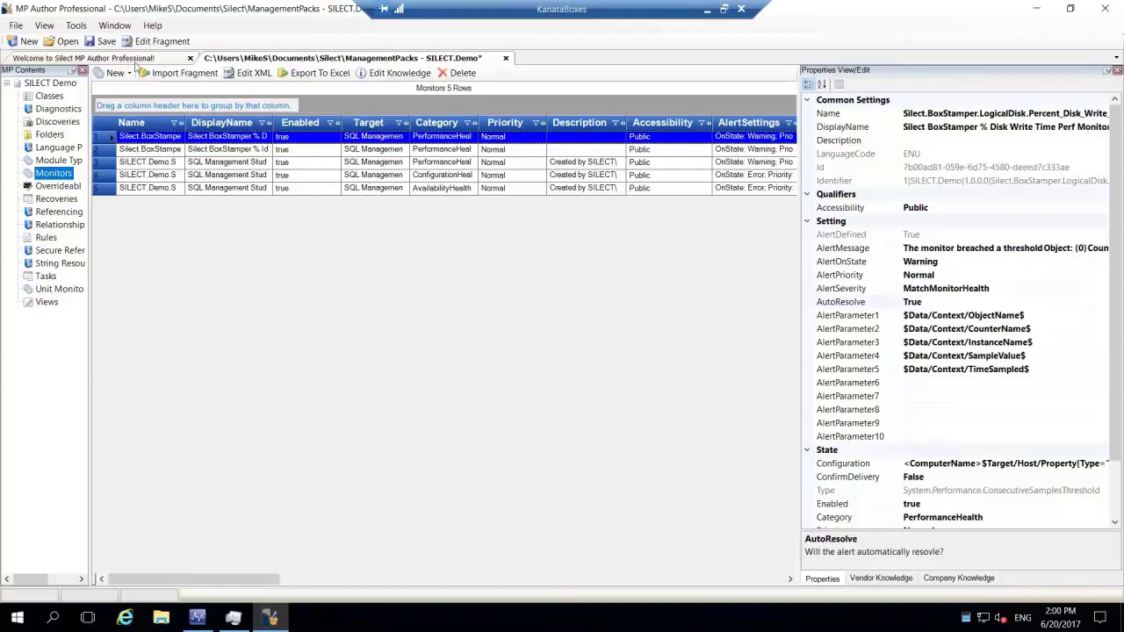
# Step: Open Monitor.Performance.ConsecSamples.TwoState.mpx for fragment editing, filtering the fragment search to Monitors
pyautogui.click(161, 42)
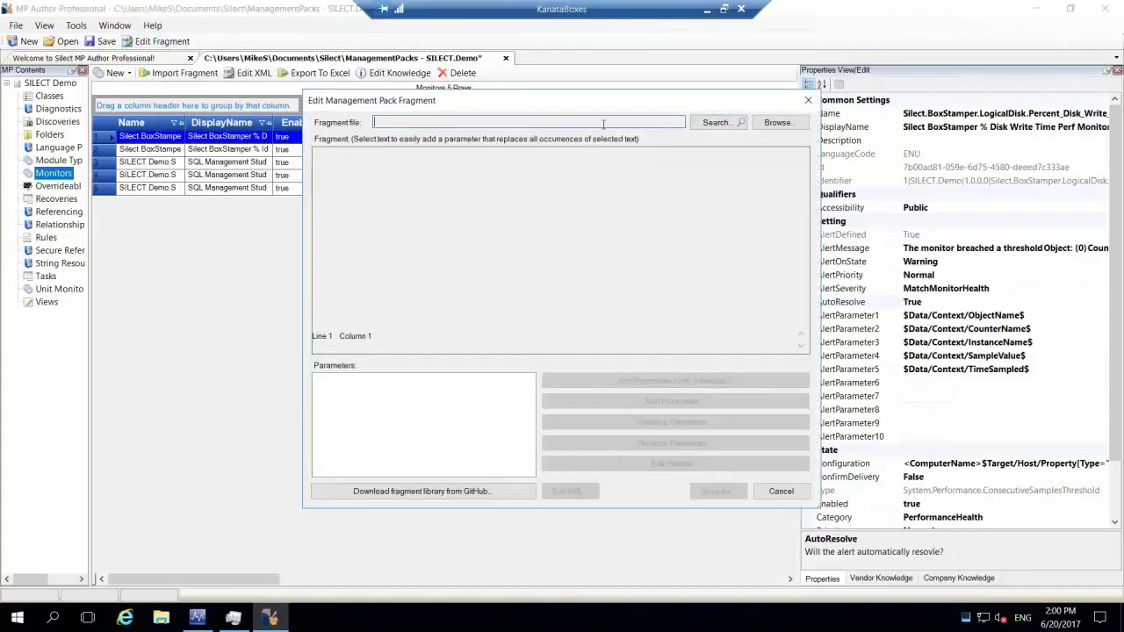
pyautogui.click(707, 124)
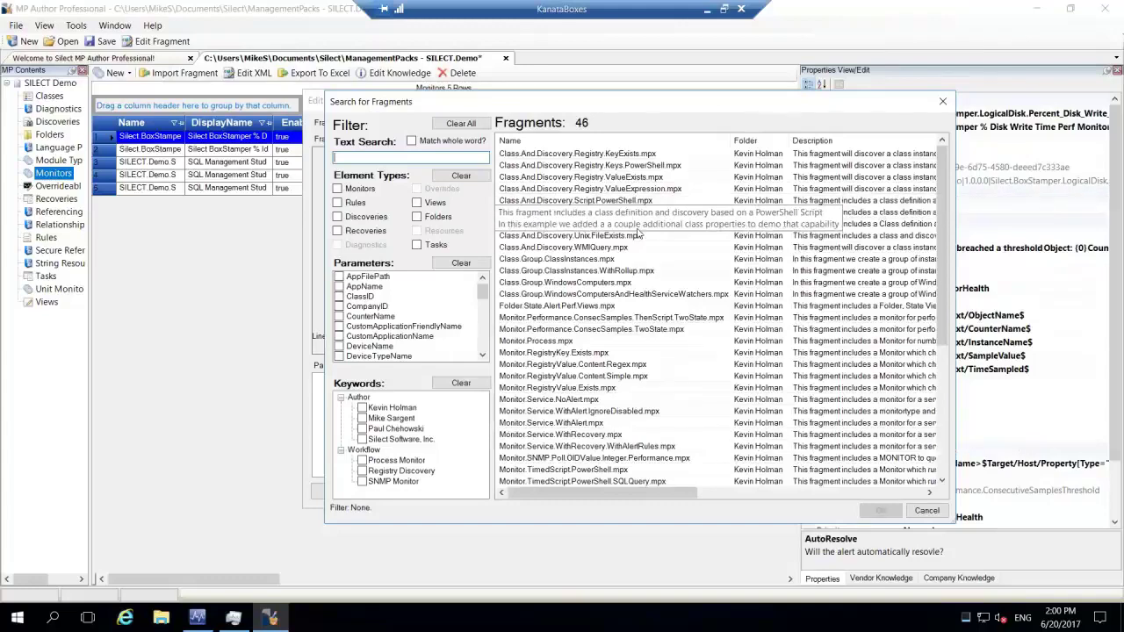
pyautogui.click(337, 190)
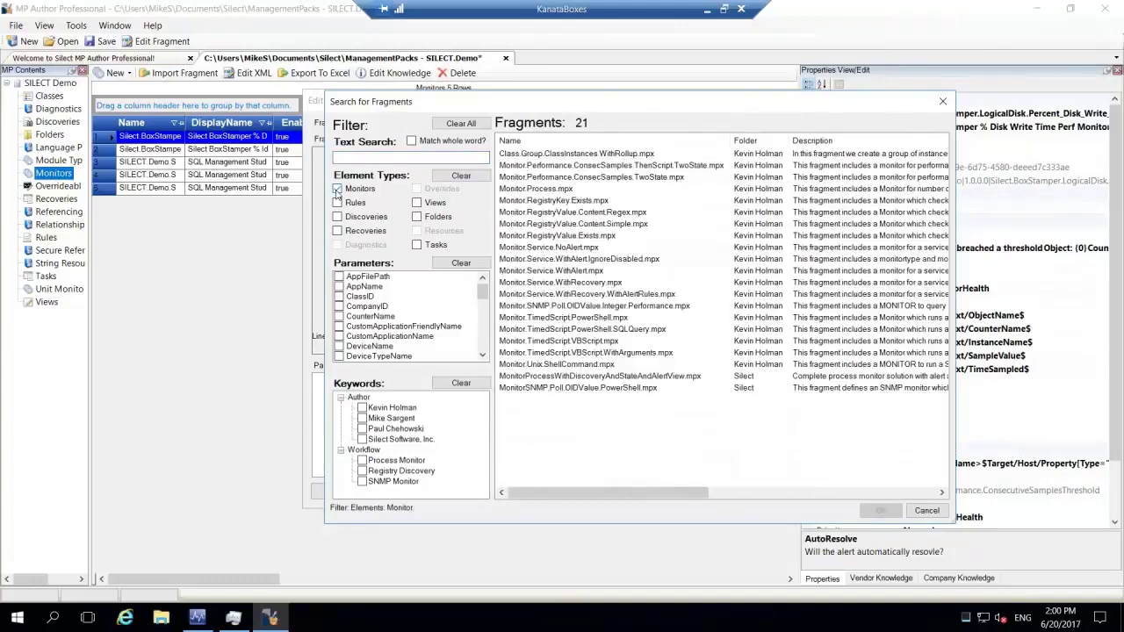
pyautogui.click(571, 179)
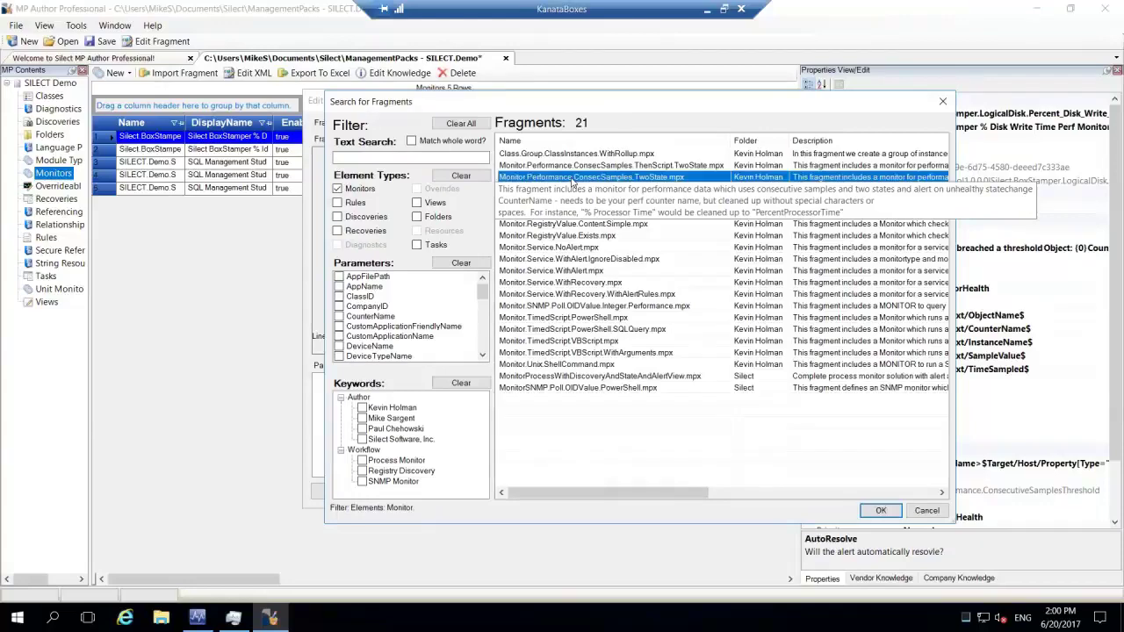
pyautogui.doubleClick(572, 180)
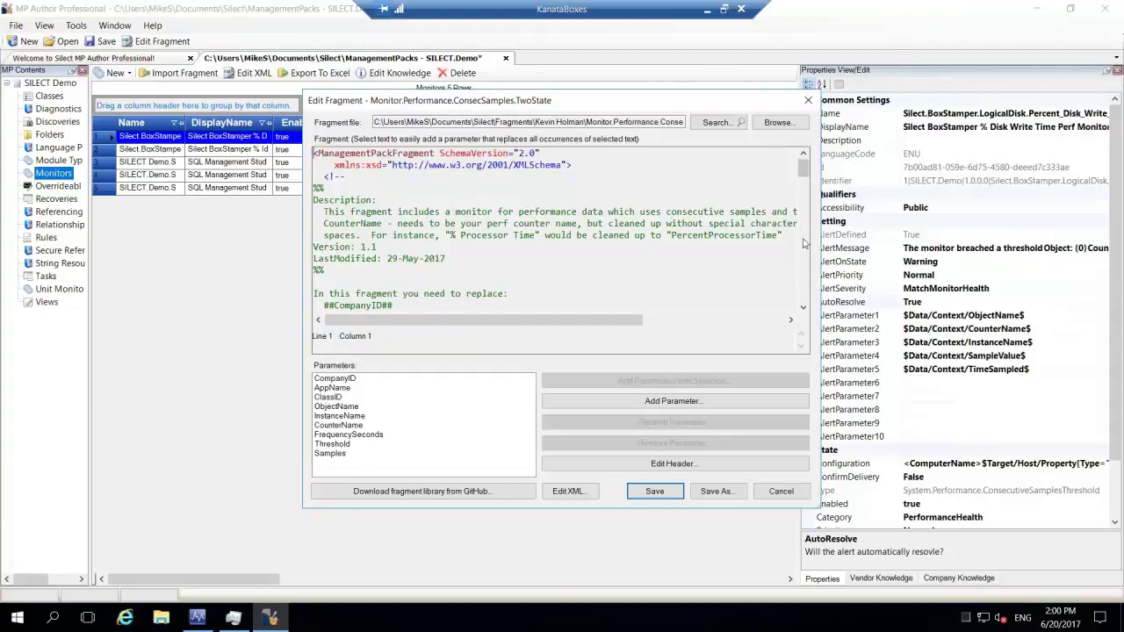
# Step: Enlarge the fragment editor and examine the AlertSettings and OperationalStates XML, highlighting the AutoResolve value
pyautogui.scroll(-10, 803, 244)
pyautogui.scroll(-4, 803, 243)
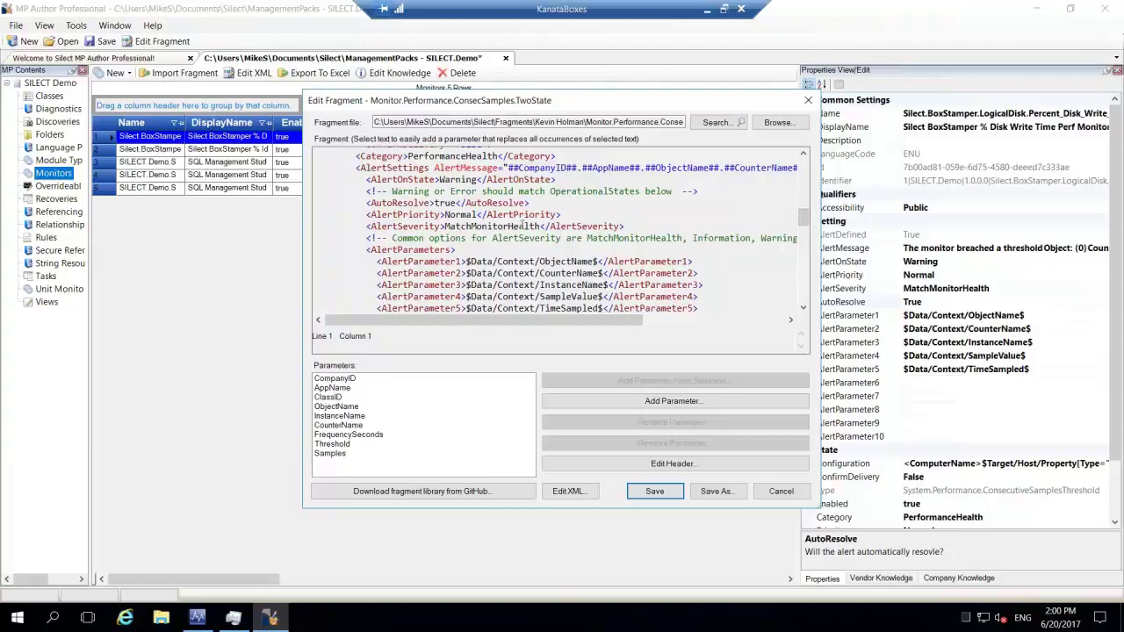
pyautogui.scroll(1, 476, 250)
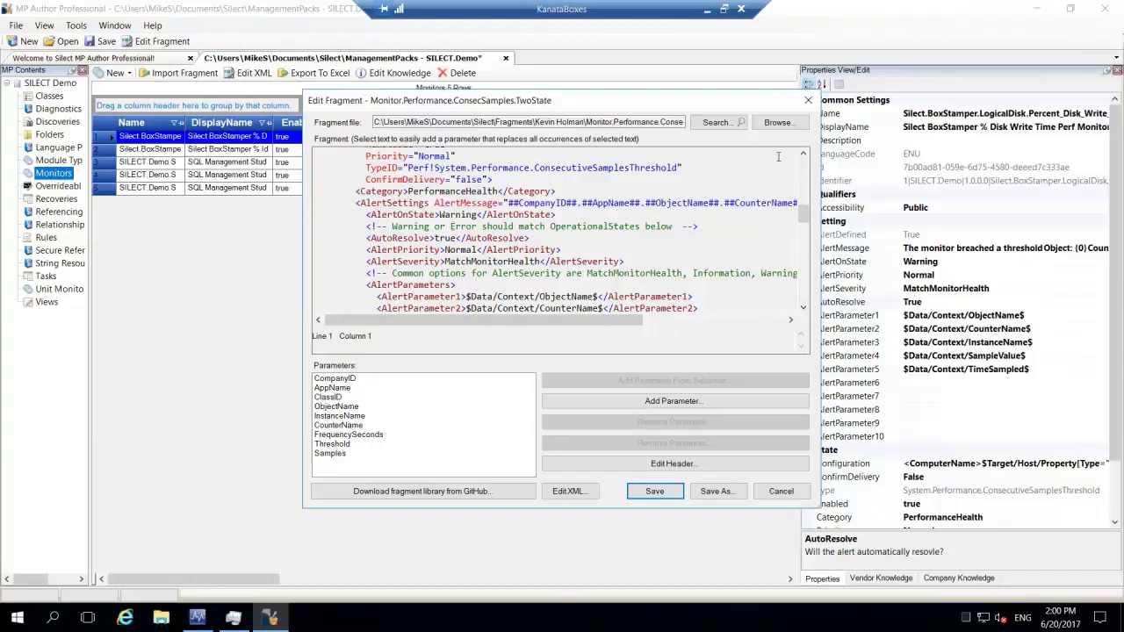
pyautogui.moveTo(816, 507); pyautogui.dragTo(793, 475)
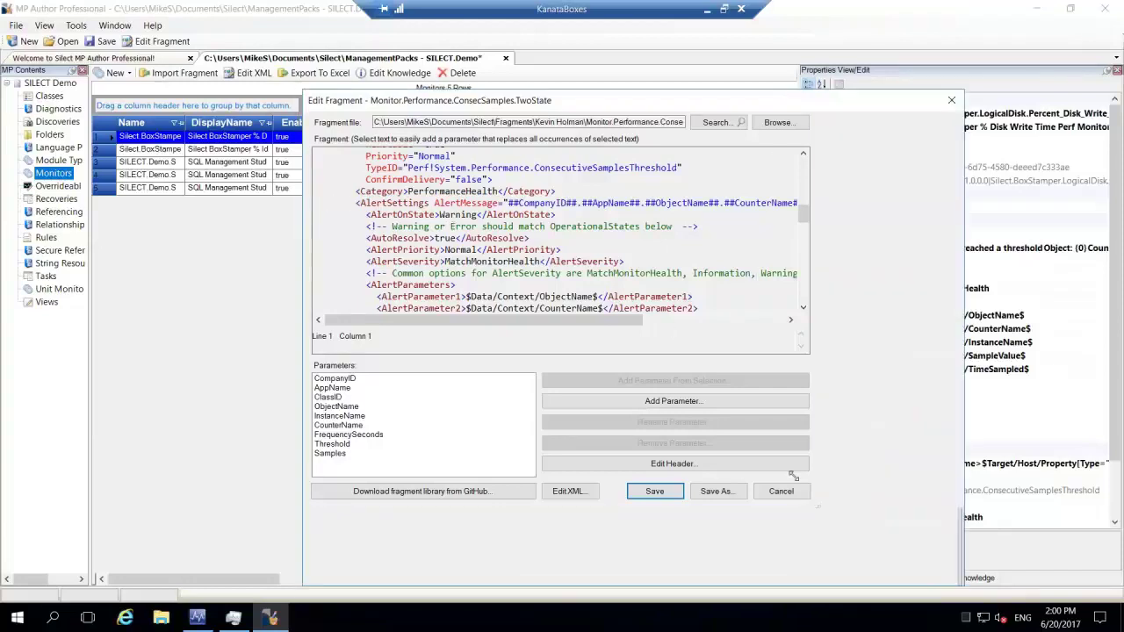
pyautogui.moveTo(334, 100); pyautogui.dragTo(268, 54)
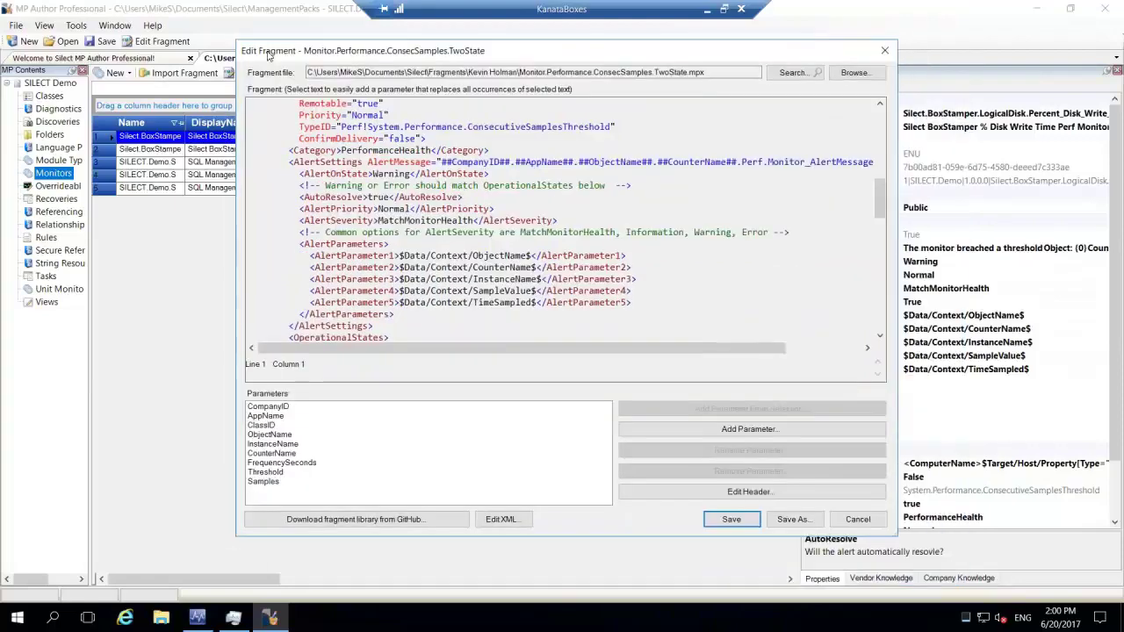
pyautogui.click(248, 161)
pyautogui.scroll(-1, 439, 288)
pyautogui.scroll(-3, 437, 290)
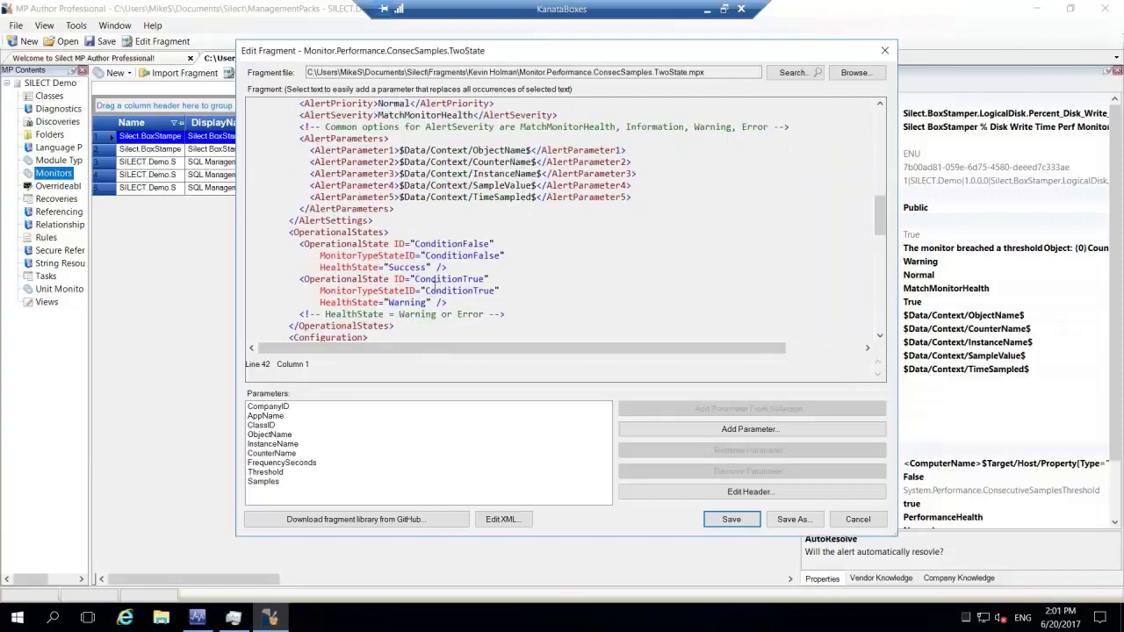
pyautogui.scroll(2, 446, 291)
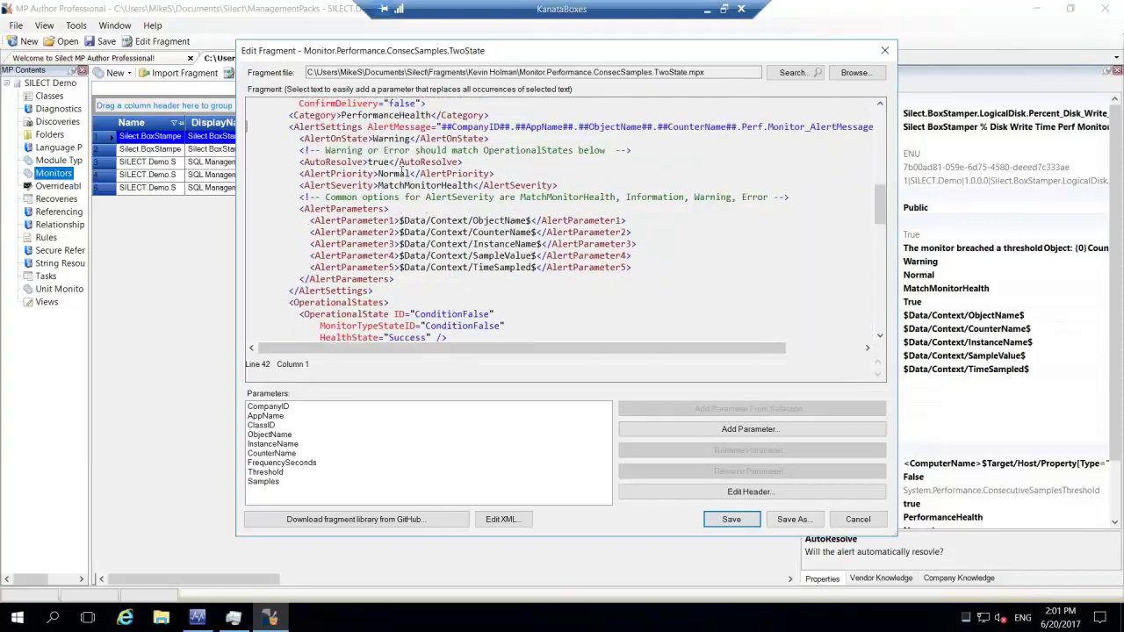
pyautogui.doubleClick(378, 162)
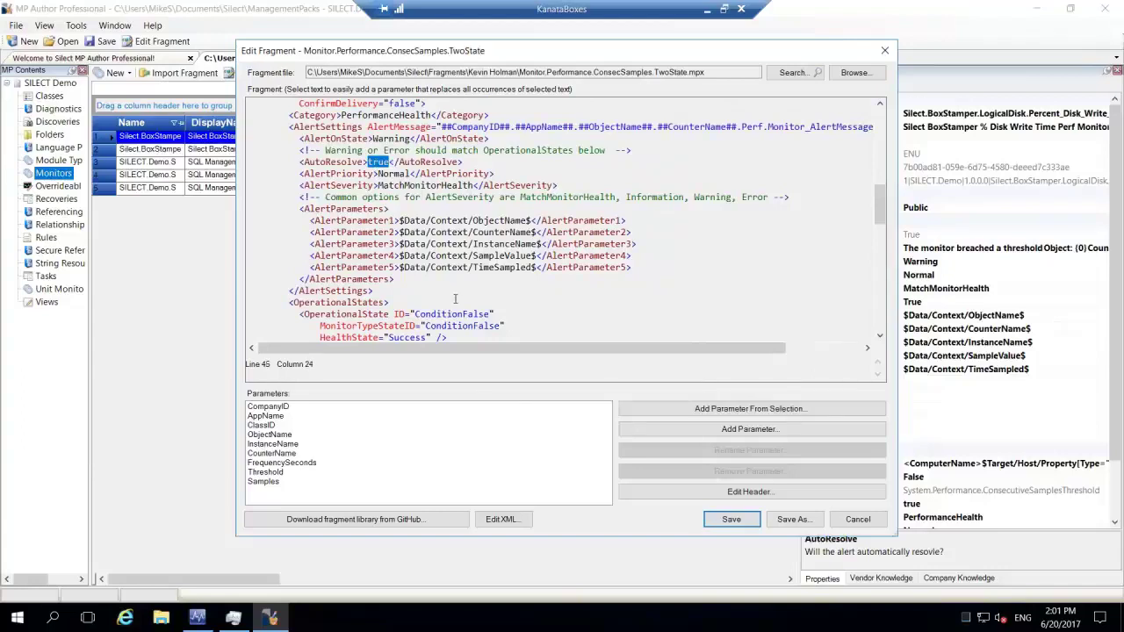
# Step: Set AutoResolve to false in the AlertSettings of the fragment's XML and accept the edit
pyautogui.click(514, 523)
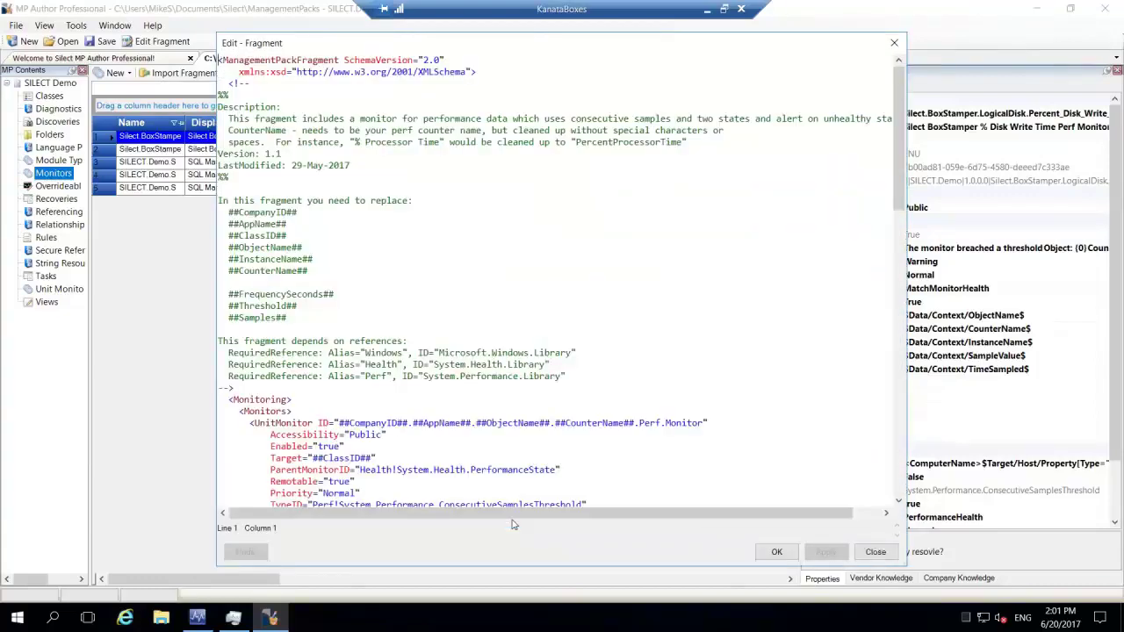
pyautogui.scroll(-6, 481, 302)
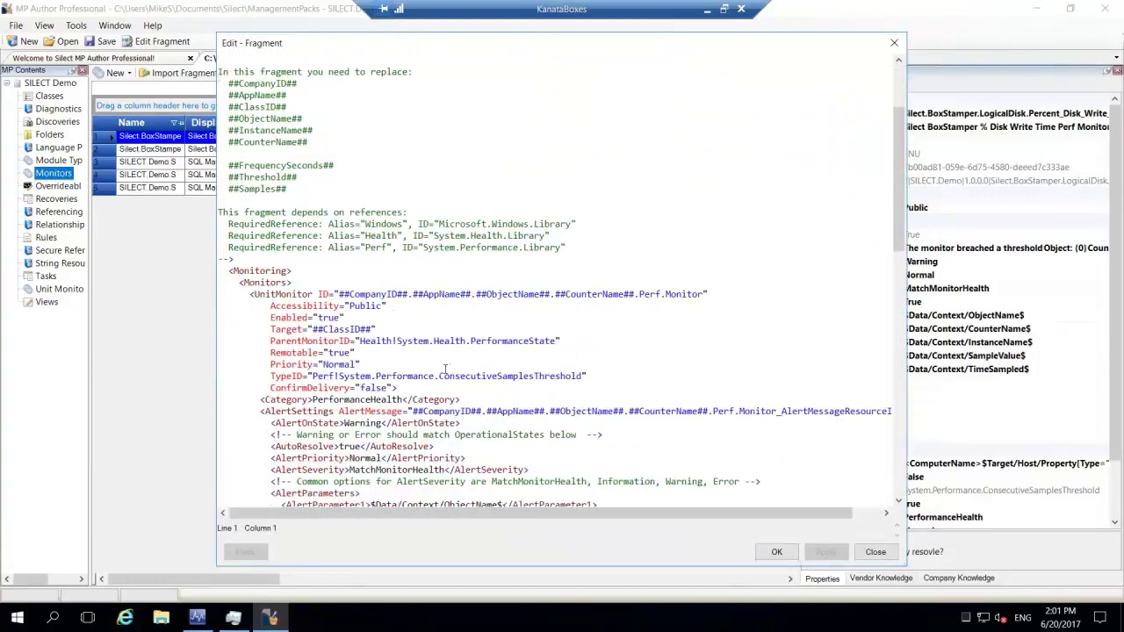
pyautogui.moveTo(338, 365); pyautogui.dragTo(361, 364)
pyautogui.write('false')
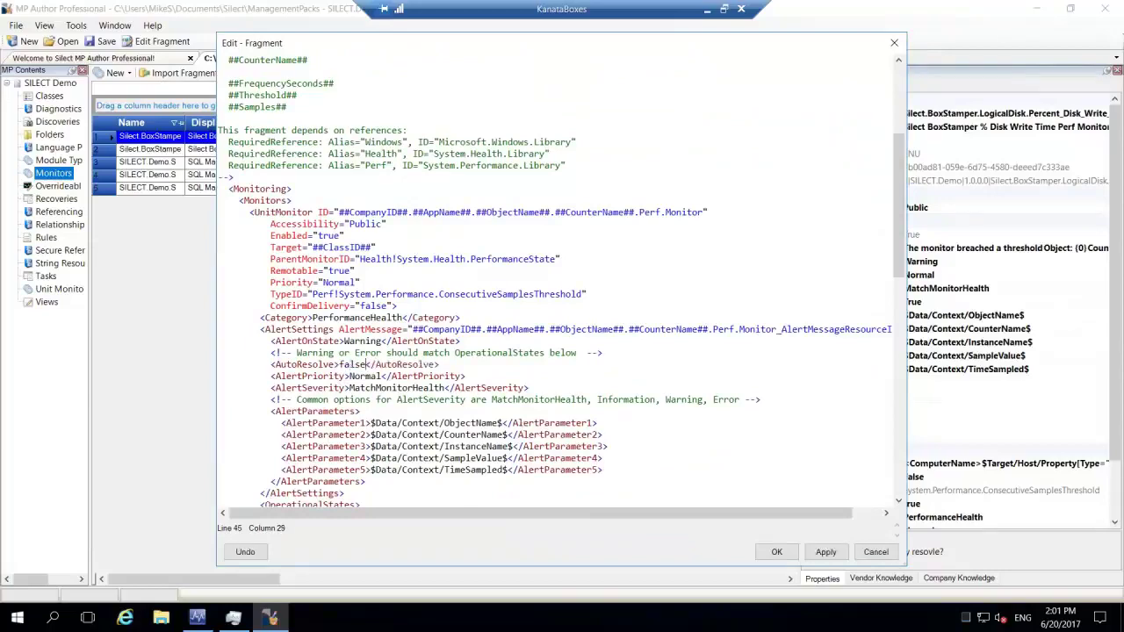
pyautogui.click(776, 551)
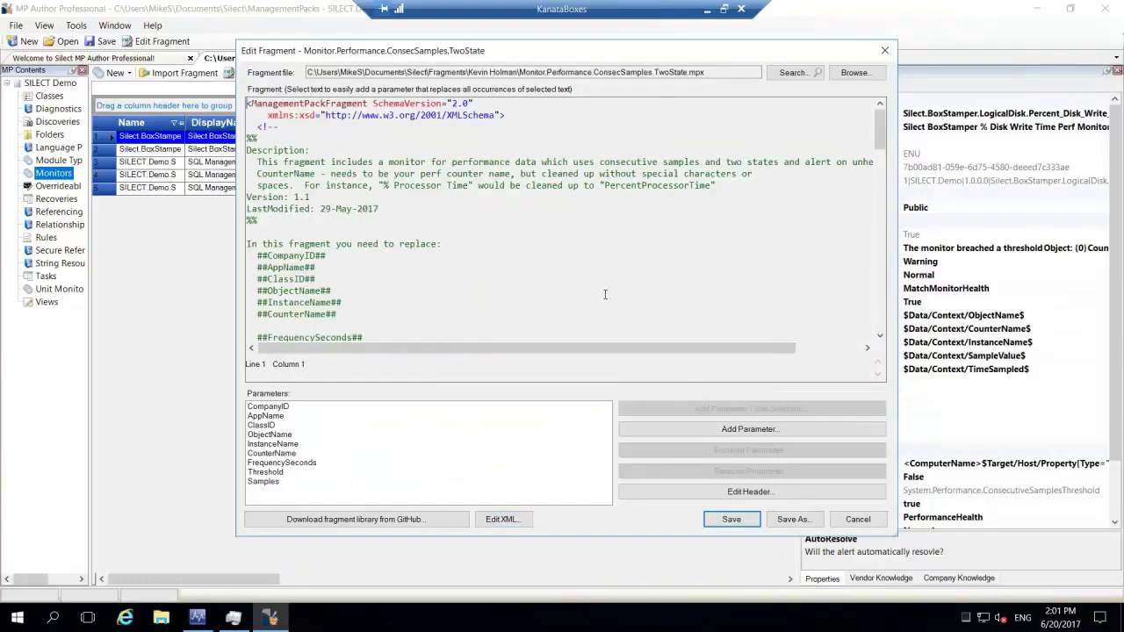
# Step: Save the edited fragment in the My Fragments folder as Monitor.Performance.ConsecSamples.TwoStateNoAutoResolve.mpx
pyautogui.scroll(-5, 604, 294)
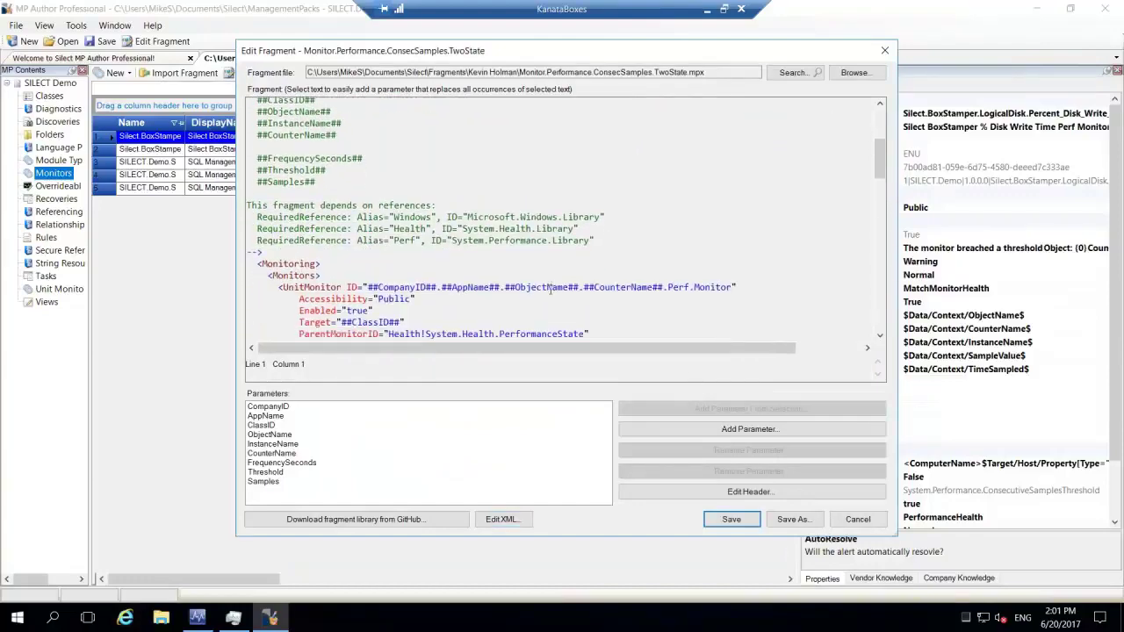
pyautogui.scroll(-2, 551, 288)
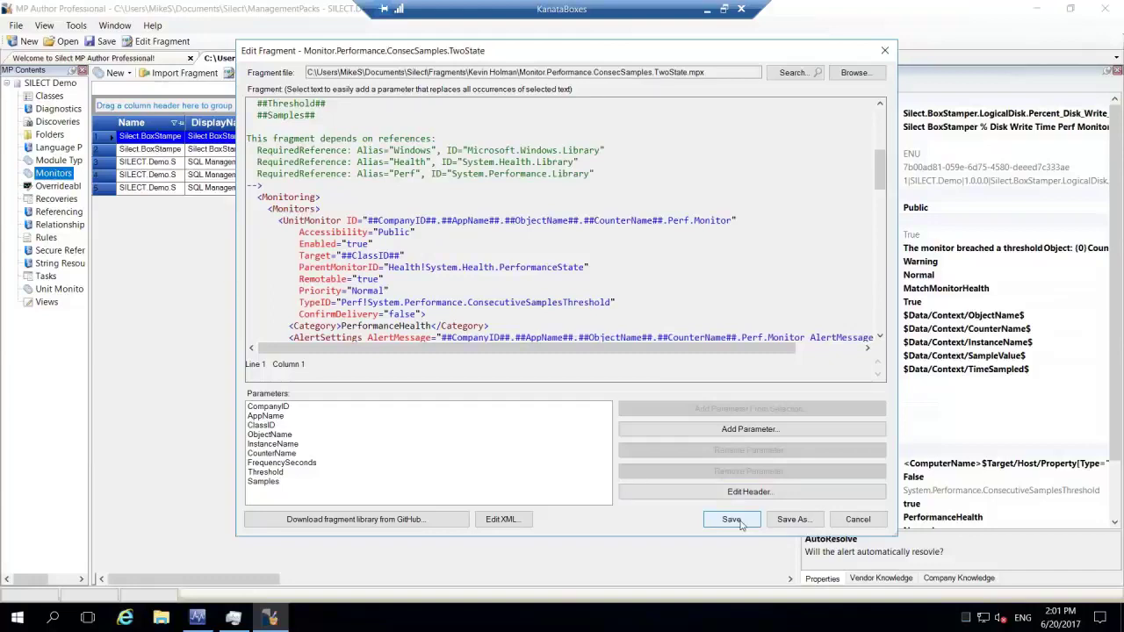
pyautogui.click(789, 519)
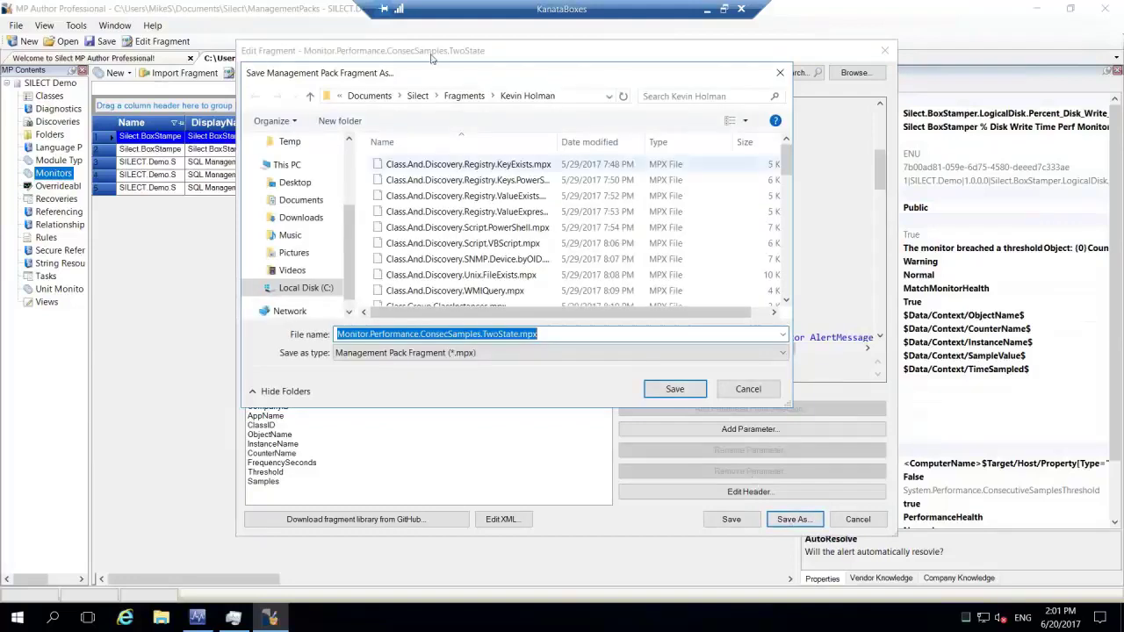
pyautogui.click(464, 96)
pyautogui.click(403, 181)
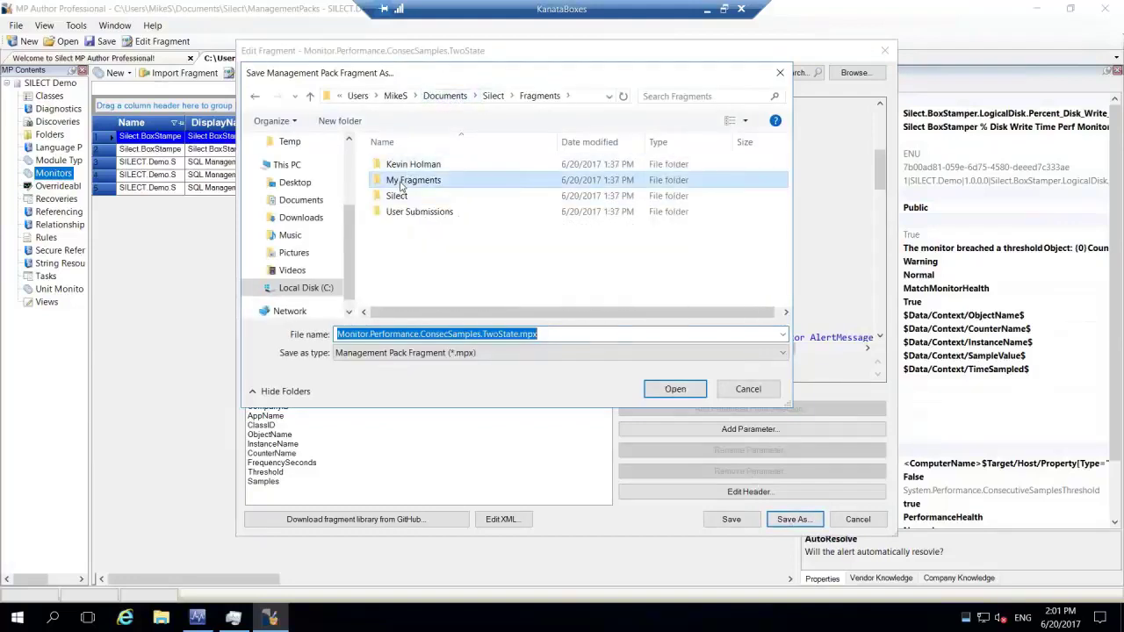
pyautogui.doubleClick(405, 182)
pyautogui.click(518, 334)
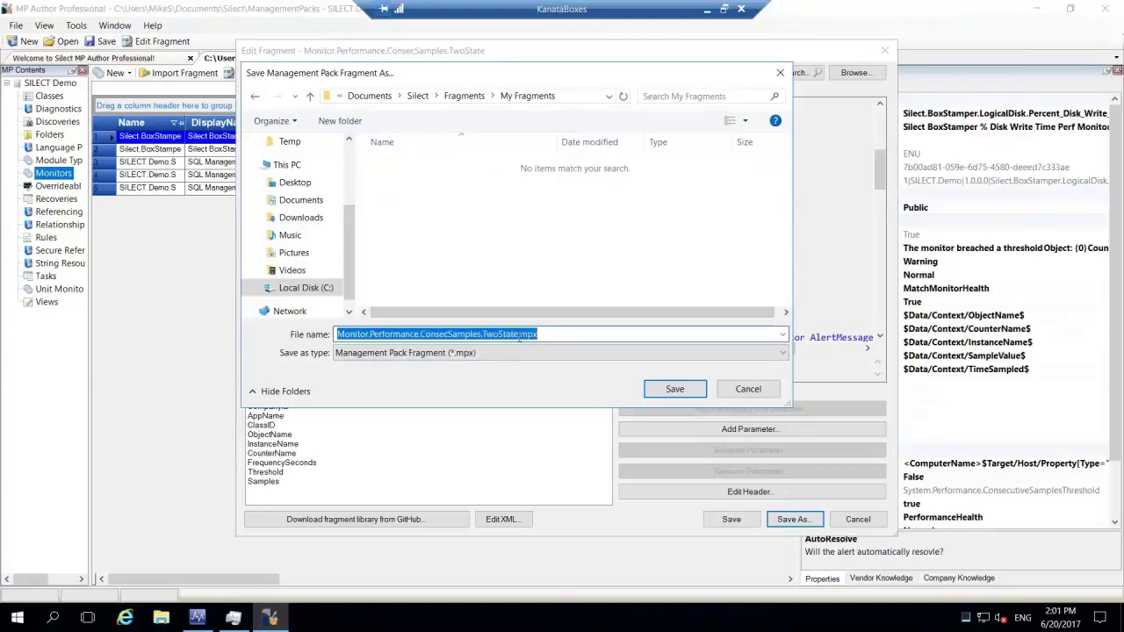
pyautogui.press('End')
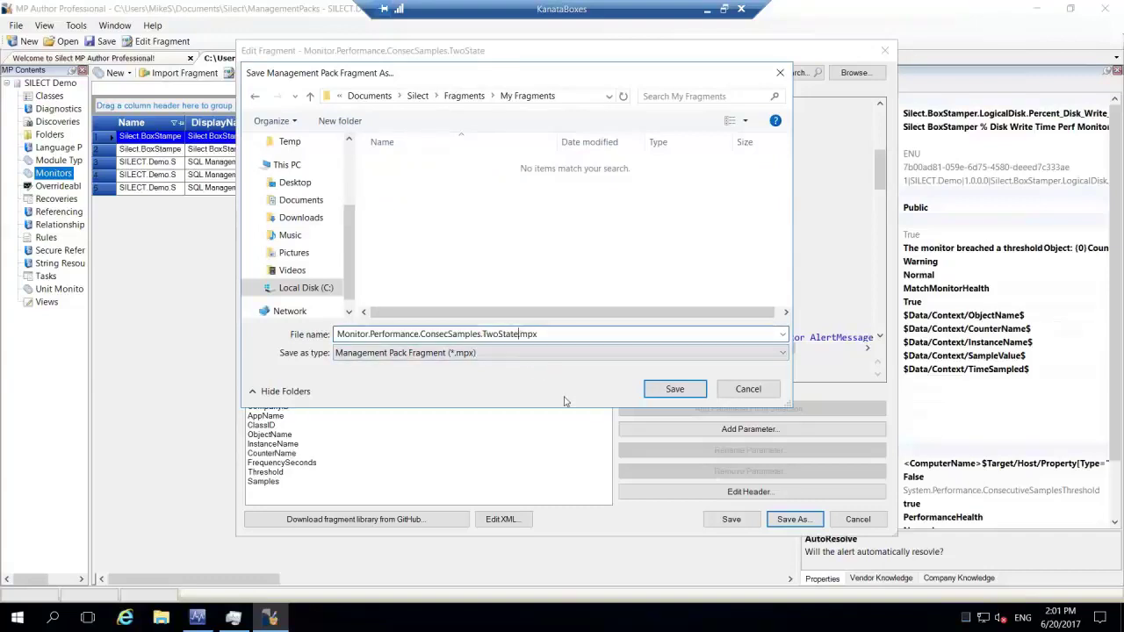
pyautogui.click(519, 333)
pyautogui.write('NoAutoResolve')
pyautogui.press('Return')
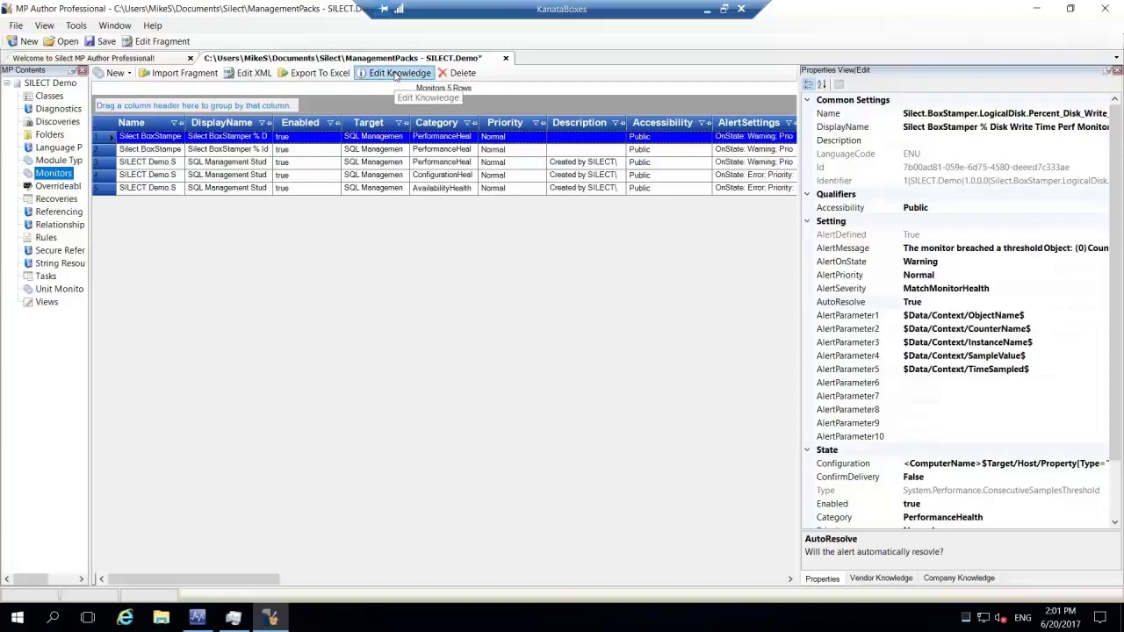
# Step: Look up the TwoStateNoAutoResolve fragment in the import search, filtered to Monitors with the CounterName parameter, and leave without importing
pyautogui.click(214, 77)
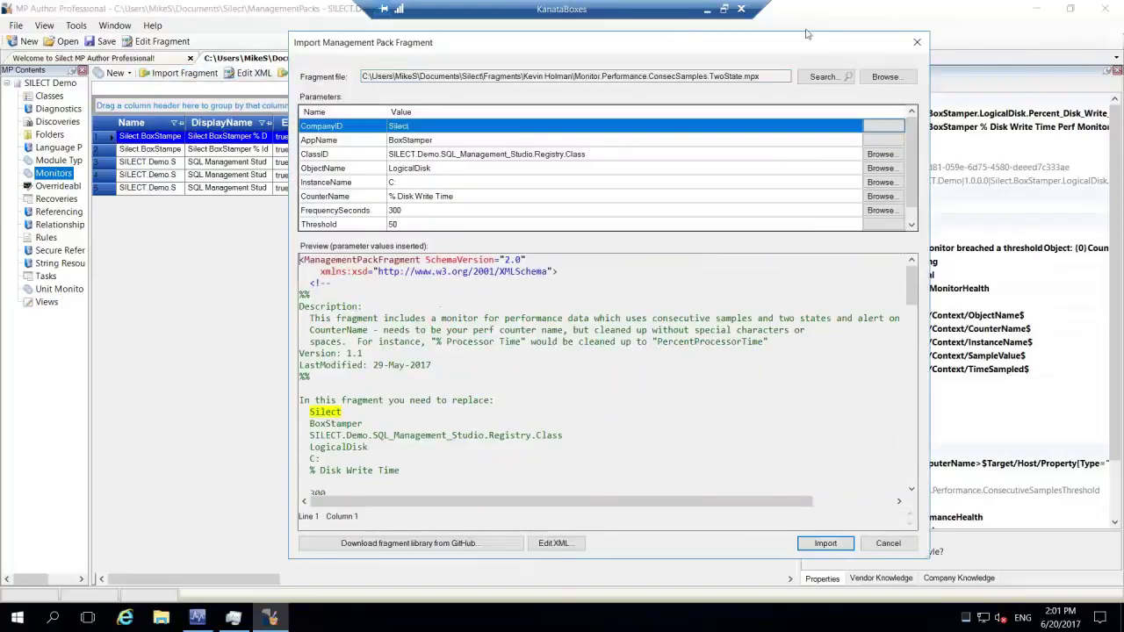
pyautogui.click(822, 77)
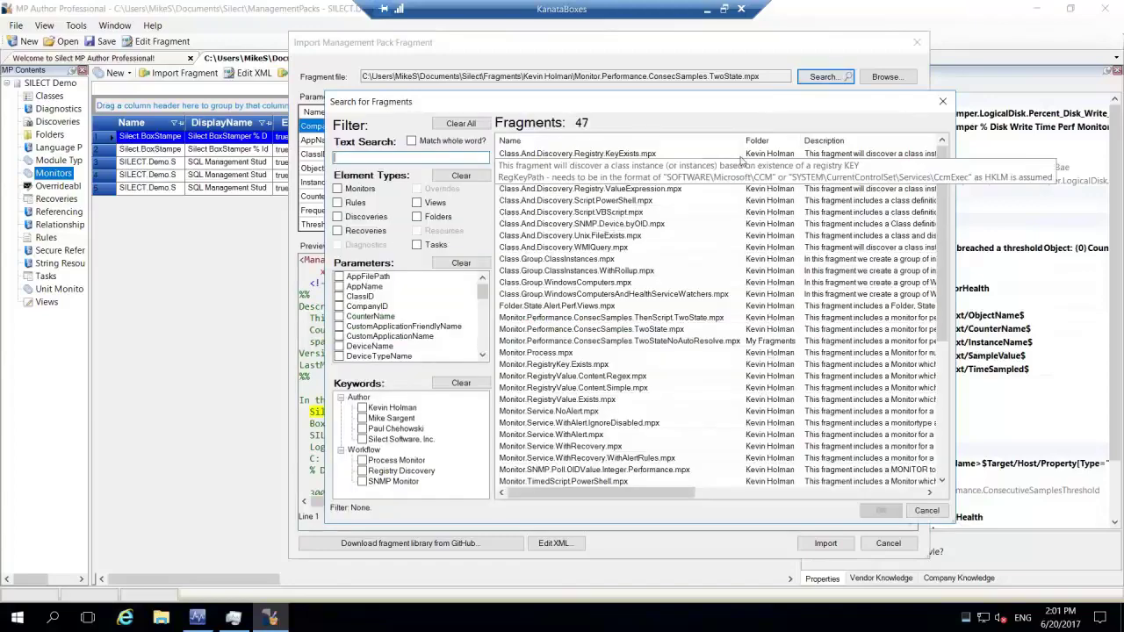
pyautogui.click(338, 189)
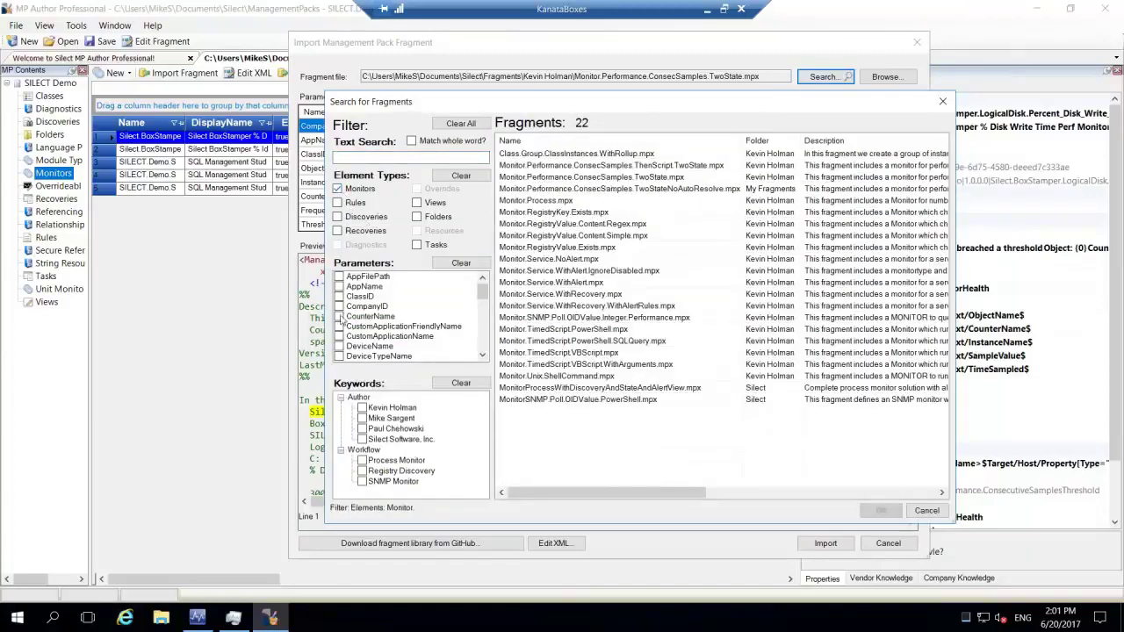
pyautogui.click(339, 316)
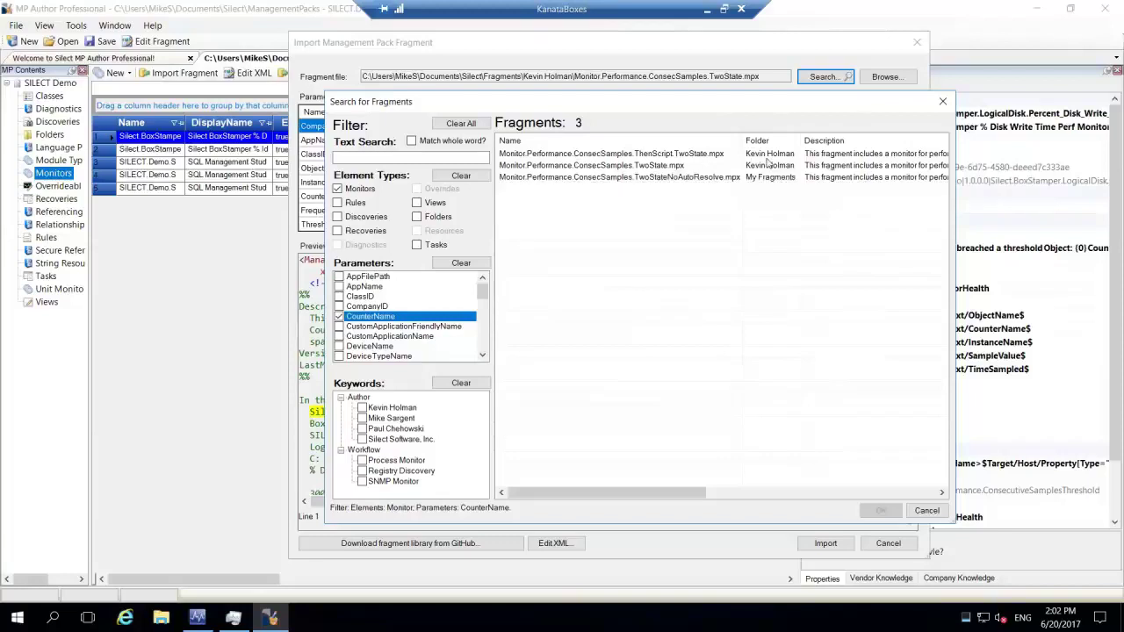
pyautogui.click(602, 178)
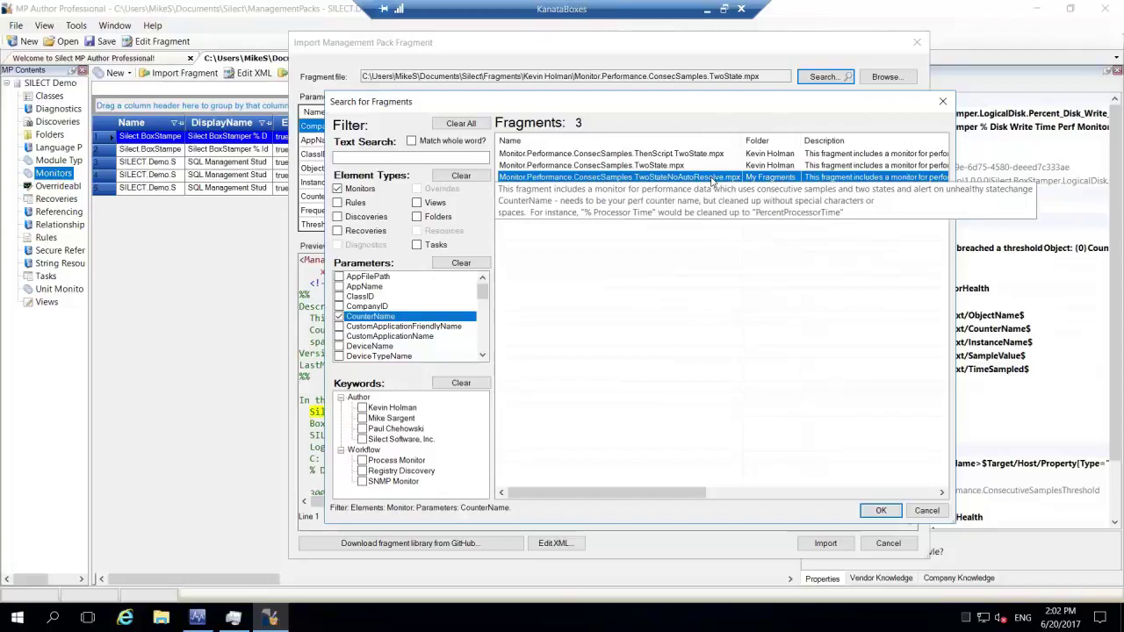
pyautogui.click(924, 510)
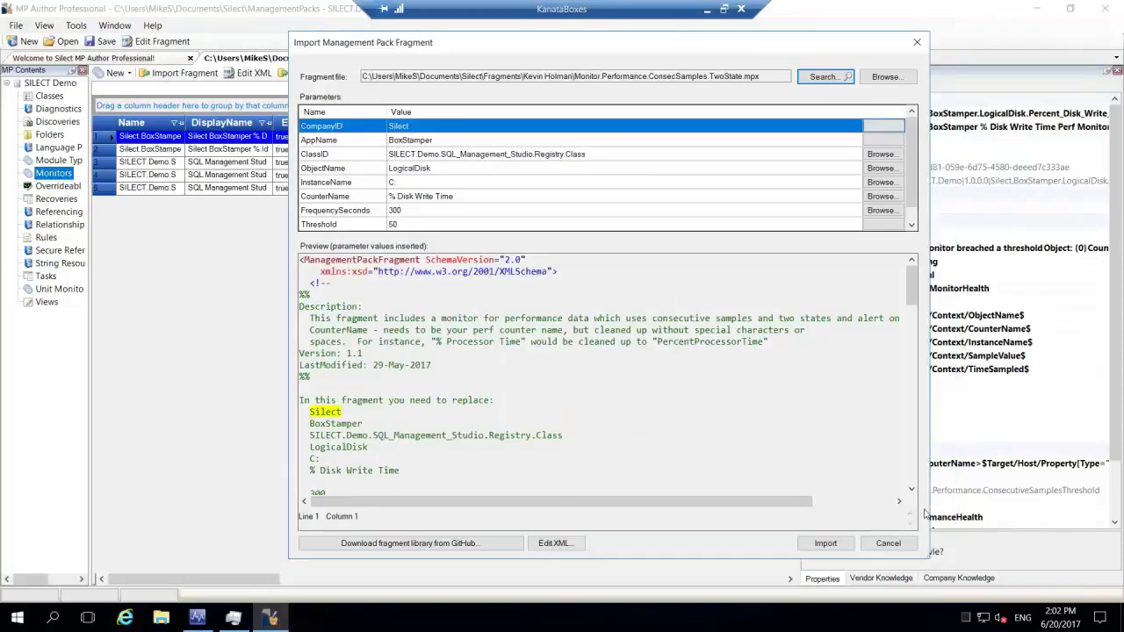
pyautogui.click(916, 44)
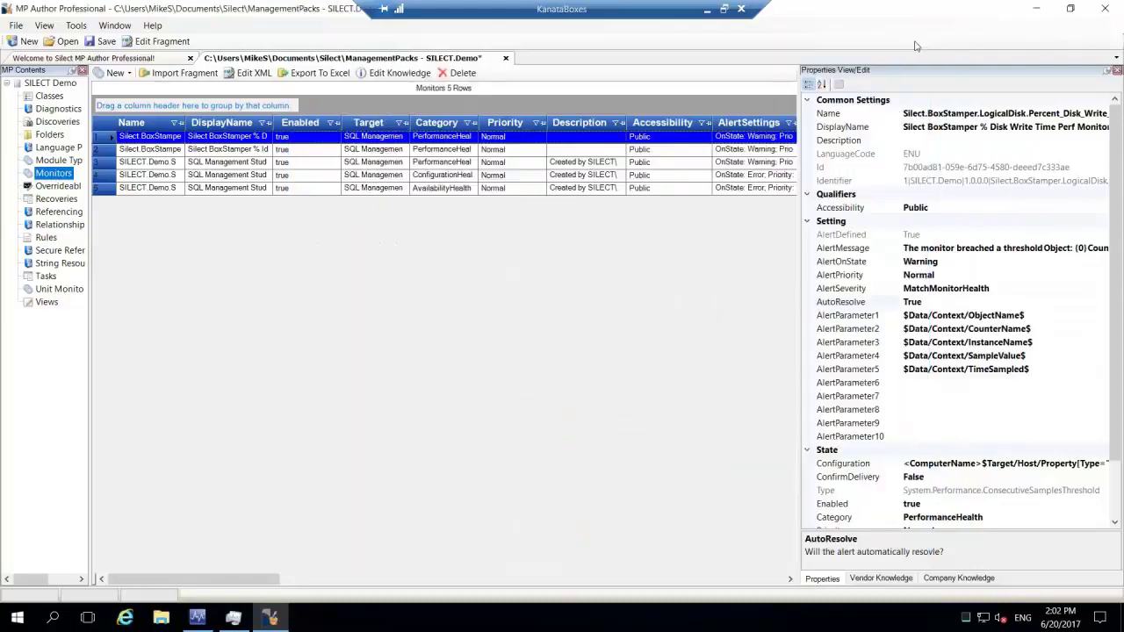
# Step: Open the TwoStateNoAutoResolve fragment for editing and go to the AutoResolve element in its AlertSettings XML
pyautogui.click(174, 47)
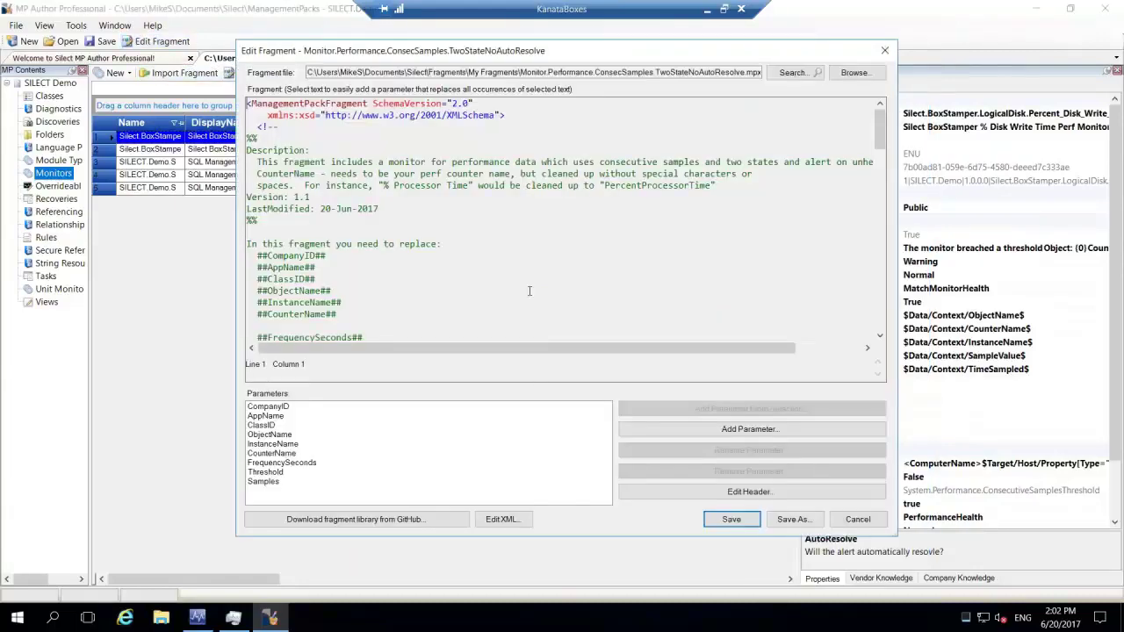
pyautogui.scroll(-10, 544, 244)
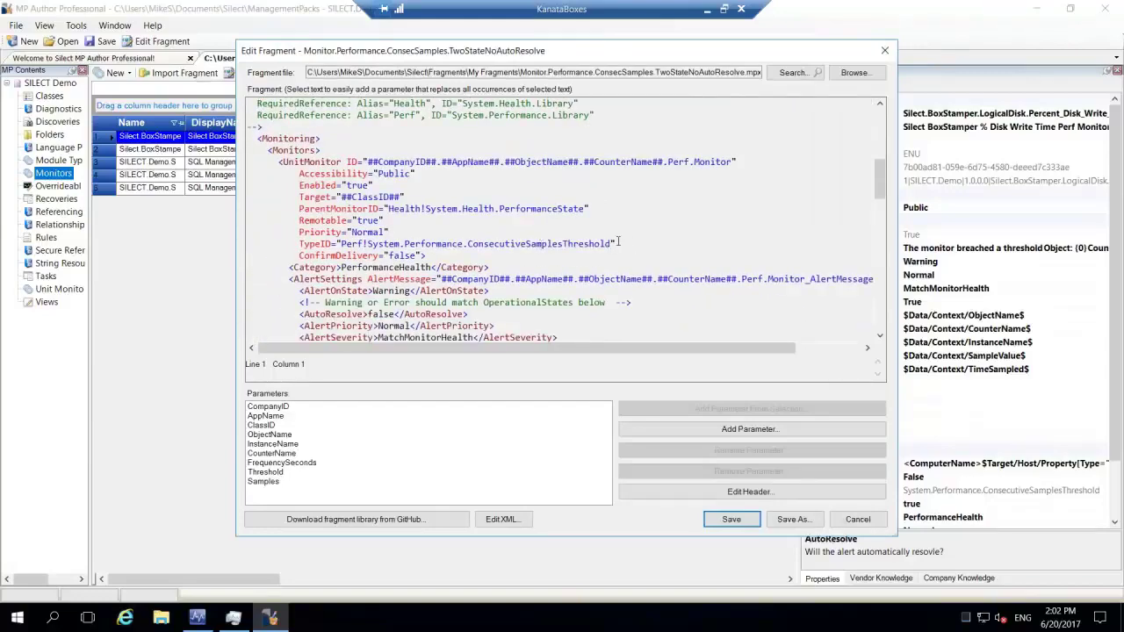
pyautogui.scroll(-2, 618, 242)
pyautogui.scroll(2, 613, 242)
pyautogui.scroll(-1, 543, 230)
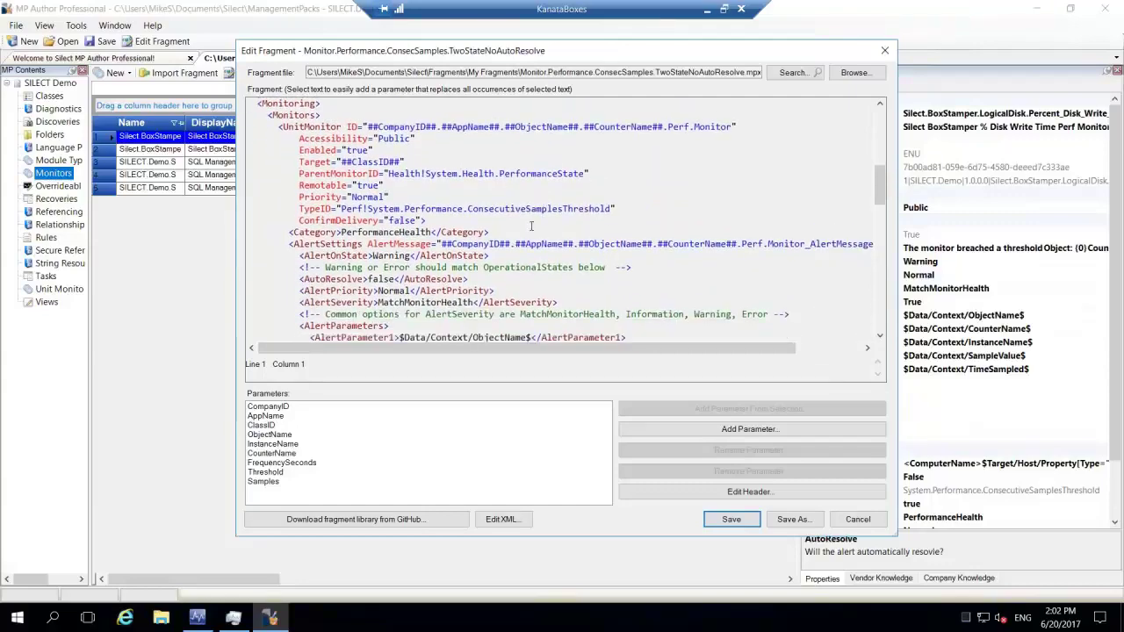
pyautogui.scroll(-2, 525, 208)
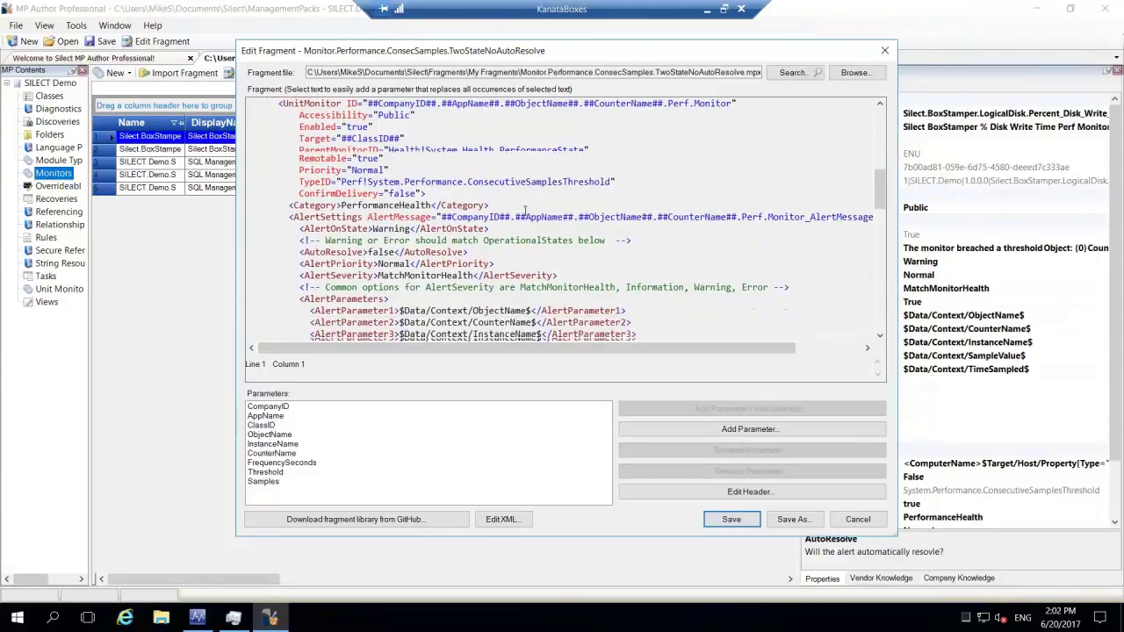
pyautogui.scroll(-1, 455, 231)
pyautogui.scroll(-1, 453, 231)
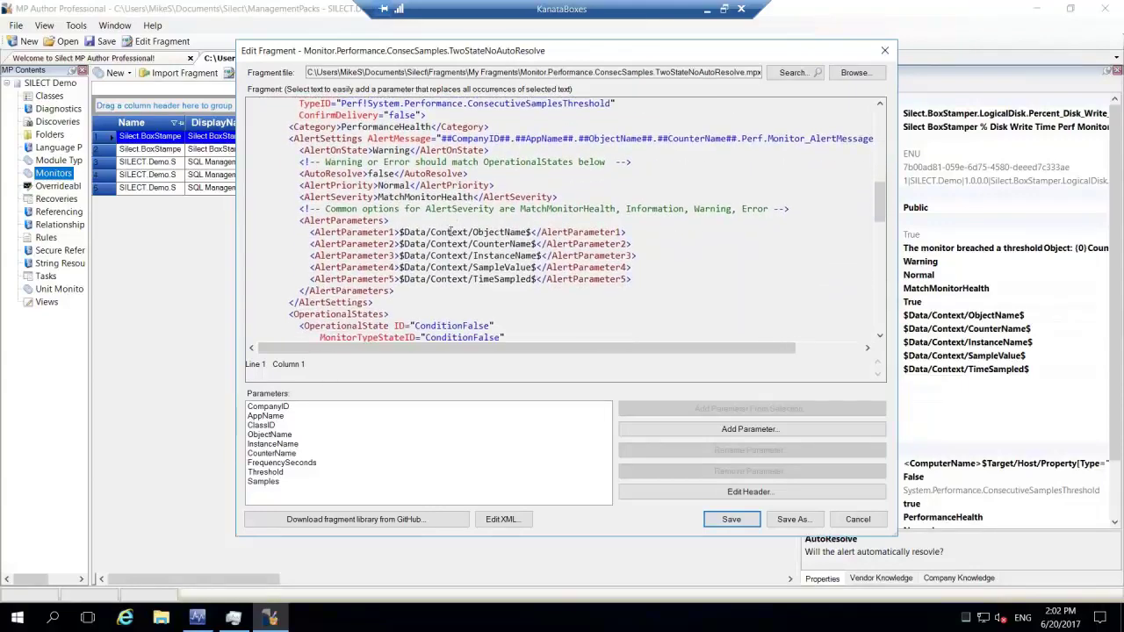
# Step: Replace only this occurrence of the AutoResolve element's false value with a new AutoResolve parameter and save the fragment
pyautogui.click(378, 173)
pyautogui.doubleClick(379, 173)
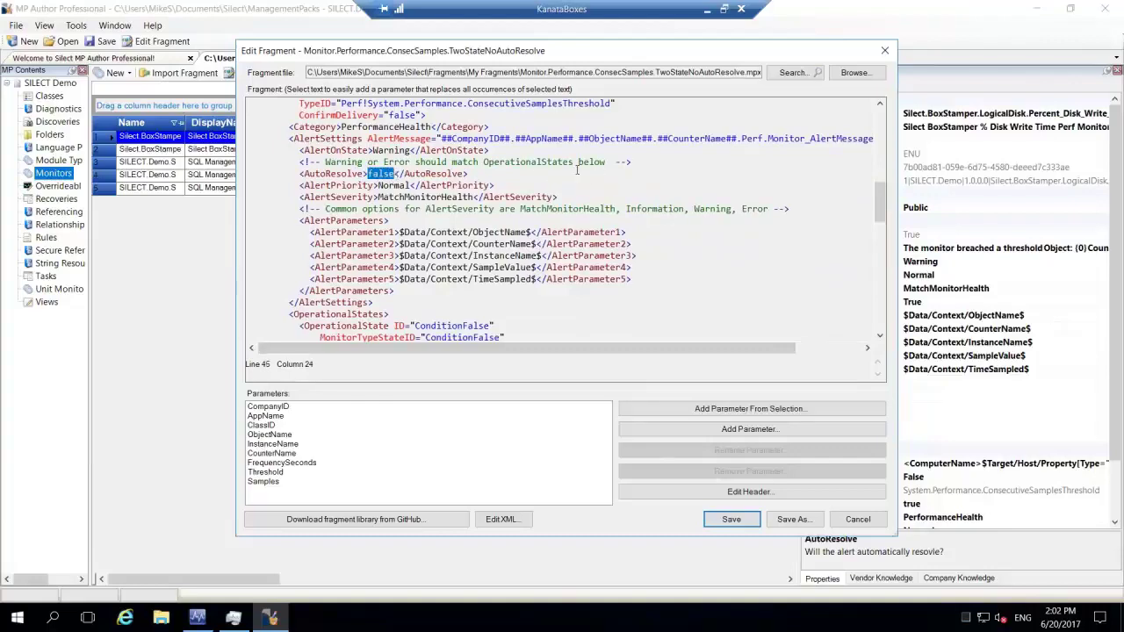
pyautogui.click(747, 409)
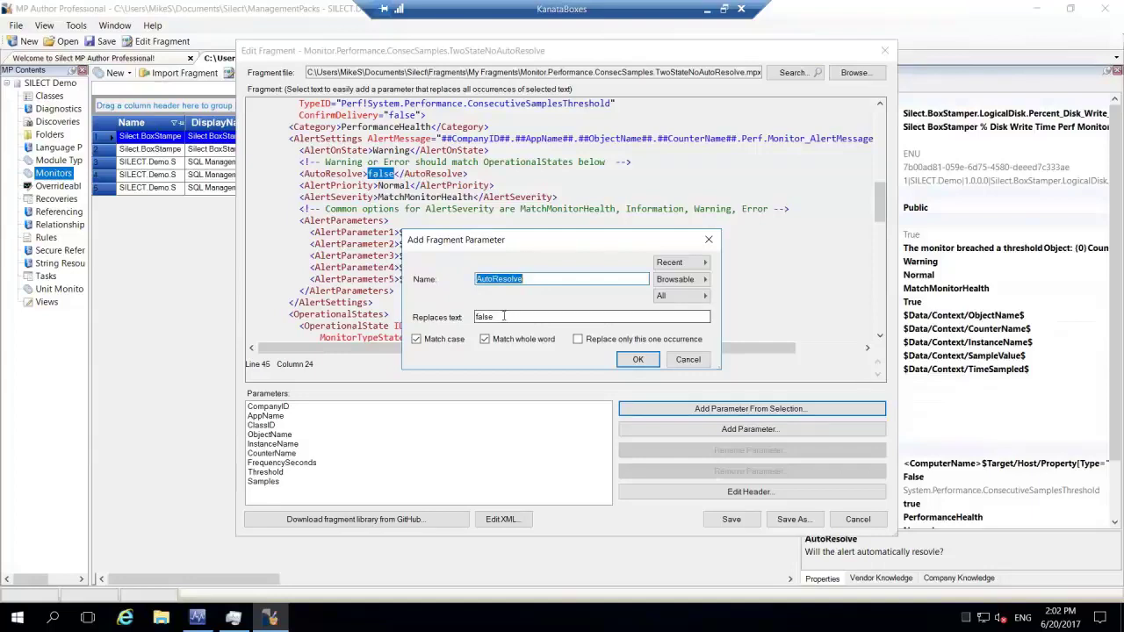
pyautogui.click(578, 339)
pyautogui.click(637, 359)
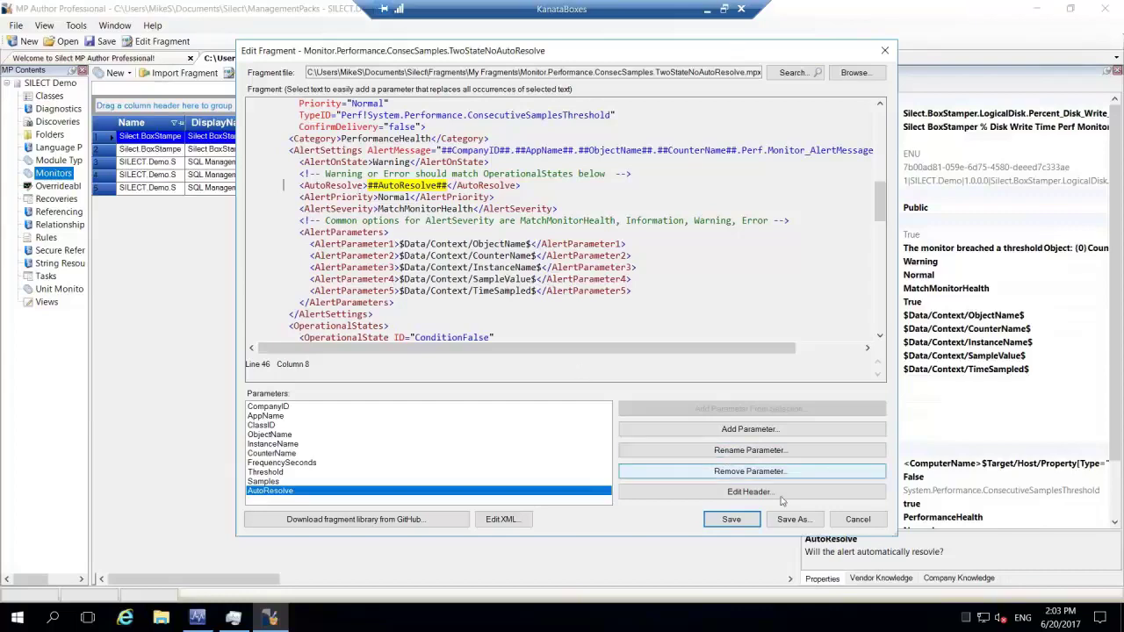
pyautogui.click(731, 519)
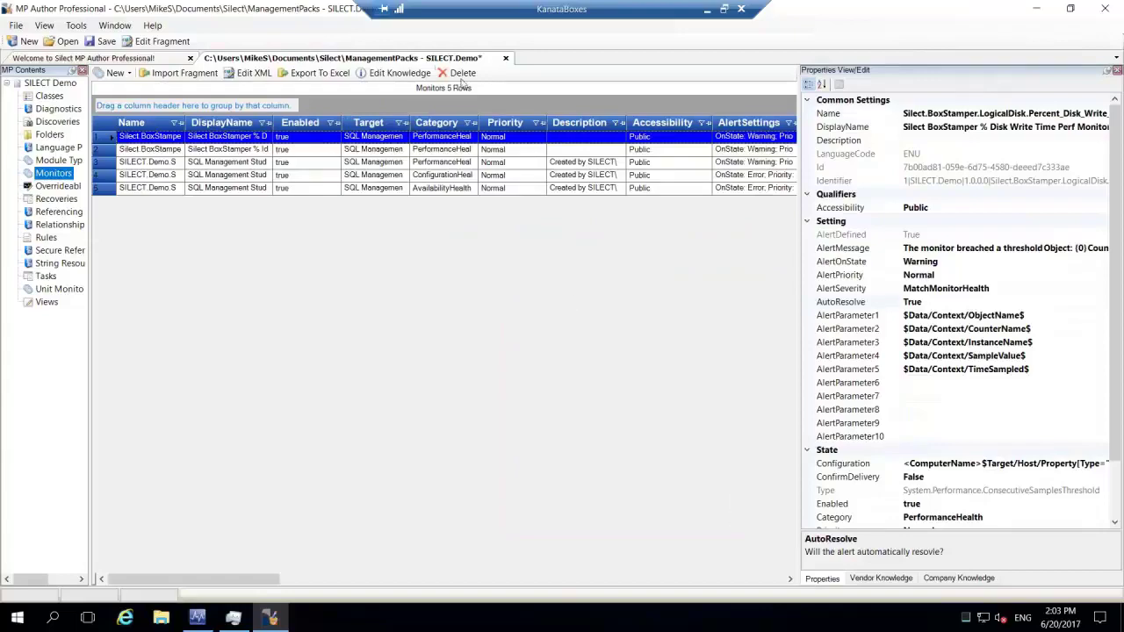
# Step: Start a fragment import and choose Monitor.Performance.ConsecSamples.TwoStateNoAutoResolve.mpx by filtering fragments for monitors with the AutoResolve parameter
pyautogui.click(200, 77)
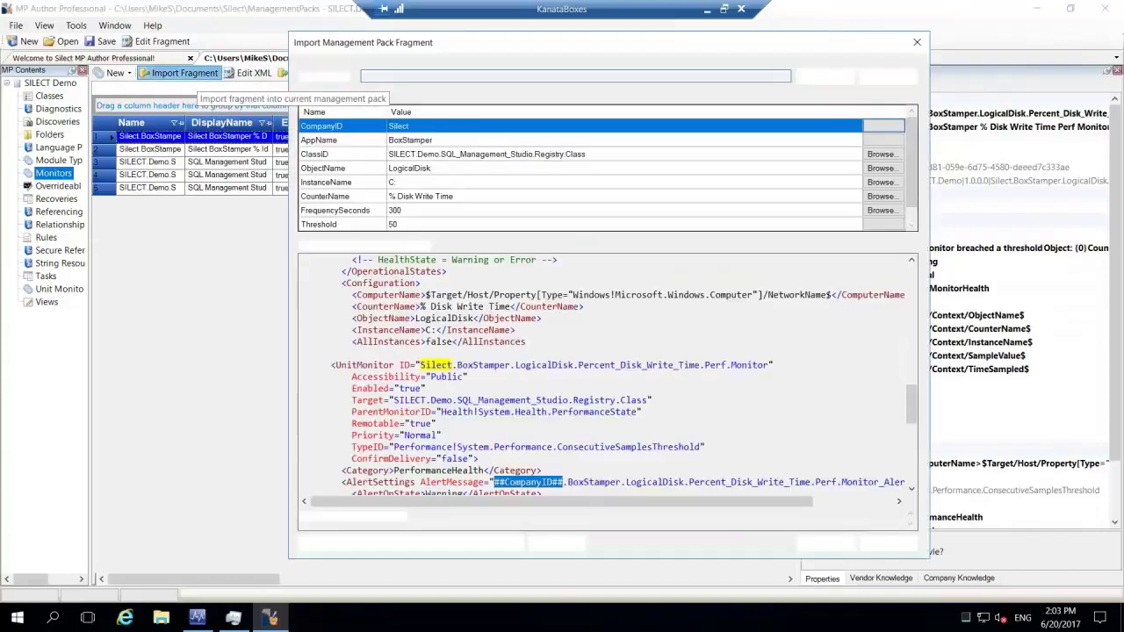
pyautogui.click(823, 78)
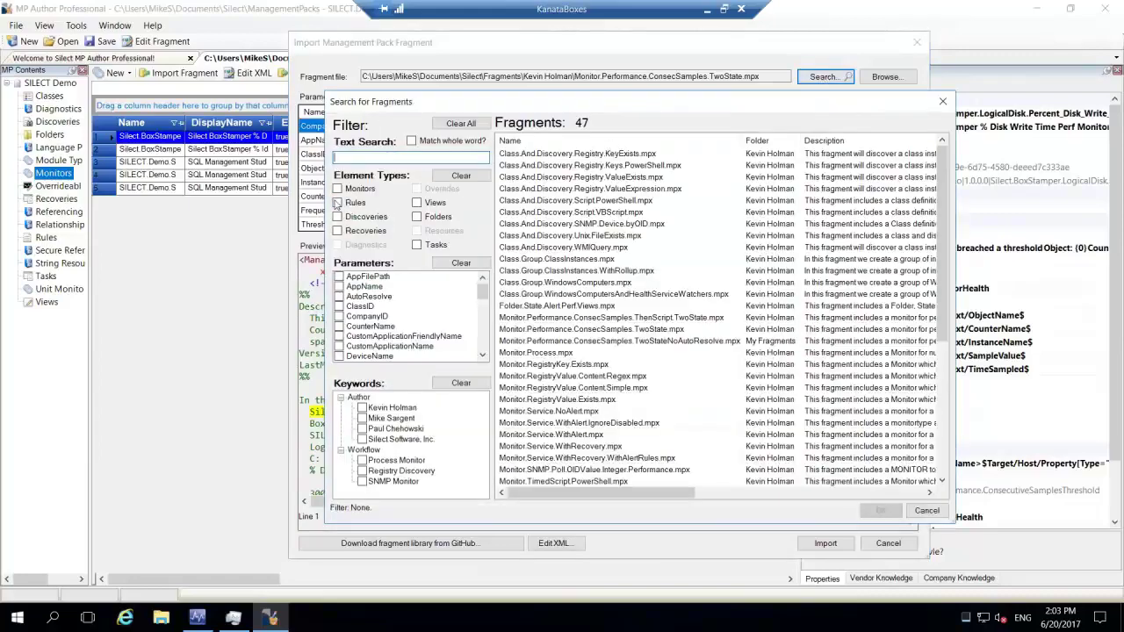
pyautogui.click(337, 189)
pyautogui.click(339, 327)
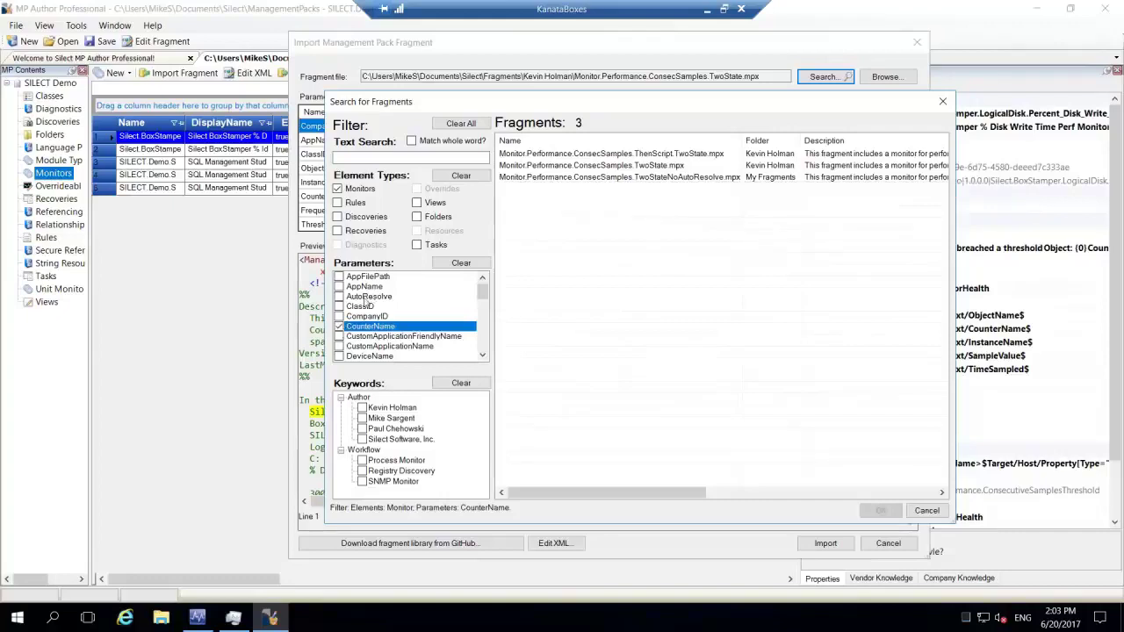
pyautogui.click(339, 326)
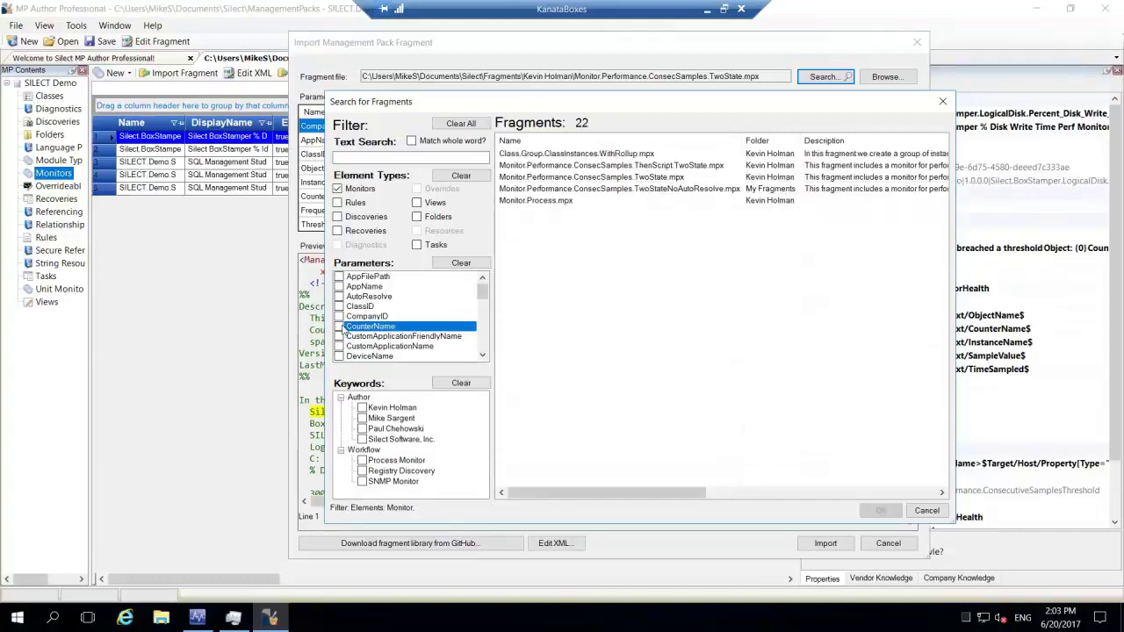
pyautogui.click(339, 297)
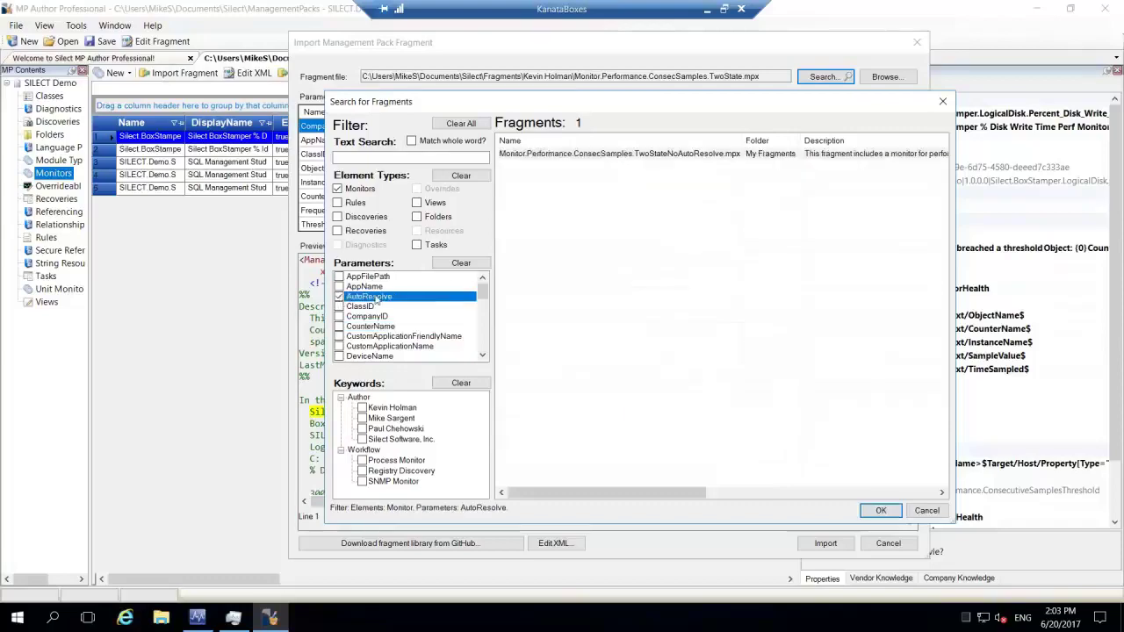
pyautogui.click(881, 510)
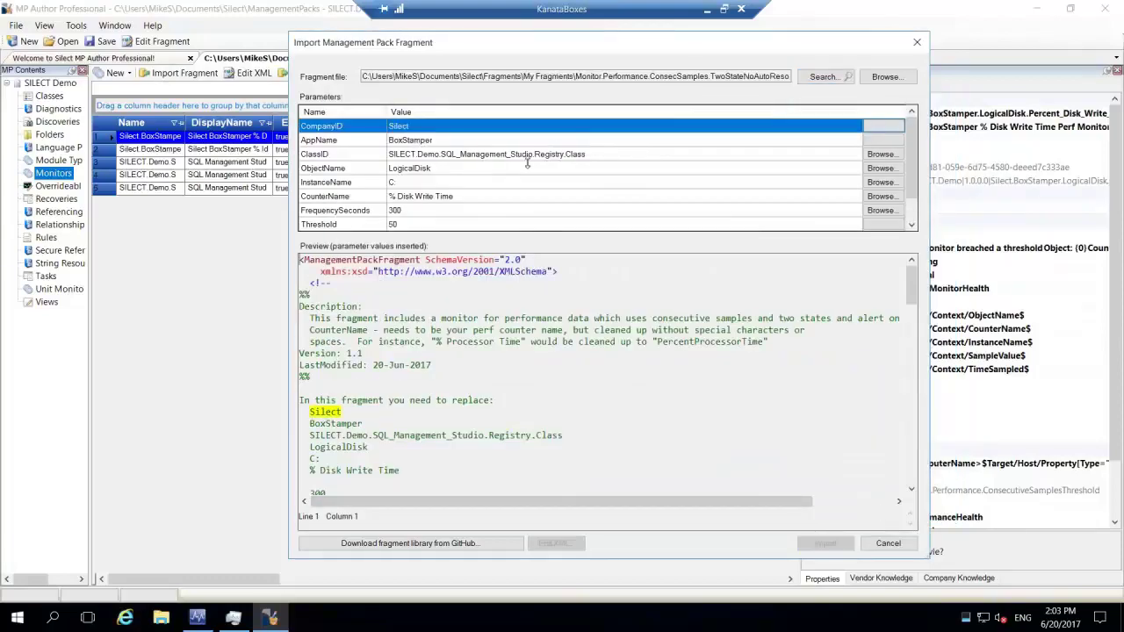
# Step: Set the fragment's AutoResolve parameter to true
pyautogui.scroll(-1, 560, 163)
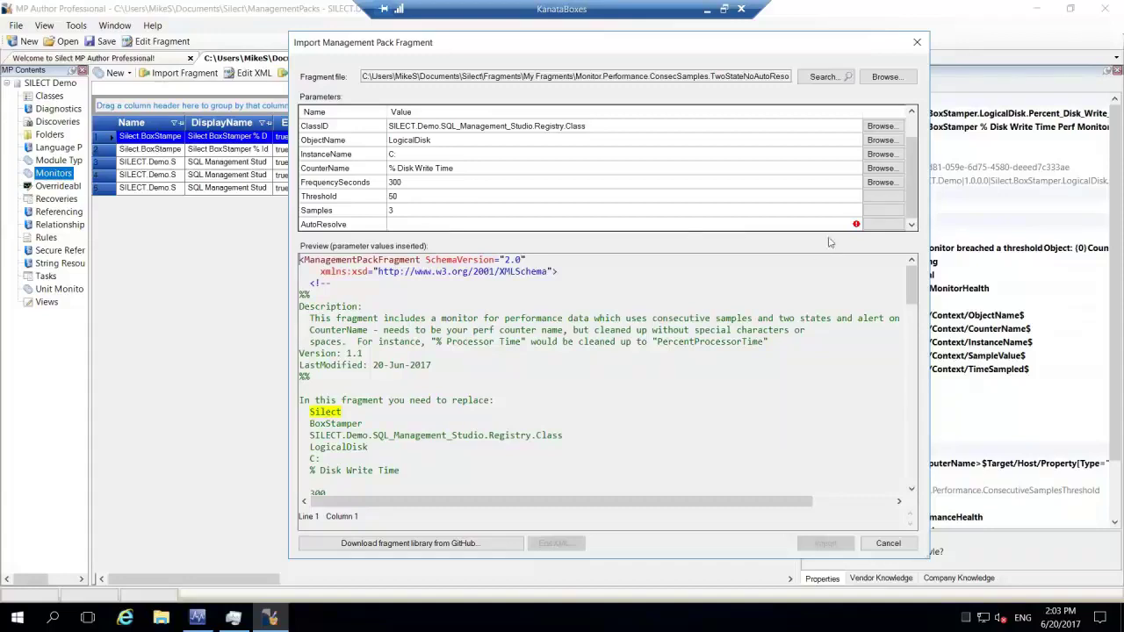
pyautogui.moveTo(857, 228)
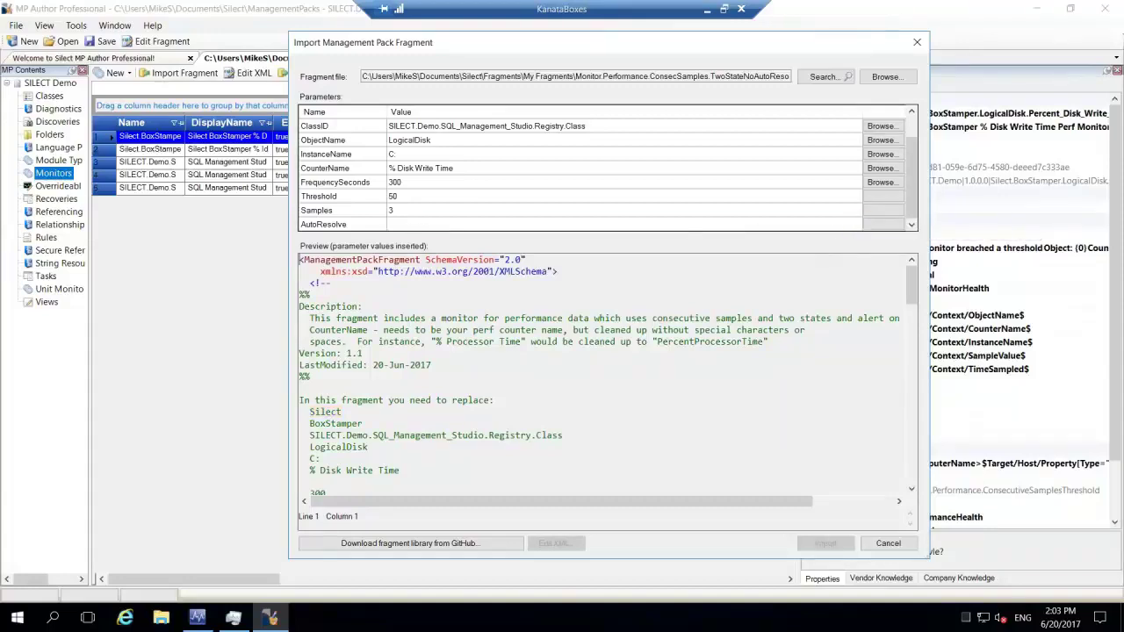
pyautogui.click(412, 225)
pyautogui.click(432, 230)
pyautogui.write('true')
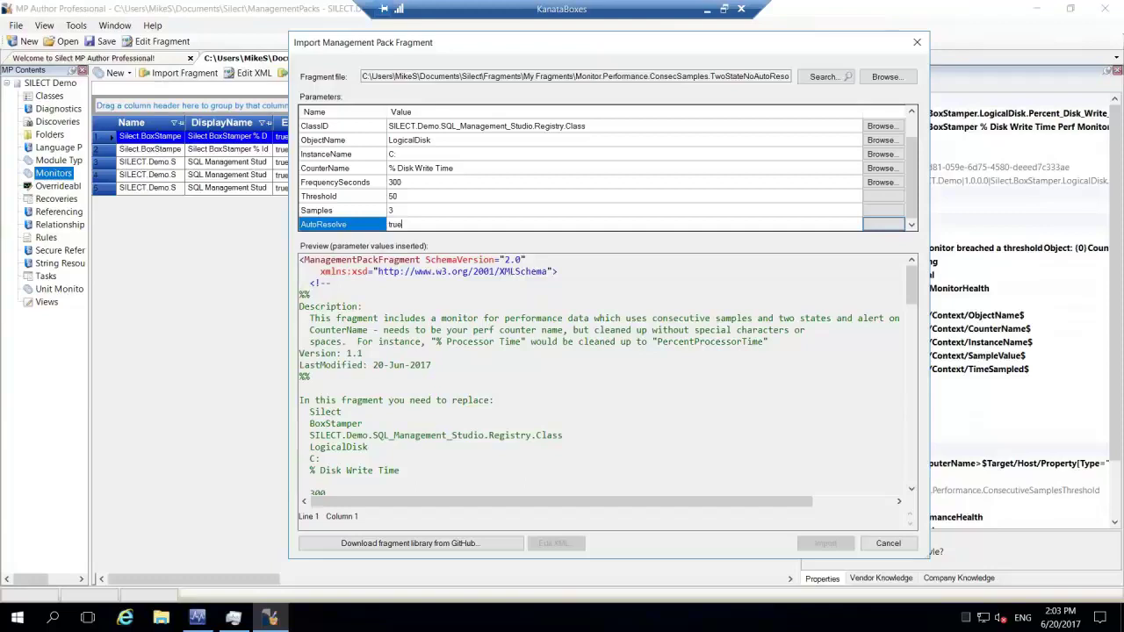
pyautogui.press('BackSpace')
pyautogui.press('BackSpace')
pyautogui.press('BackSpace')
pyautogui.press('BackSpace')
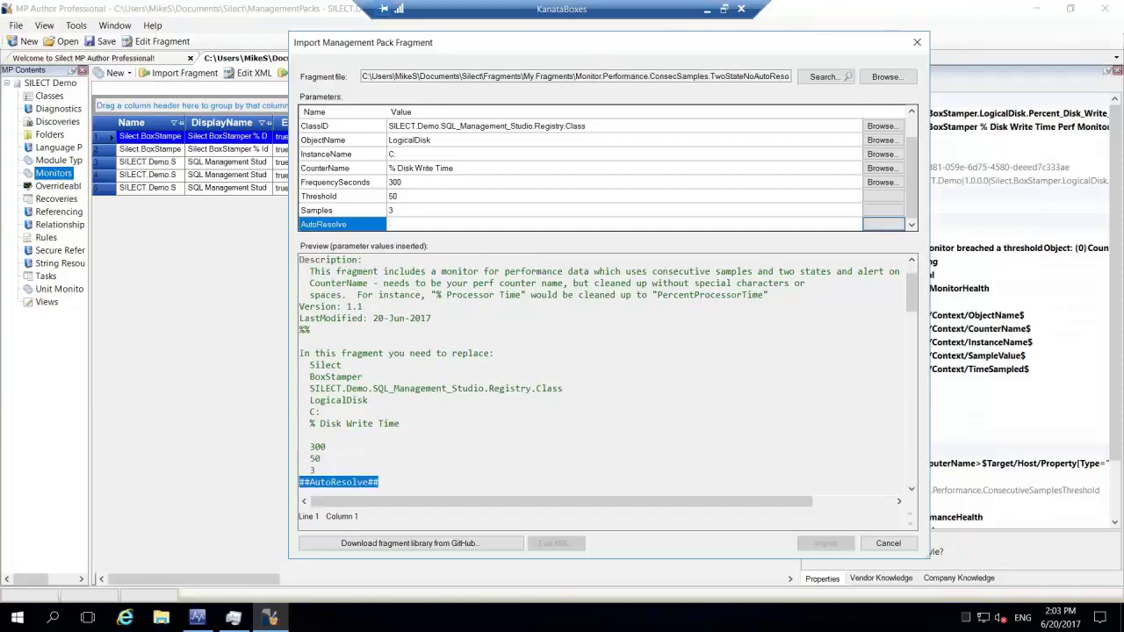
pyautogui.write('true')
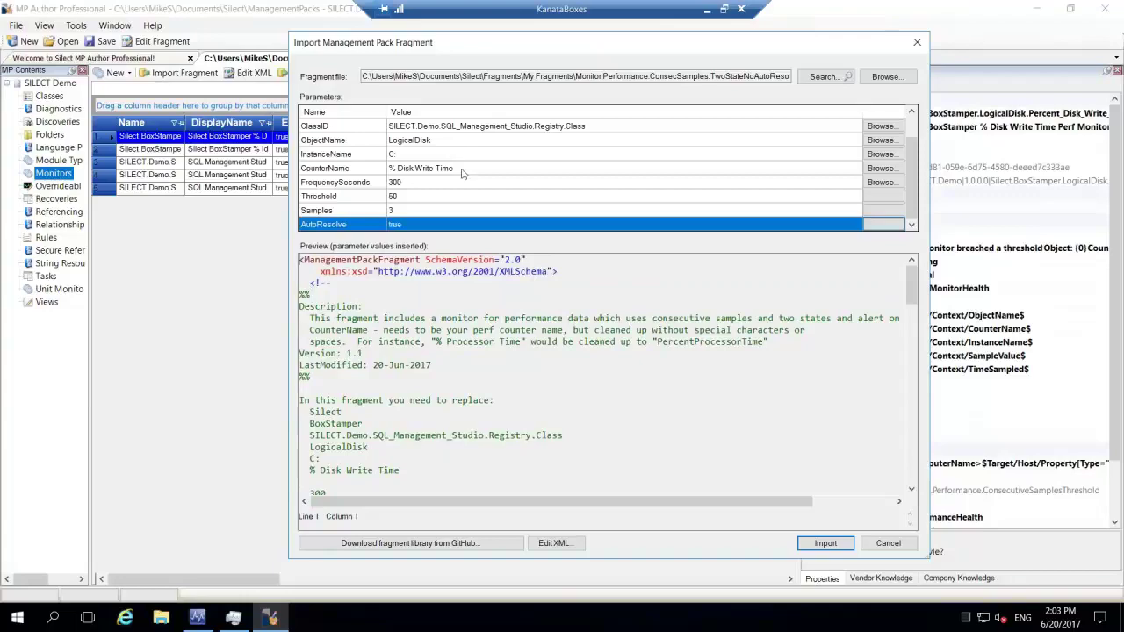
# Step: Change the fragment's performance counter to % Free Space and import the fragment into the management pack
pyautogui.click(881, 169)
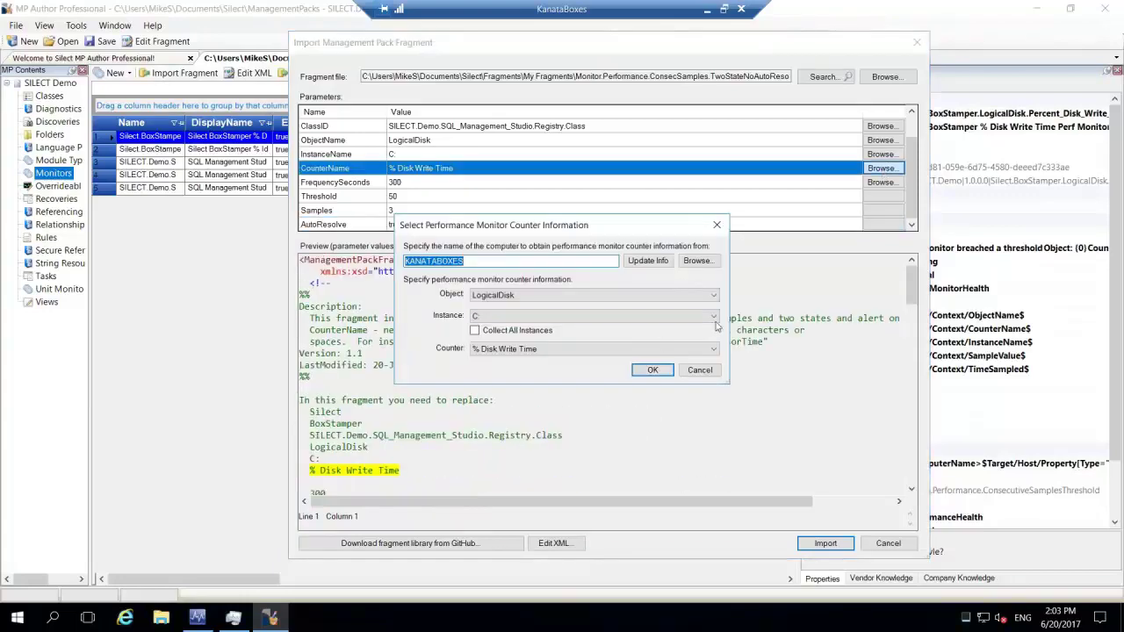
pyautogui.click(712, 350)
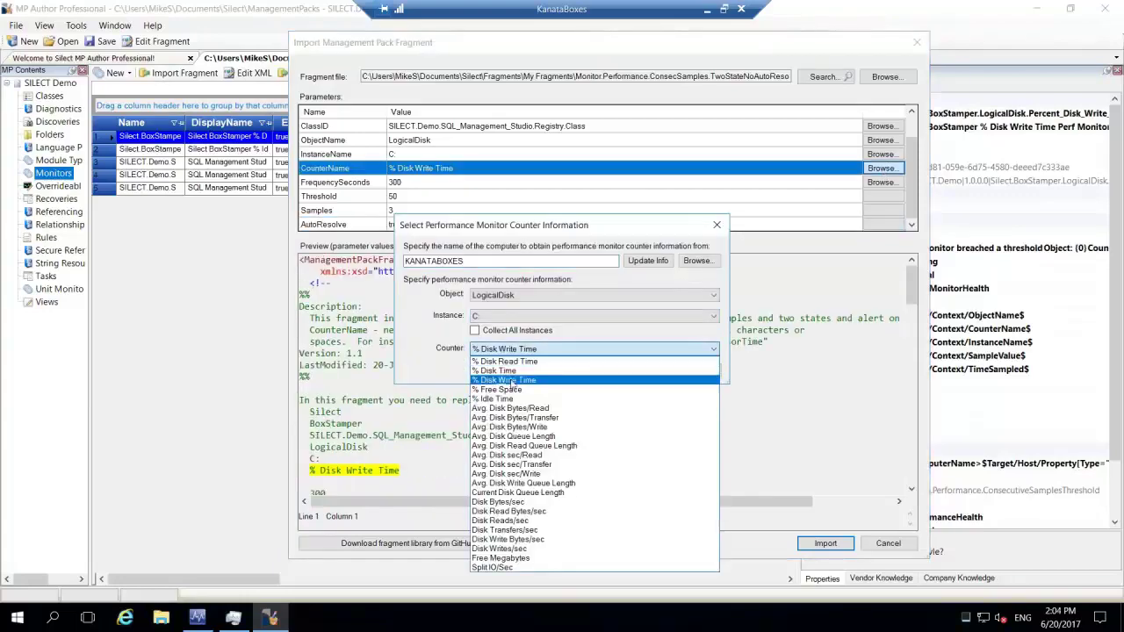
pyautogui.click(512, 391)
pyautogui.click(651, 372)
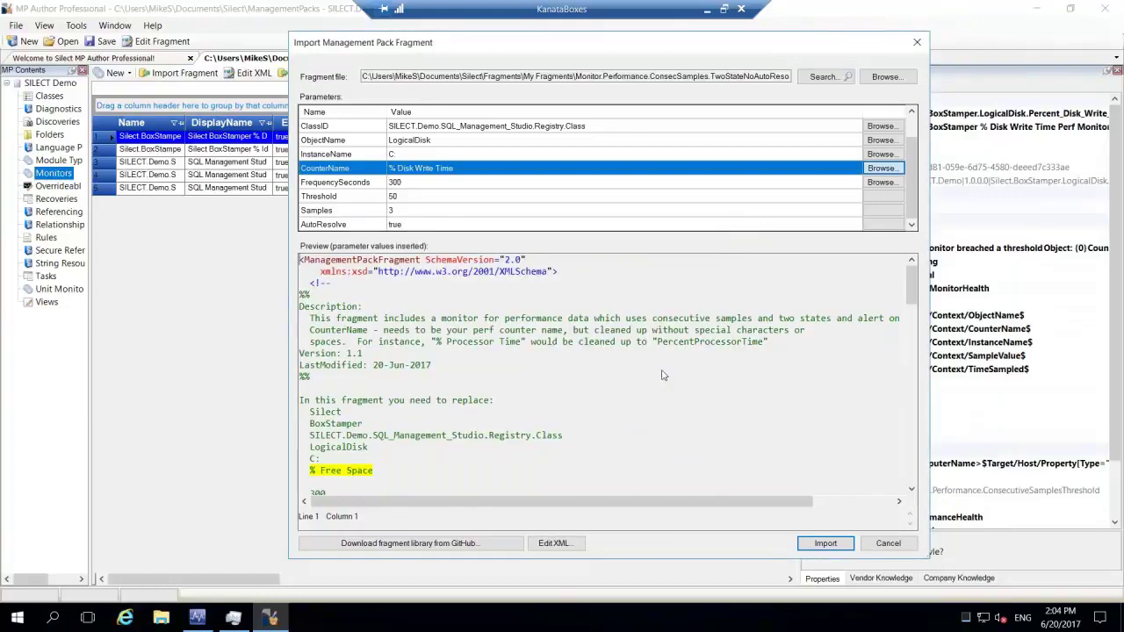
pyautogui.click(817, 545)
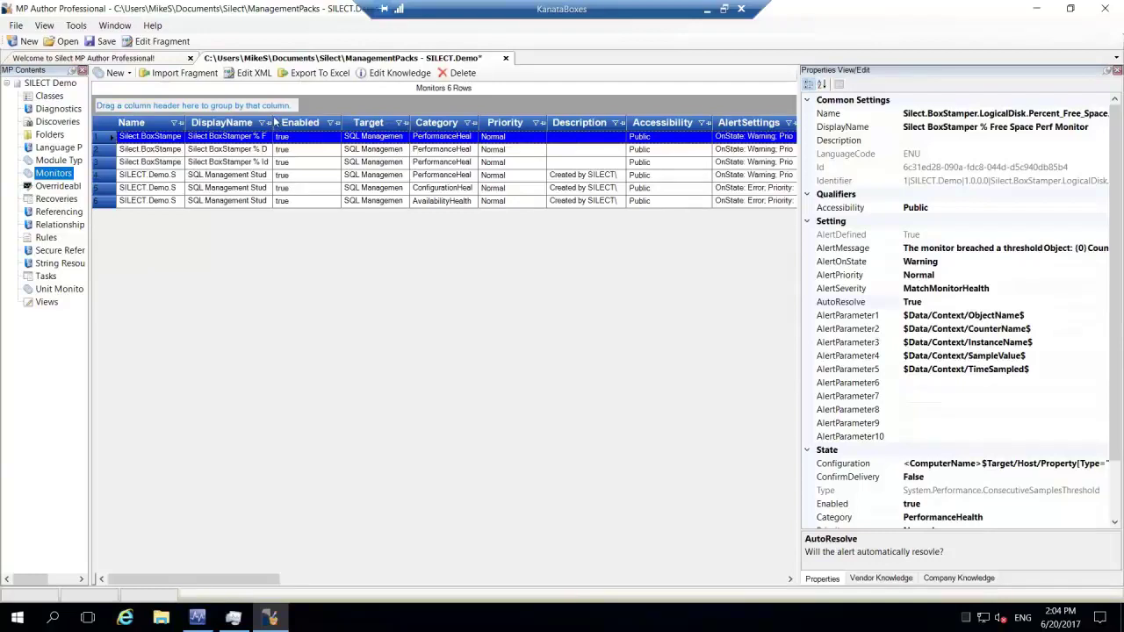
# Step: Widen the DisplayName column and start creating a fragment from the SQL Management Studio Registry Class Spooler Service Monitor
pyautogui.moveTo(272, 120); pyautogui.dragTo(436, 123)
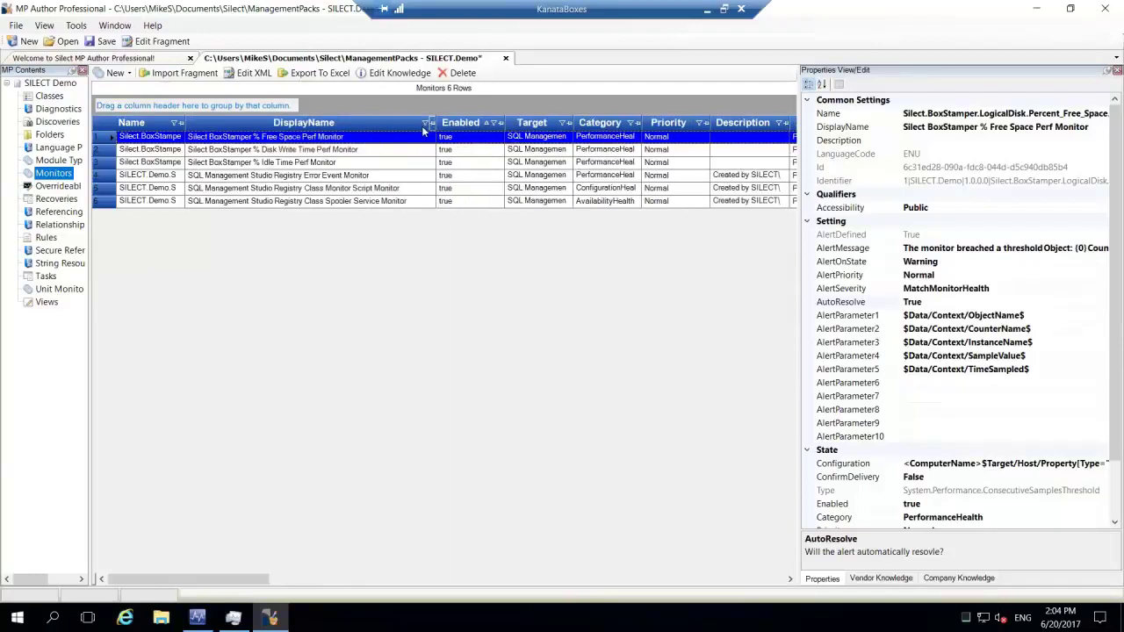
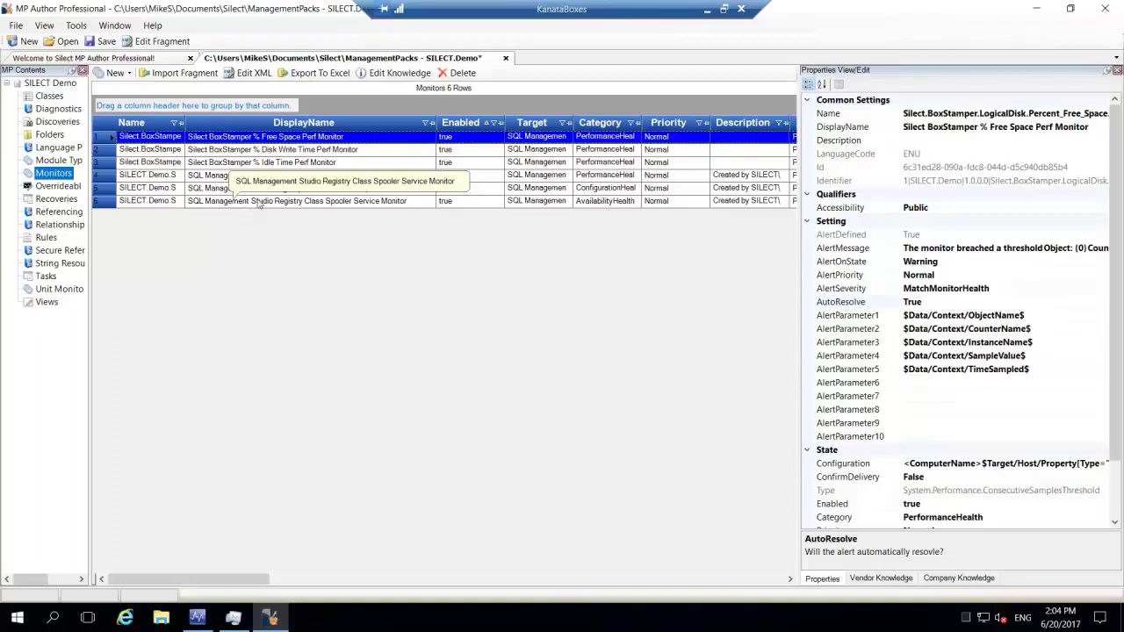
pyautogui.click(262, 202)
pyautogui.rightClick(262, 202)
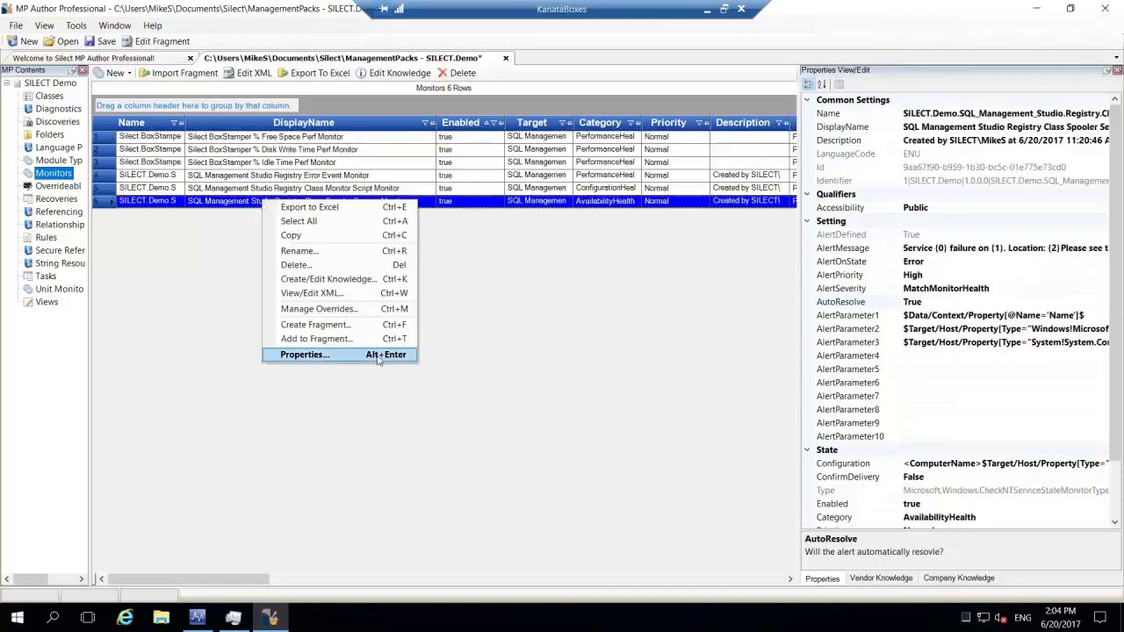
pyautogui.click(325, 327)
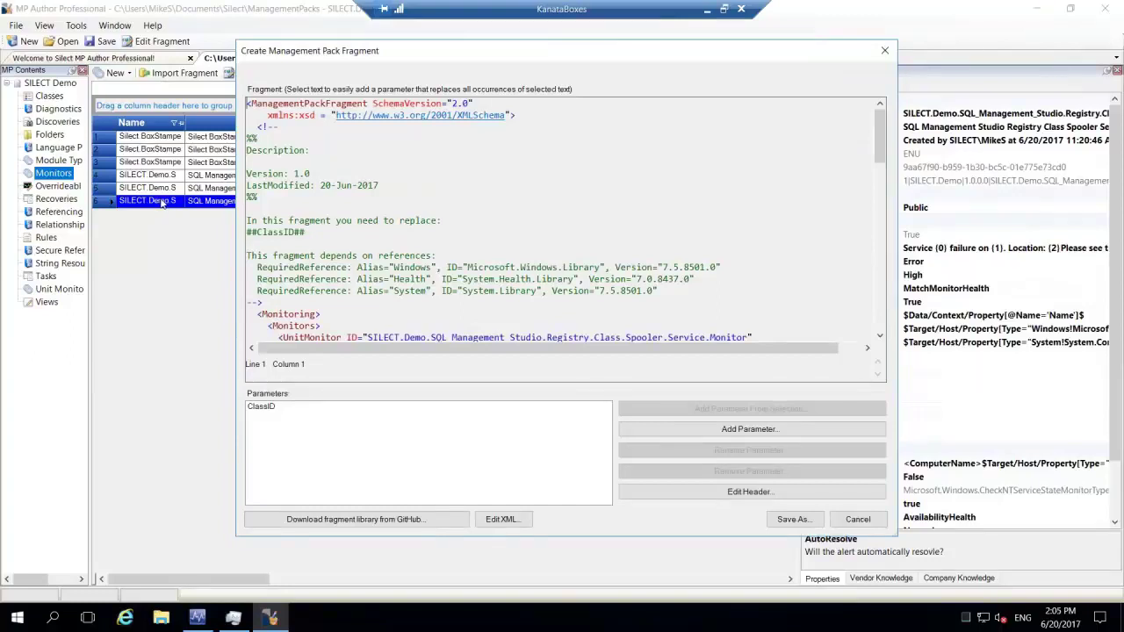
# Step: Review the generated fragment XML, including the unit monitor definition, alert settings, string resources and display strings
pyautogui.scroll(-1, 370, 308)
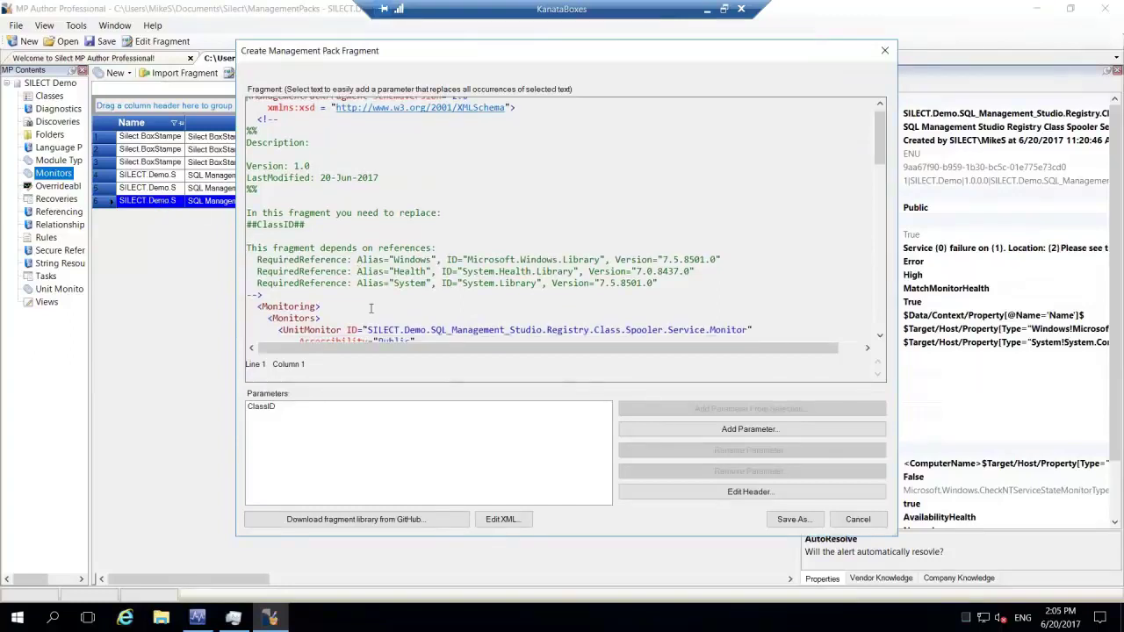
pyautogui.scroll(-3, 370, 308)
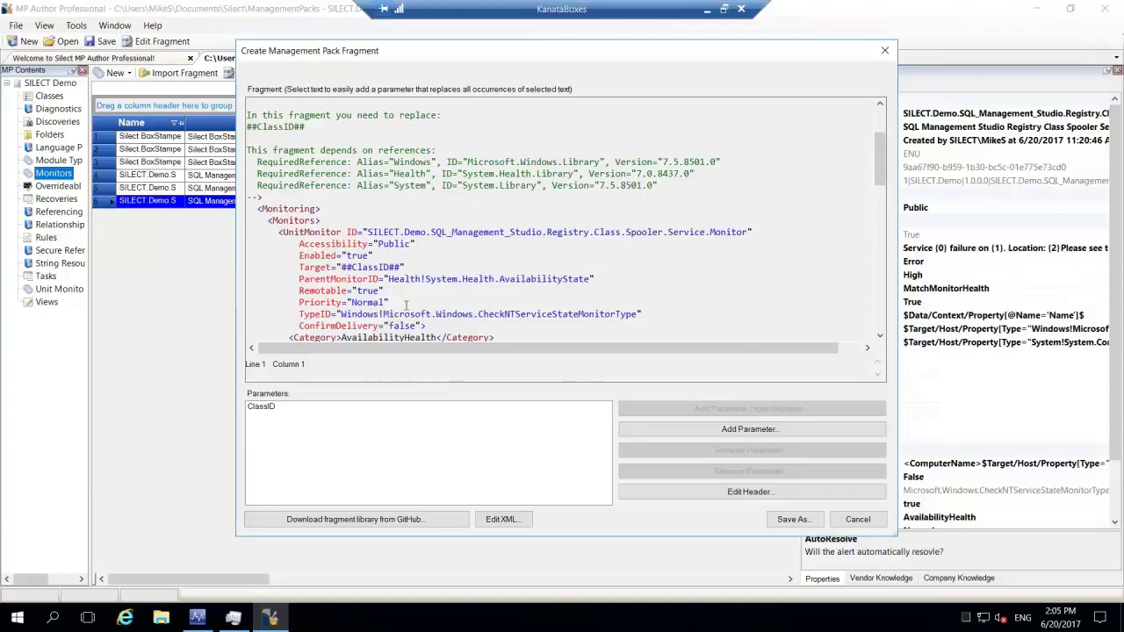
pyautogui.scroll(-1, 409, 306)
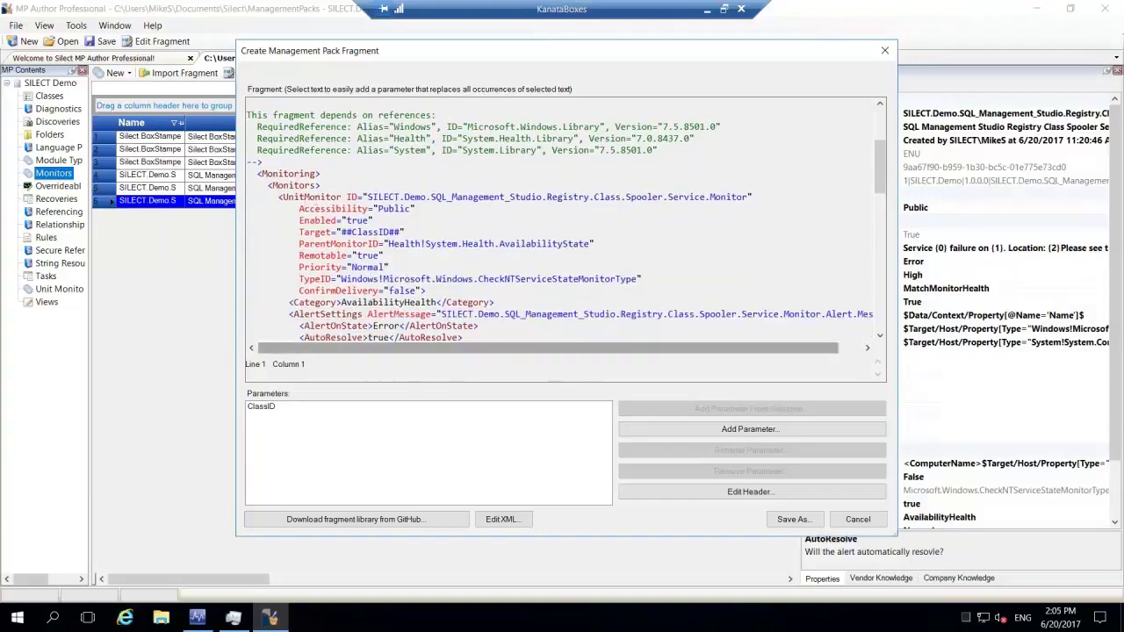
pyautogui.scroll(-1, 362, 305)
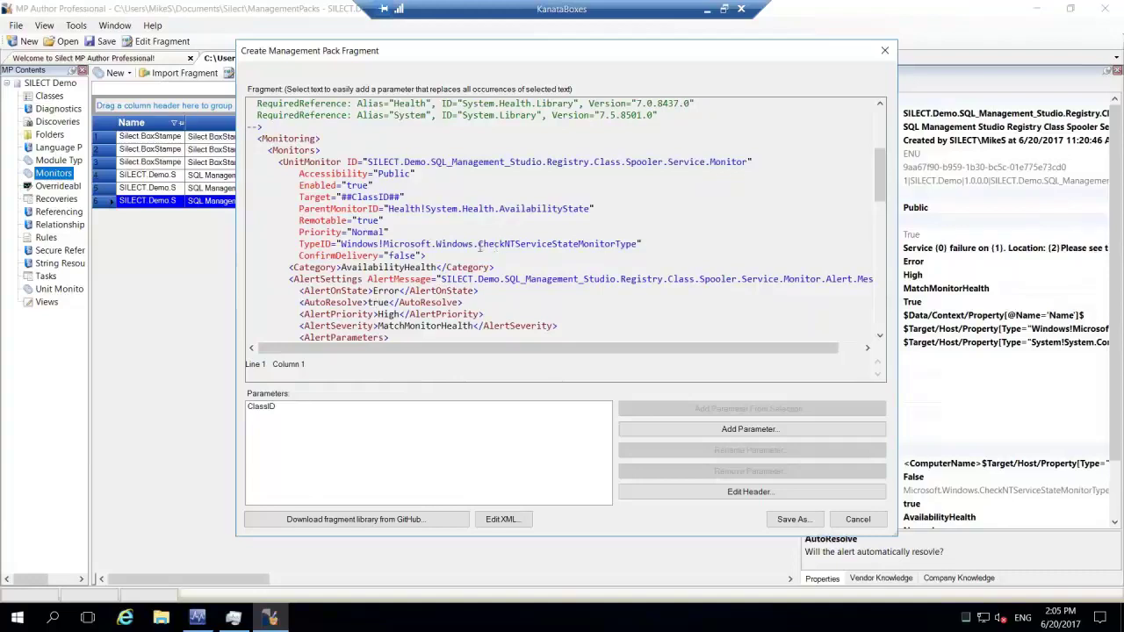
pyautogui.scroll(-9, 415, 243)
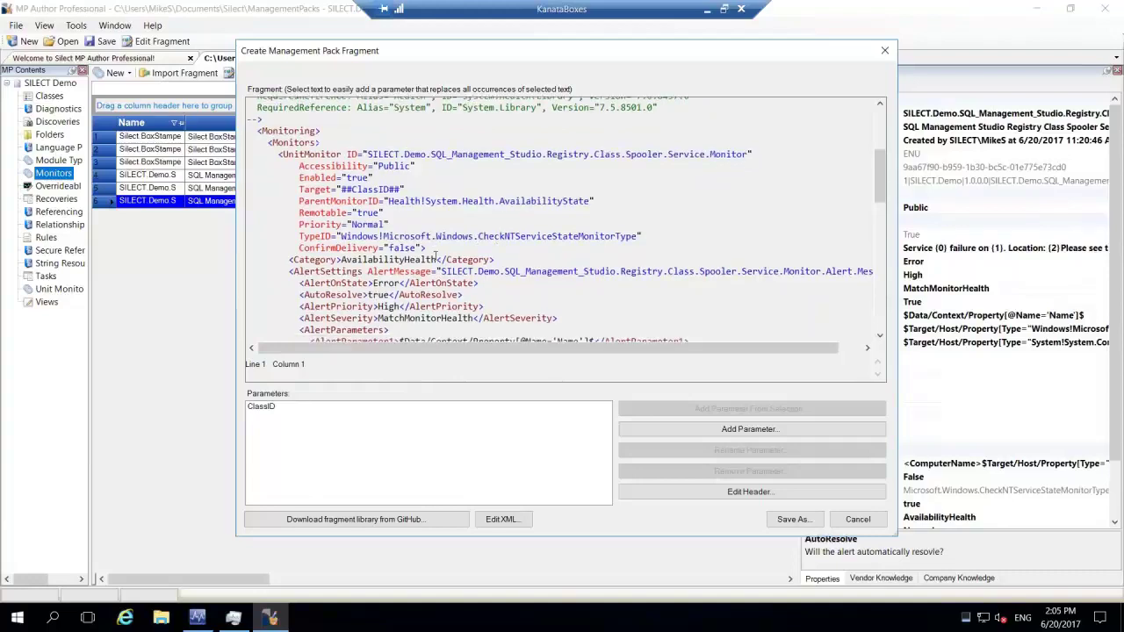
pyautogui.scroll(-4, 434, 275)
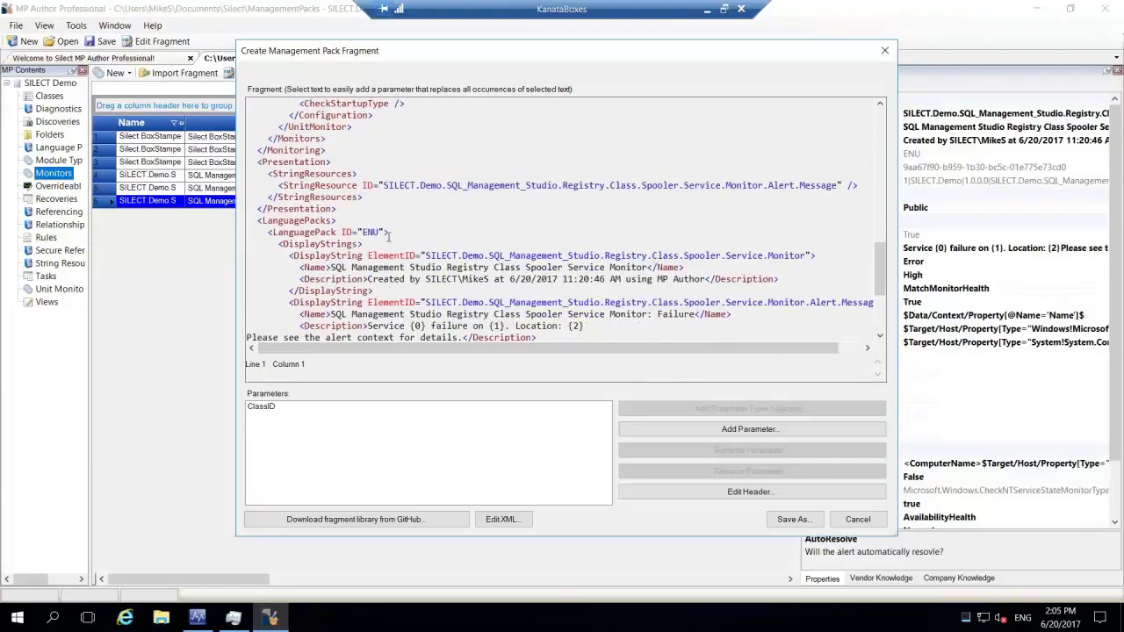
pyautogui.moveTo(285, 184); pyautogui.dragTo(362, 197)
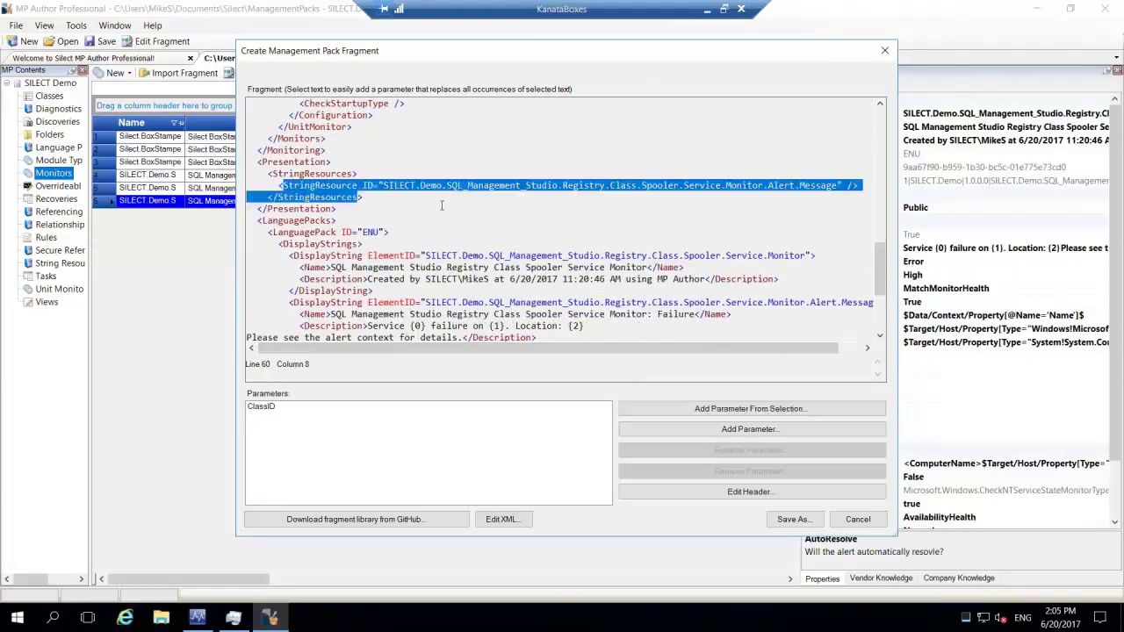
pyautogui.moveTo(281, 245); pyautogui.dragTo(352, 267)
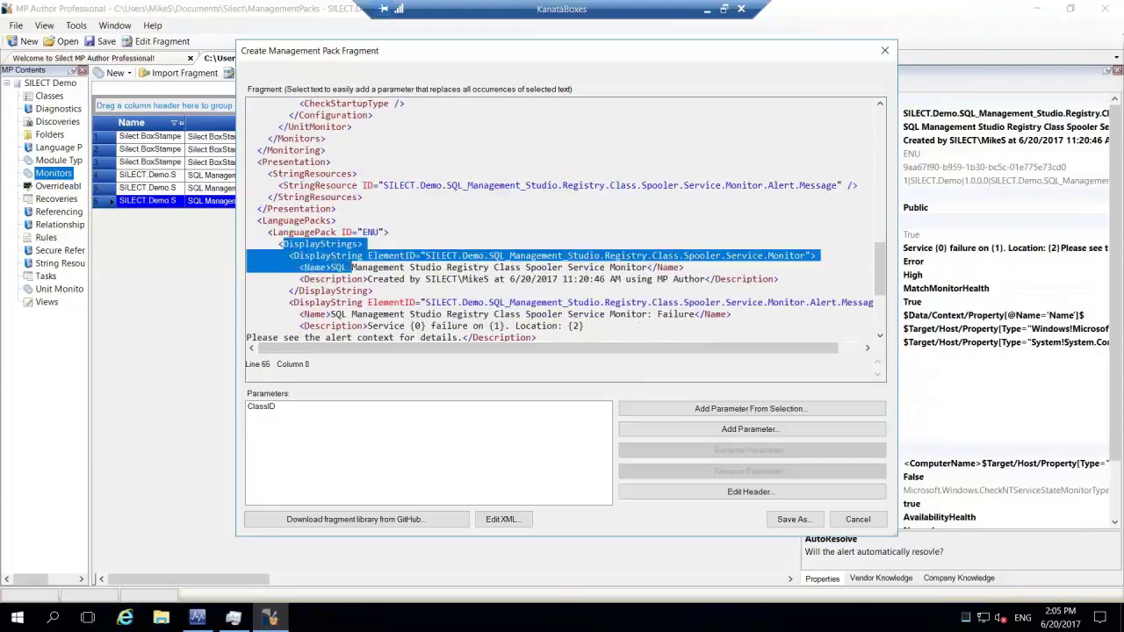
pyautogui.scroll(-2, 404, 261)
pyautogui.scroll(-2, 400, 246)
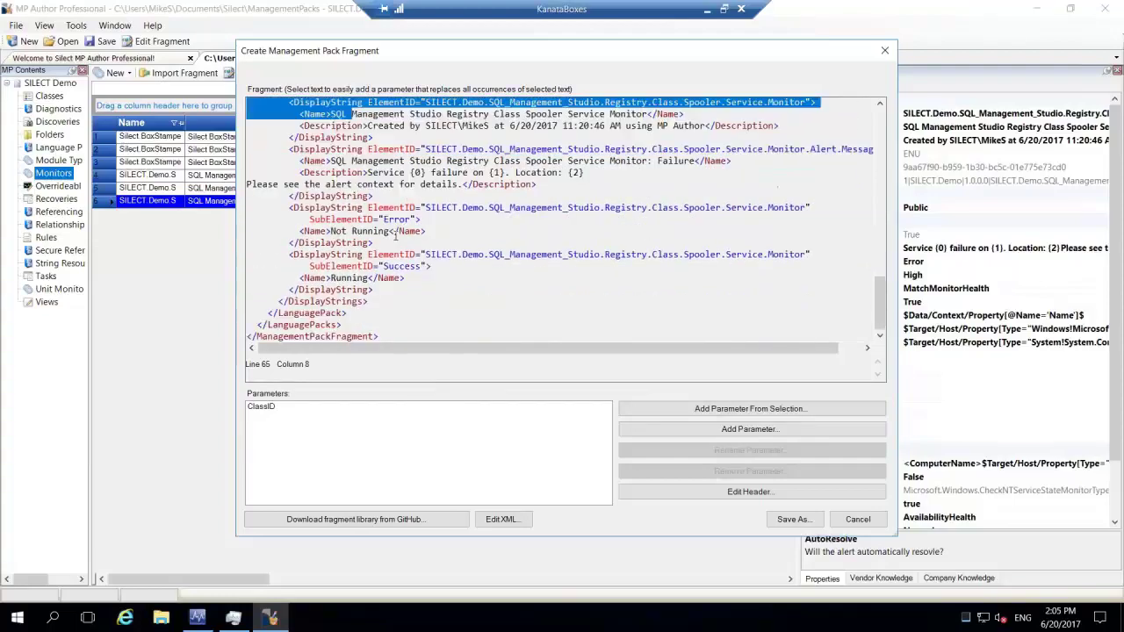
pyautogui.scroll(10, 377, 229)
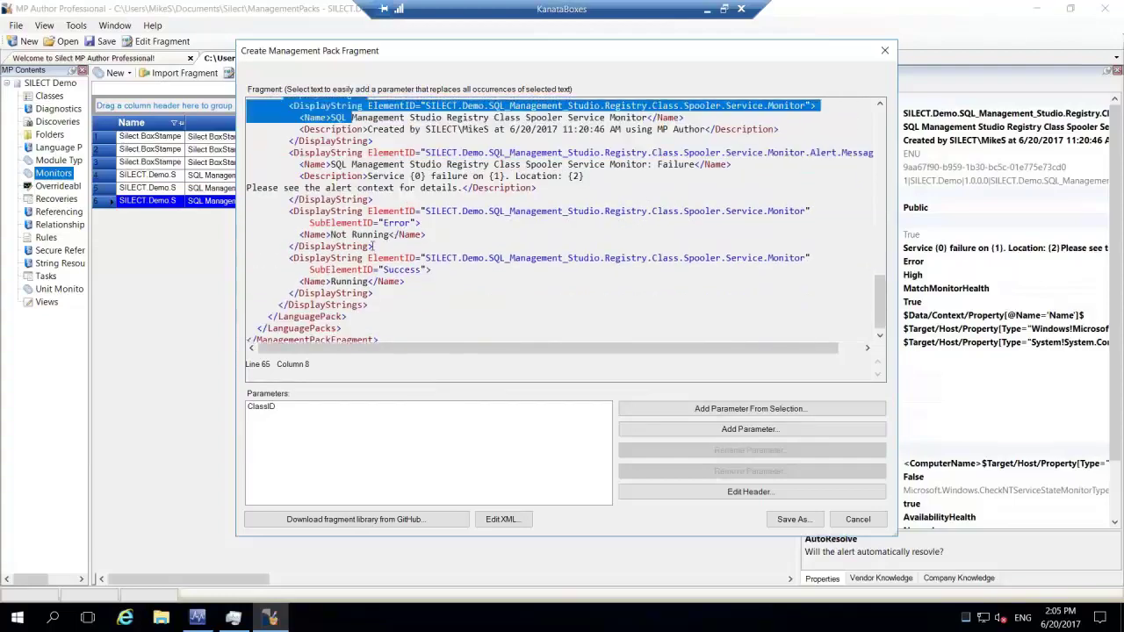
pyautogui.scroll(10, 391, 219)
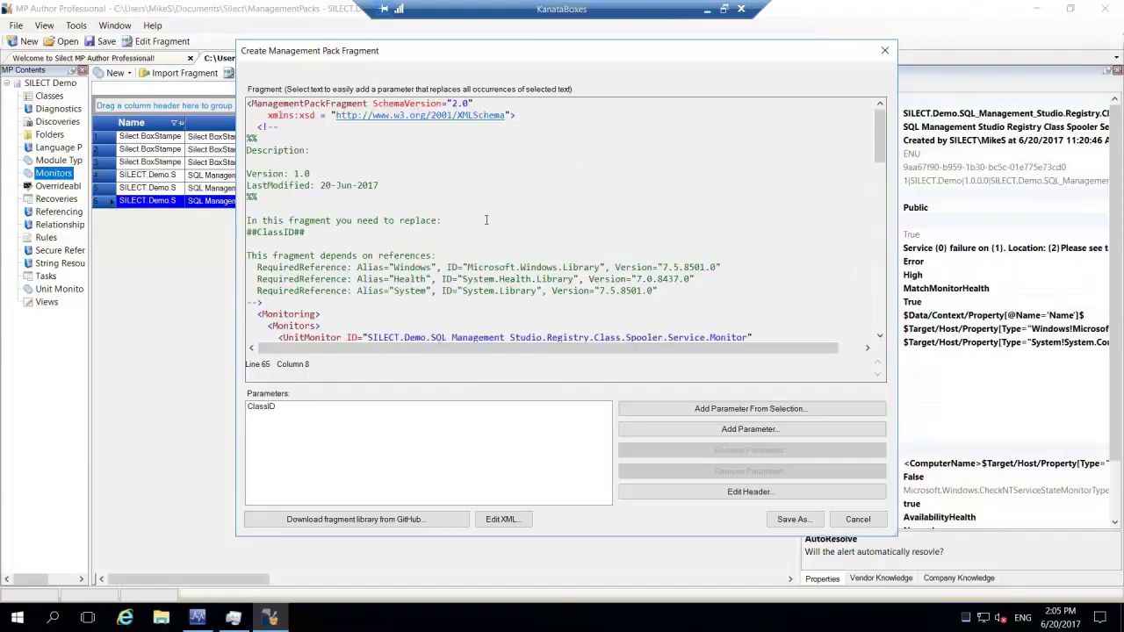
# Step: Add a CounterName parameter that replaces the text SILECT from the UnitMonitor ID, matching case and whole word
pyautogui.scroll(-1, 497, 262)
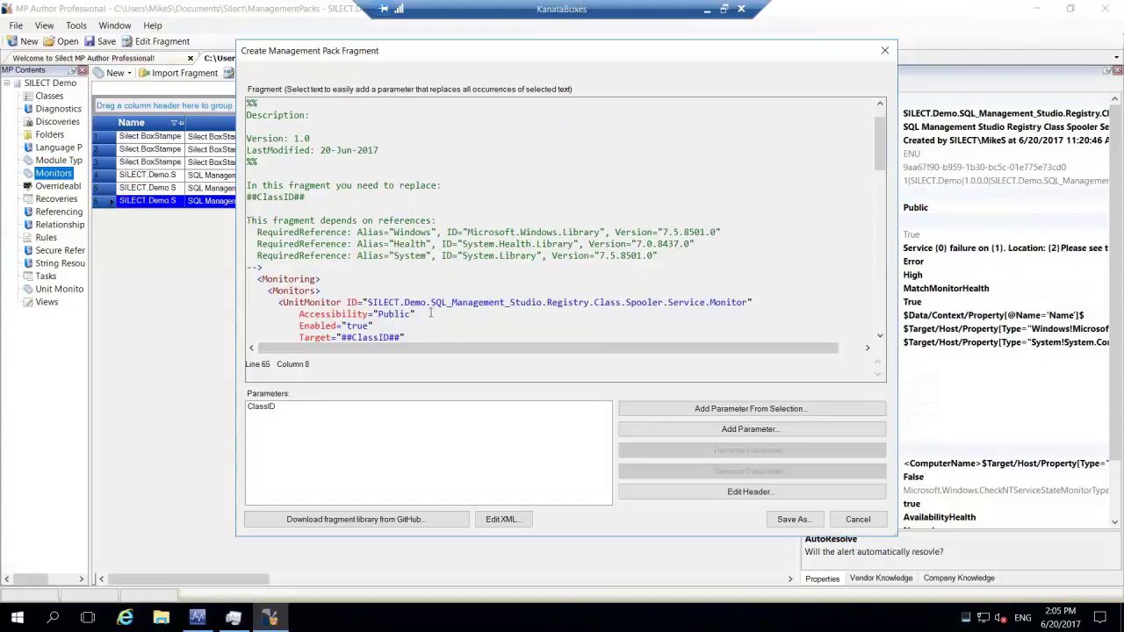
pyautogui.scroll(-1, 430, 313)
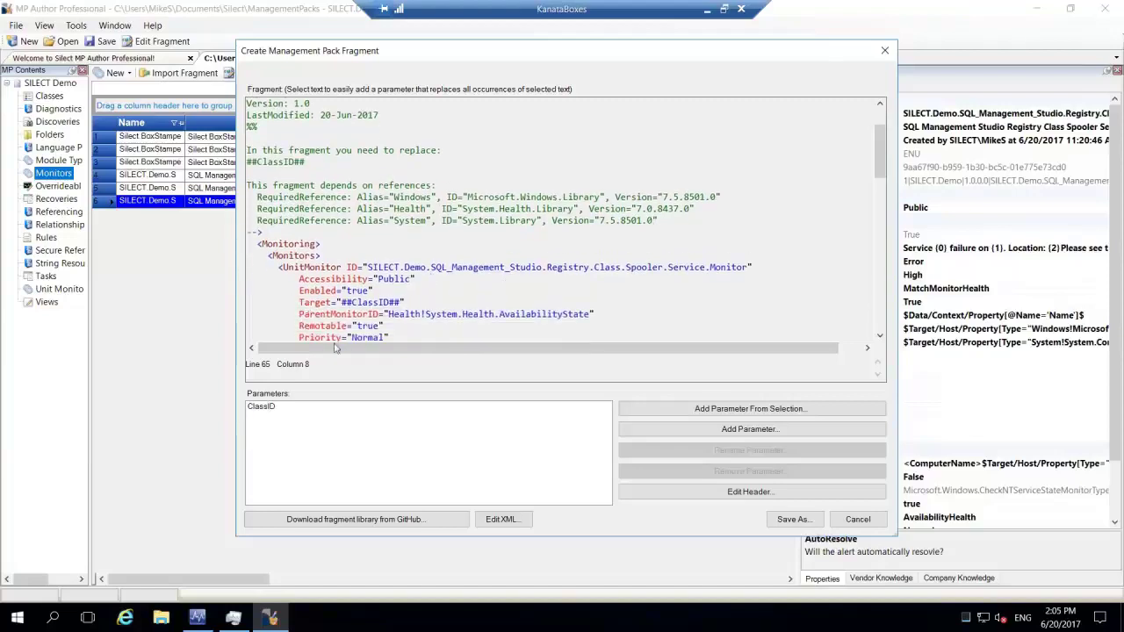
pyautogui.moveTo(367, 267); pyautogui.dragTo(400, 267)
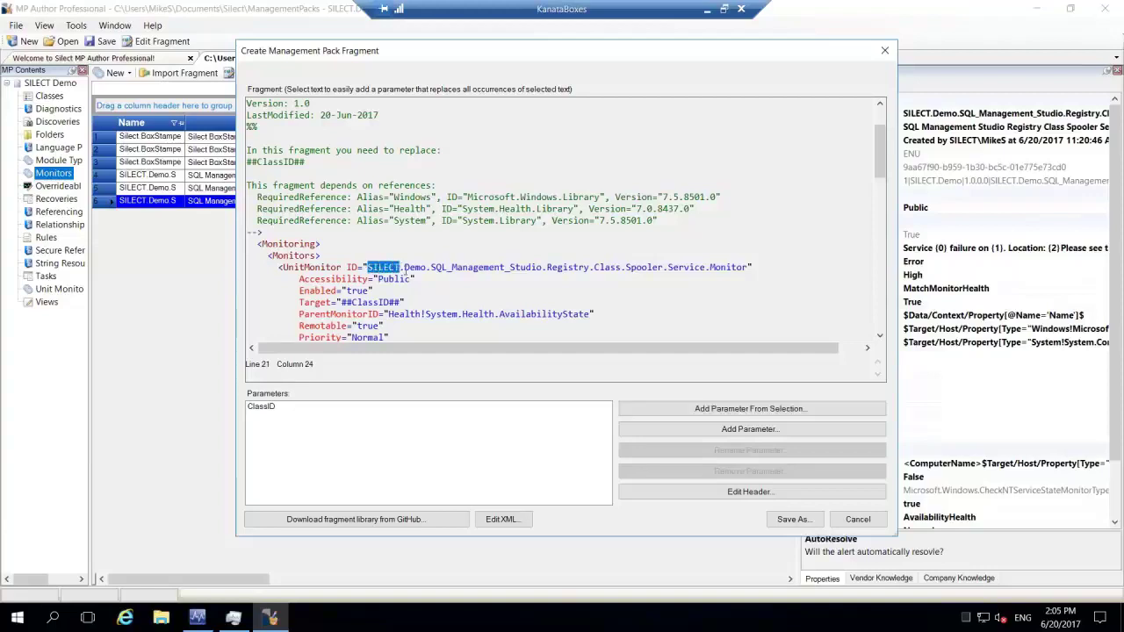
pyautogui.click(736, 409)
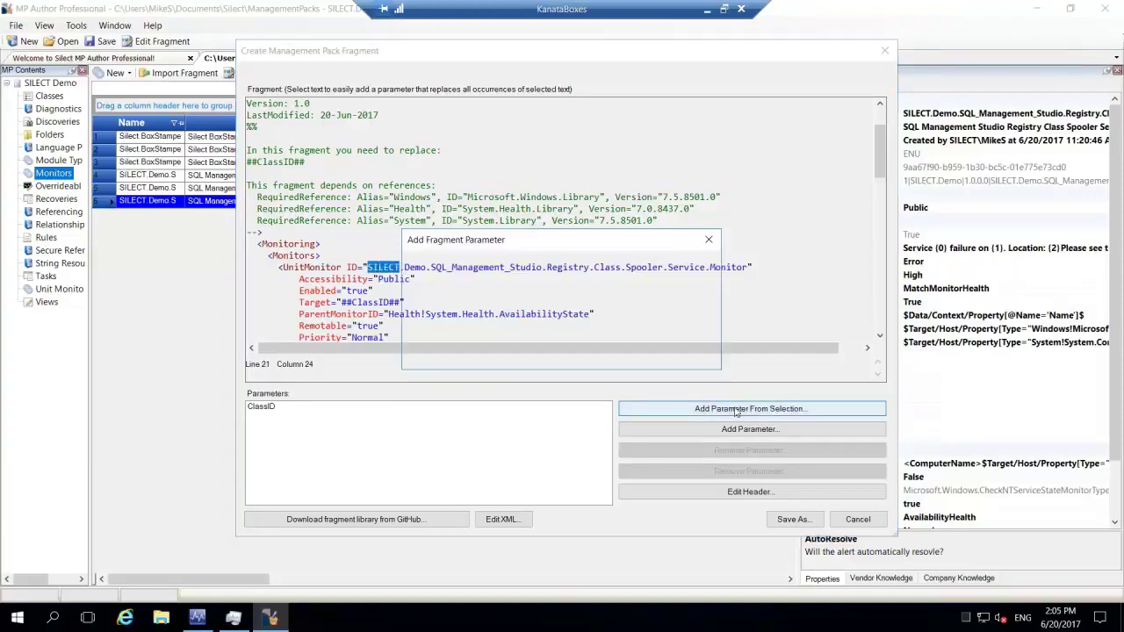
pyautogui.click(674, 264)
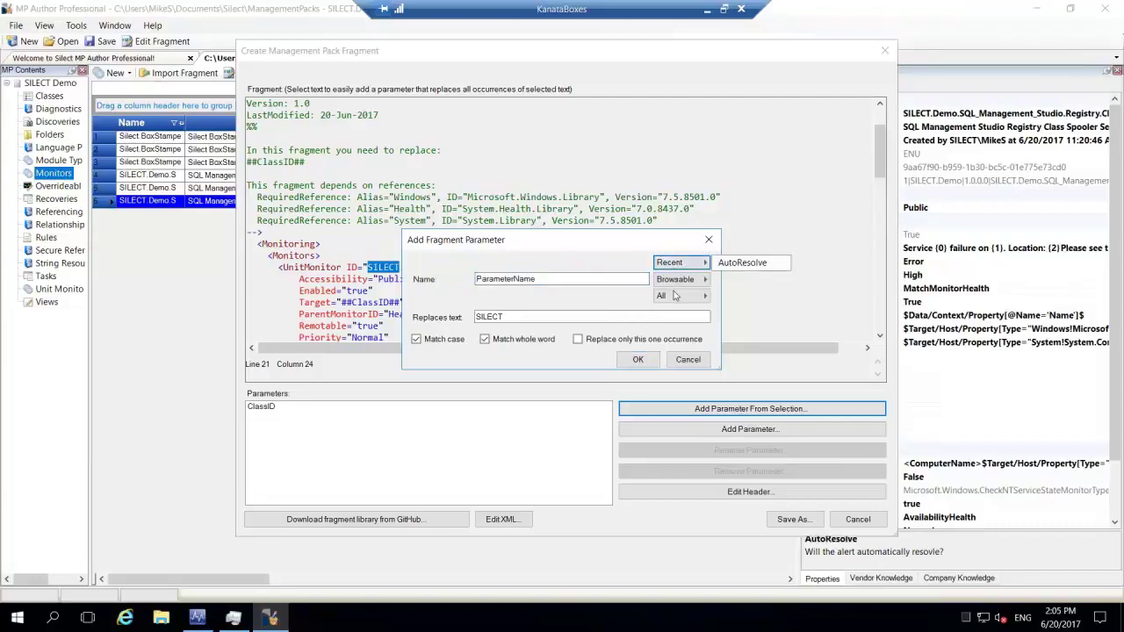
pyautogui.click(675, 296)
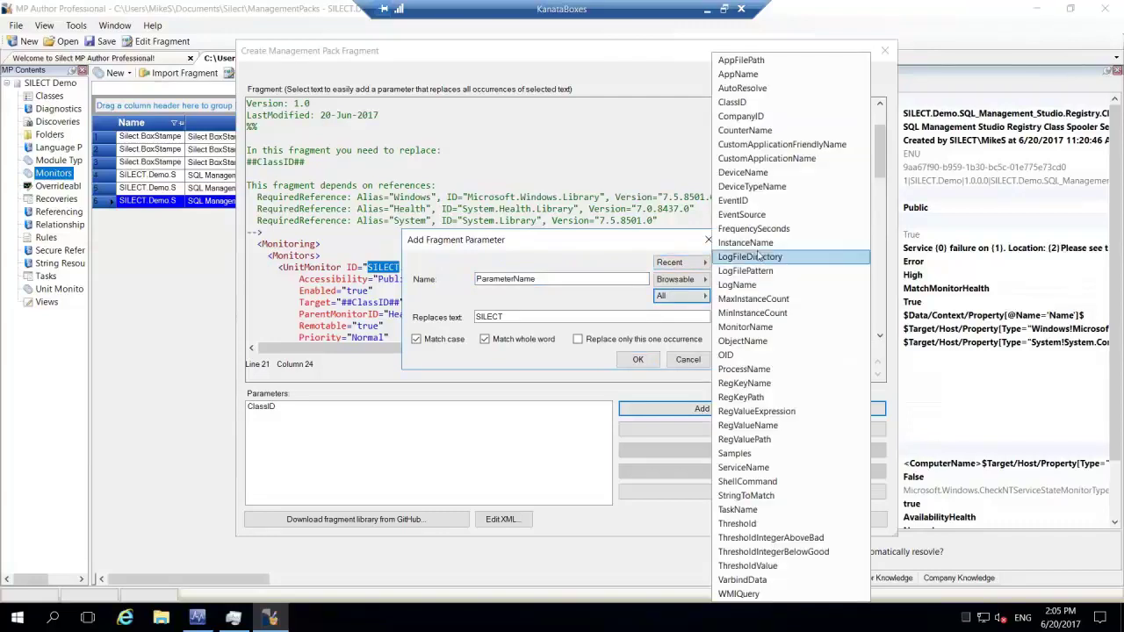
pyautogui.click(744, 131)
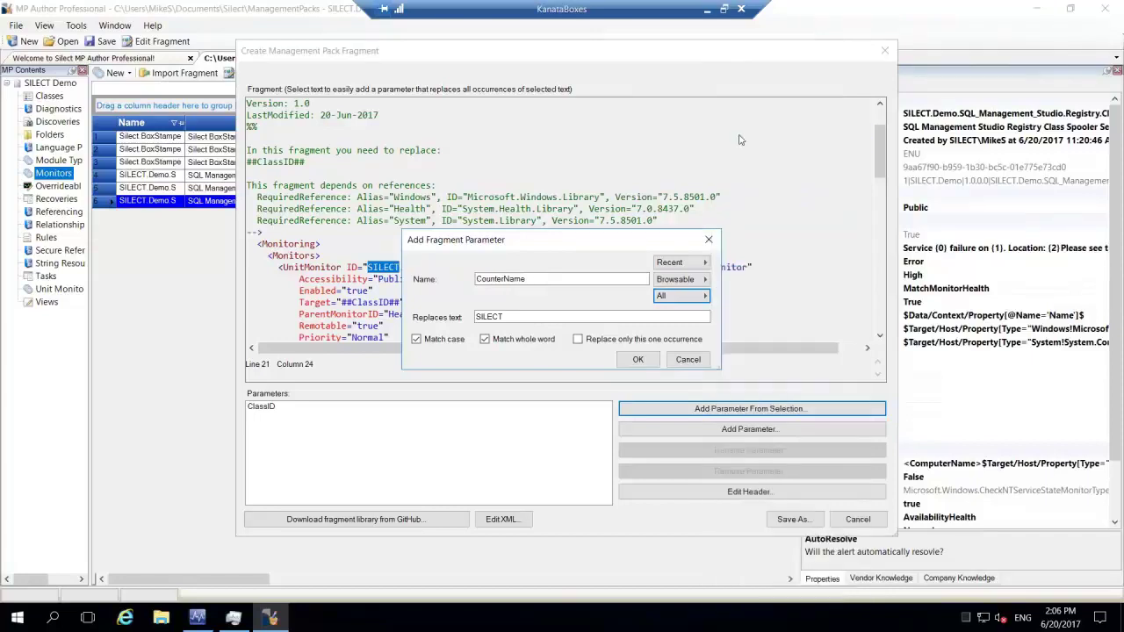
pyautogui.click(638, 359)
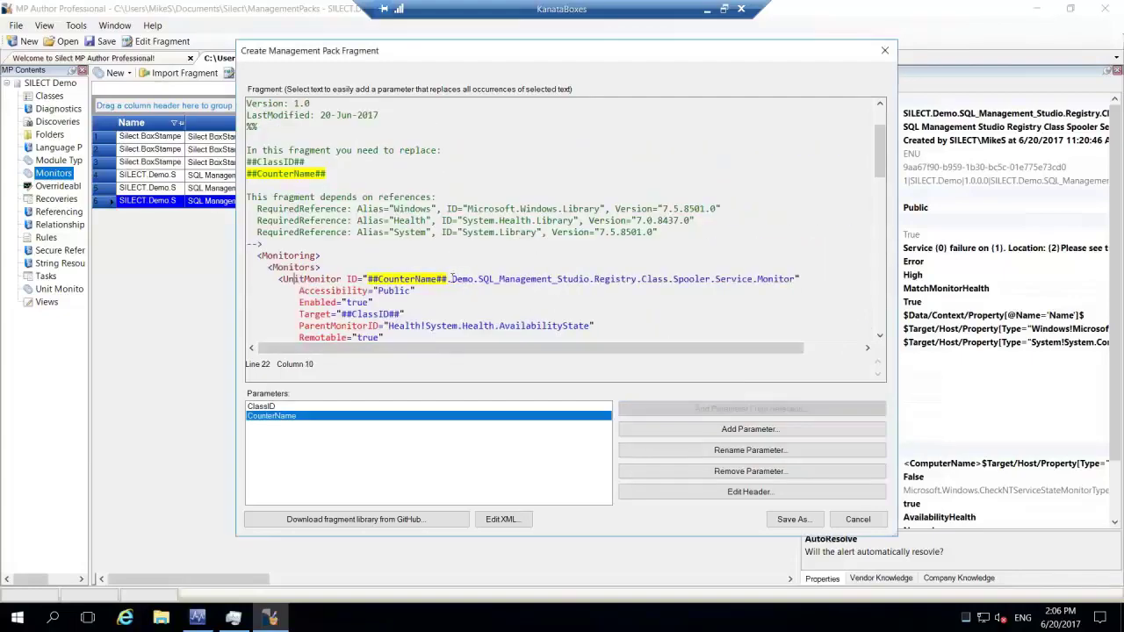
# Step: Add an AppName parameter that replaces the text Demo from the UnitMonitor ID
pyautogui.moveTo(451, 278); pyautogui.dragTo(475, 279)
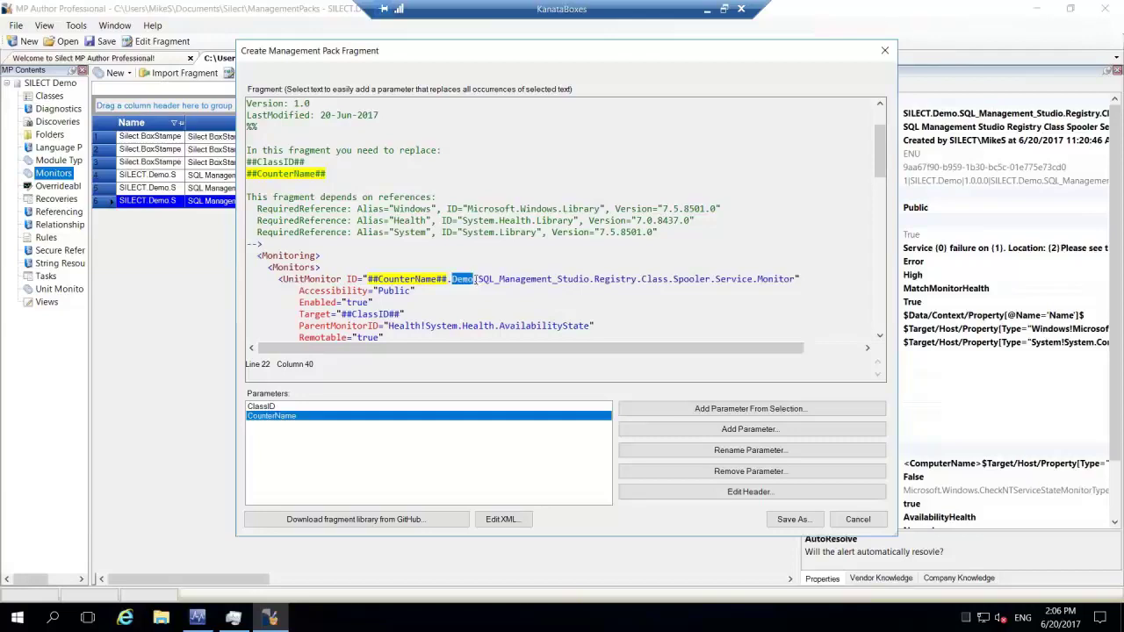
pyautogui.click(742, 411)
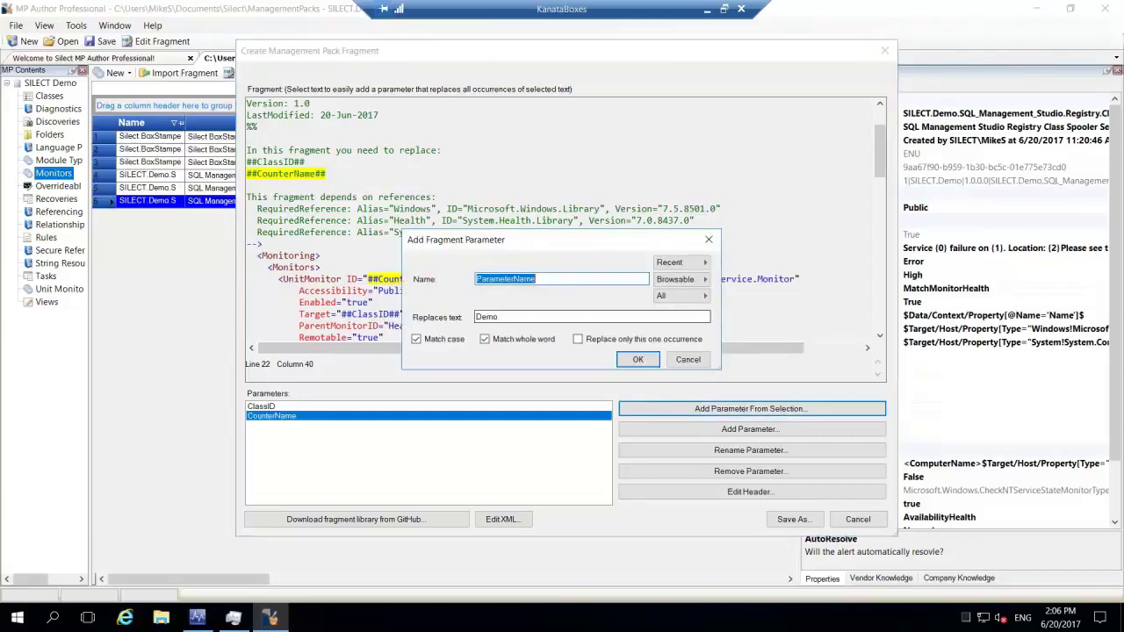
pyautogui.click(681, 300)
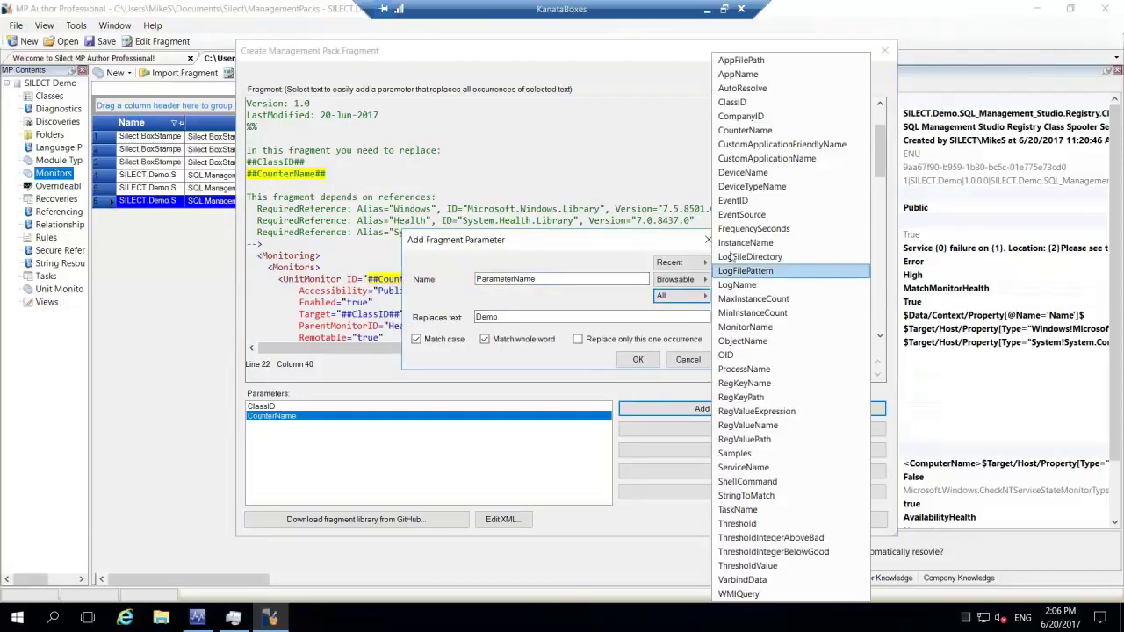
pyautogui.click(729, 80)
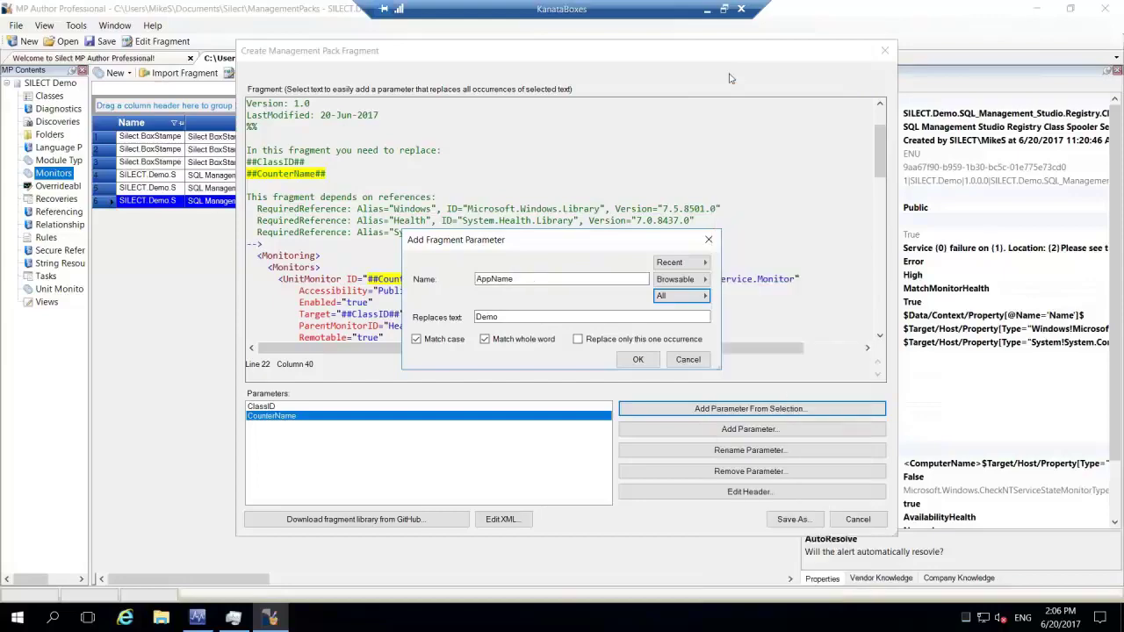
pyautogui.click(644, 360)
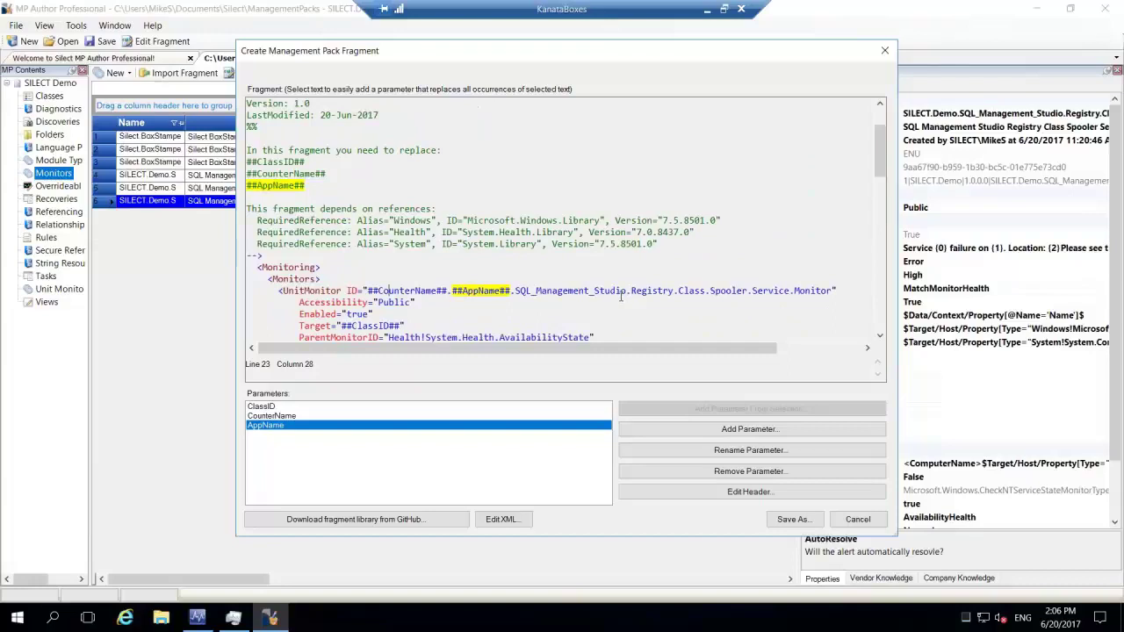
# Step: Replace SQL_Management_Studio.Registry.Class with the existing ClassID parameter wherever it occurs, and check the monitor's target and alert message
pyautogui.moveTo(515, 292); pyautogui.dragTo(698, 295)
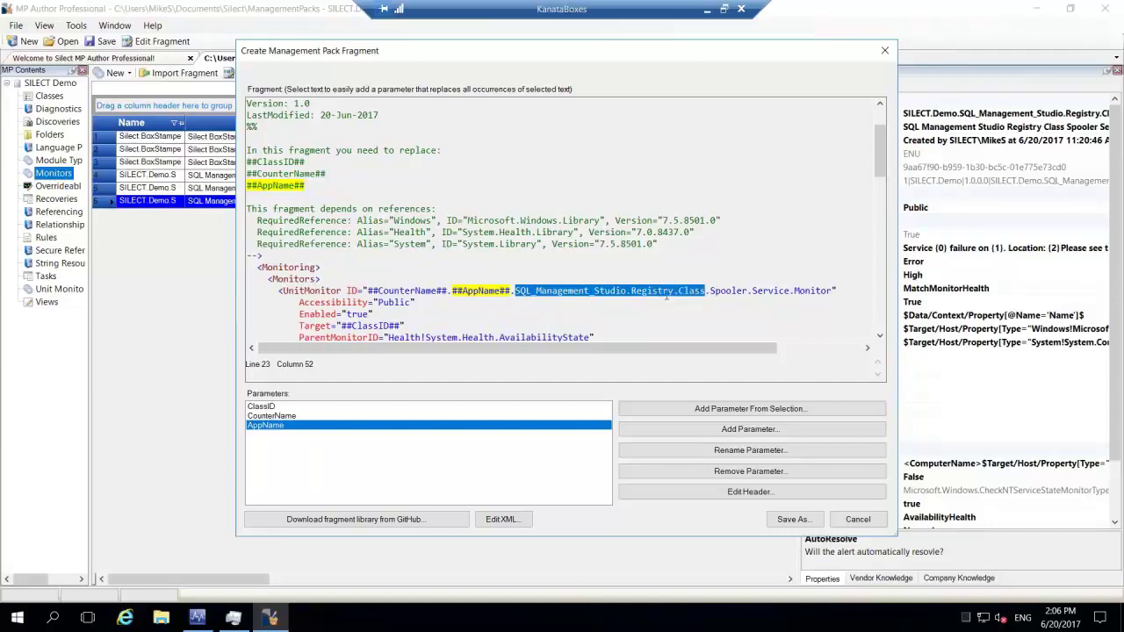
pyautogui.click(742, 408)
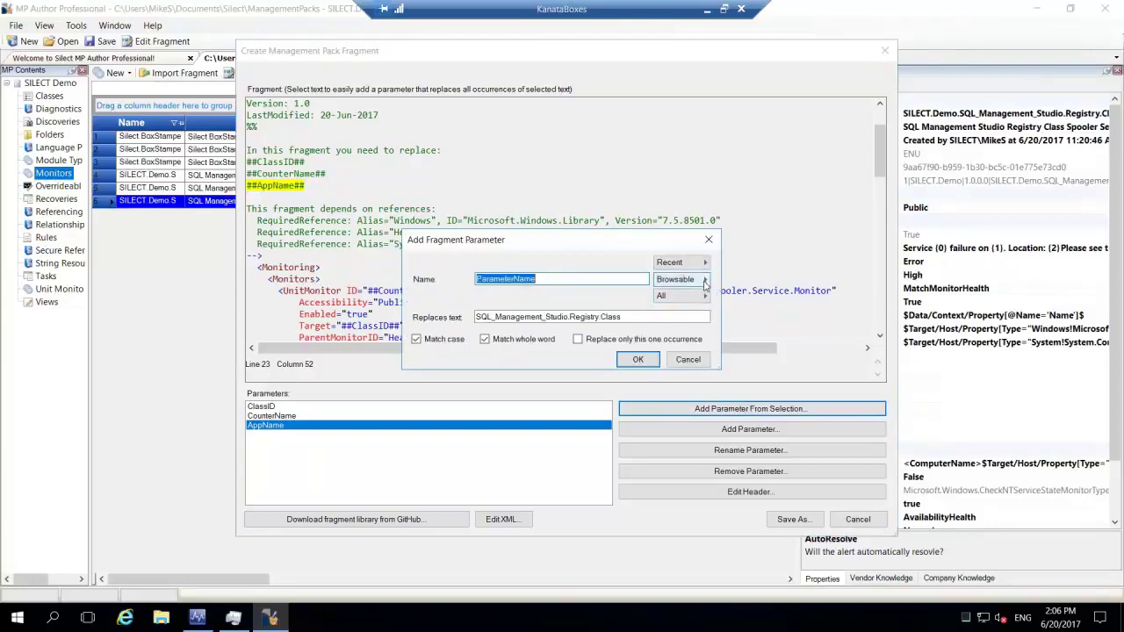
pyautogui.click(706, 279)
pyautogui.click(733, 281)
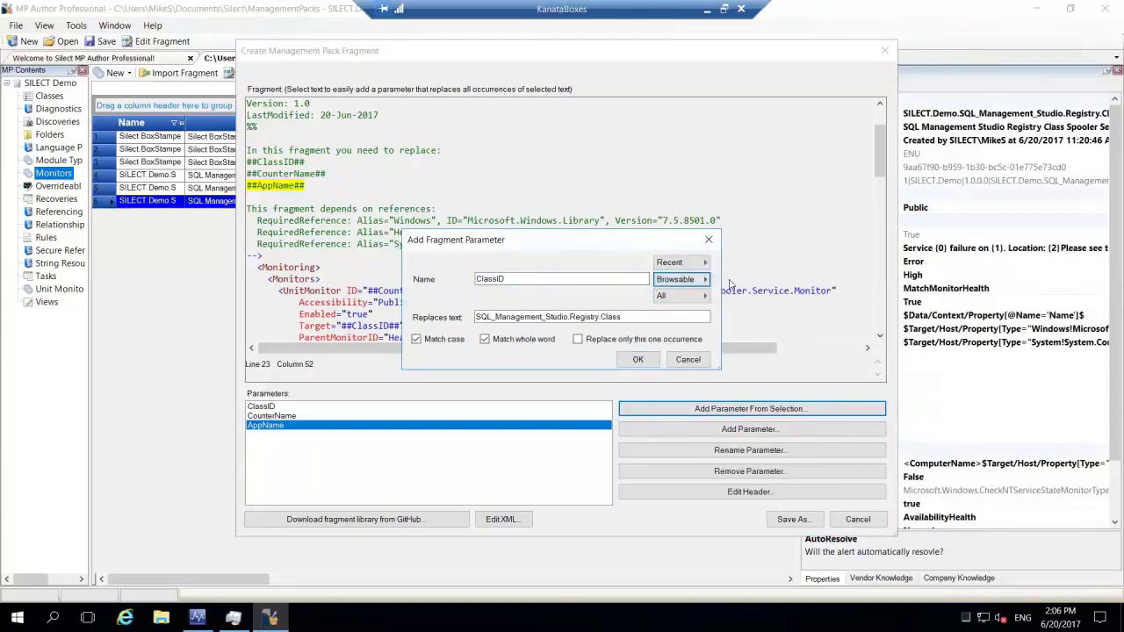
pyautogui.click(638, 360)
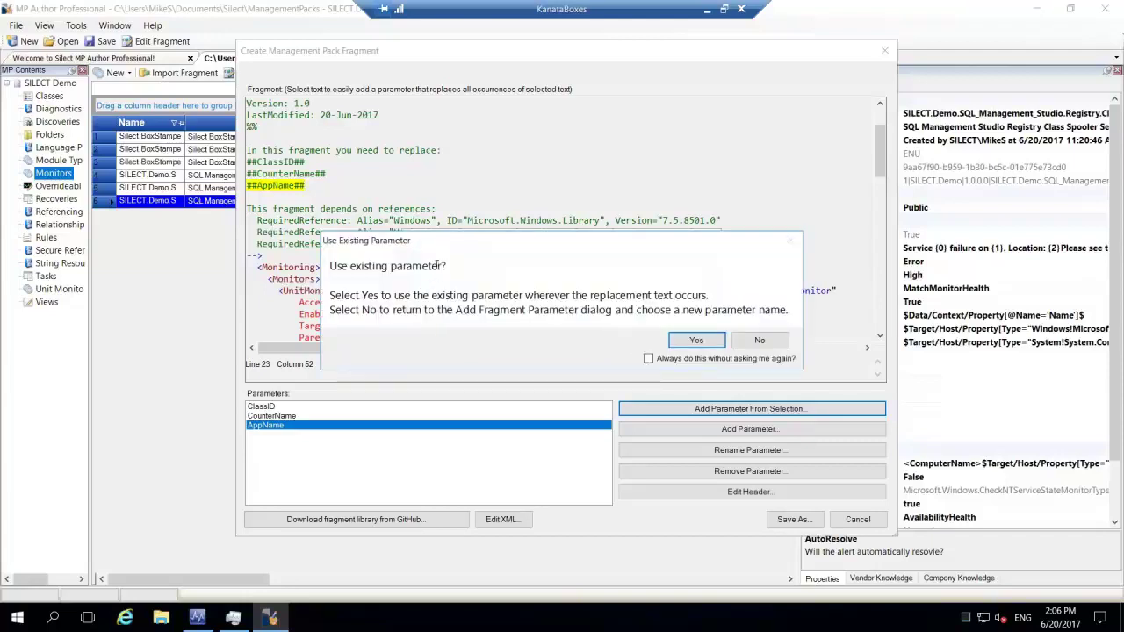
pyautogui.click(696, 344)
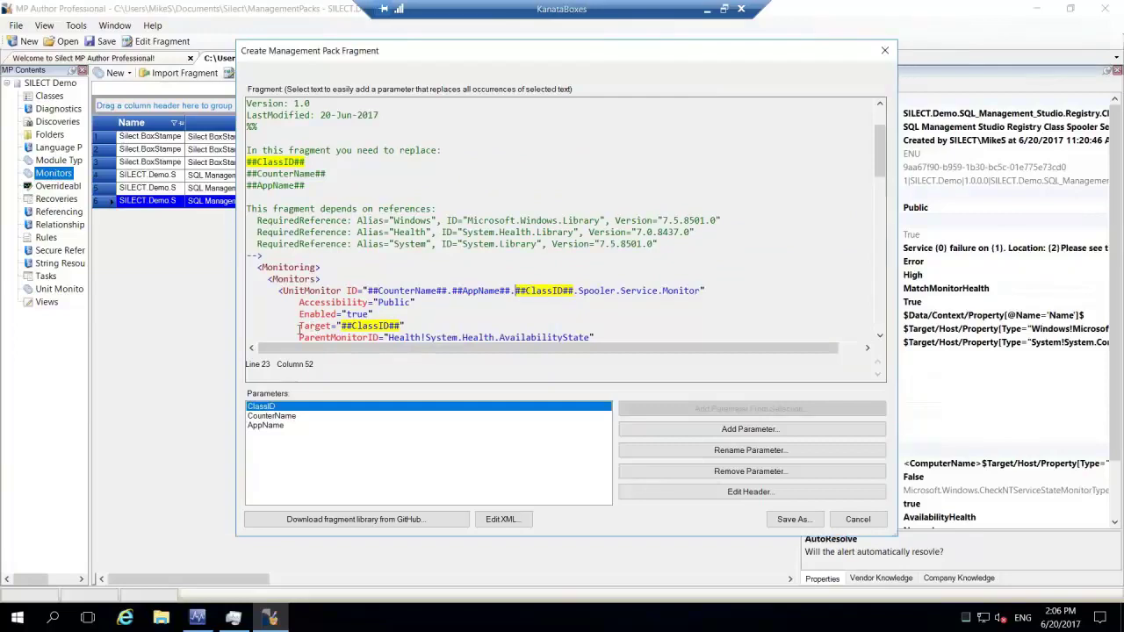
pyautogui.moveTo(299, 326); pyautogui.dragTo(334, 327)
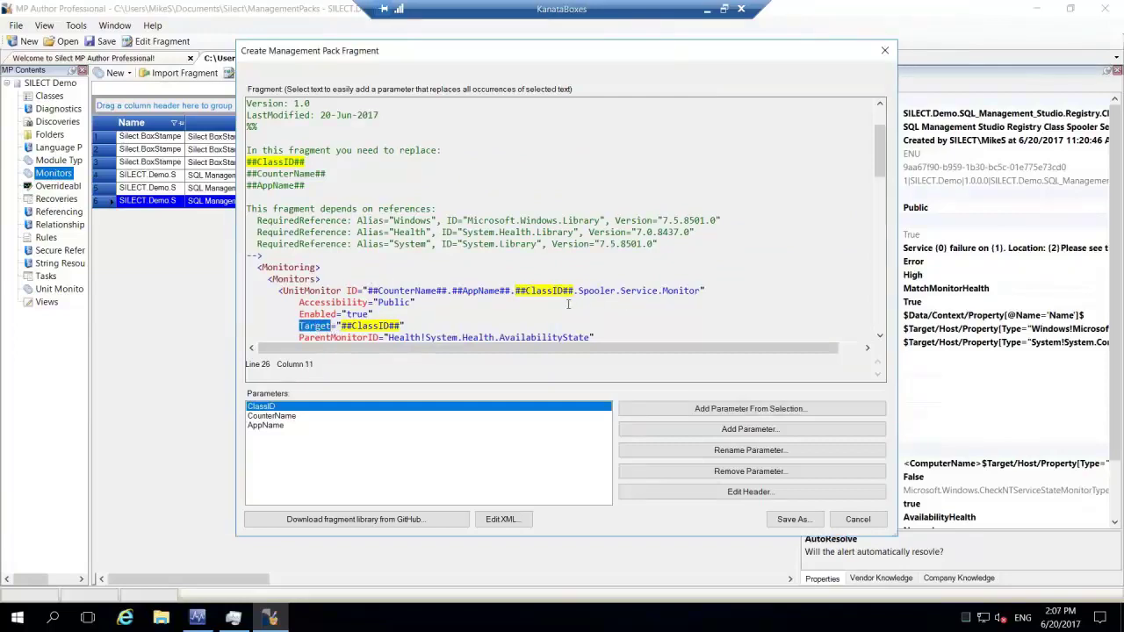
pyautogui.scroll(-1, 567, 303)
pyautogui.scroll(-3, 568, 304)
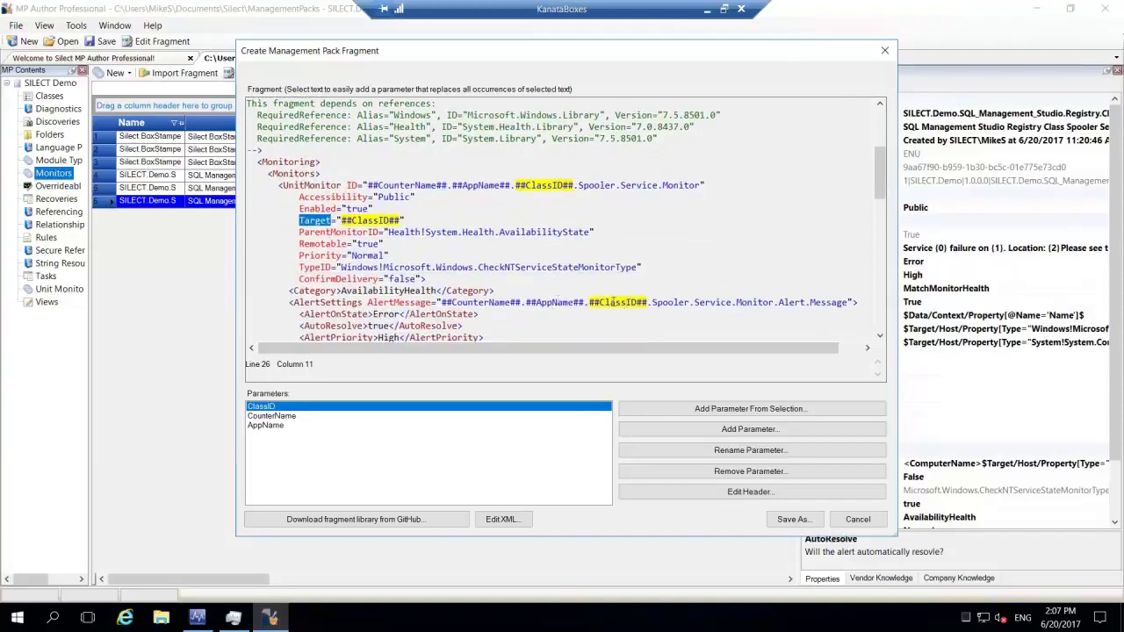
pyautogui.scroll(3, 585, 303)
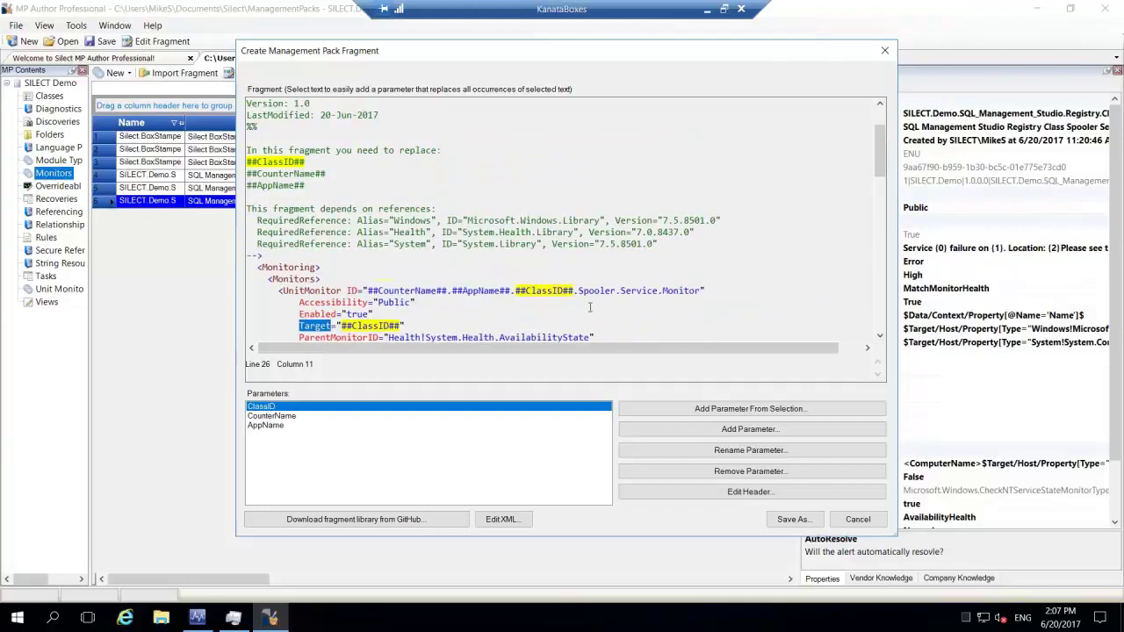
# Step: Add the browsable ServiceName parameter to replace the text Spooler from the UnitMonitor ID, matching case and whole word
pyautogui.click(578, 290)
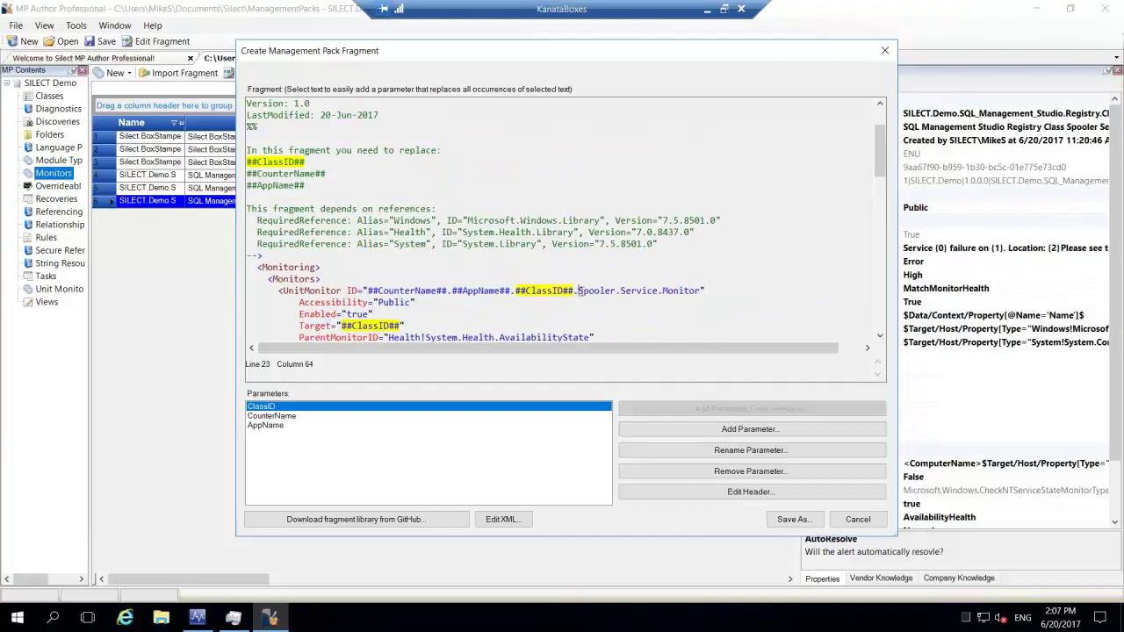
pyautogui.moveTo(579, 291); pyautogui.dragTo(616, 292)
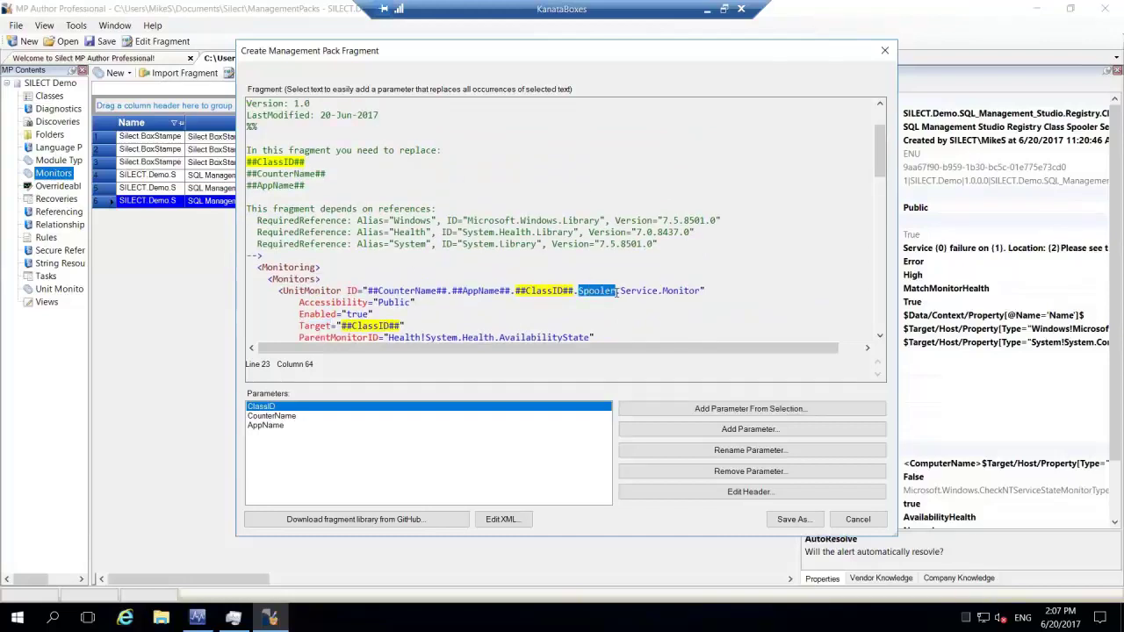
pyautogui.rightClick(604, 293)
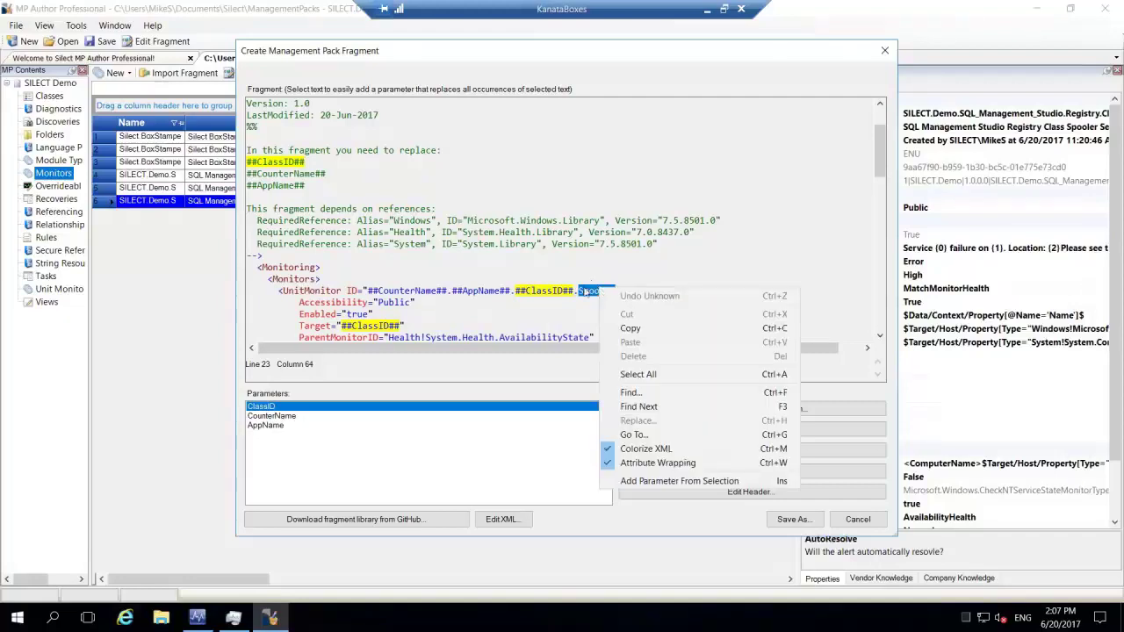
pyautogui.click(586, 293)
pyautogui.moveTo(579, 291); pyautogui.dragTo(616, 291)
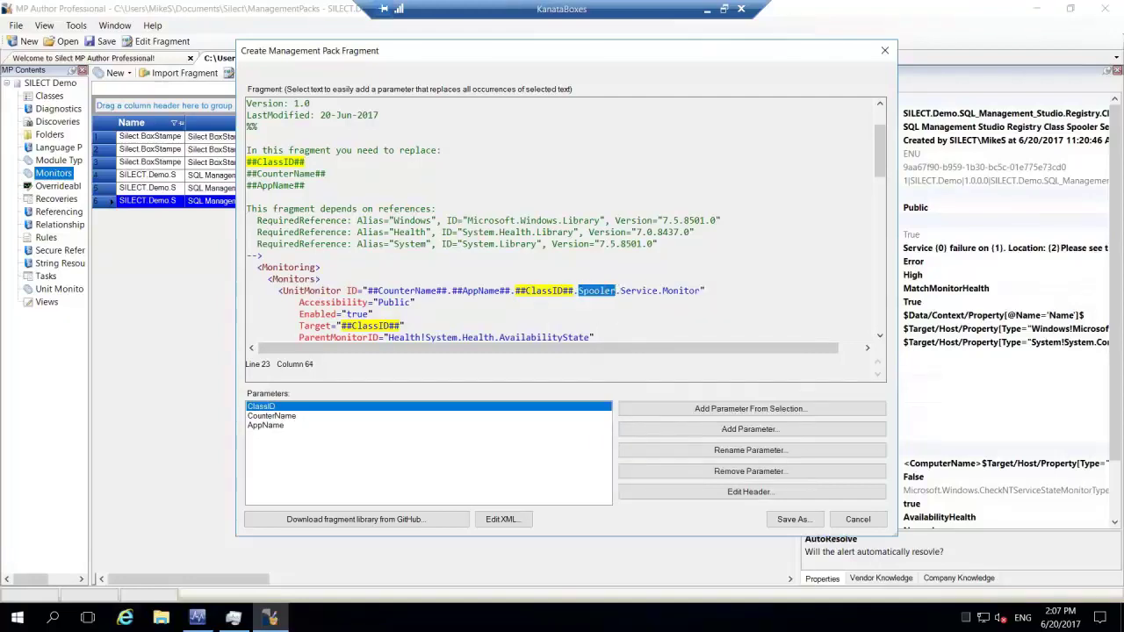
pyautogui.rightClick(617, 296)
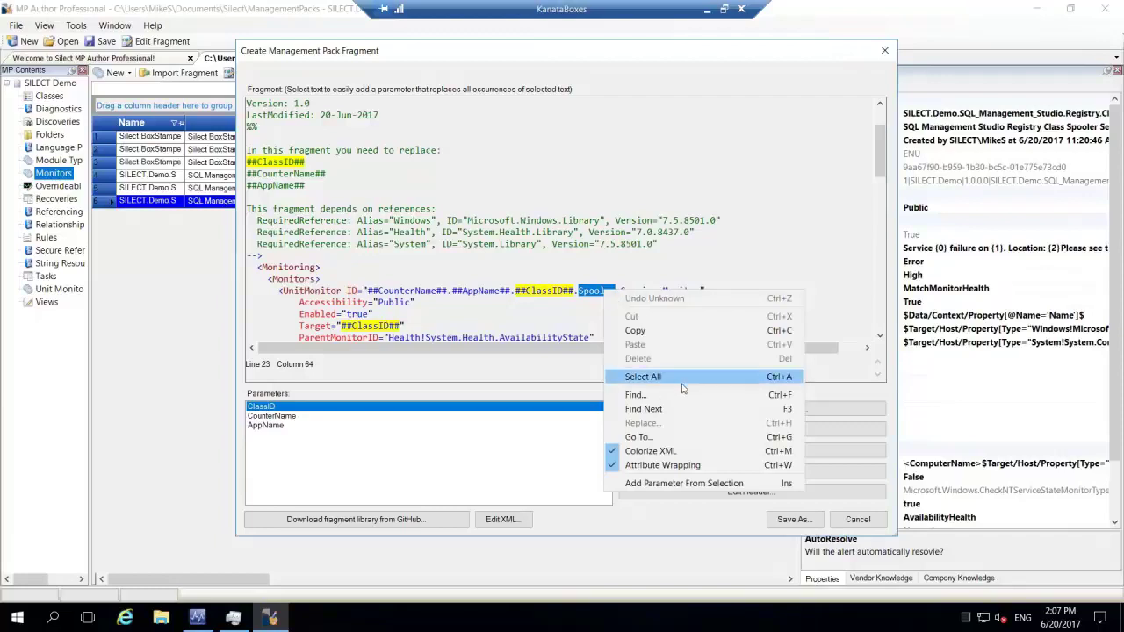
pyautogui.click(655, 485)
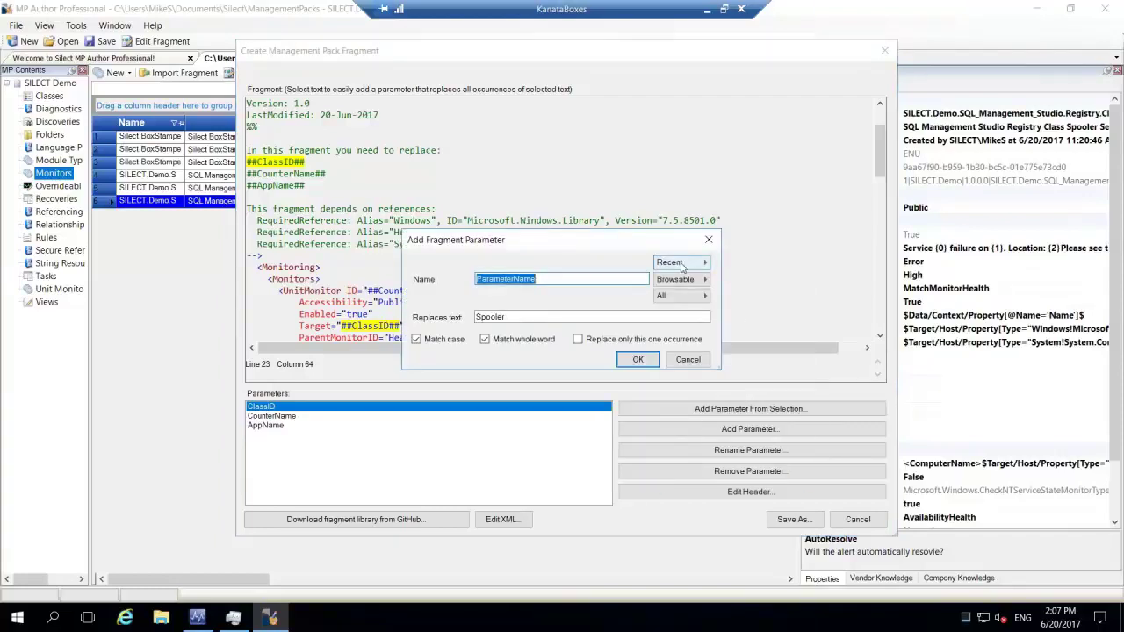
pyautogui.click(698, 296)
pyautogui.click(701, 281)
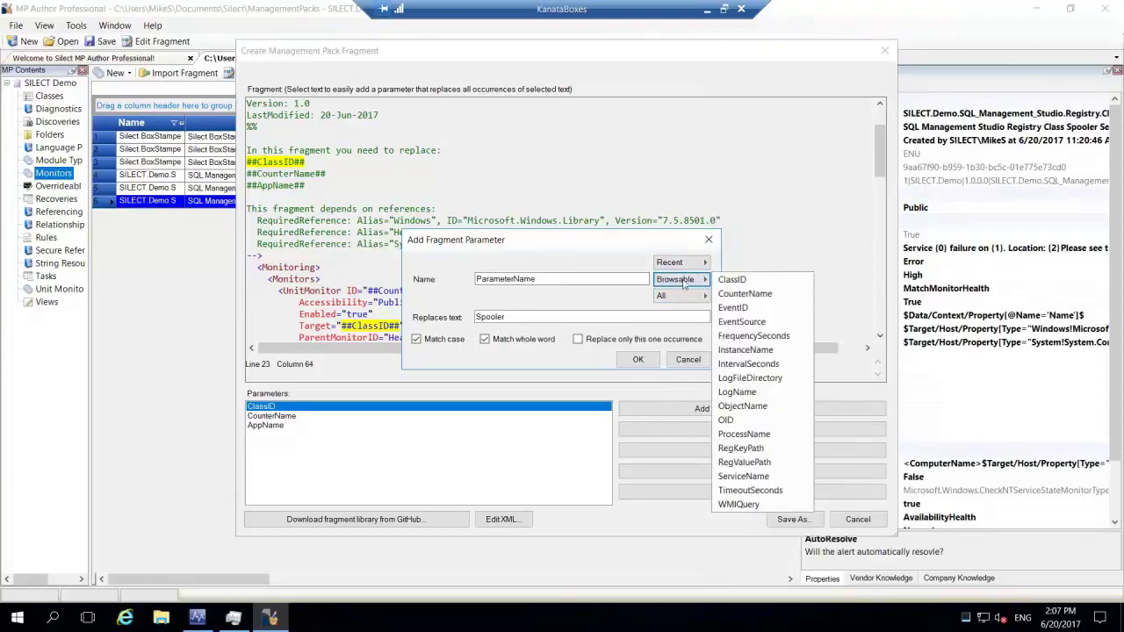
pyautogui.click(681, 265)
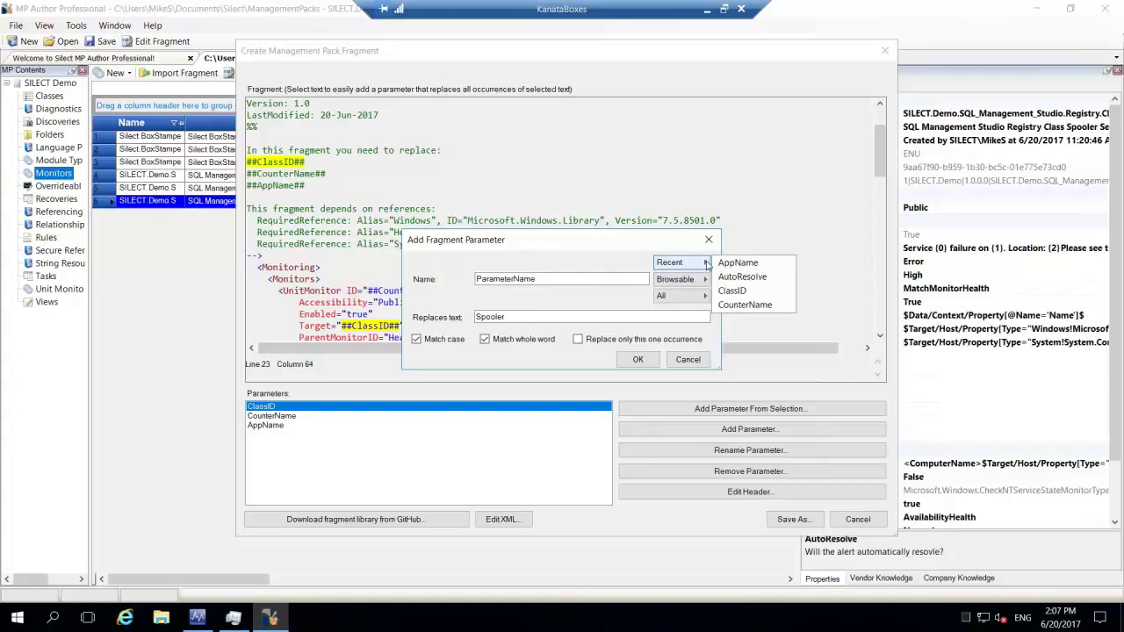
pyautogui.click(702, 281)
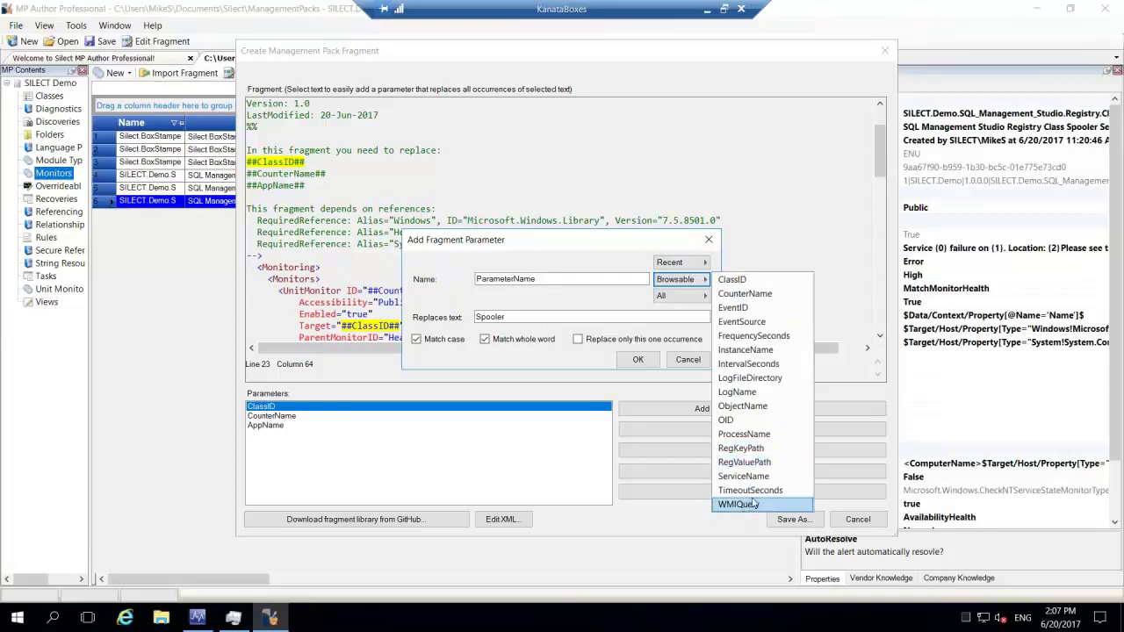
pyautogui.click(681, 299)
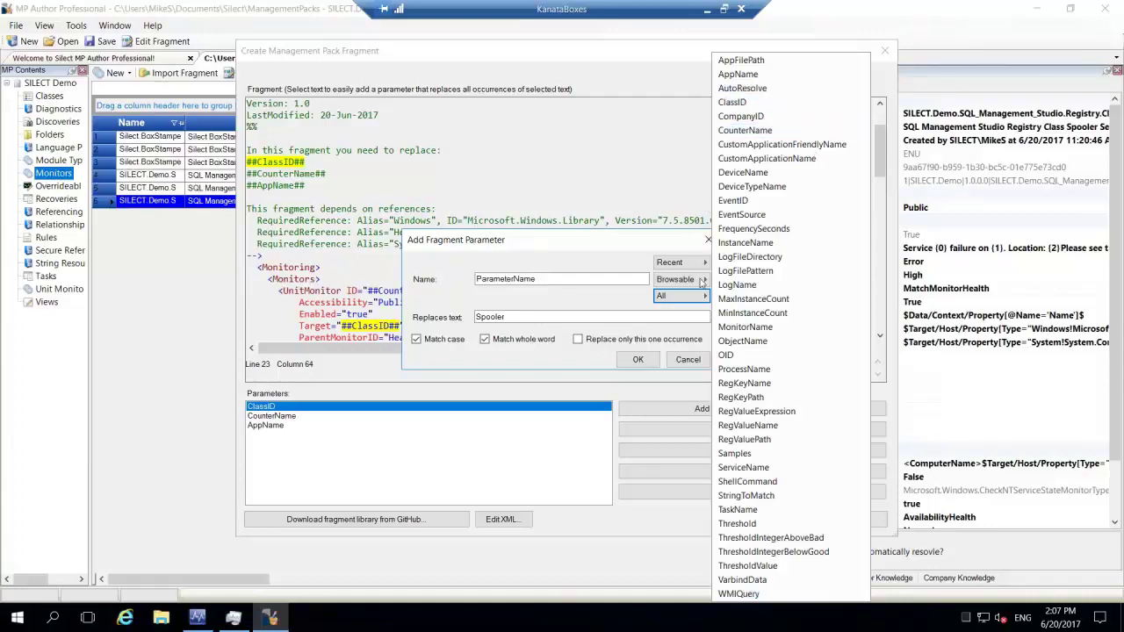
pyautogui.moveTo(707, 281)
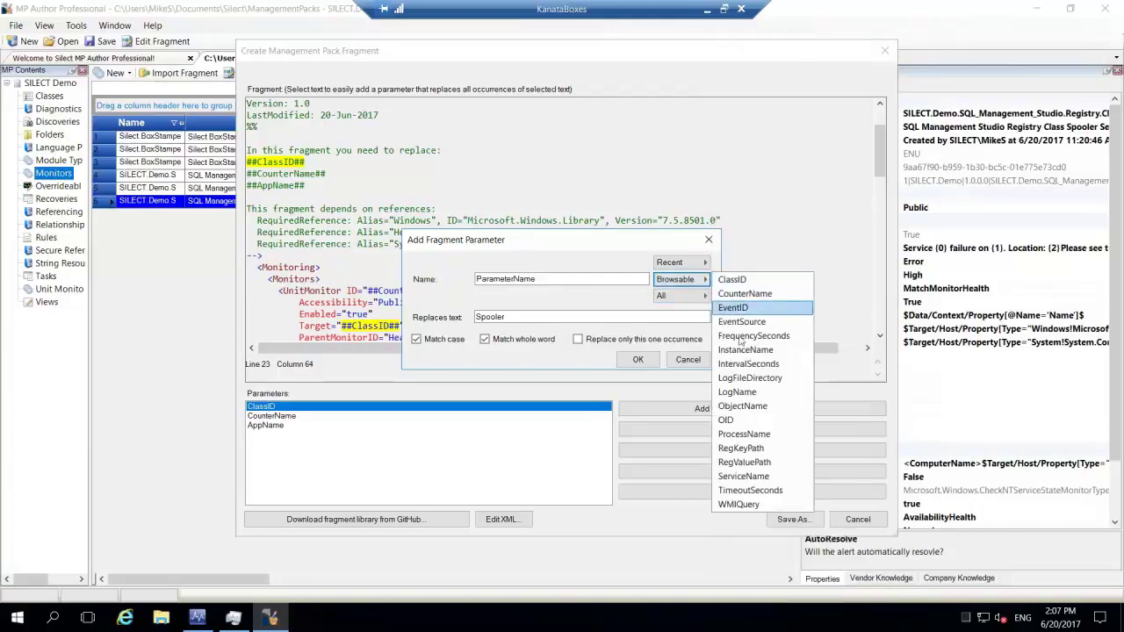
pyautogui.click(744, 482)
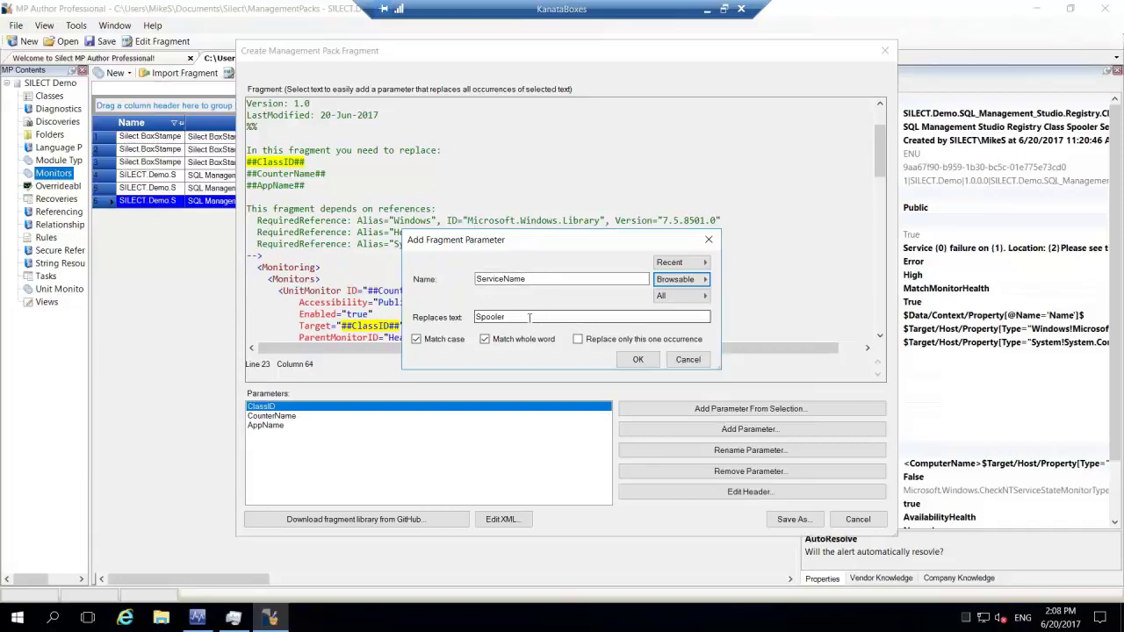
pyautogui.click(545, 281)
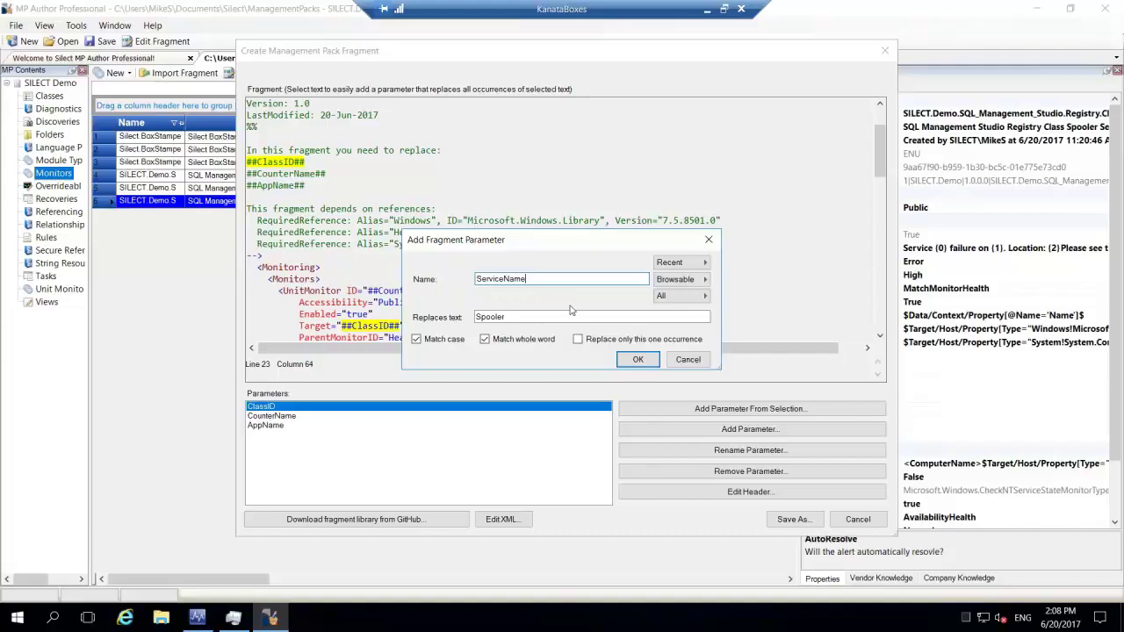
pyautogui.click(637, 359)
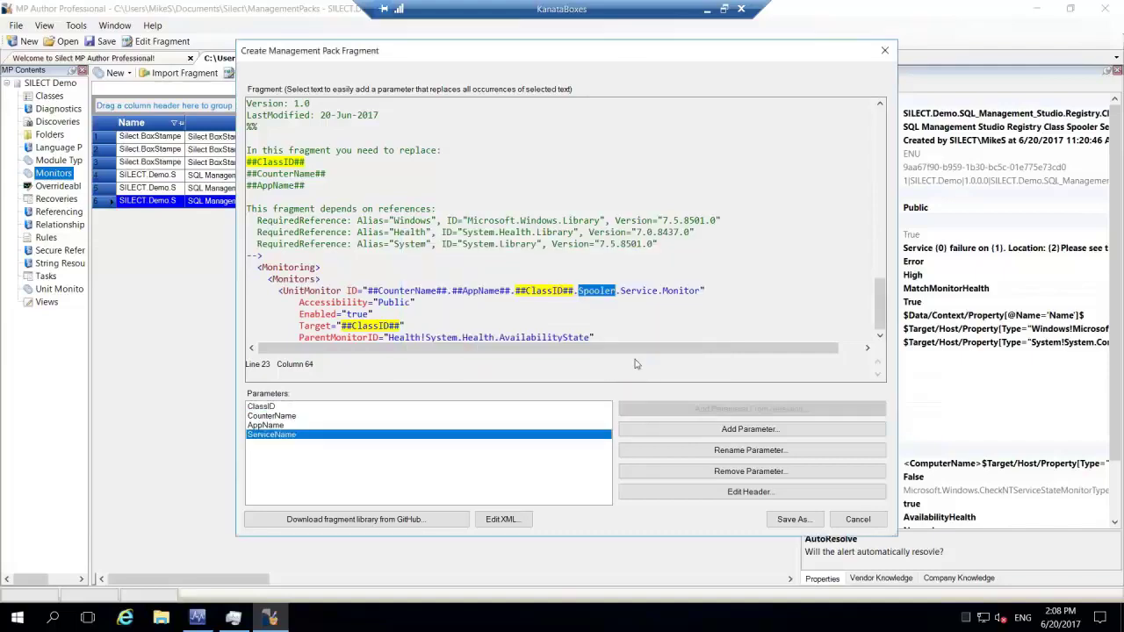
pyautogui.scroll(-2, 457, 289)
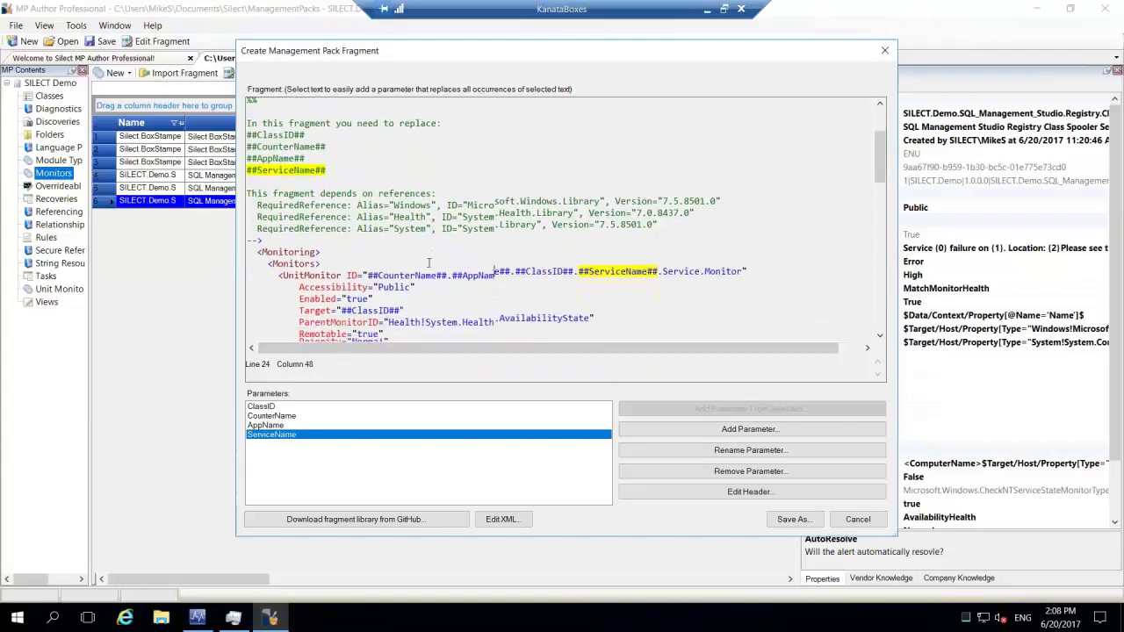
pyautogui.scroll(-2, 426, 277)
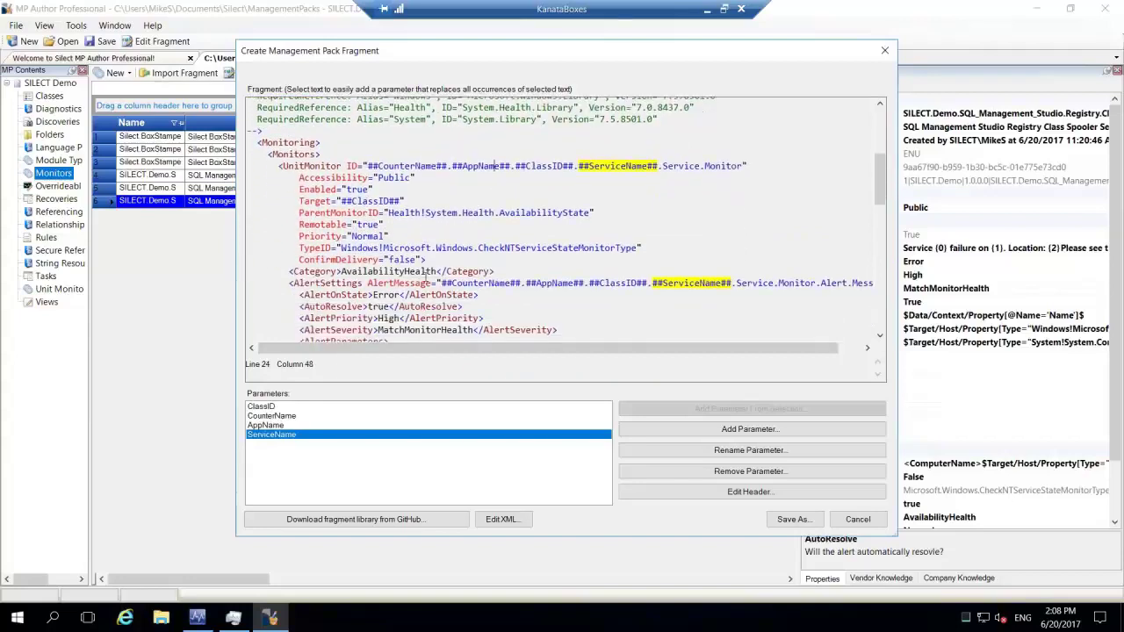
pyautogui.click(756, 429)
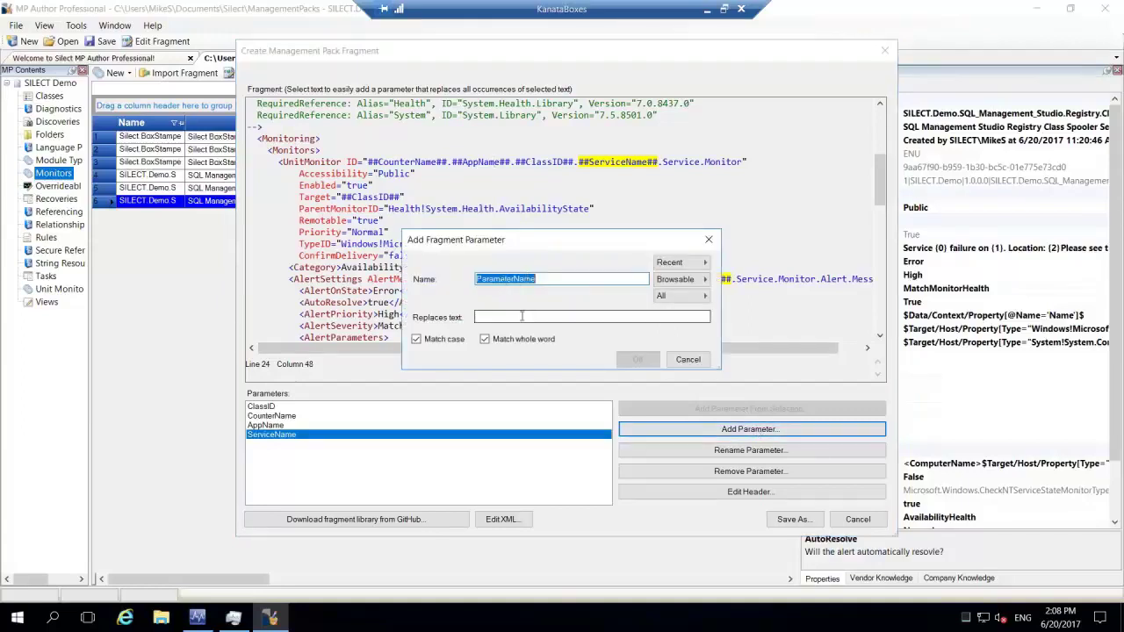
pyautogui.click(494, 317)
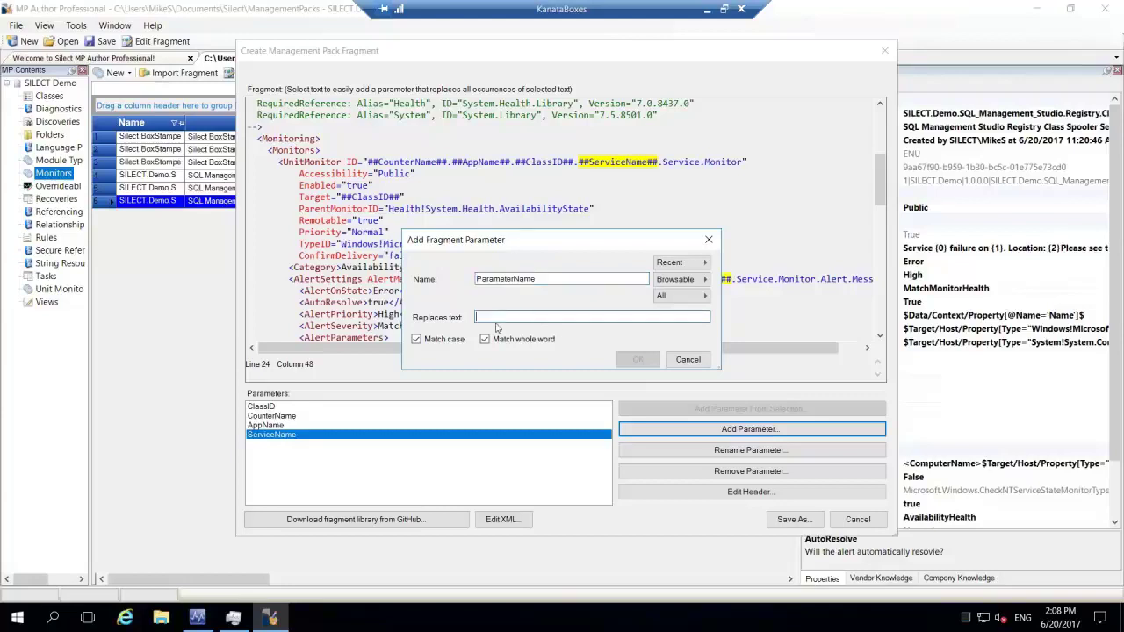
pyautogui.click(688, 360)
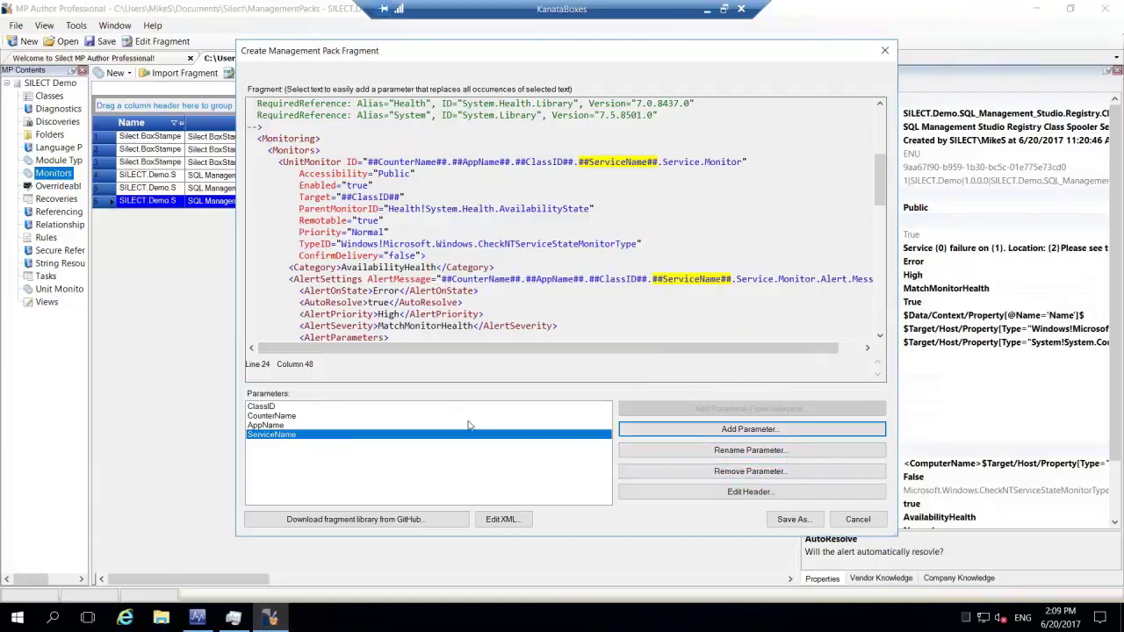
# Step: Add the description "Fragement to monitor a service, based on the MP Studio wizard." to the fragment header above the version line
pyautogui.scroll(4, 560, 282)
pyautogui.scroll(4, 560, 282)
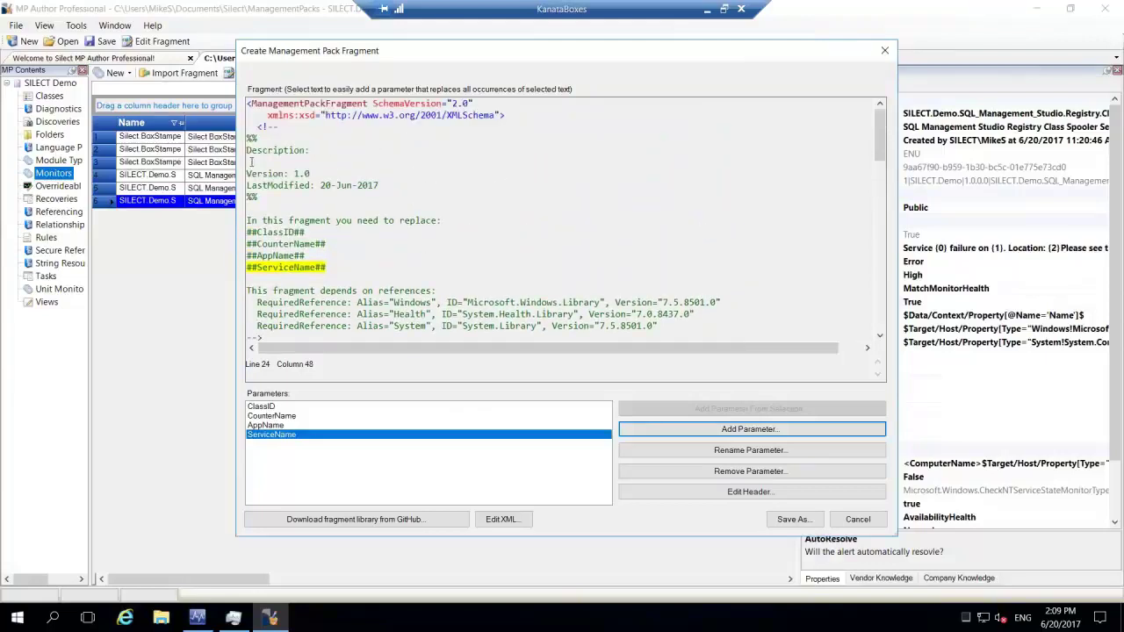
pyautogui.moveTo(251, 161); pyautogui.dragTo(312, 167)
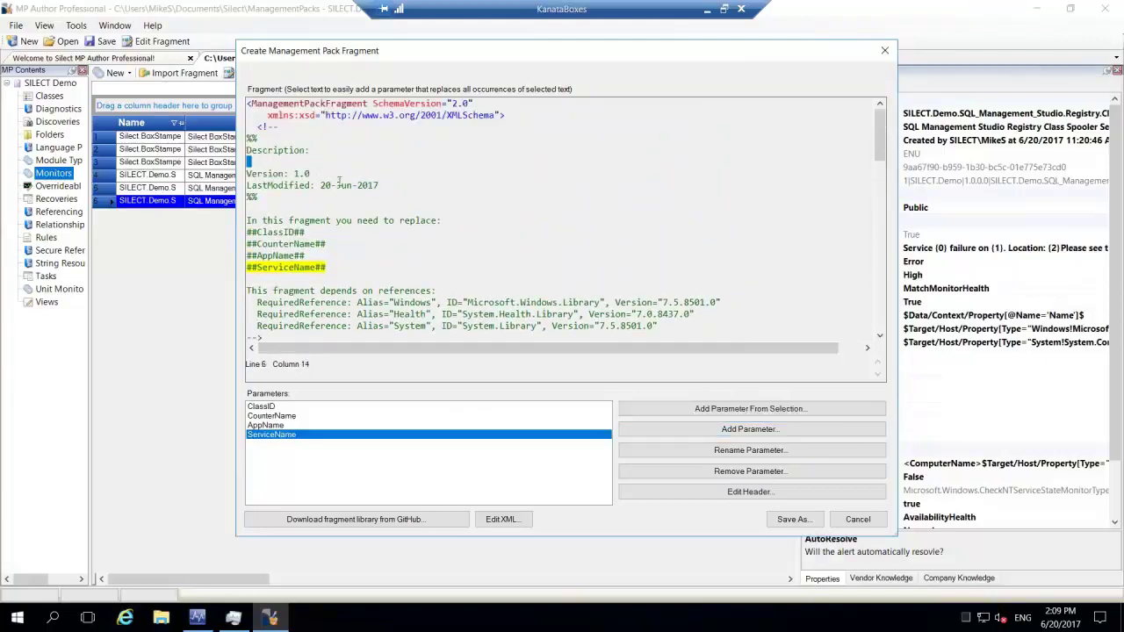
pyautogui.doubleClick(323, 185)
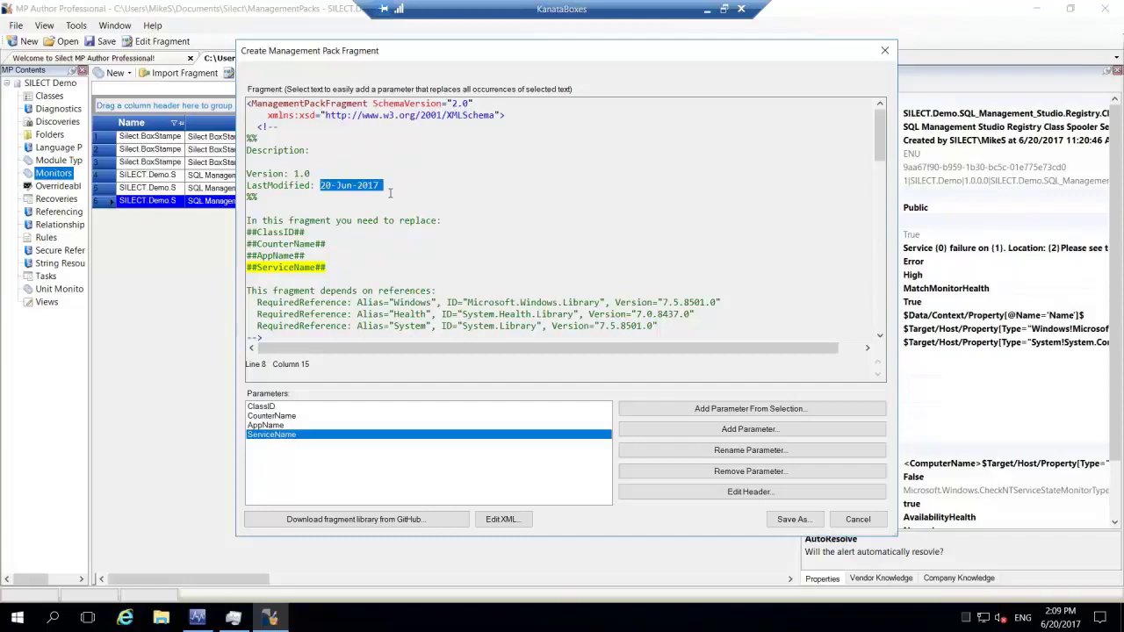
pyautogui.doubleClick(302, 173)
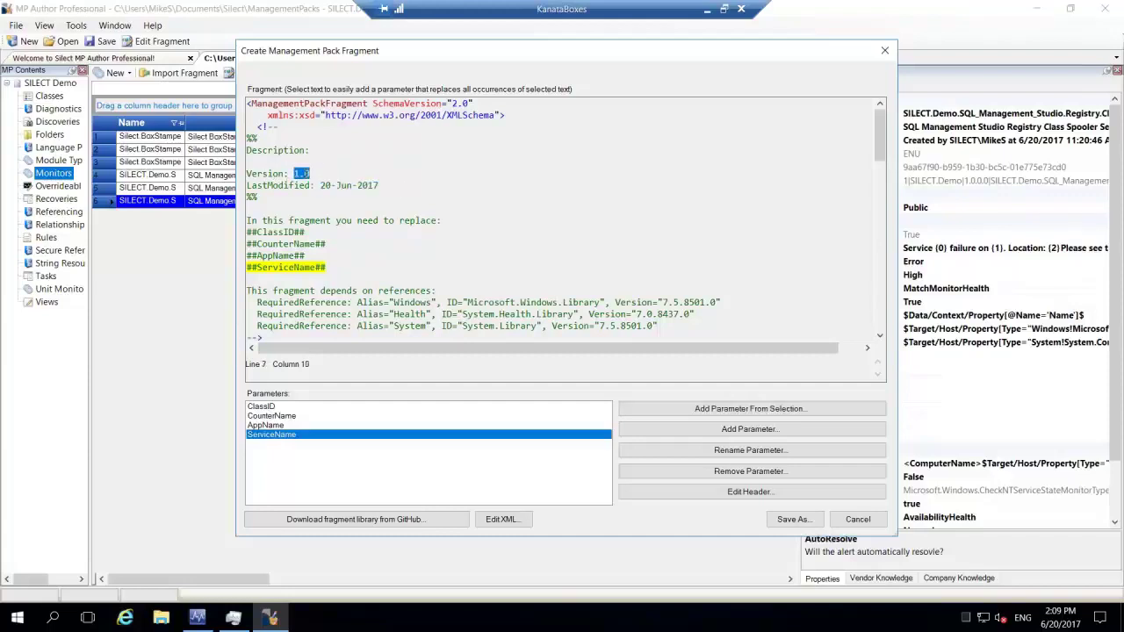
pyautogui.doubleClick(268, 153)
pyautogui.click(275, 161)
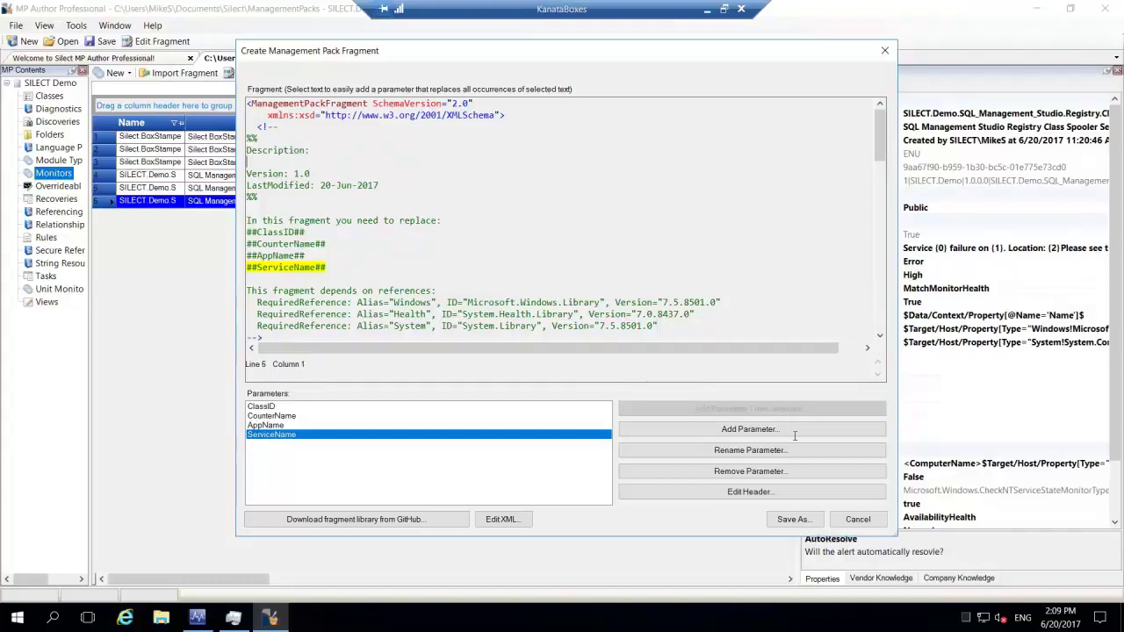
pyautogui.click(751, 494)
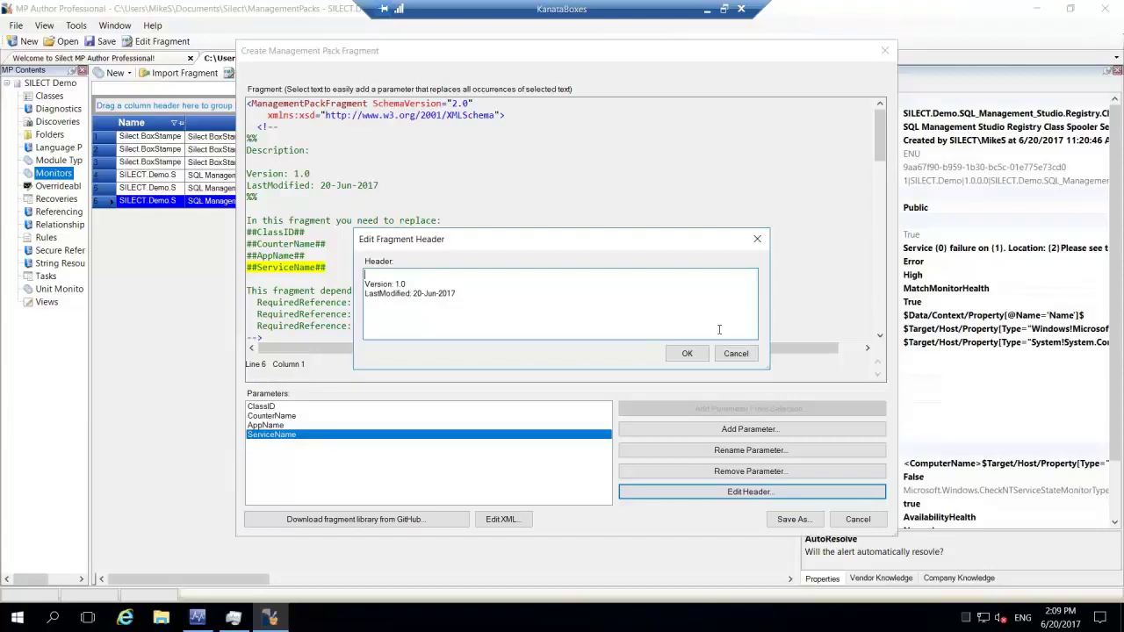
pyautogui.write('Fragement to monitor a servic')
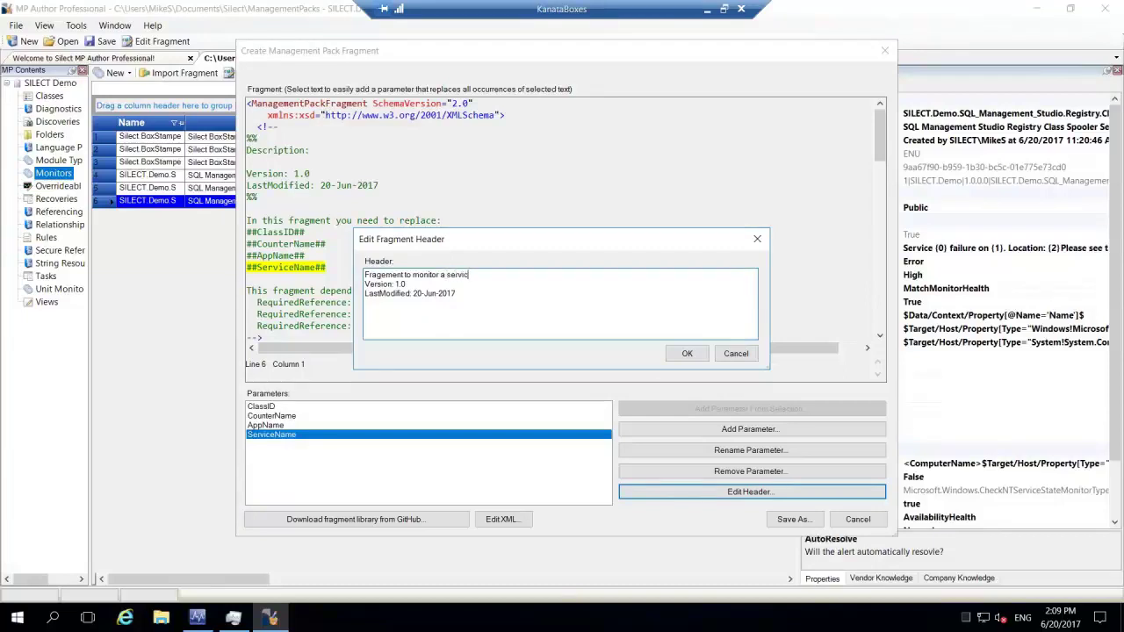
pyautogui.write('e  based on the MP Studo')
pyautogui.press('BackSpace')
pyautogui.write('io wizard')
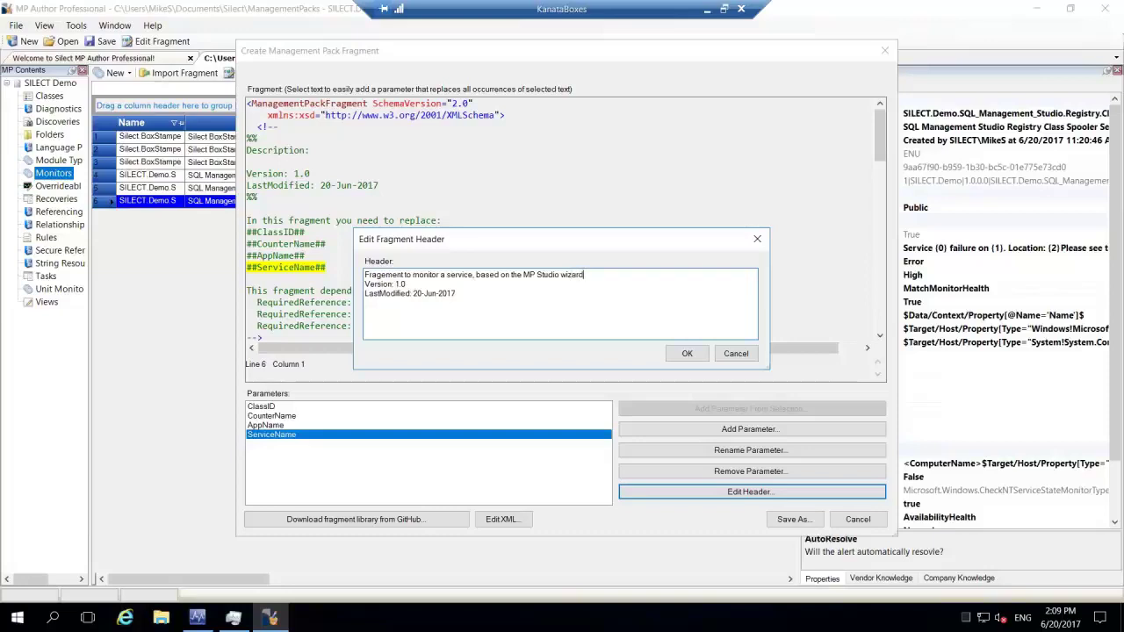
pyautogui.click(688, 356)
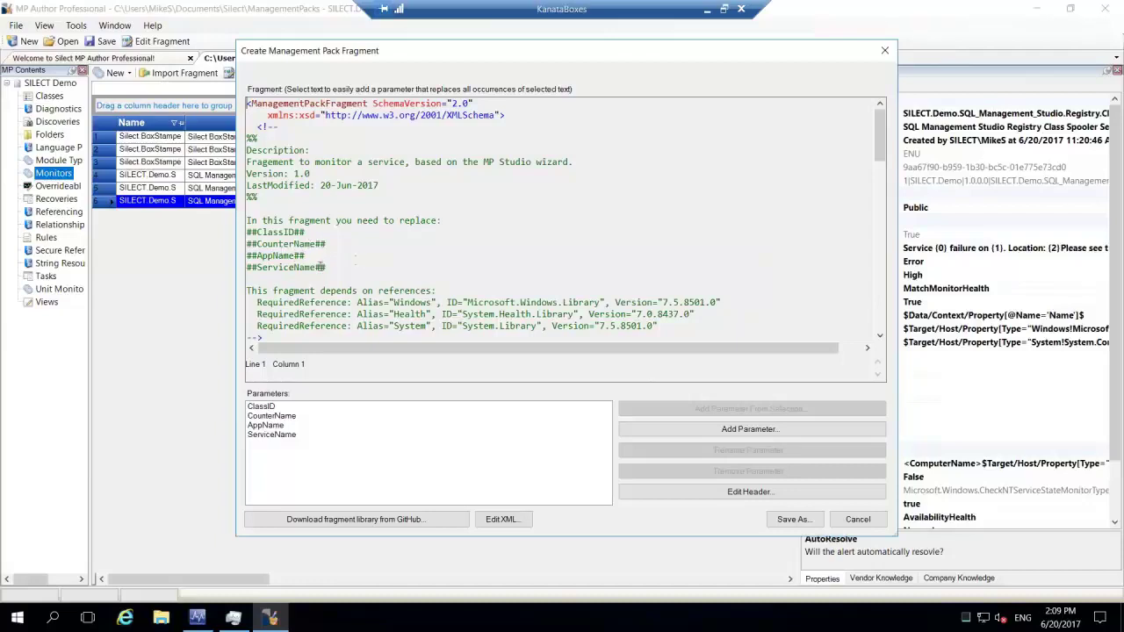
# Step: Save the parameterized fragment as FastService in the My Fragments folder, in Management Pack Fragment (*.mpx) format
pyautogui.scroll(-5, 395, 264)
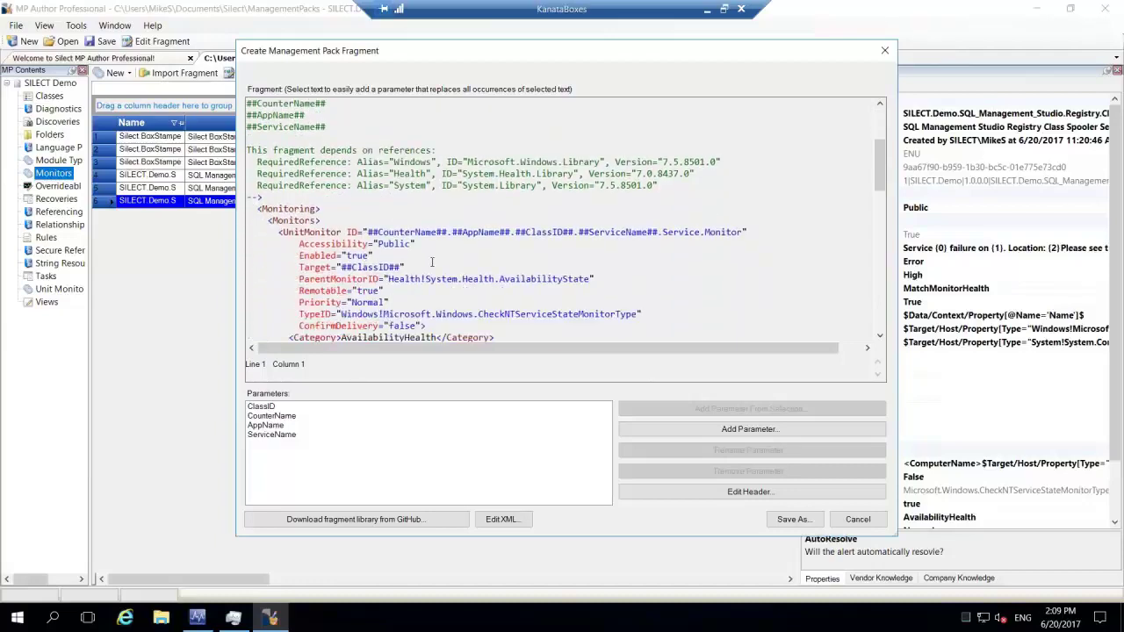
pyautogui.scroll(-2, 432, 262)
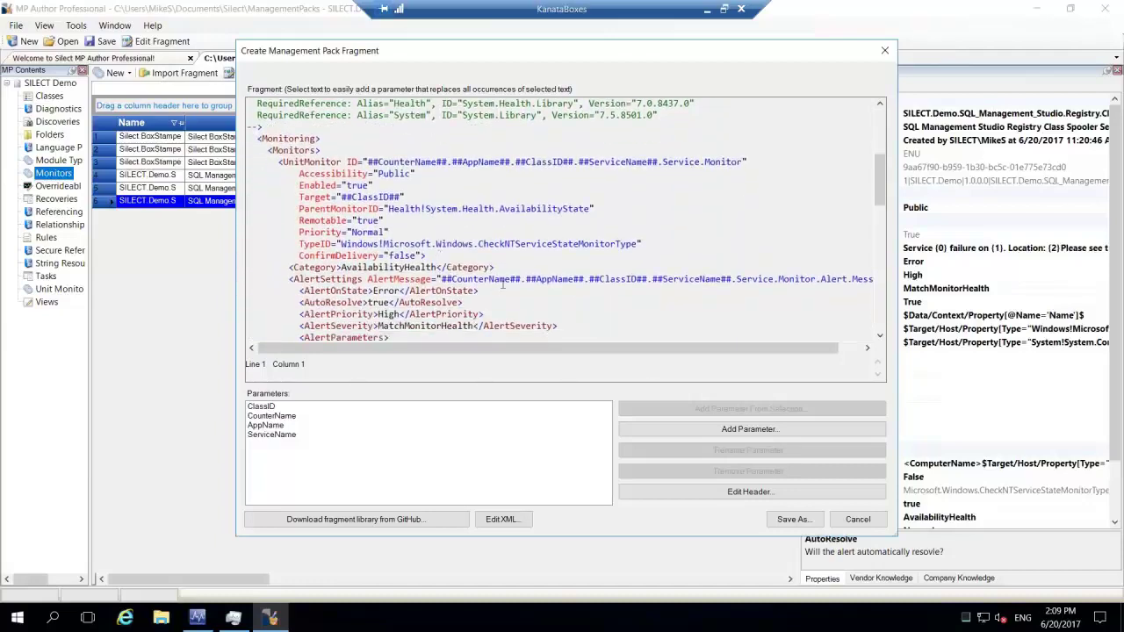
pyautogui.scroll(-2, 503, 280)
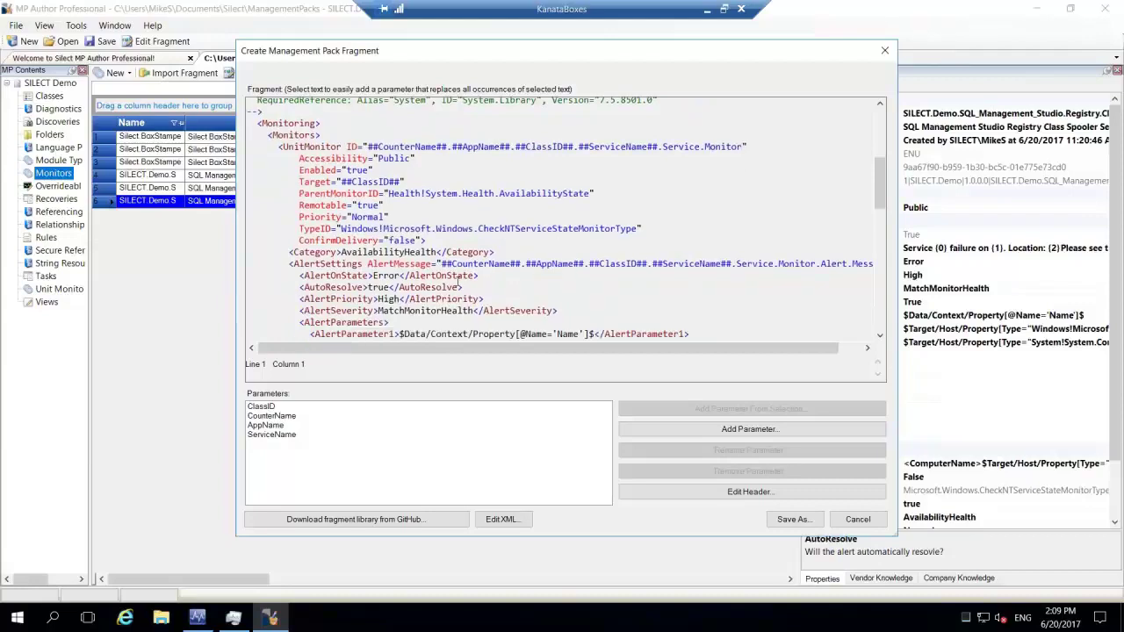
pyautogui.click(792, 519)
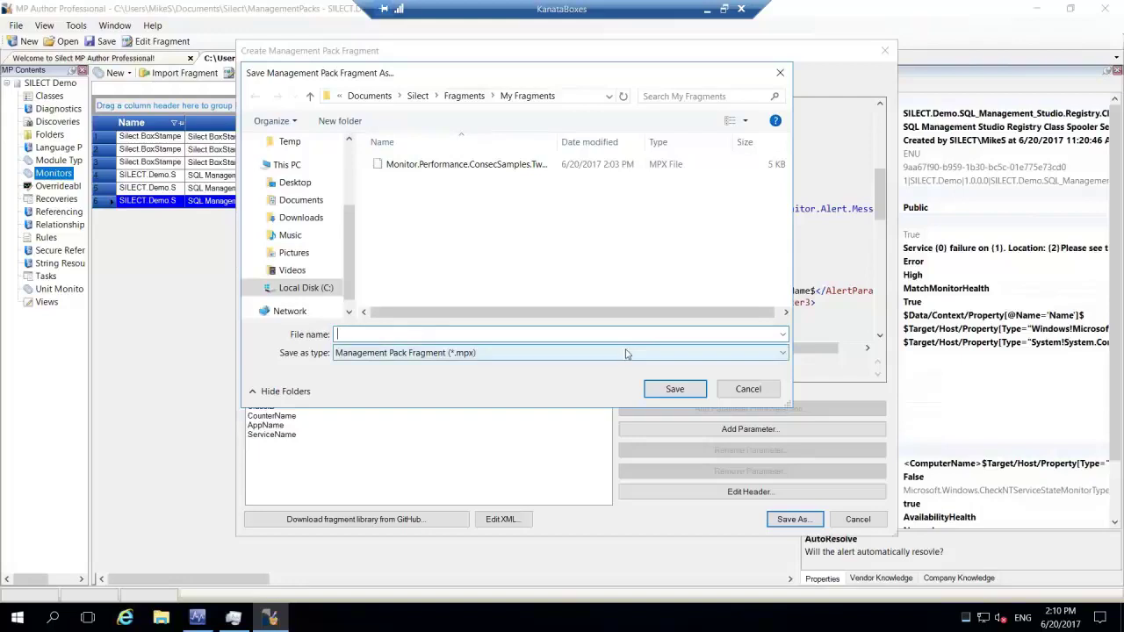
pyautogui.write('astService')
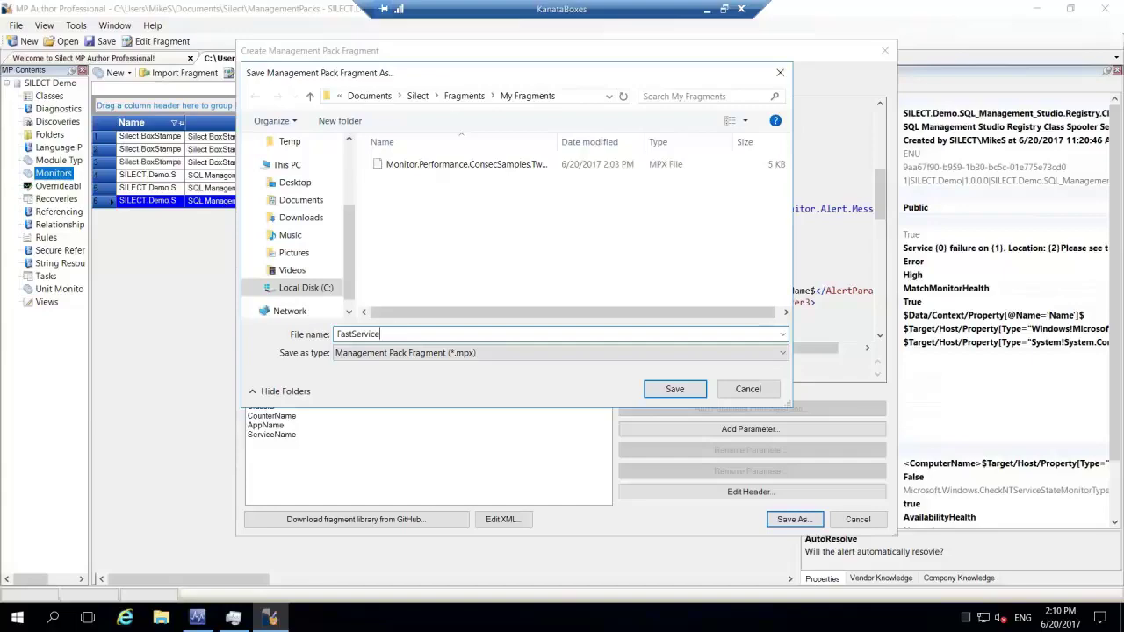
pyautogui.press('Return')
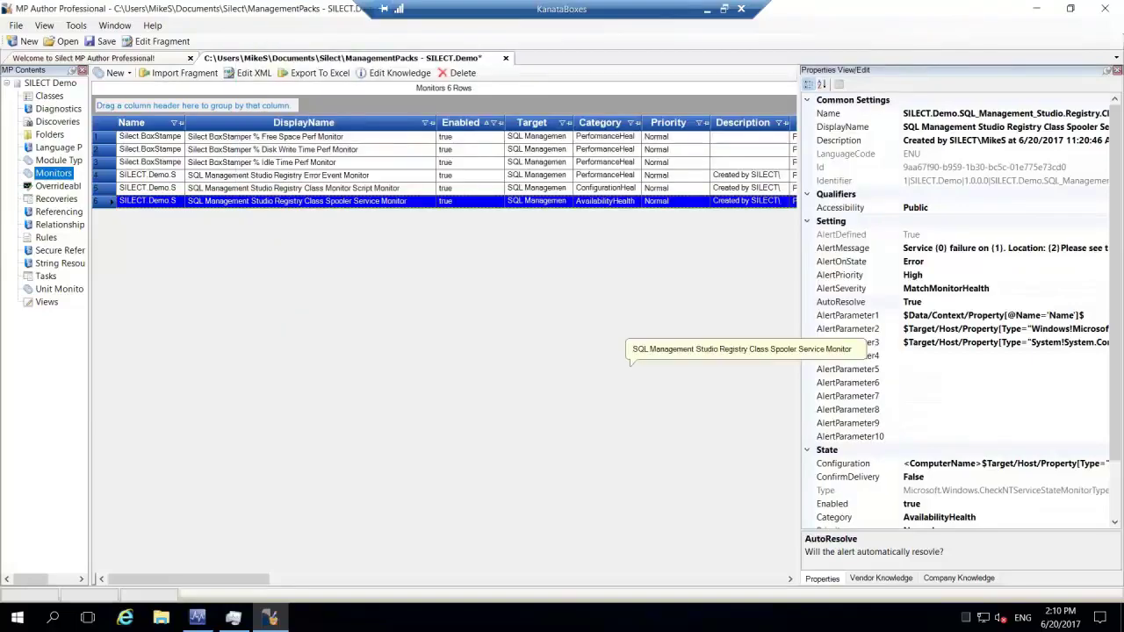
# Step: Start a fragment import and load FastService.mpx from the fragment search list
pyautogui.click(185, 74)
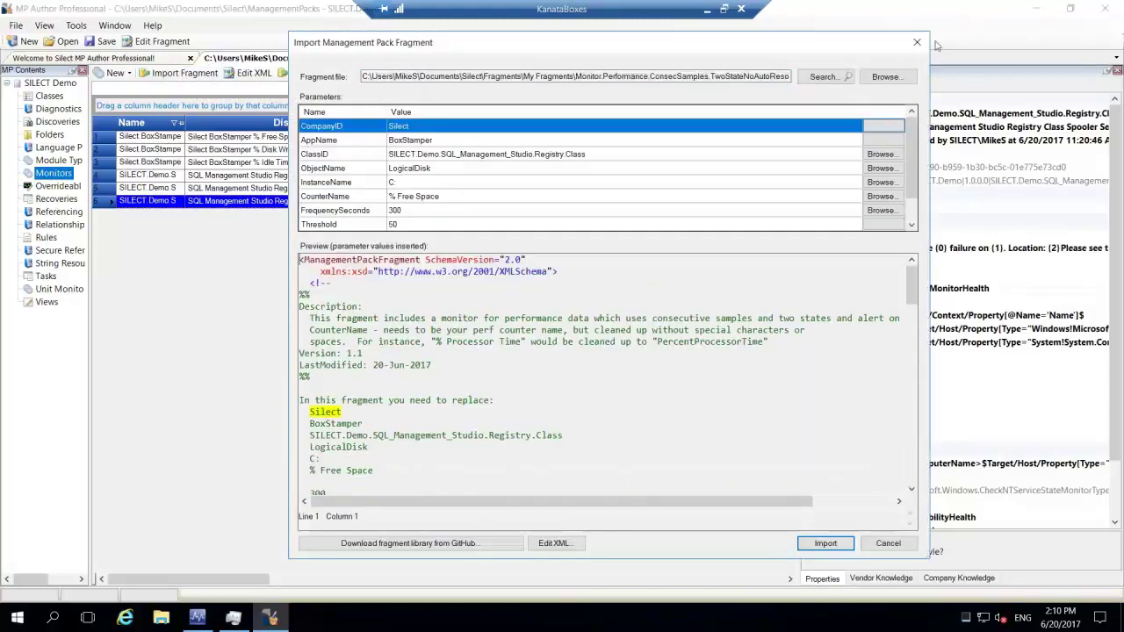
pyautogui.click(825, 77)
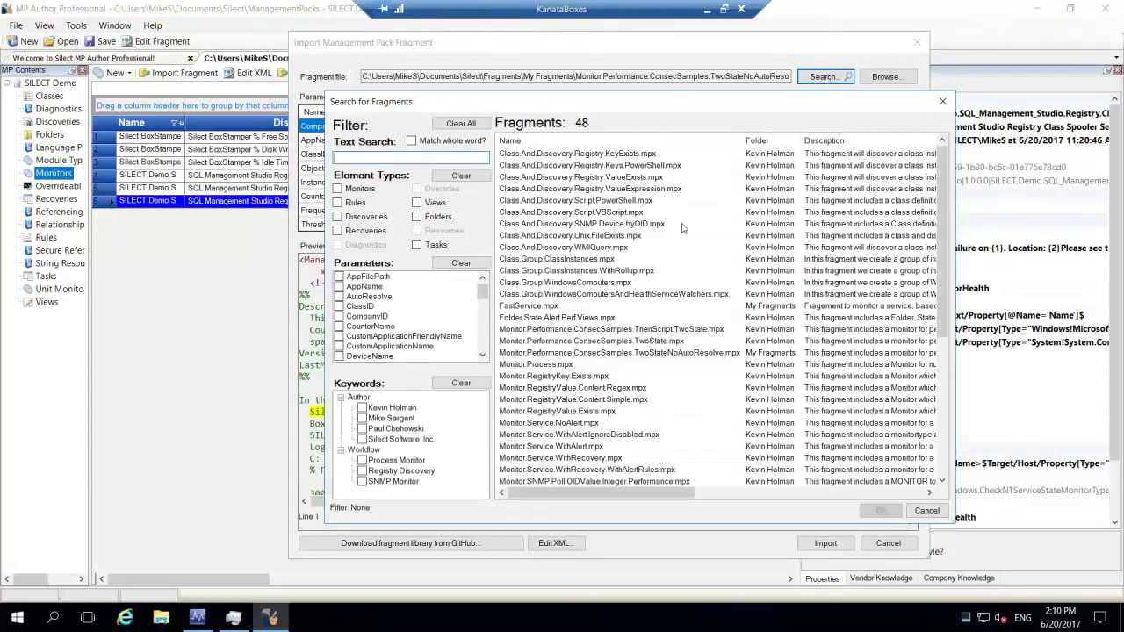
pyautogui.doubleClick(615, 305)
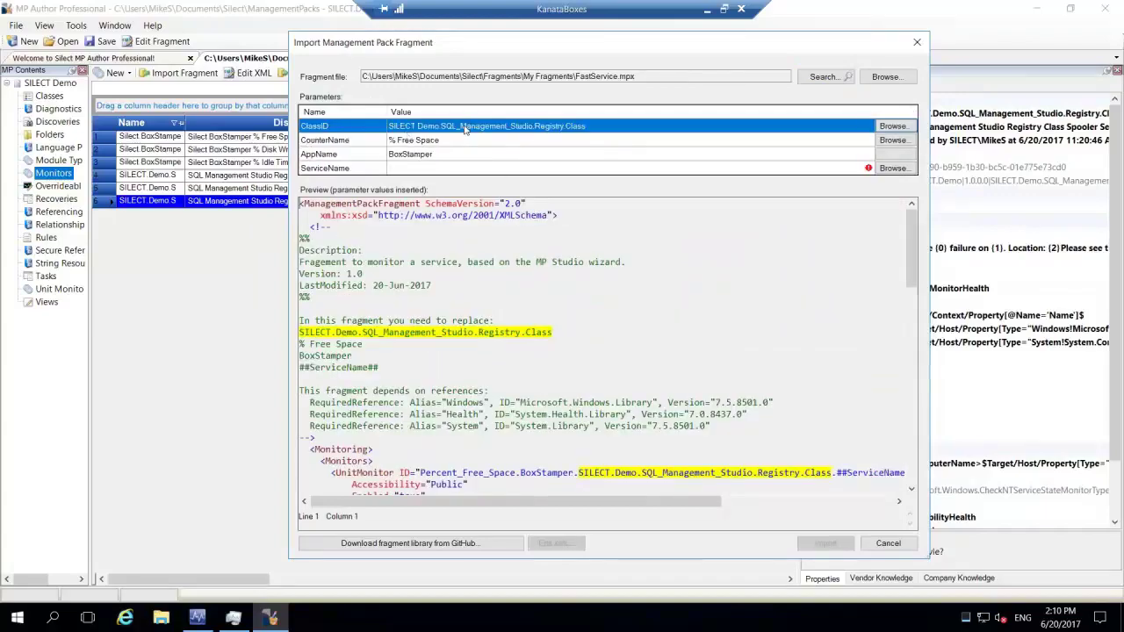
# Step: Examine where the CounterName parameter value is inserted throughout the FastService fragment preview
pyautogui.click(448, 143)
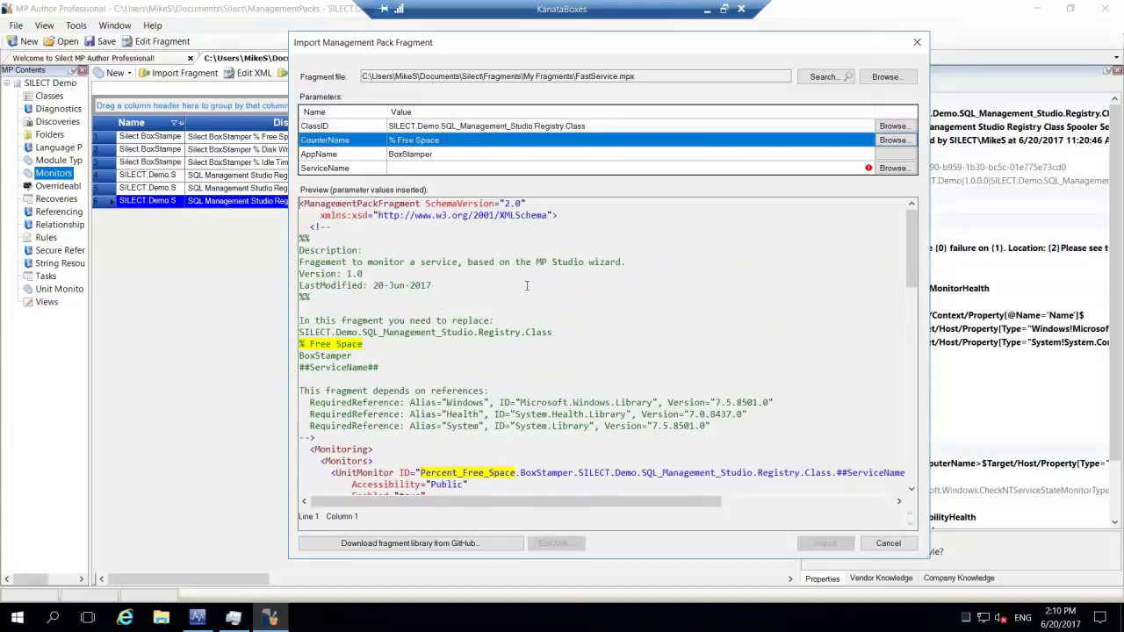
pyautogui.scroll(-3, 526, 284)
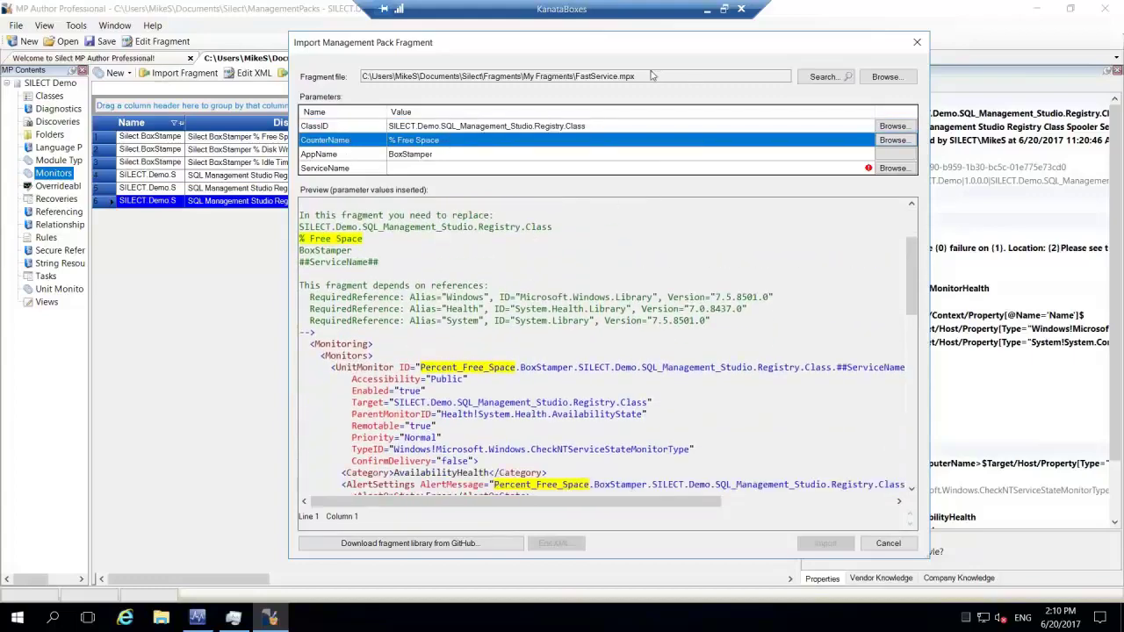
pyautogui.scroll(-2, 590, 250)
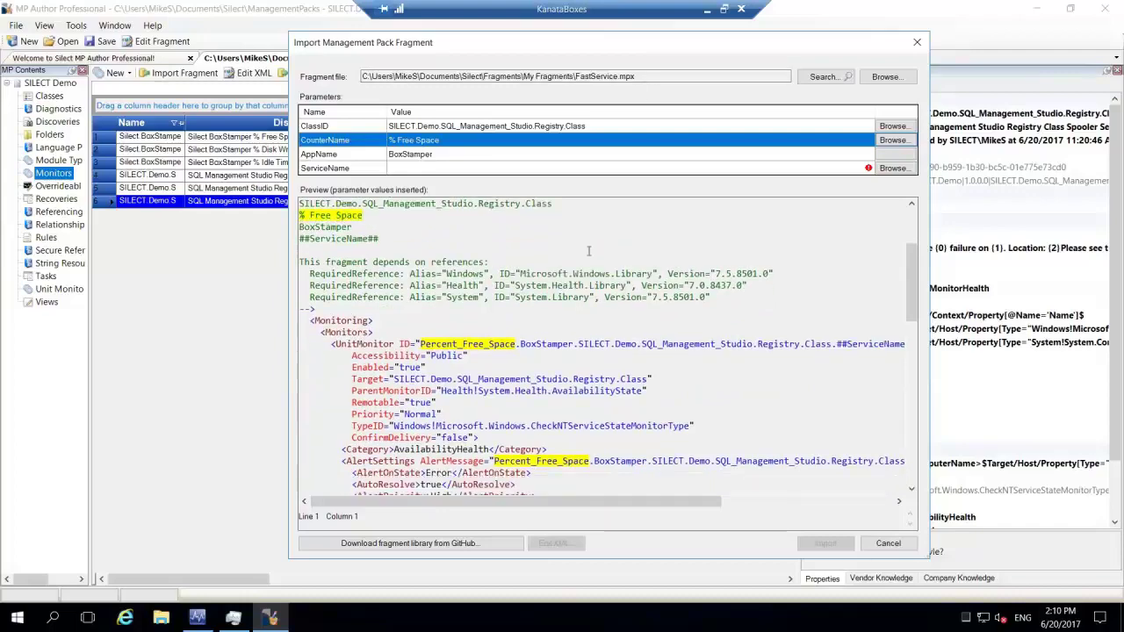
pyautogui.scroll(-12, 590, 252)
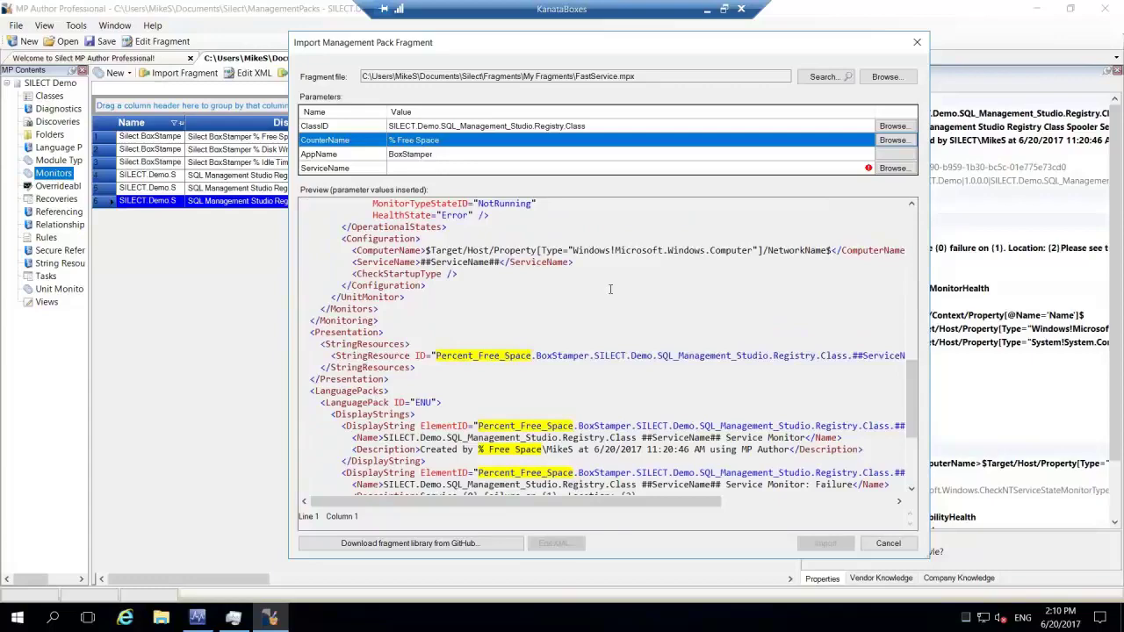
pyautogui.scroll(-2, 608, 289)
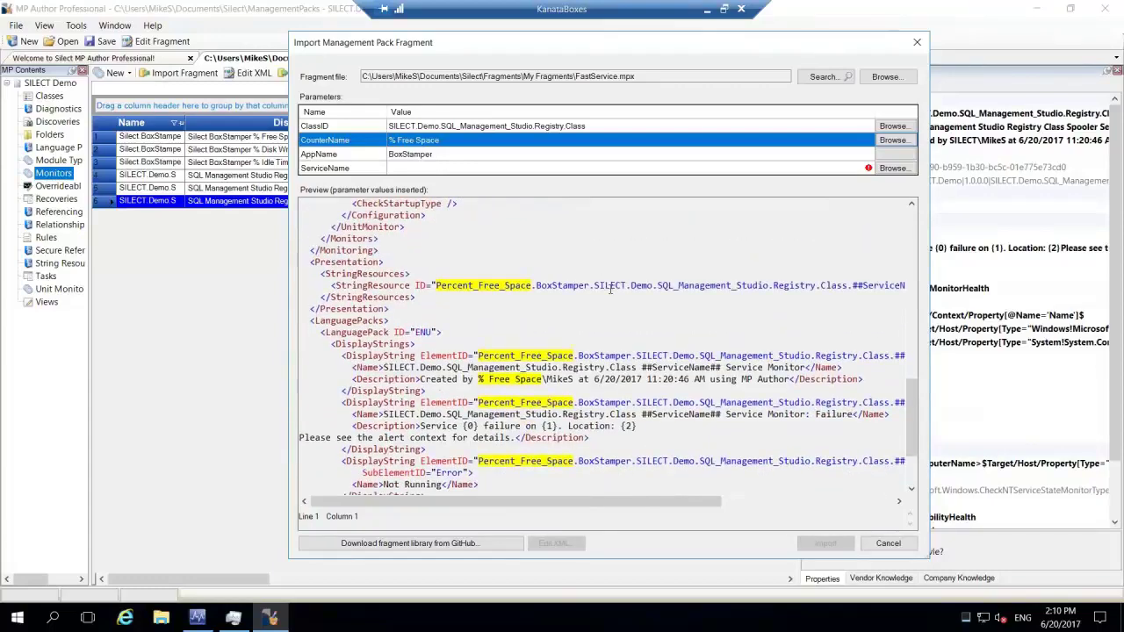
pyautogui.scroll(6, 613, 287)
pyautogui.scroll(15, 616, 284)
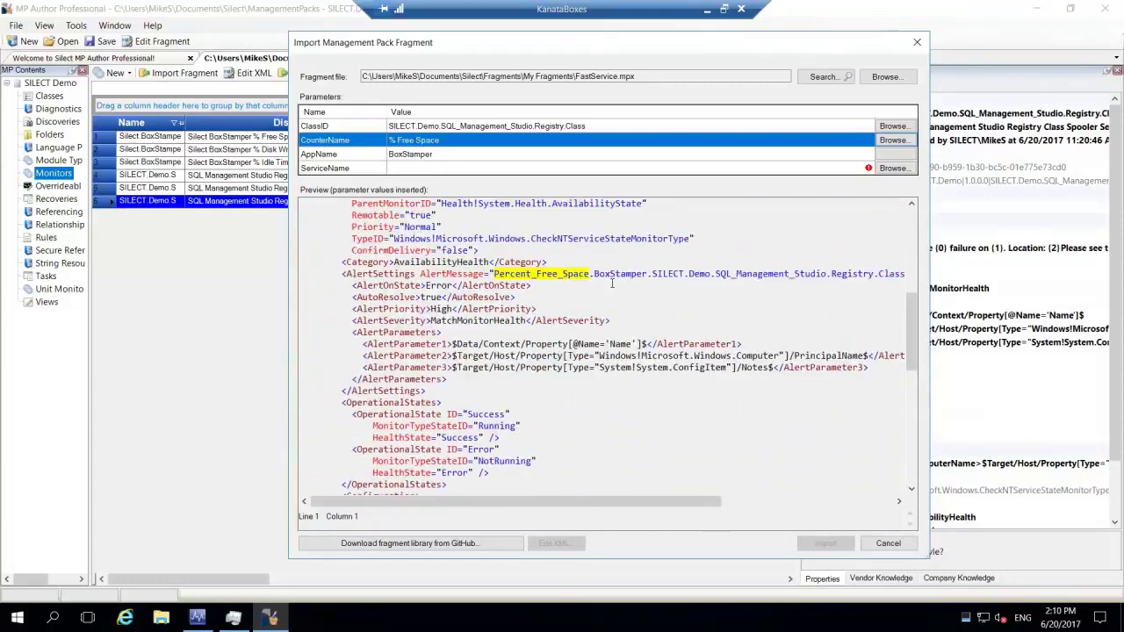
# Step: Examine where the ServiceName parameter is used in the fragment preview, including the monitor ID and configuration
pyautogui.click(422, 168)
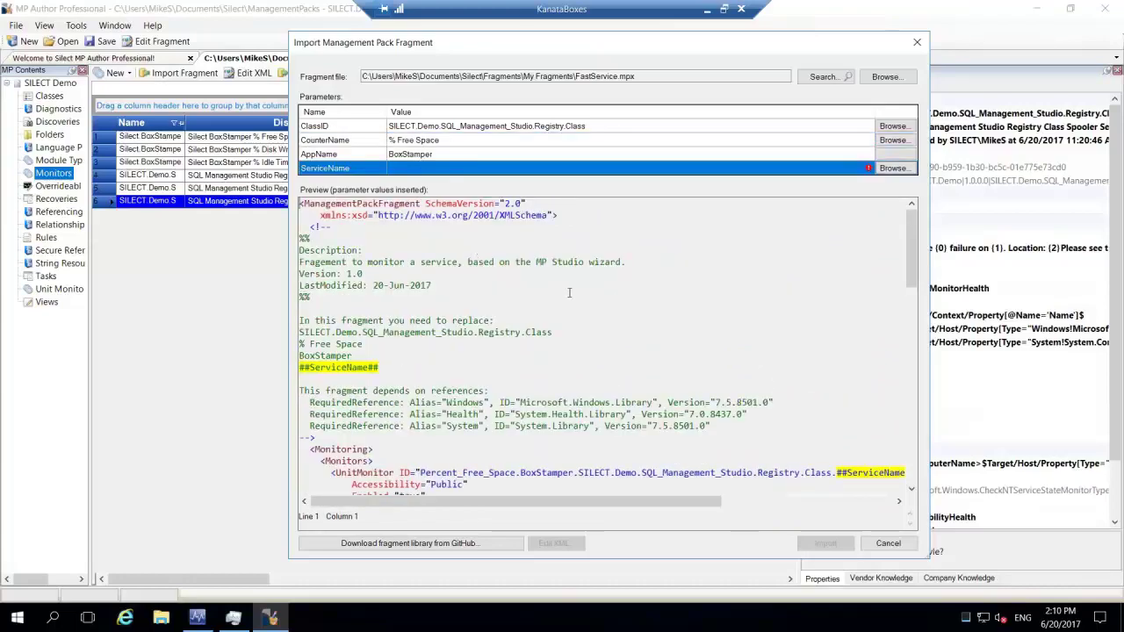
pyautogui.scroll(-4, 572, 295)
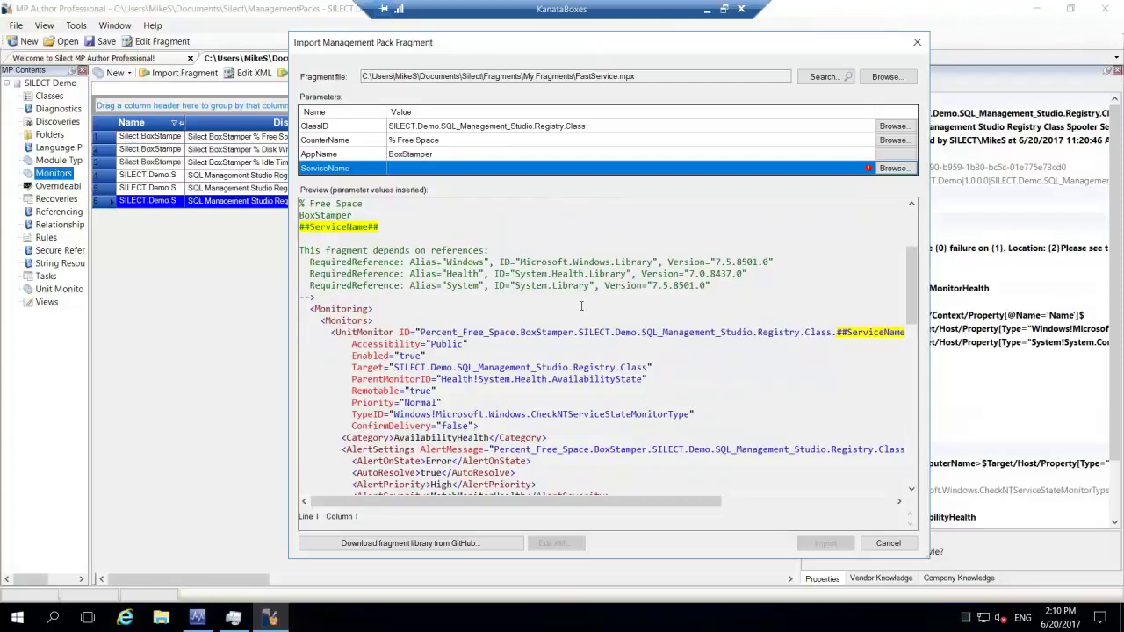
pyautogui.scroll(-7, 581, 305)
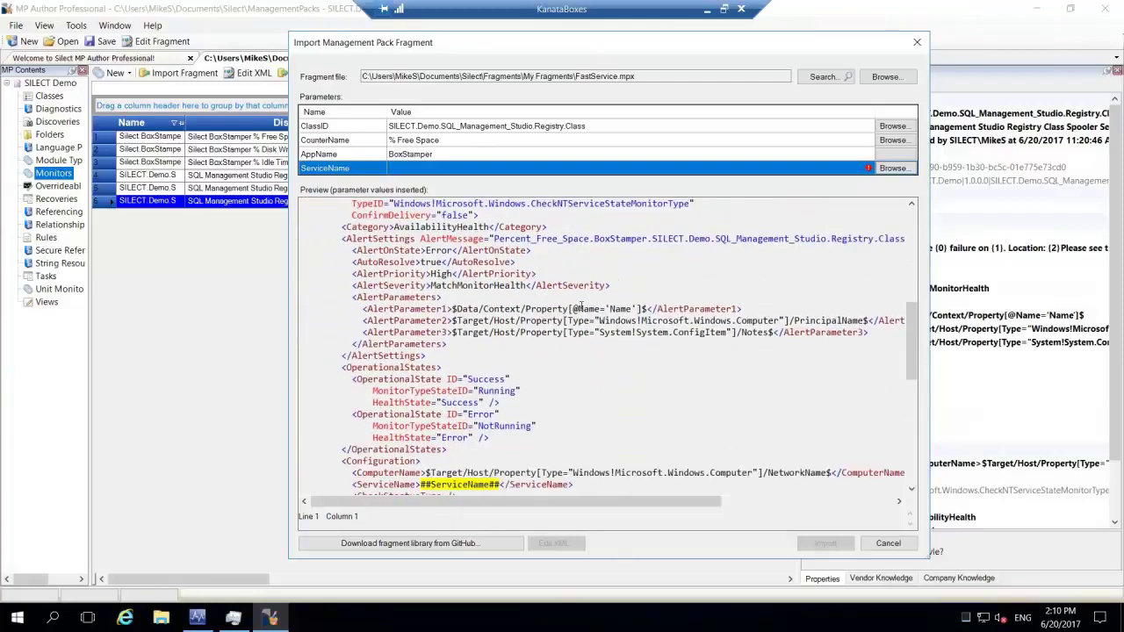
pyautogui.scroll(-4, 580, 307)
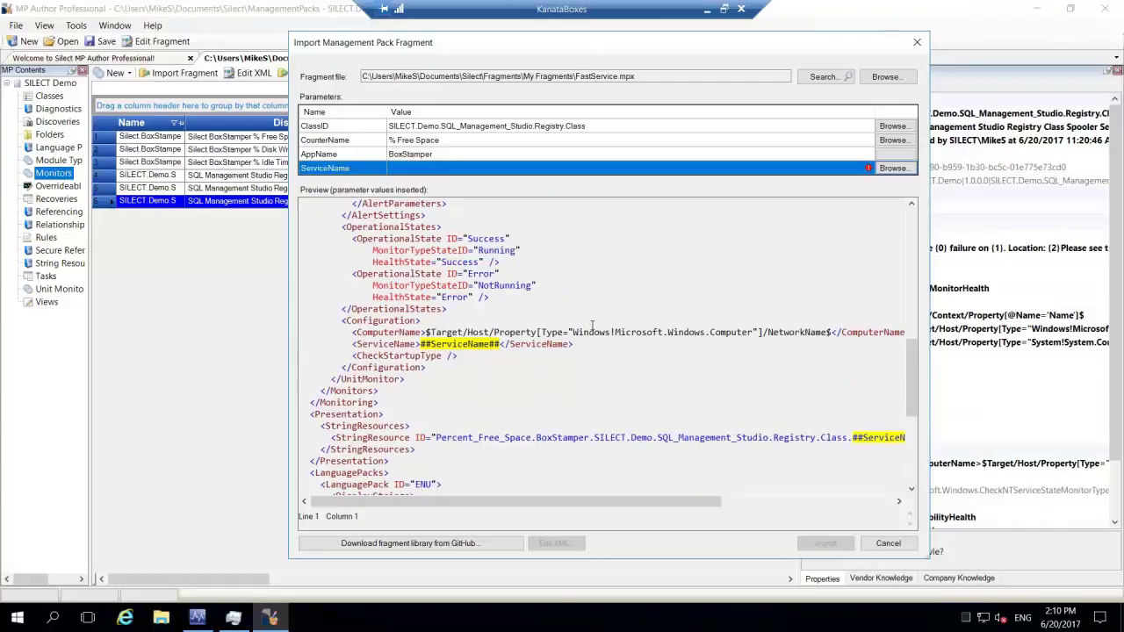
pyautogui.scroll(5, 591, 326)
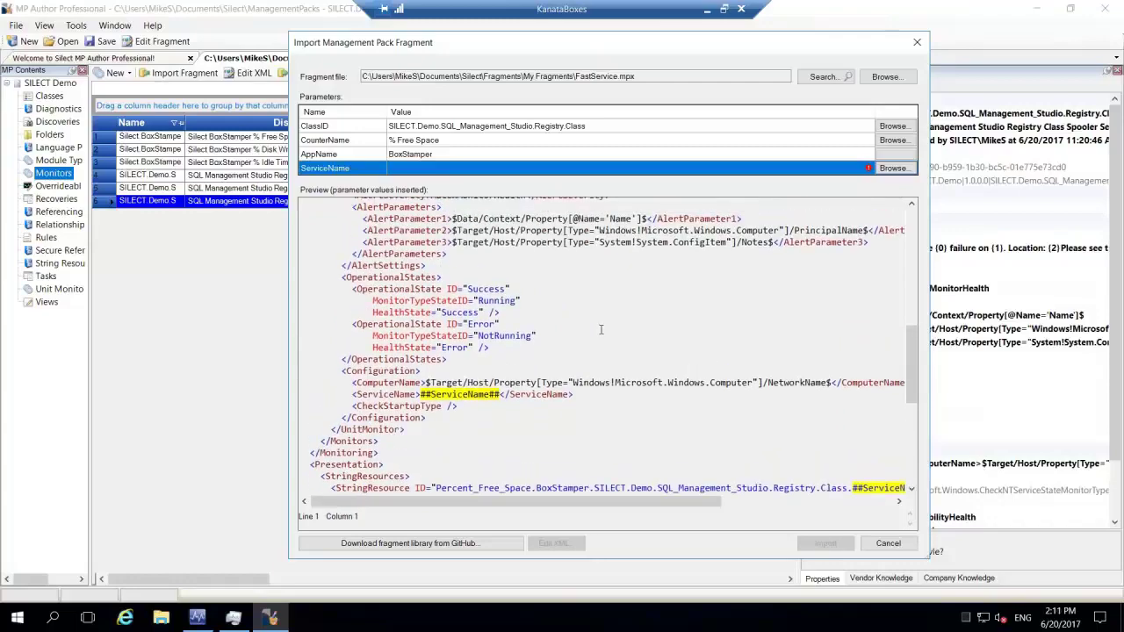
pyautogui.scroll(8, 603, 326)
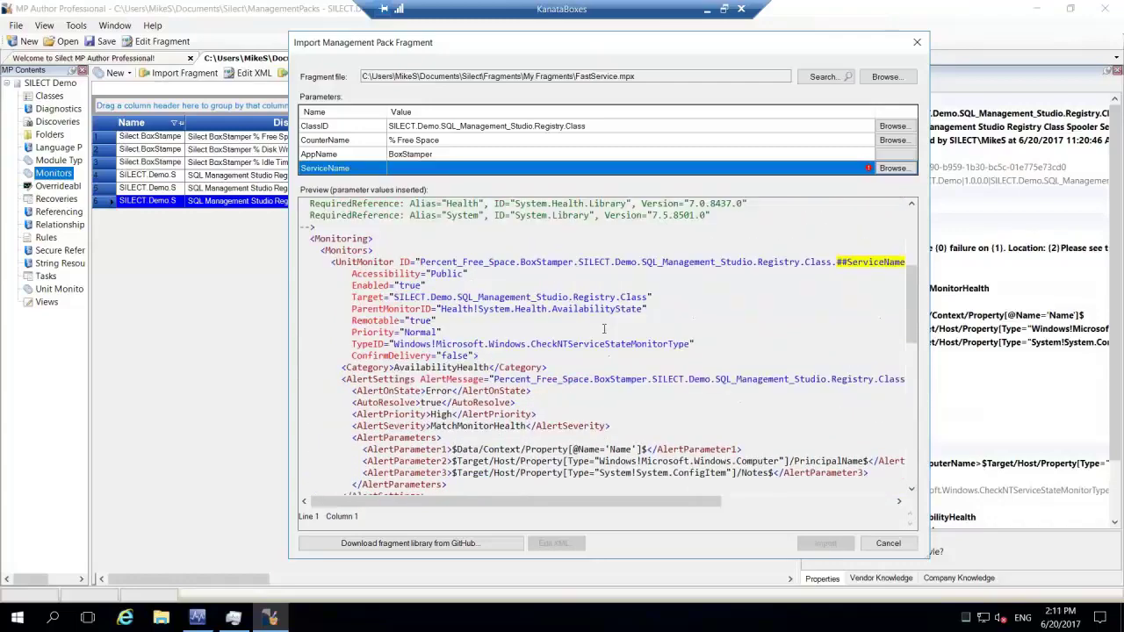
# Step: Leave the import and rename the CounterName parameter of the FastService fragment to CompanyID, saving the fragment
pyautogui.scroll(2, 603, 327)
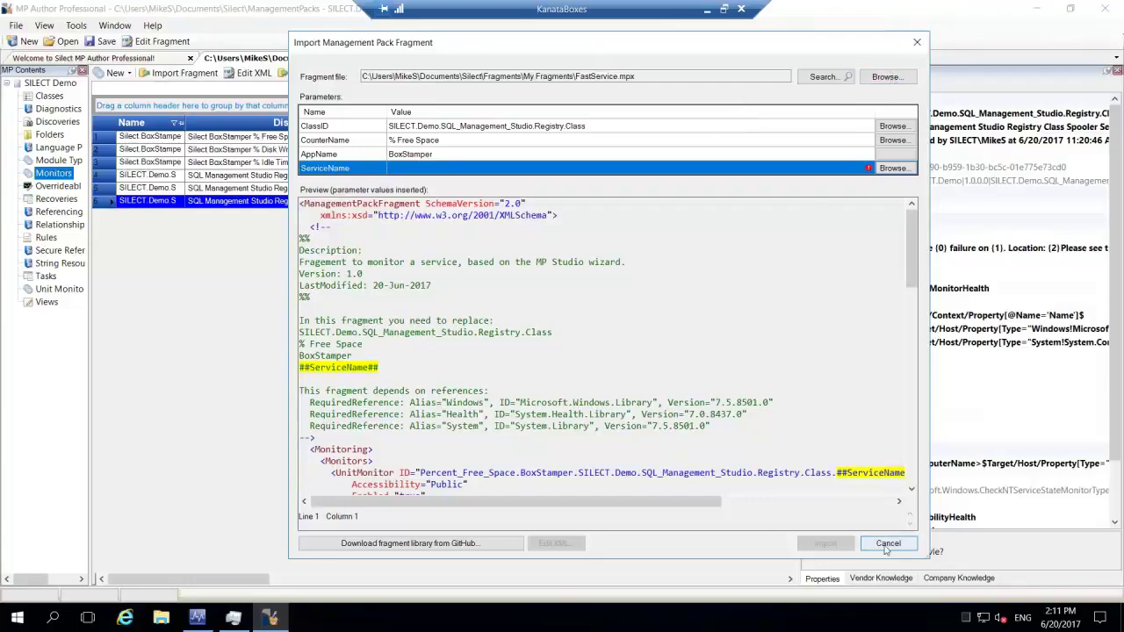
pyautogui.click(917, 42)
pyautogui.click(160, 41)
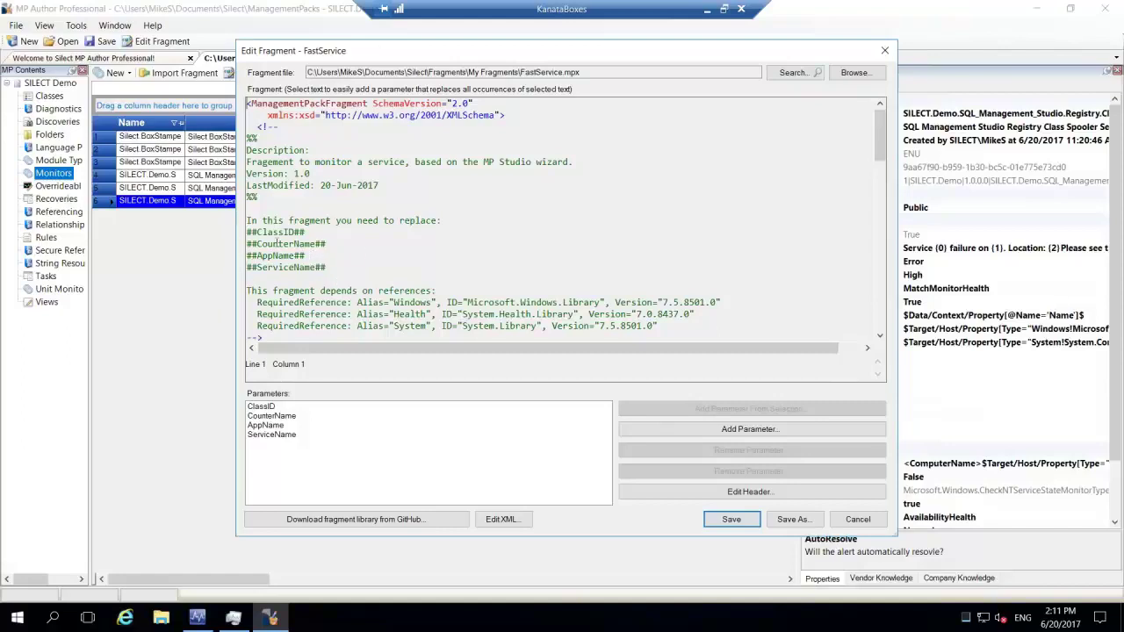
pyautogui.click(279, 245)
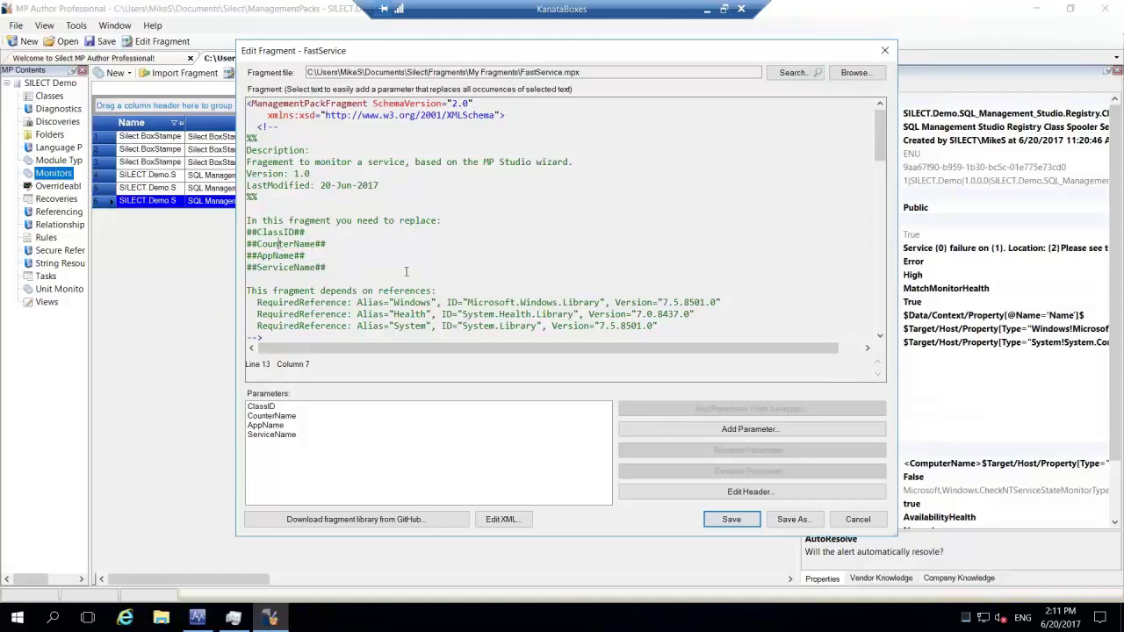
pyautogui.click(273, 416)
pyautogui.click(742, 452)
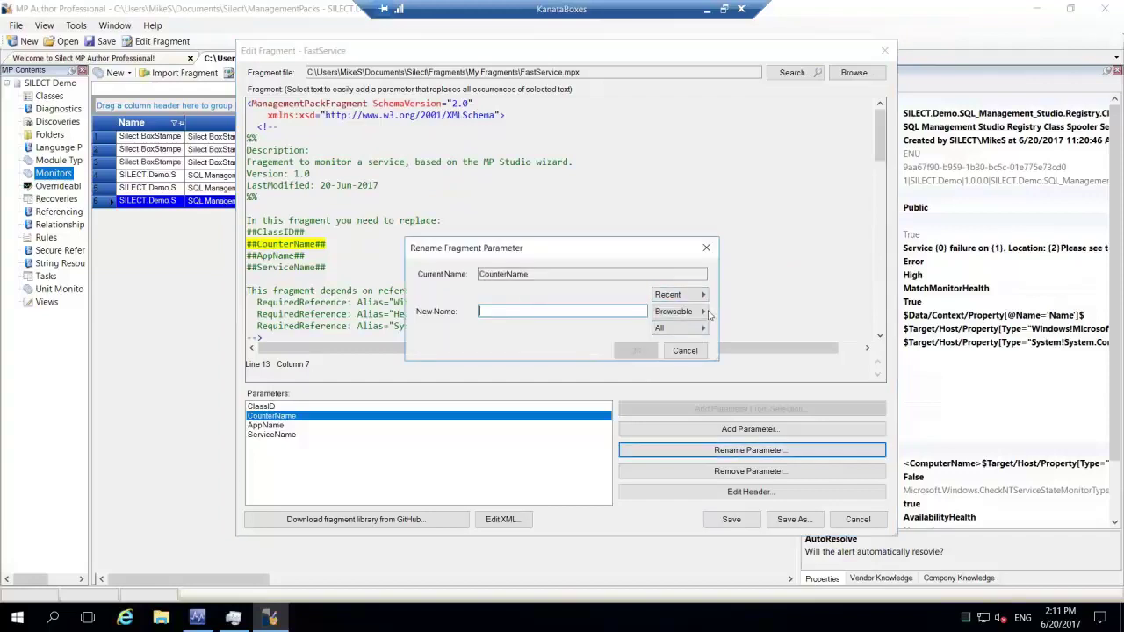
pyautogui.click(702, 329)
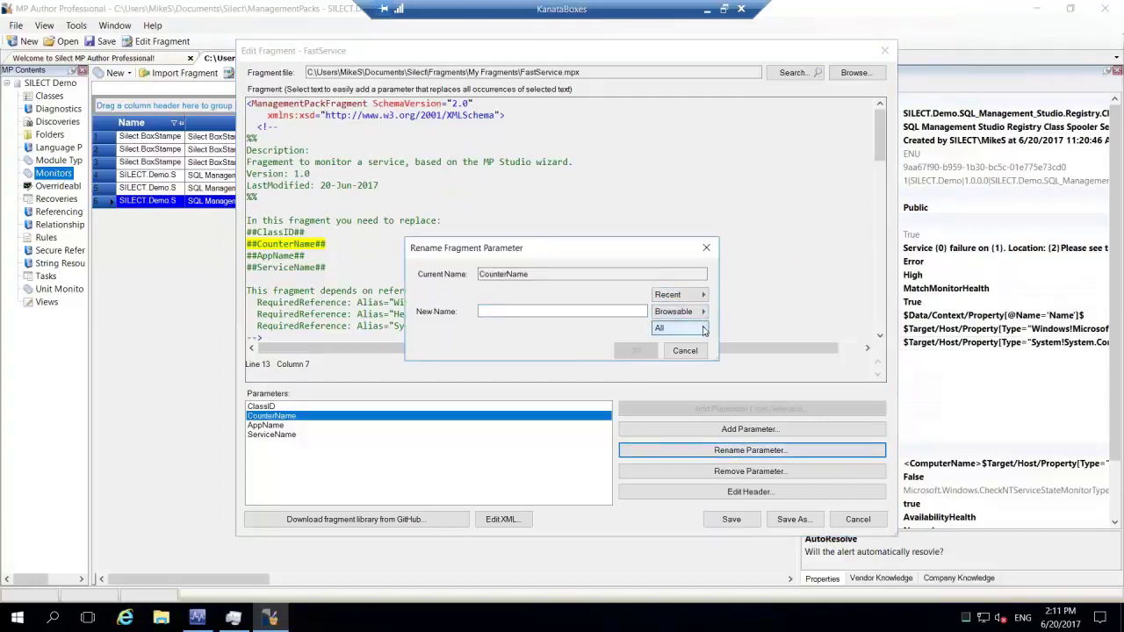
pyautogui.click(742, 116)
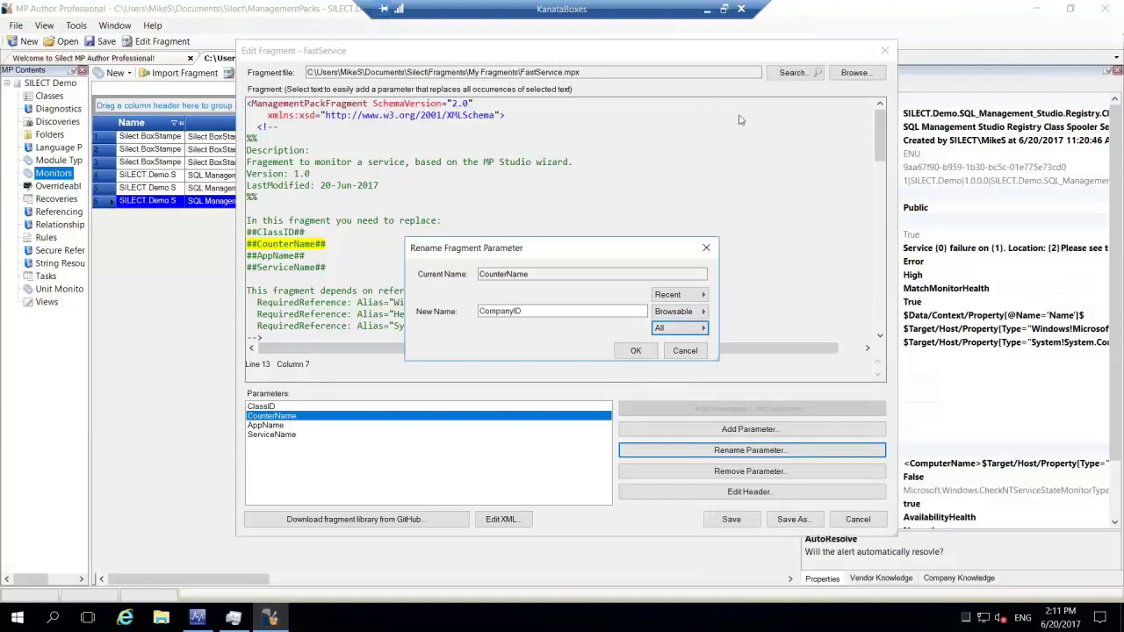
pyautogui.click(636, 350)
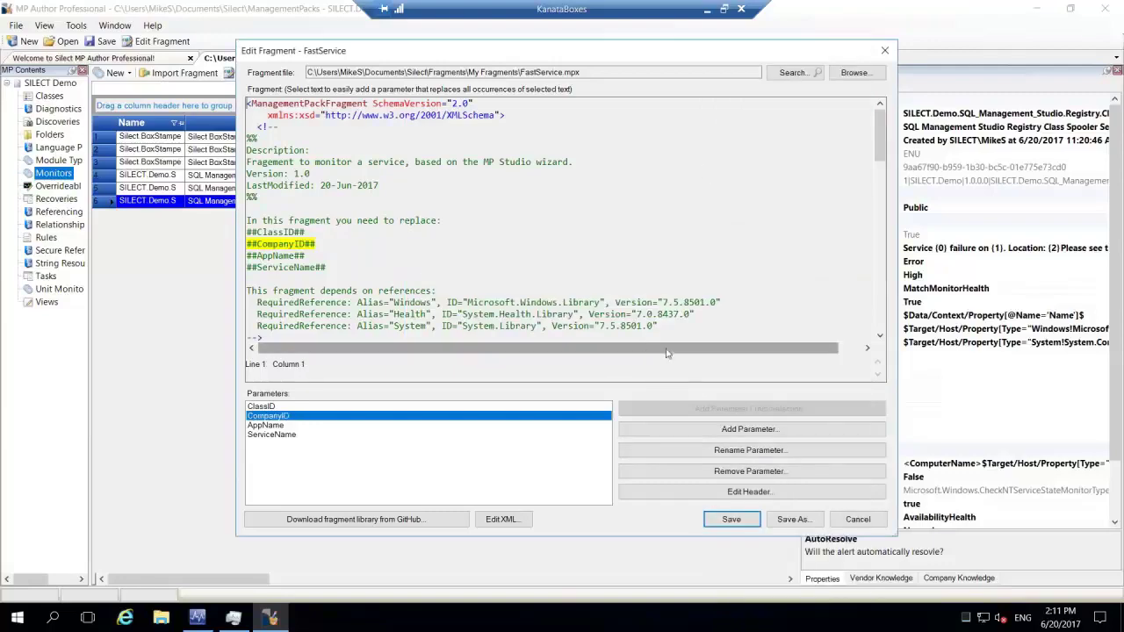
pyautogui.click(731, 519)
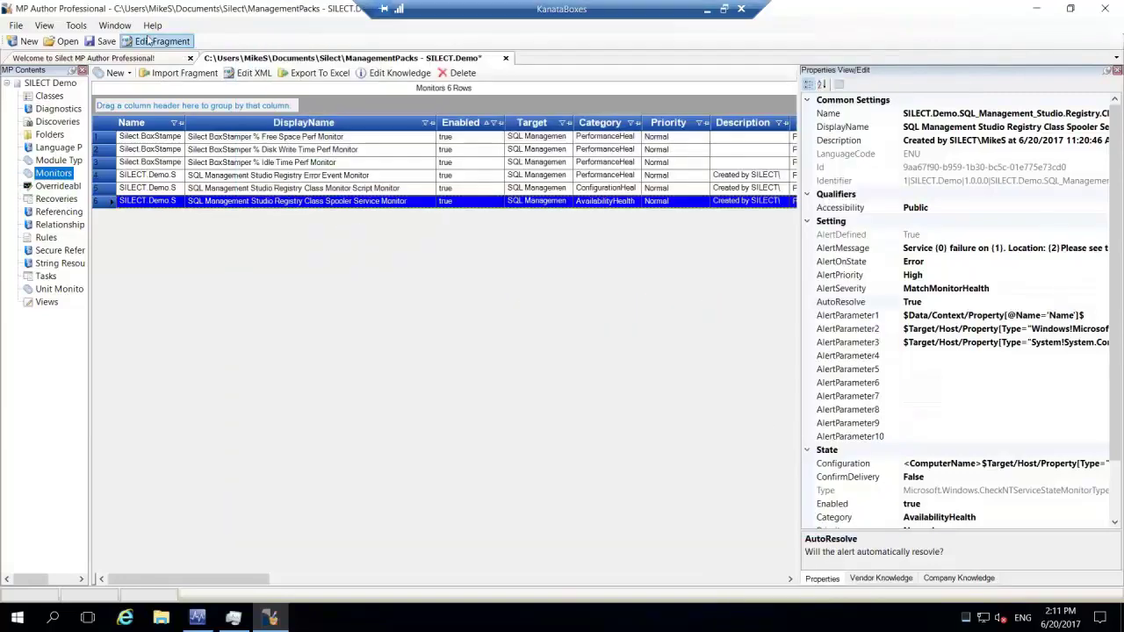
# Step: Import the FastService fragment with ServiceName set to the bthserv service from the computer's service list
pyautogui.click(179, 73)
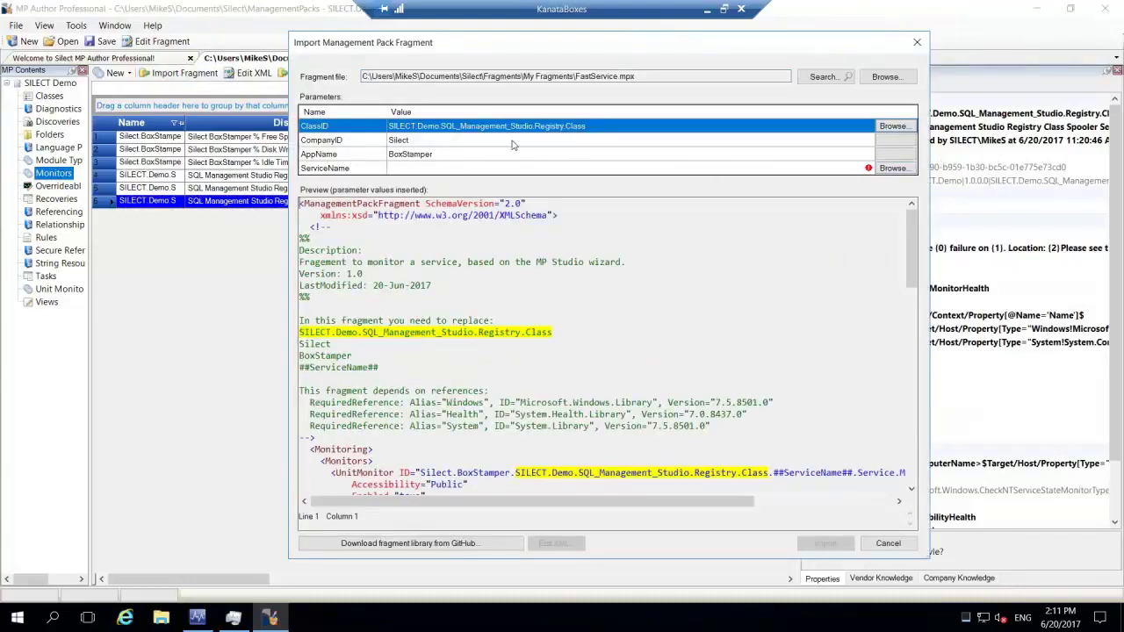
pyautogui.click(415, 153)
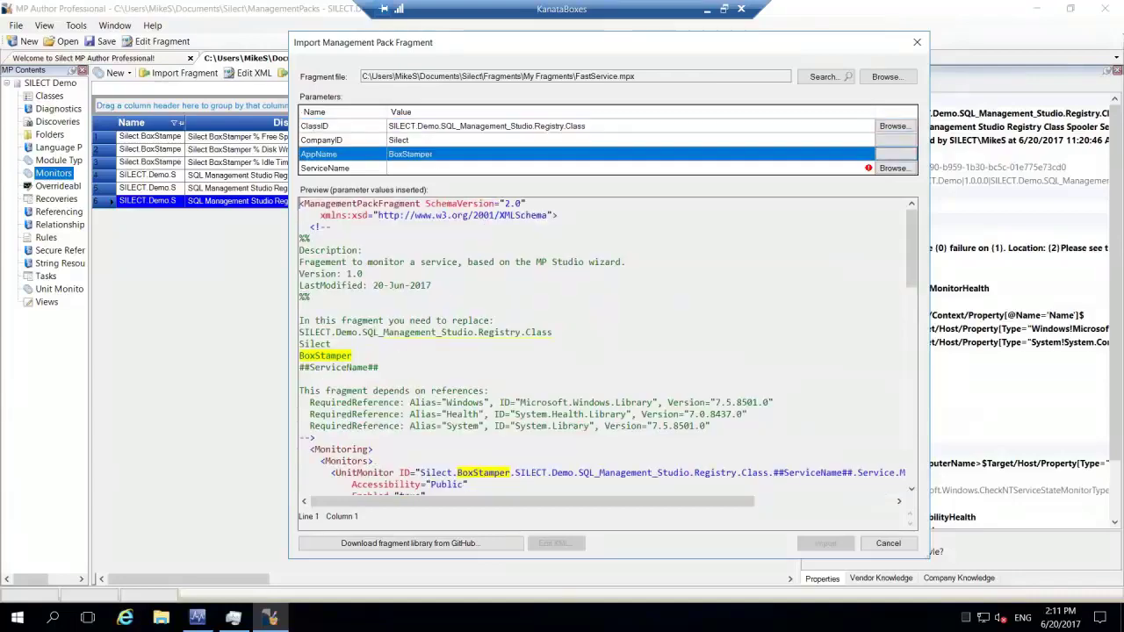
pyautogui.click(421, 167)
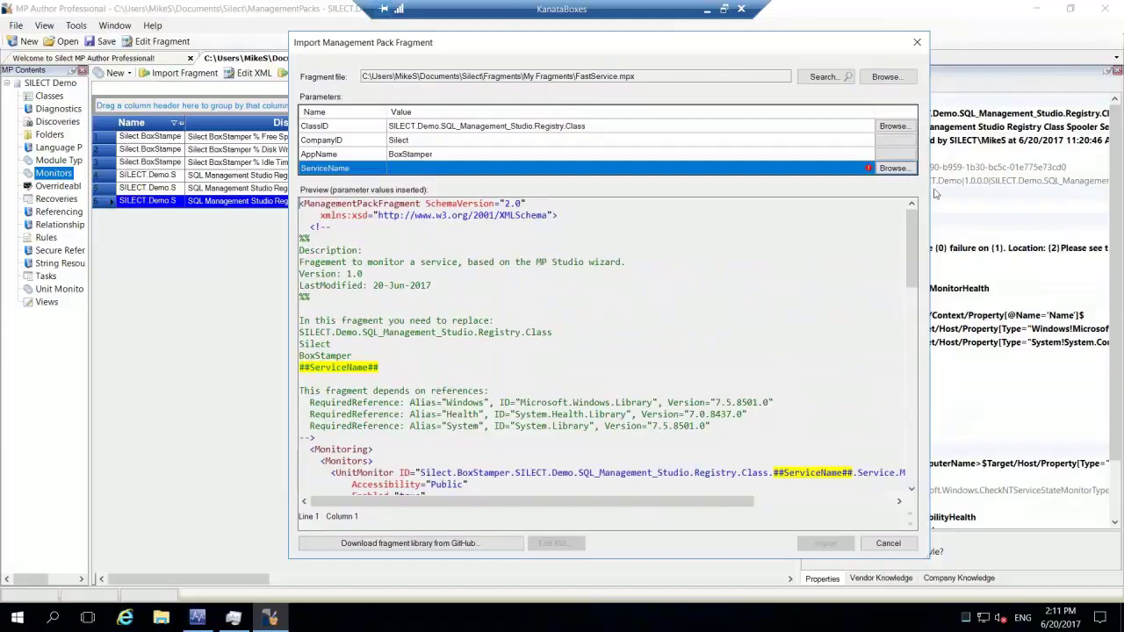
pyautogui.click(893, 168)
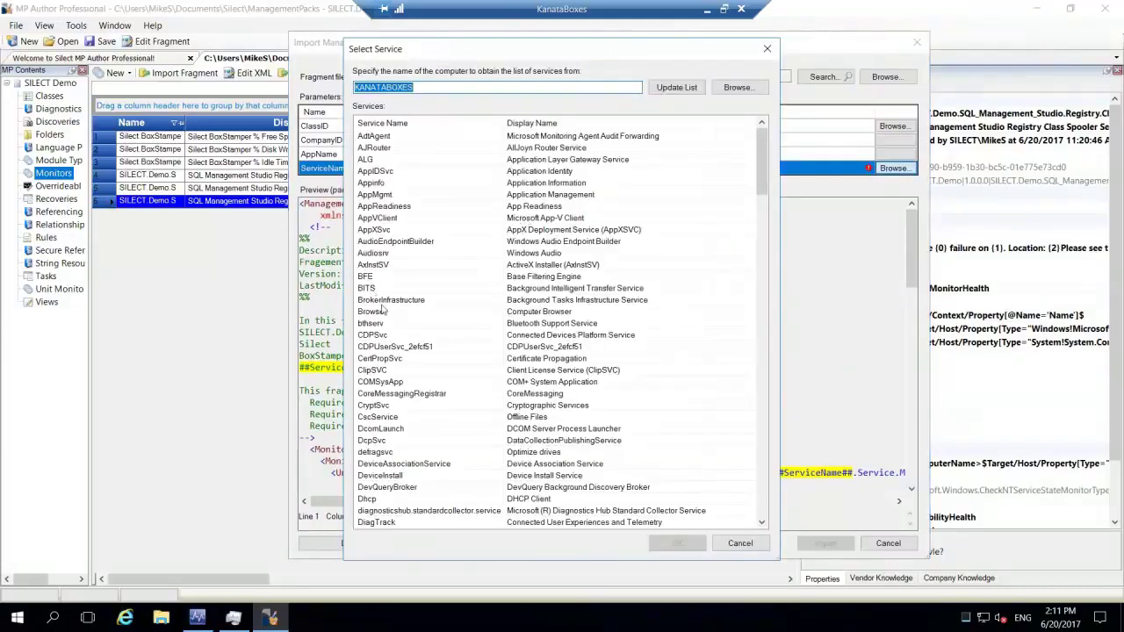
pyautogui.click(368, 325)
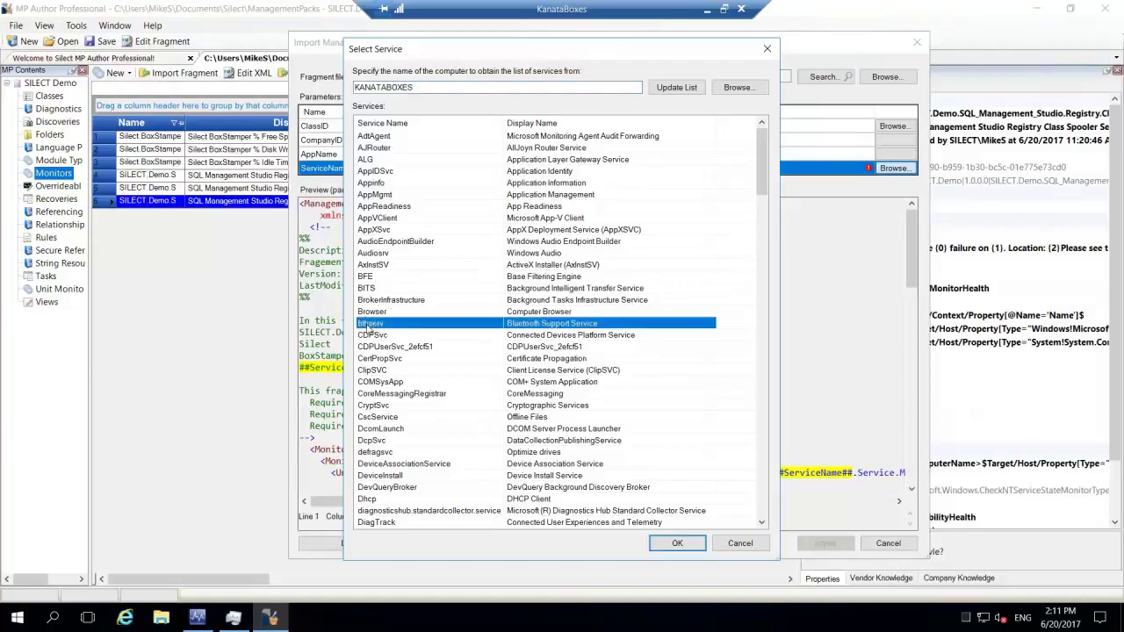
pyautogui.click(677, 543)
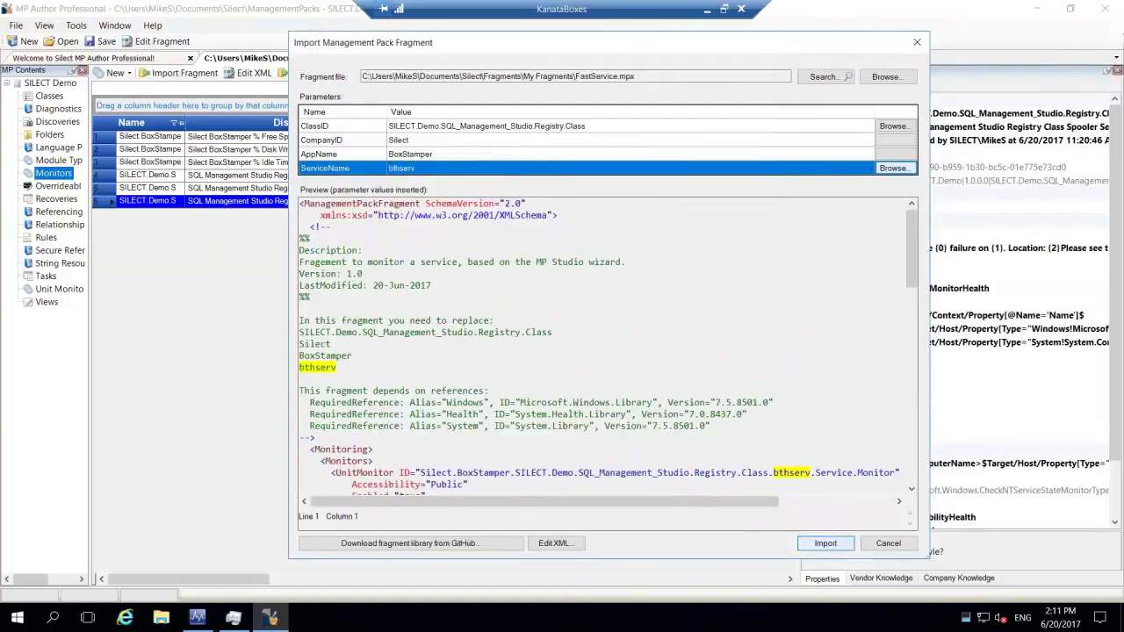
pyautogui.click(839, 543)
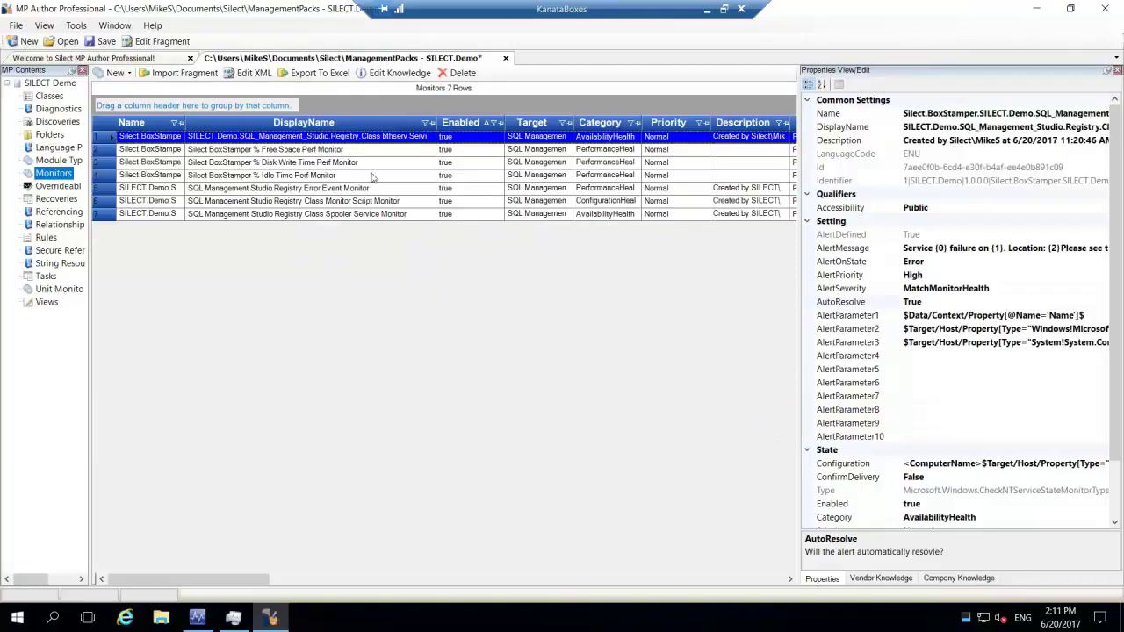
# Step: Import the FastService fragment again with ServiceName set to the defragsvc service
pyautogui.click(179, 73)
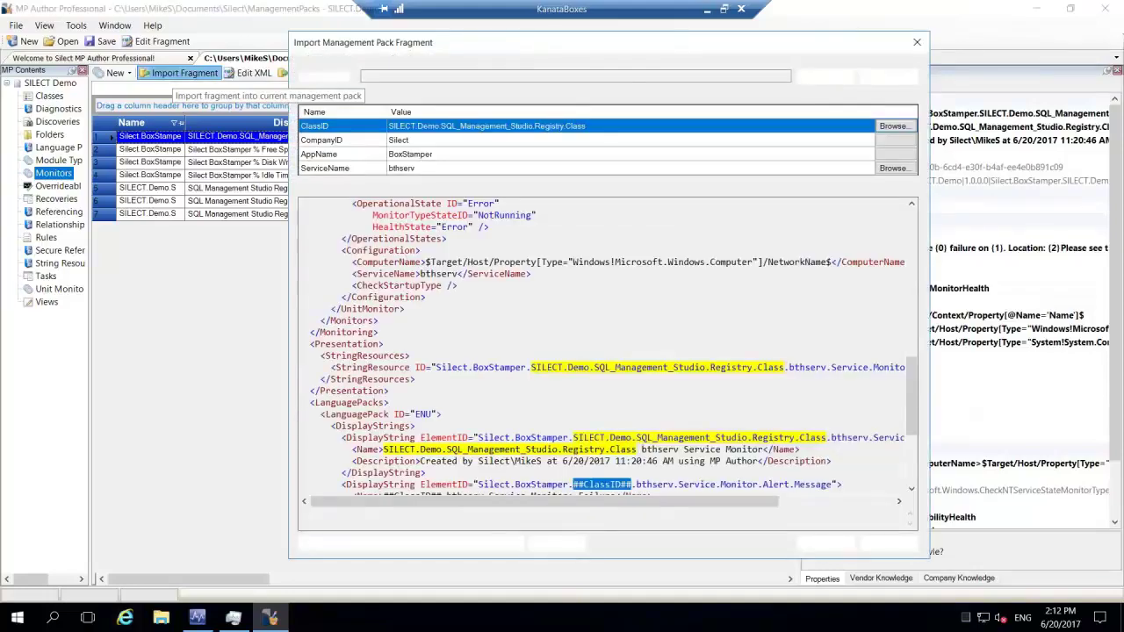
pyautogui.click(893, 168)
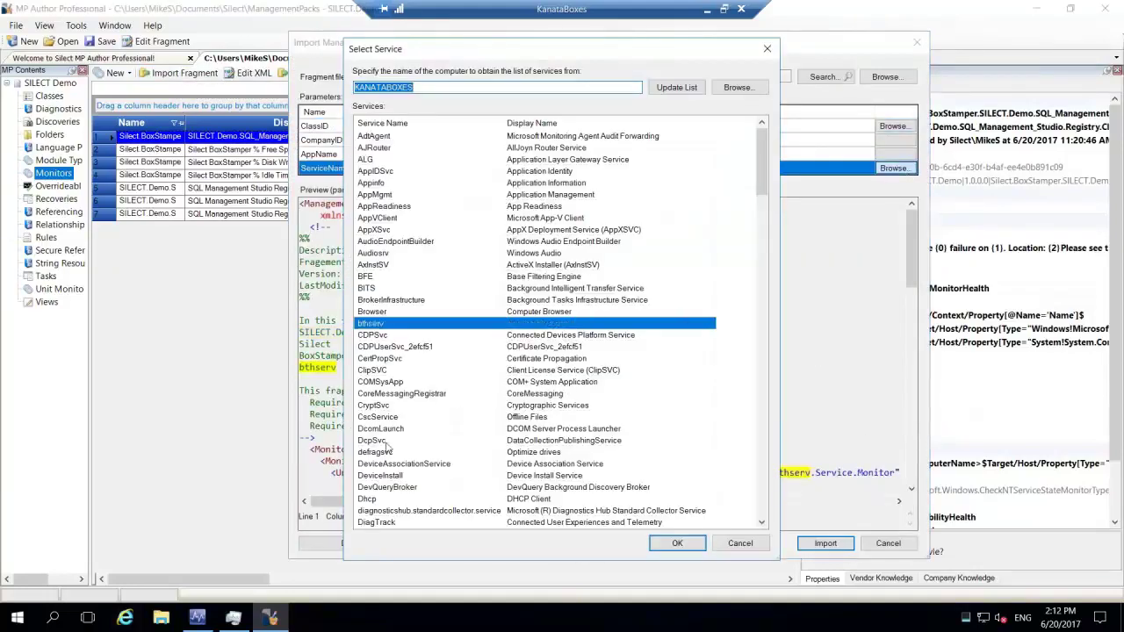
pyautogui.click(386, 451)
pyautogui.click(677, 543)
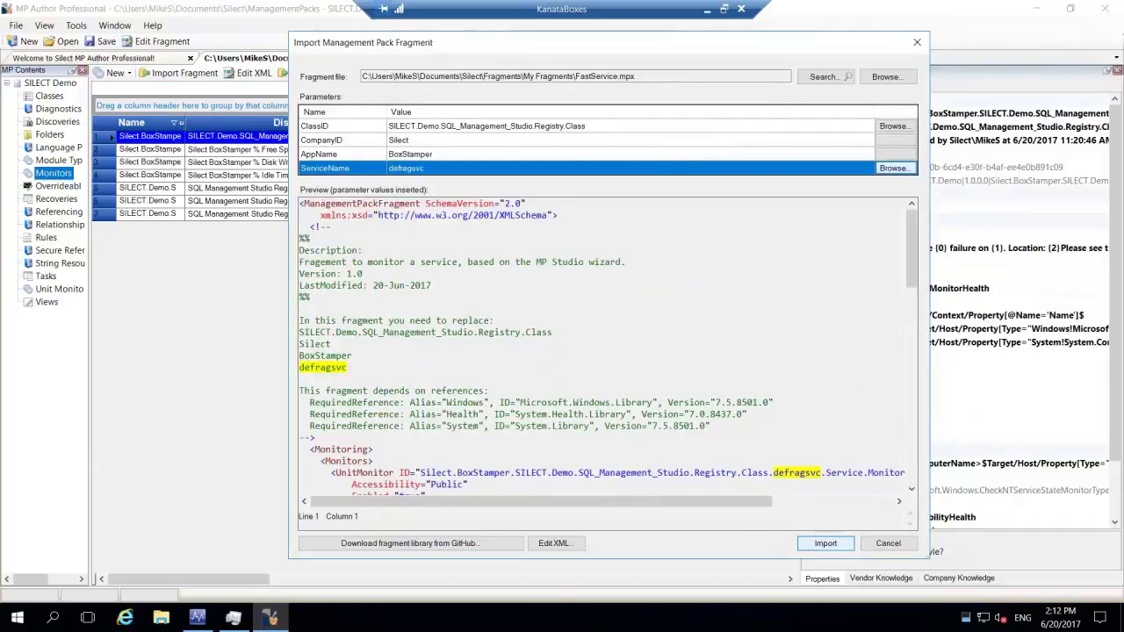
pyautogui.click(826, 542)
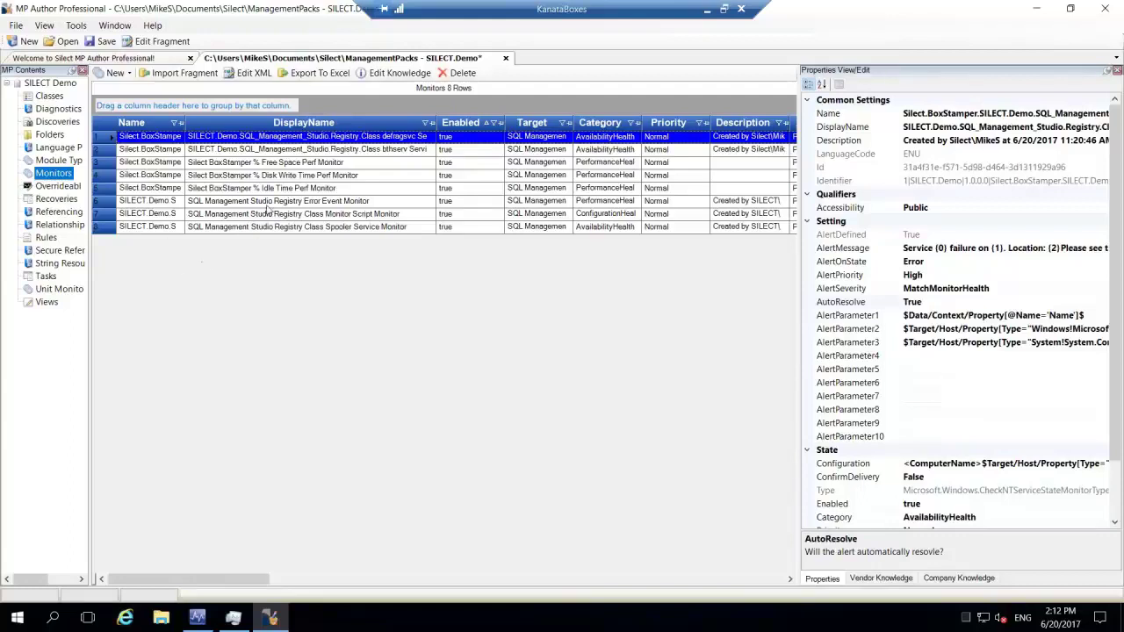
# Step: Examine the folders under Fragments where a copy of FastService could be stored, and leave the fragment editor without saving
pyautogui.click(165, 42)
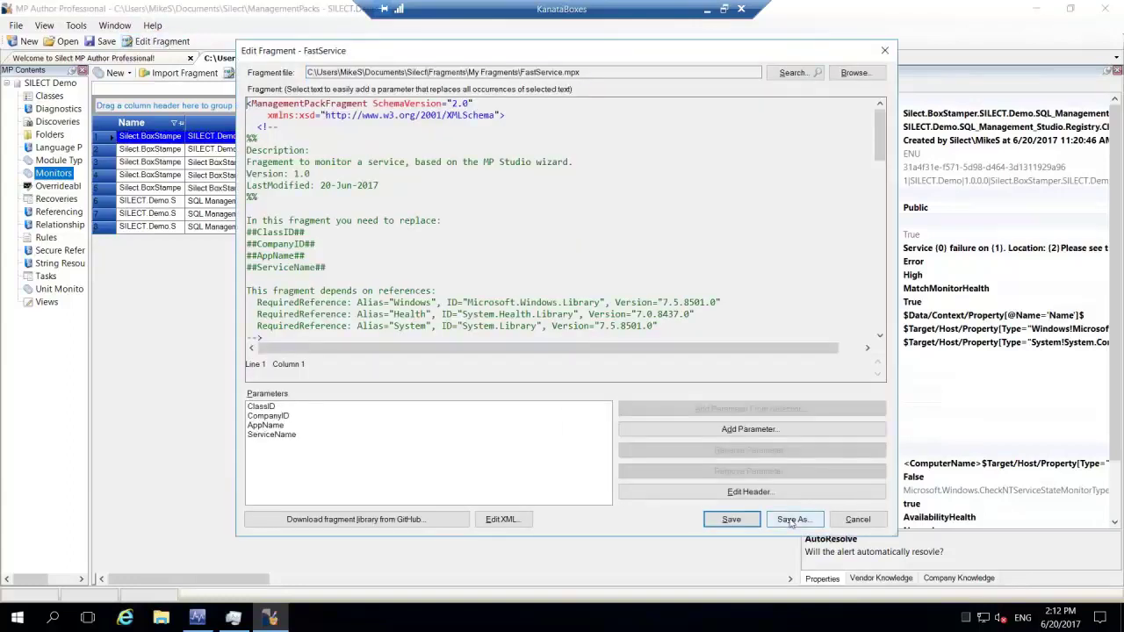
pyautogui.click(791, 520)
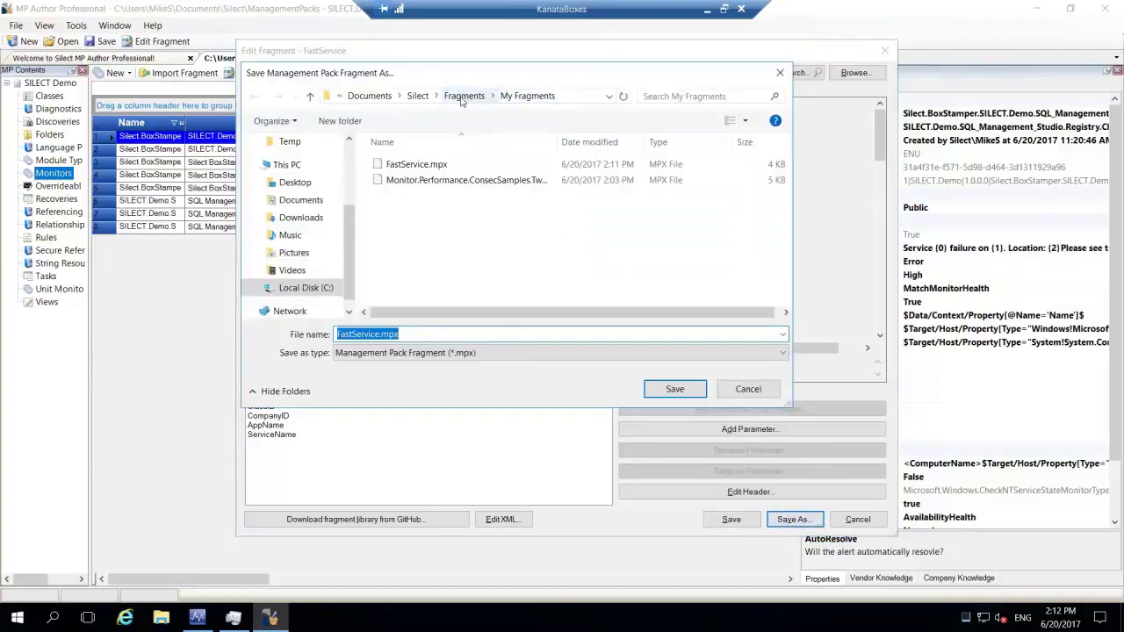
pyautogui.click(462, 97)
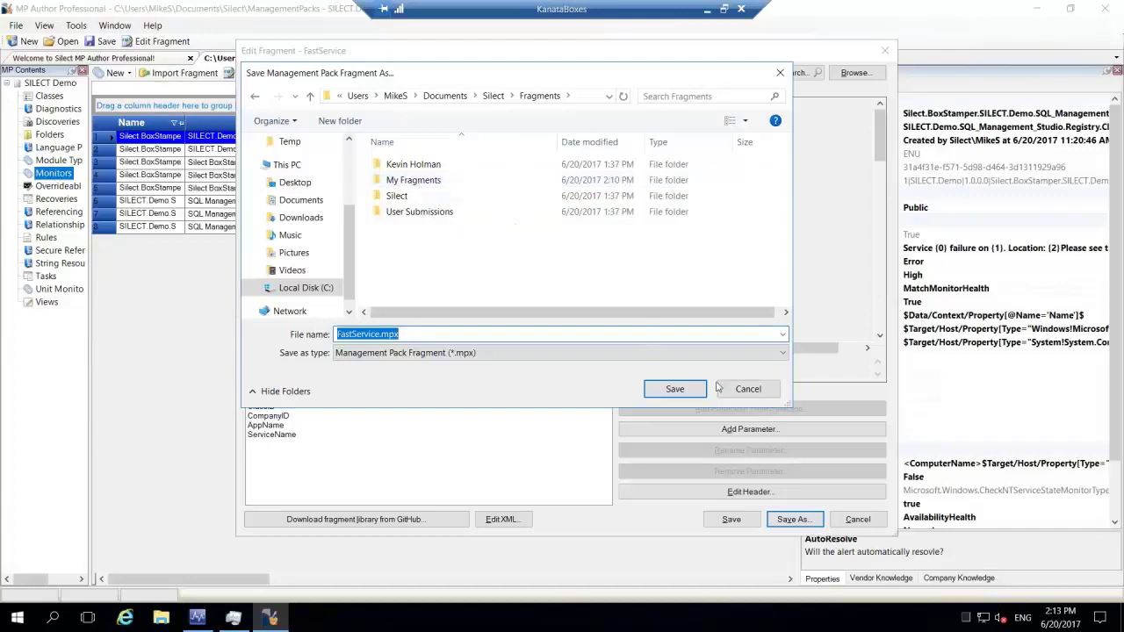
pyautogui.click(748, 391)
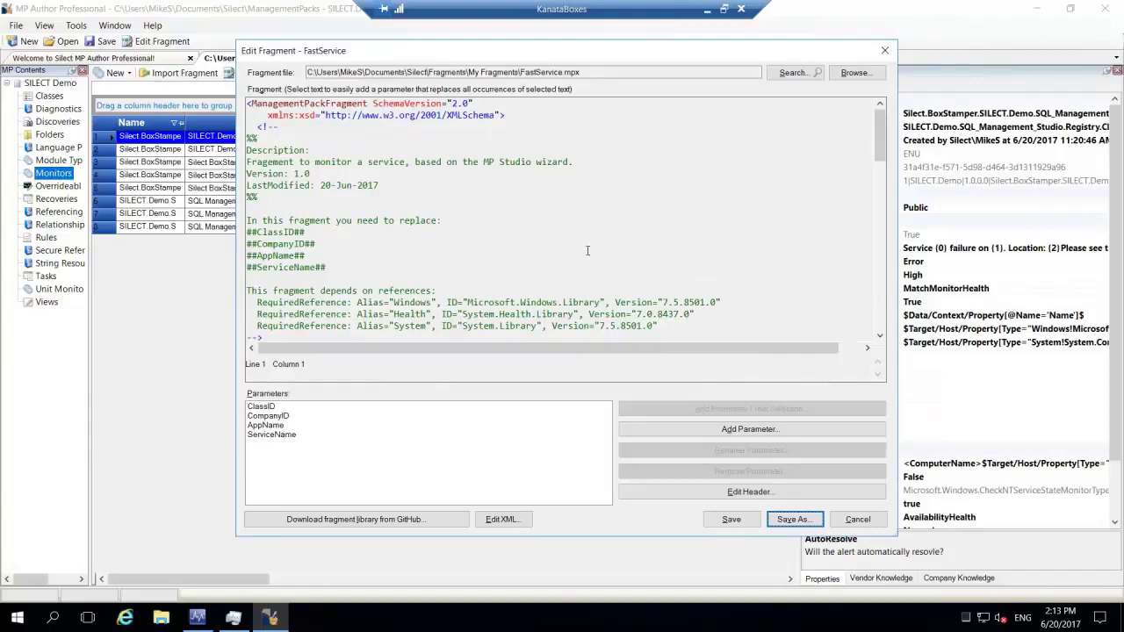
pyautogui.click(858, 519)
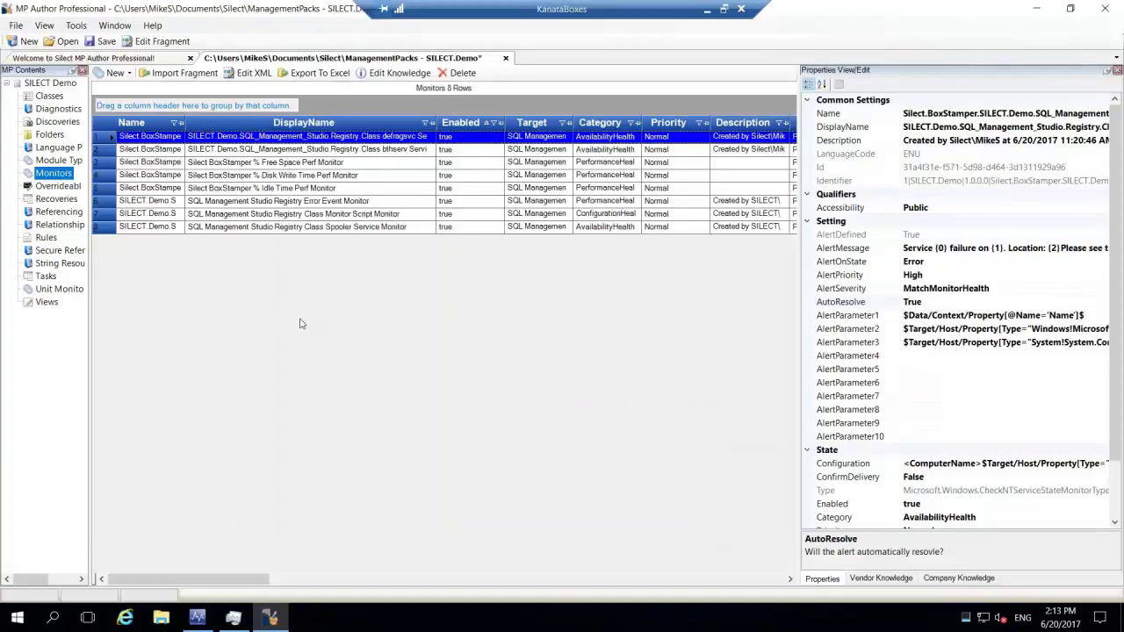
# Step: Create an alert view for the SQL Management Studio registry class in Microsoft.SystemCenter.ViewFolder.Root, category Operations, keeping the suggested name and description
pyautogui.click(48, 303)
pyautogui.rightClick(45, 303)
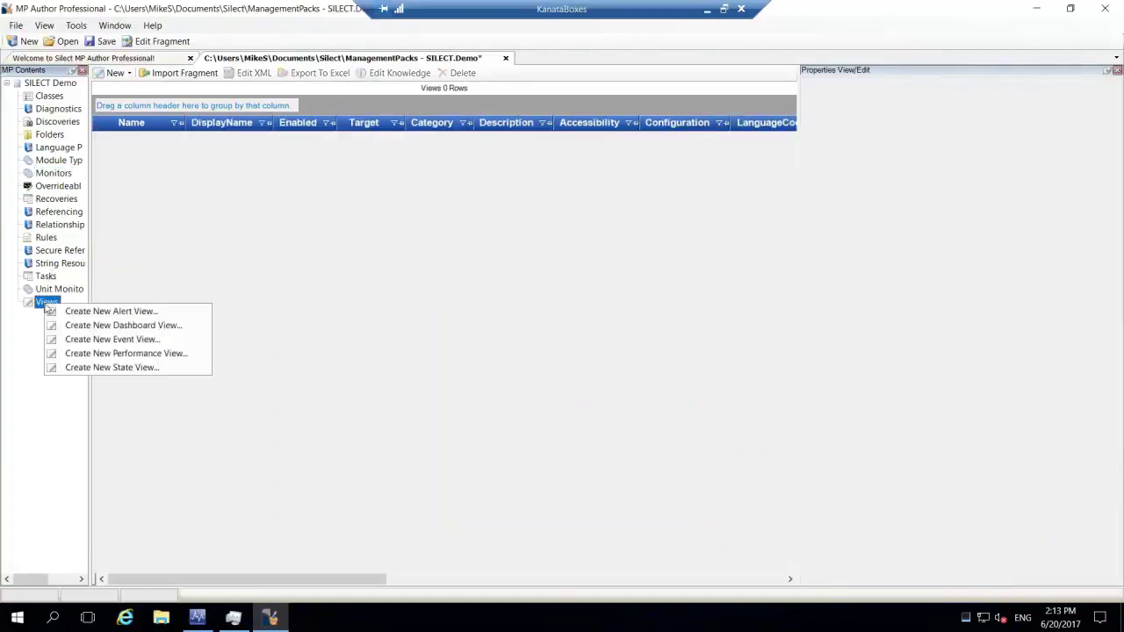
pyautogui.click(142, 311)
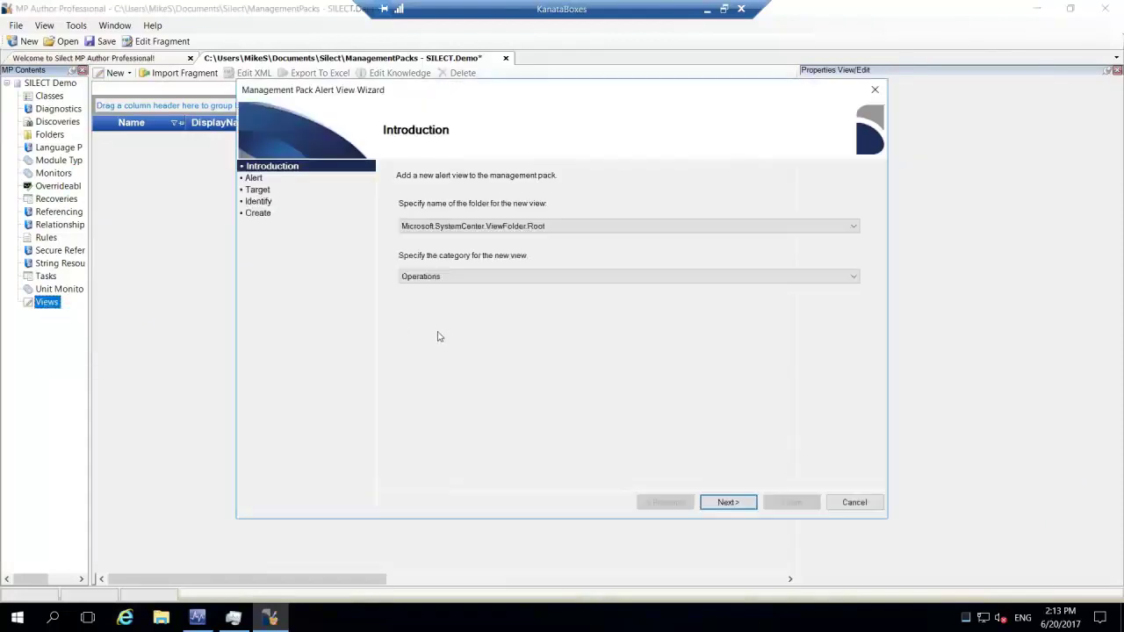
pyautogui.click(635, 228)
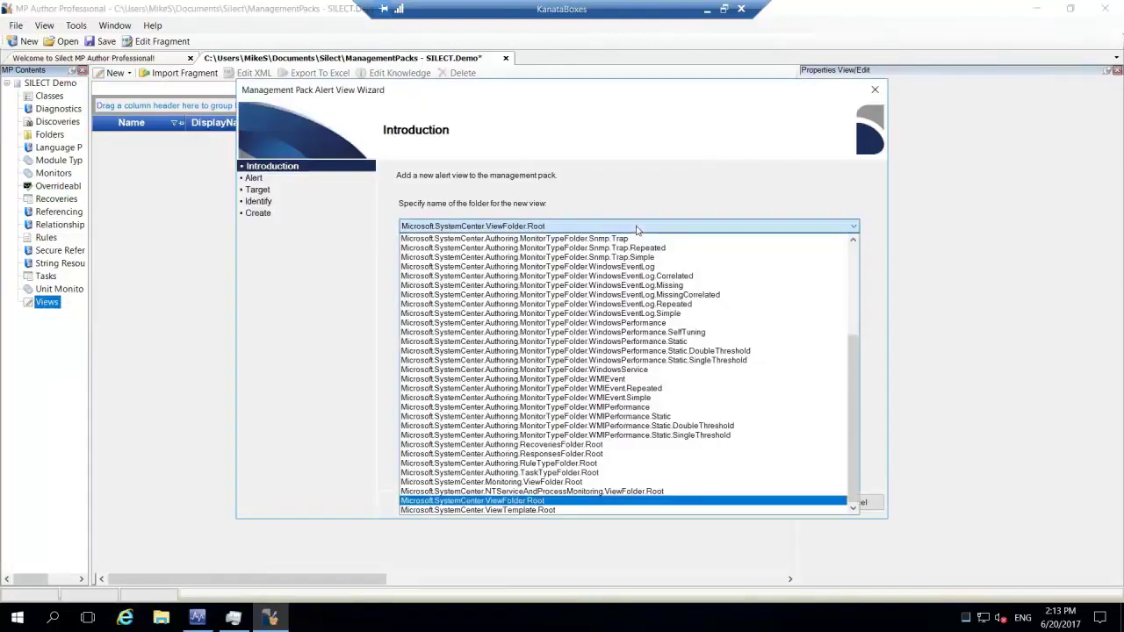
pyautogui.click(636, 228)
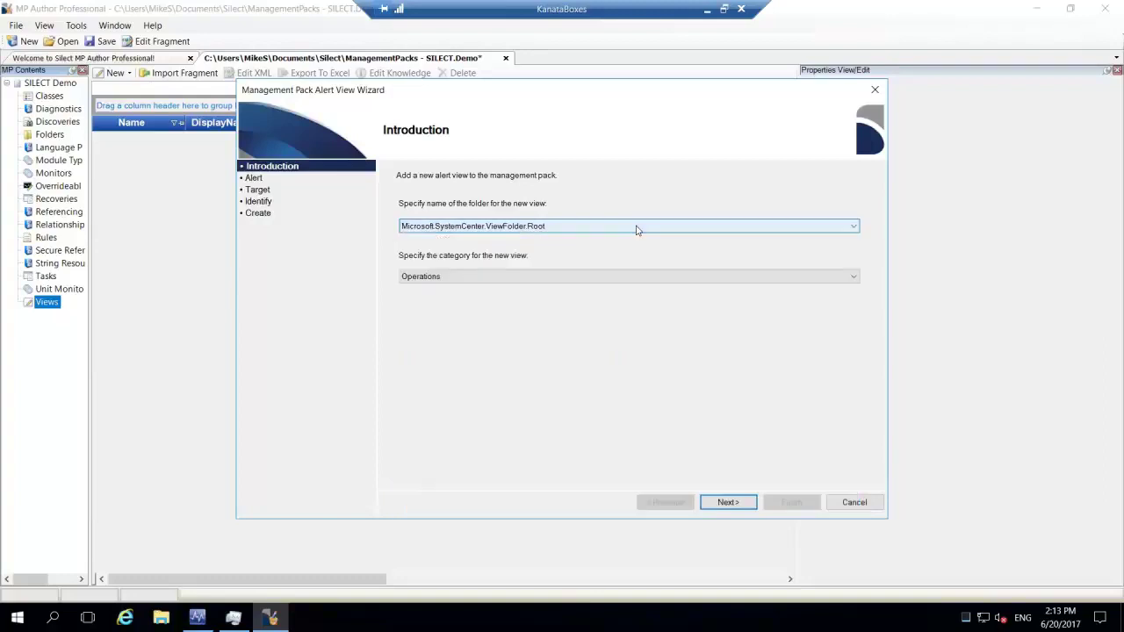
pyautogui.click(726, 501)
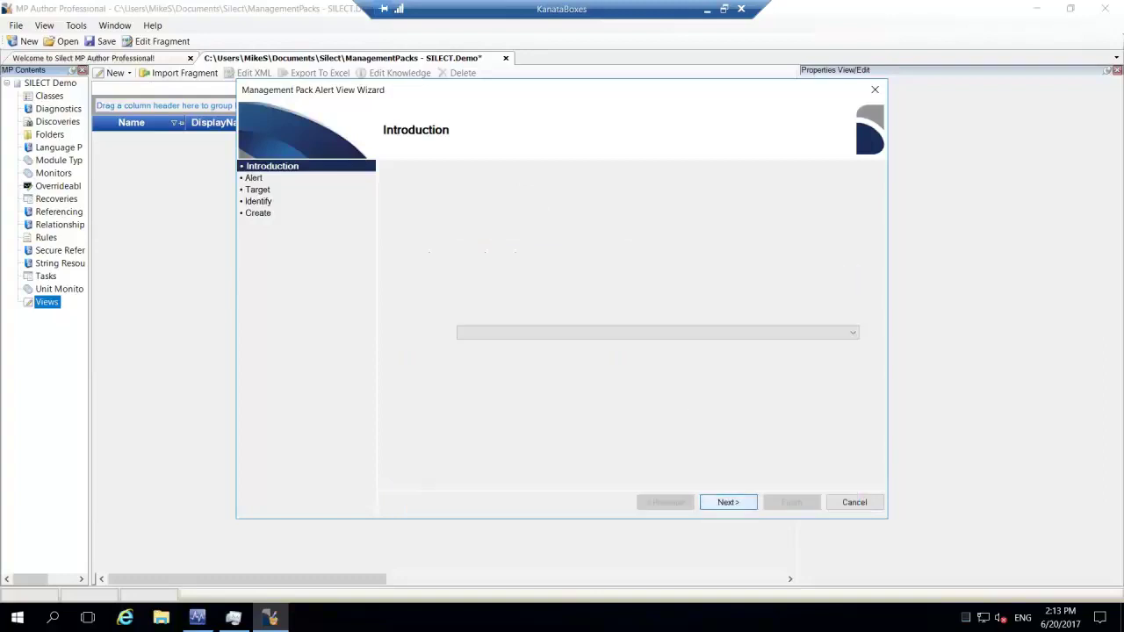
pyautogui.click(728, 502)
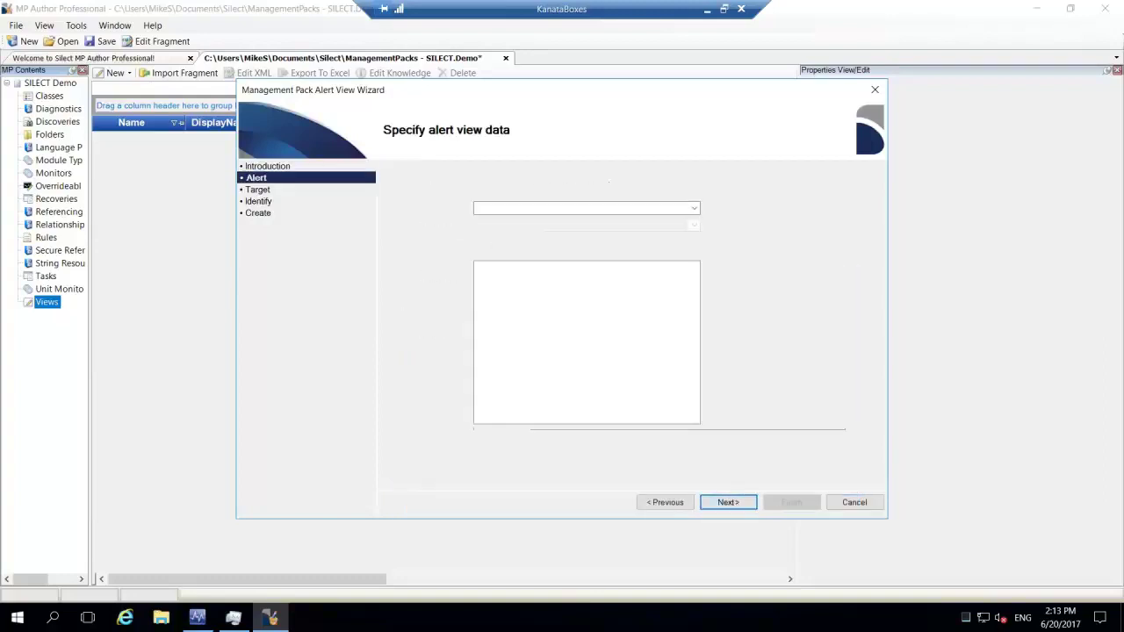
pyautogui.click(738, 507)
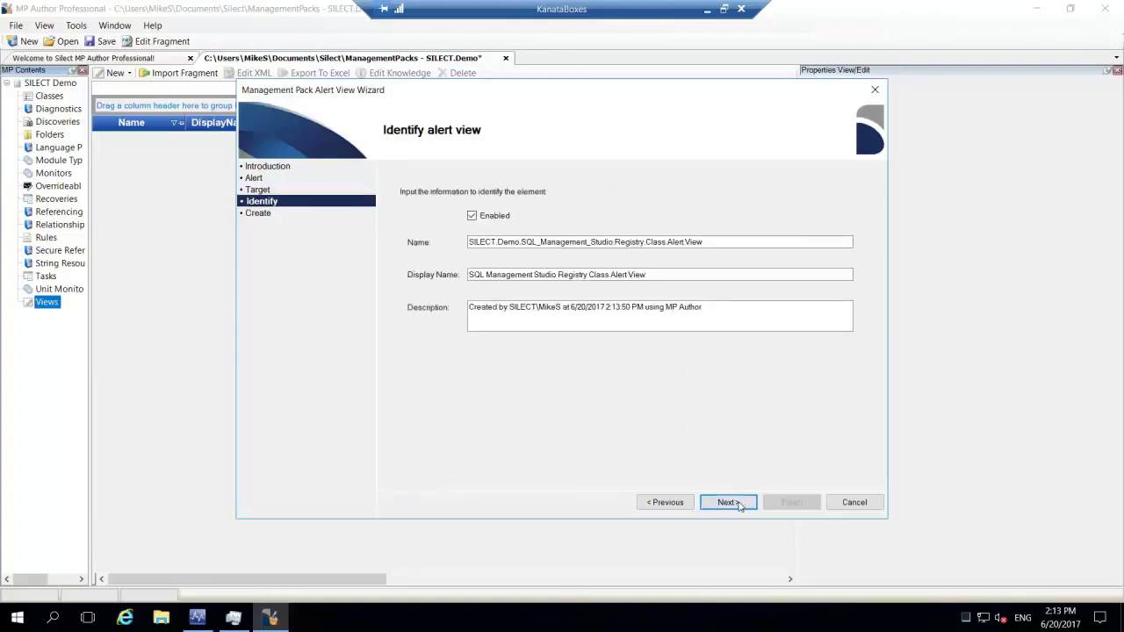
pyautogui.click(740, 503)
pyautogui.click(783, 507)
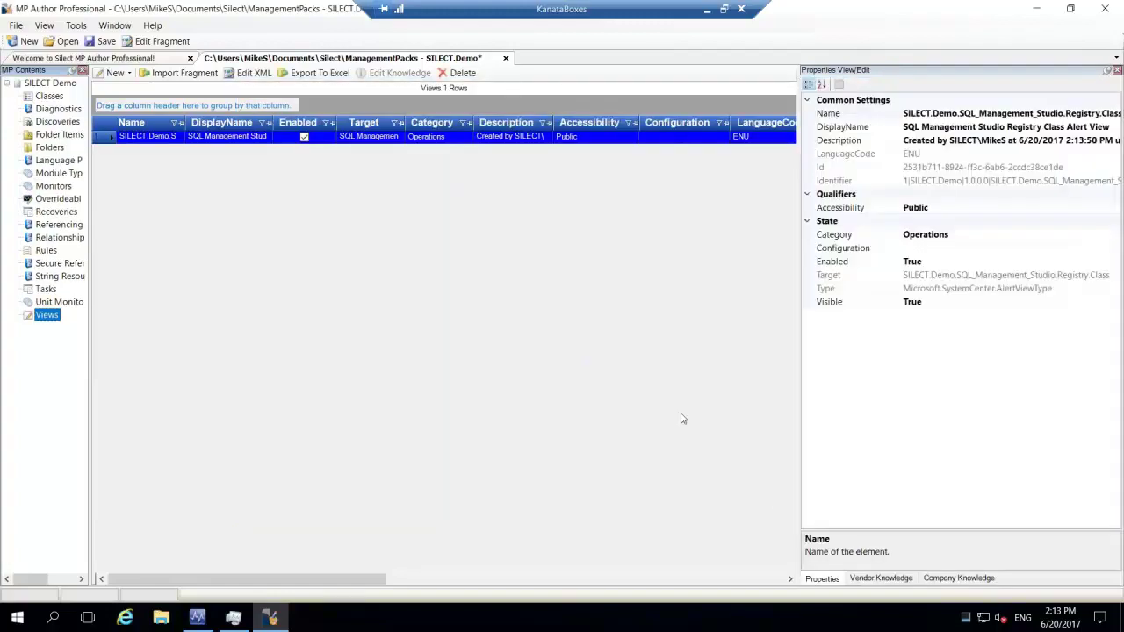
# Step: Add the SQL Management Studio alert view to the existing FastService.mpx fragment in My Fragments
pyautogui.rightClick(167, 139)
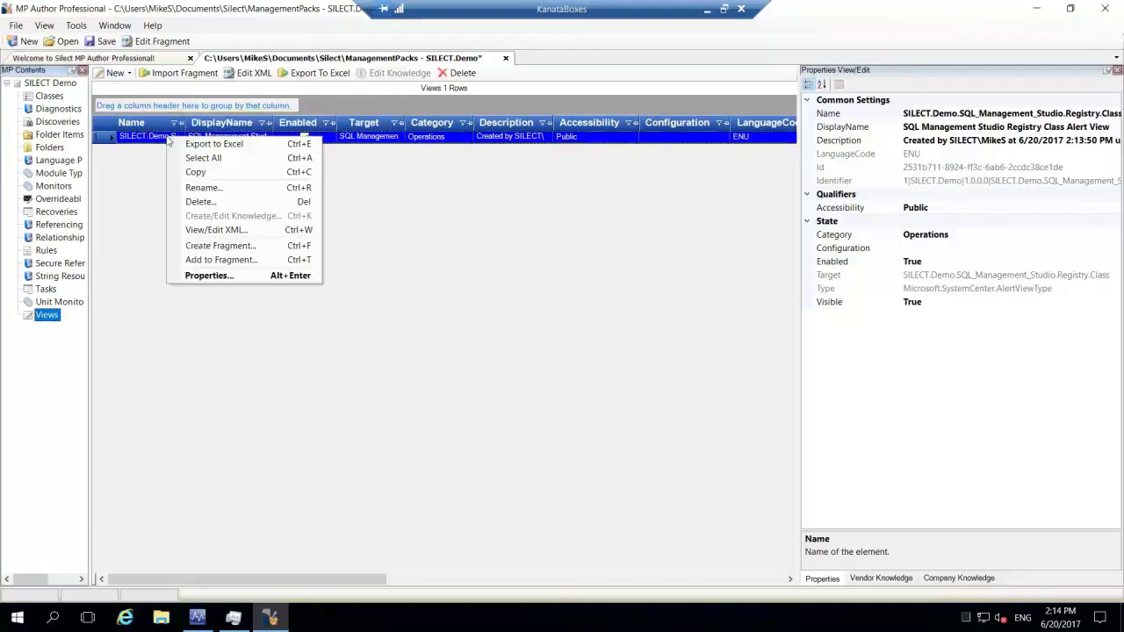
pyautogui.click(249, 265)
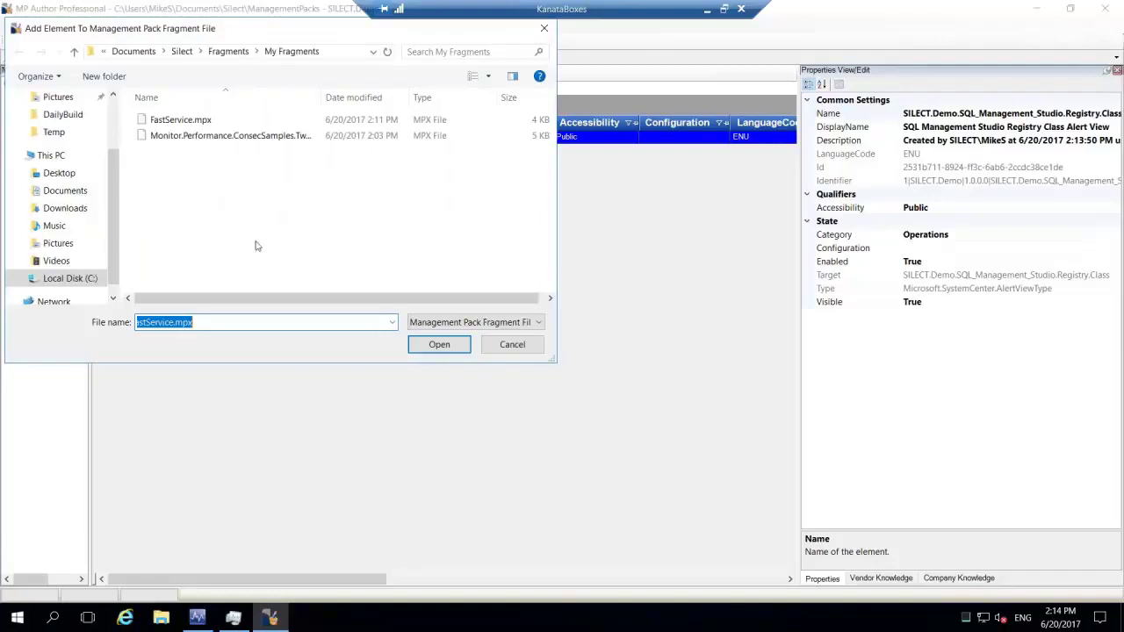
pyautogui.moveTo(316, 30); pyautogui.dragTo(468, 87)
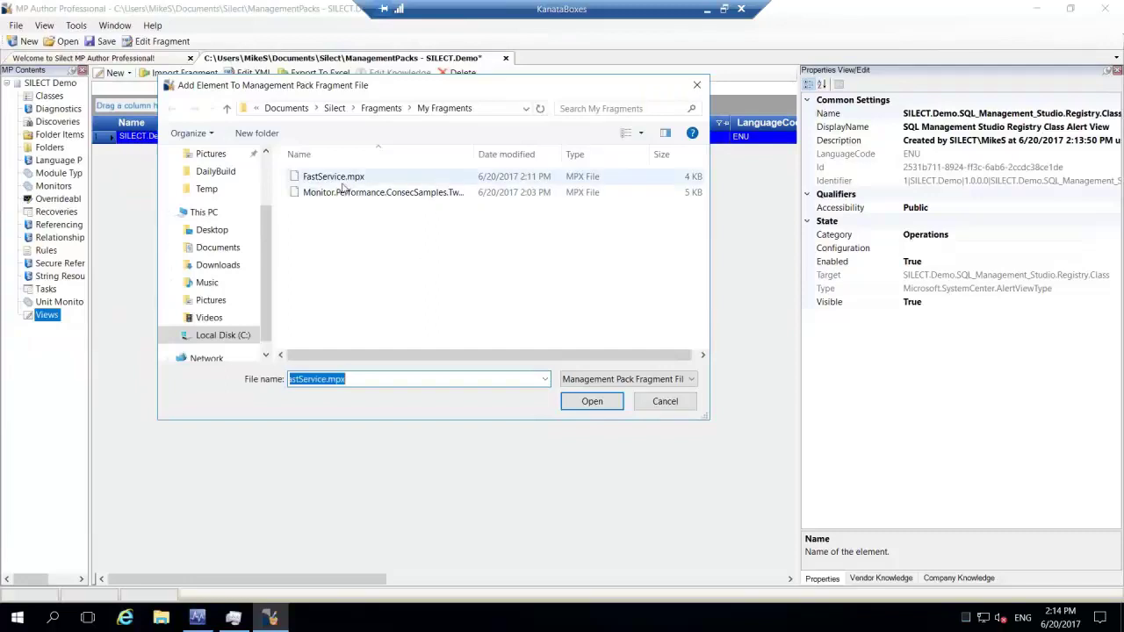
pyautogui.click(317, 180)
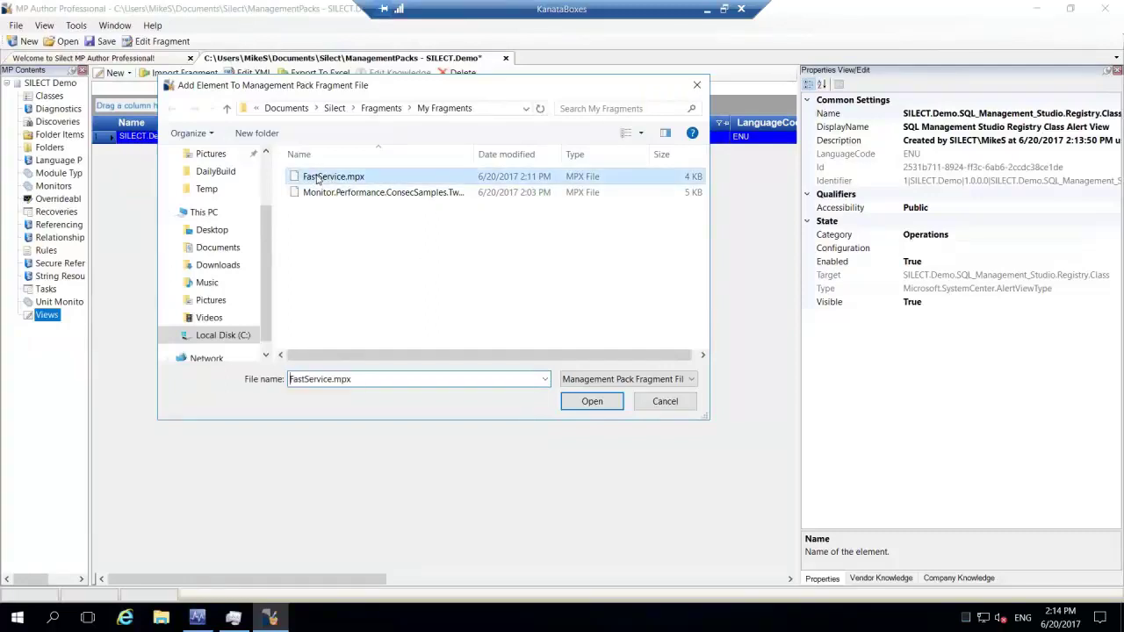
pyautogui.doubleClick(317, 180)
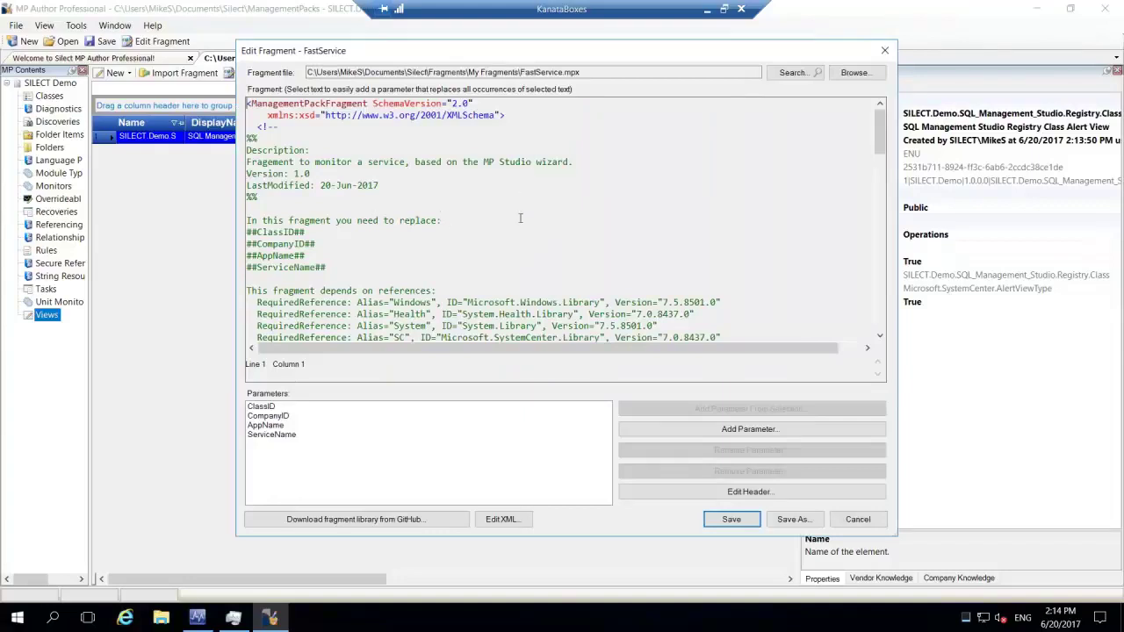
# Step: Replace SILECT in the added view's ID with the existing CompanyID parameter wherever the text occurs in the fragment
pyautogui.moveTo(878, 128); pyautogui.dragTo(879, 173)
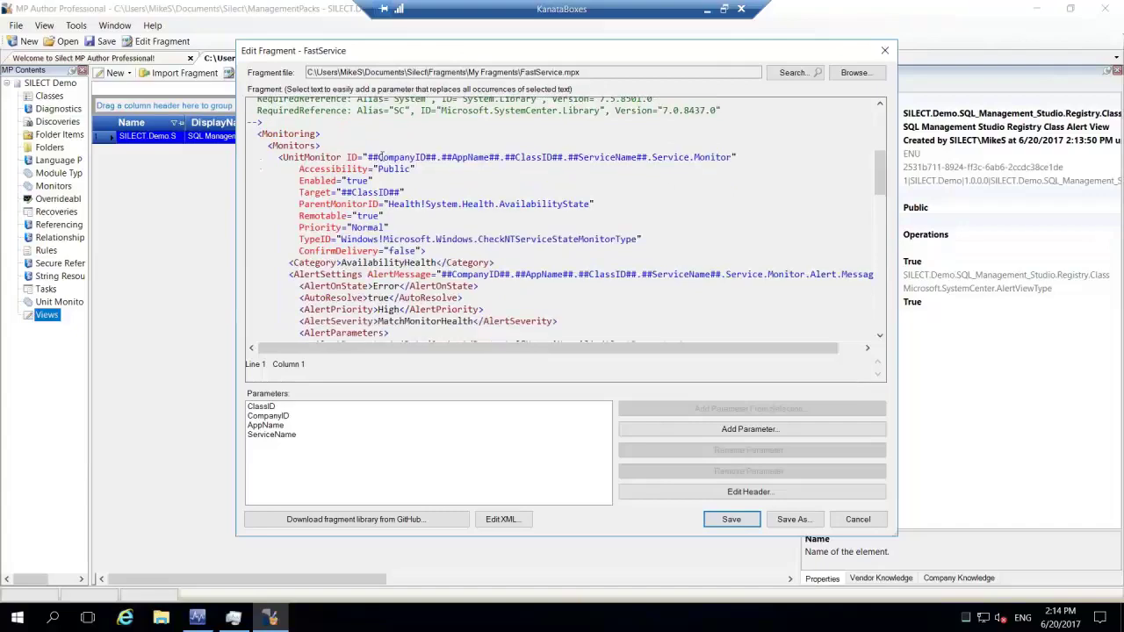
pyautogui.moveTo(279, 158); pyautogui.dragTo(344, 158)
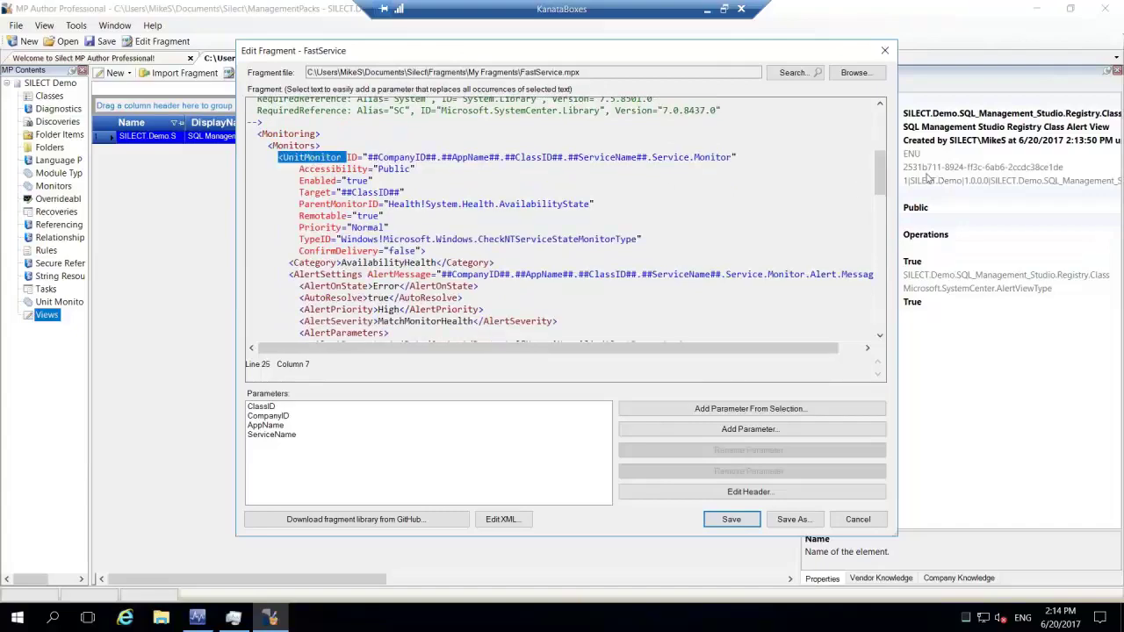
pyautogui.moveTo(884, 162); pyautogui.dragTo(887, 246)
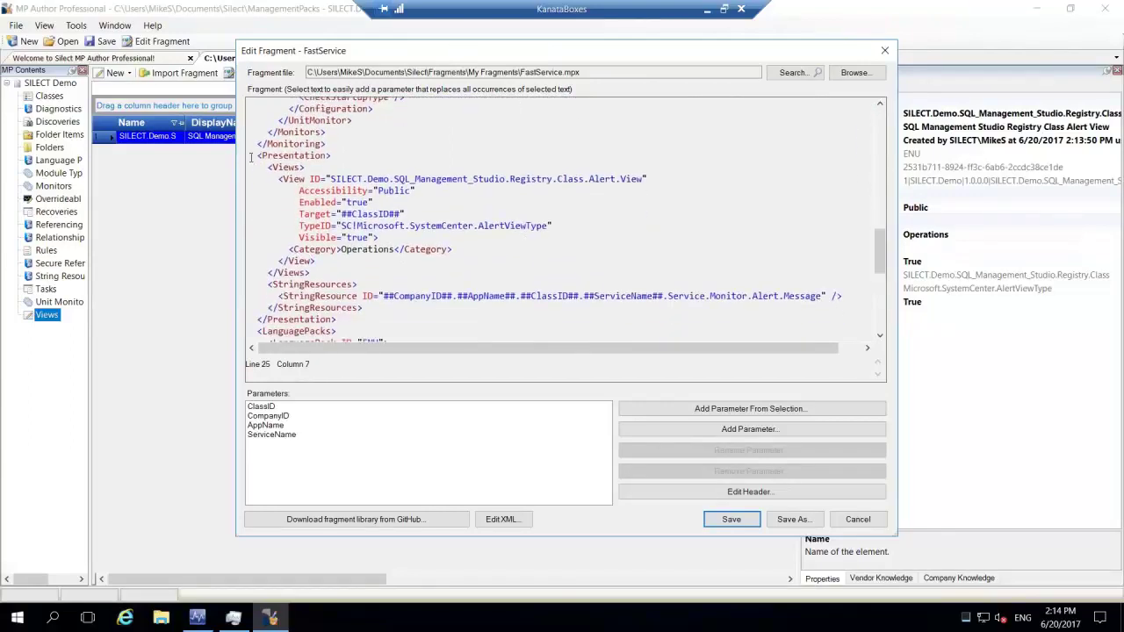
pyautogui.moveTo(276, 179); pyautogui.dragTo(466, 273)
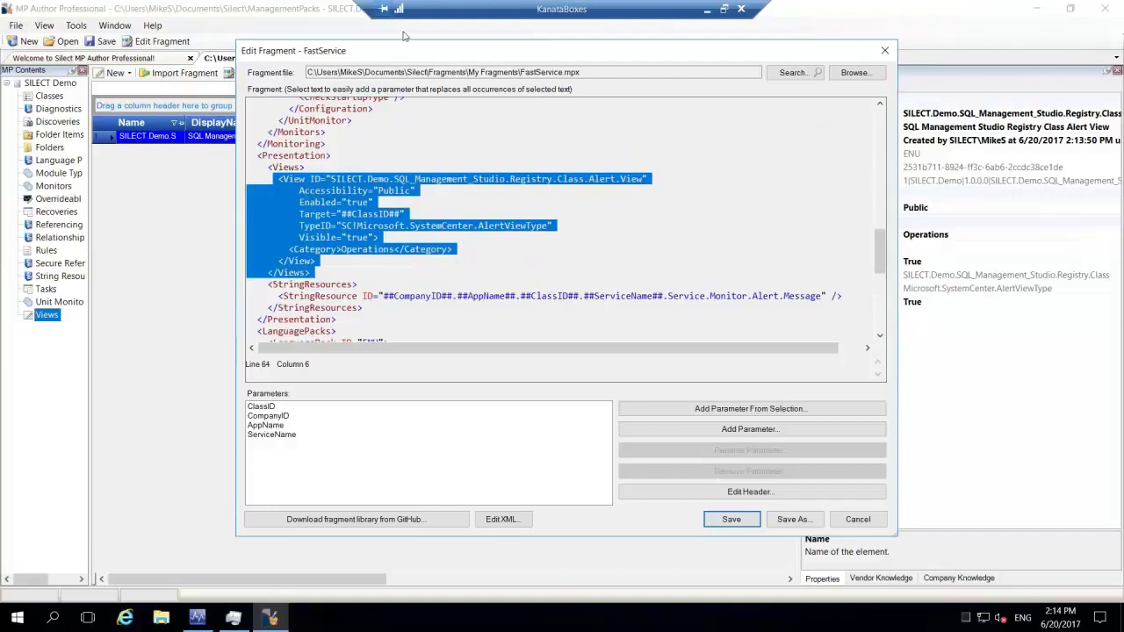
pyautogui.doubleClick(346, 179)
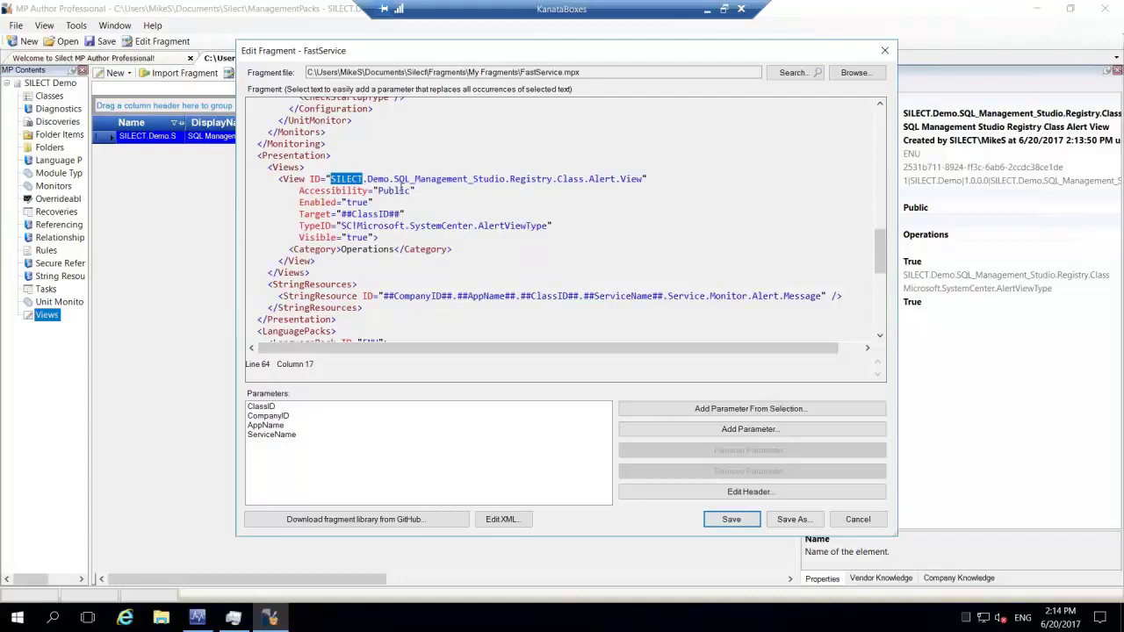
pyautogui.click(744, 410)
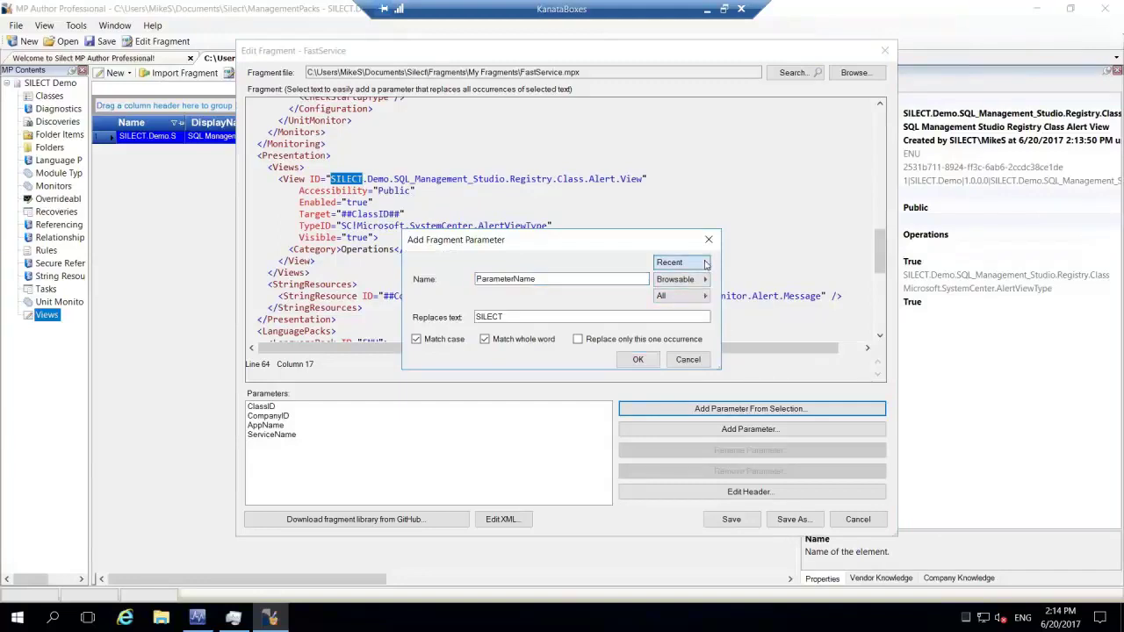
pyautogui.moveTo(707, 263)
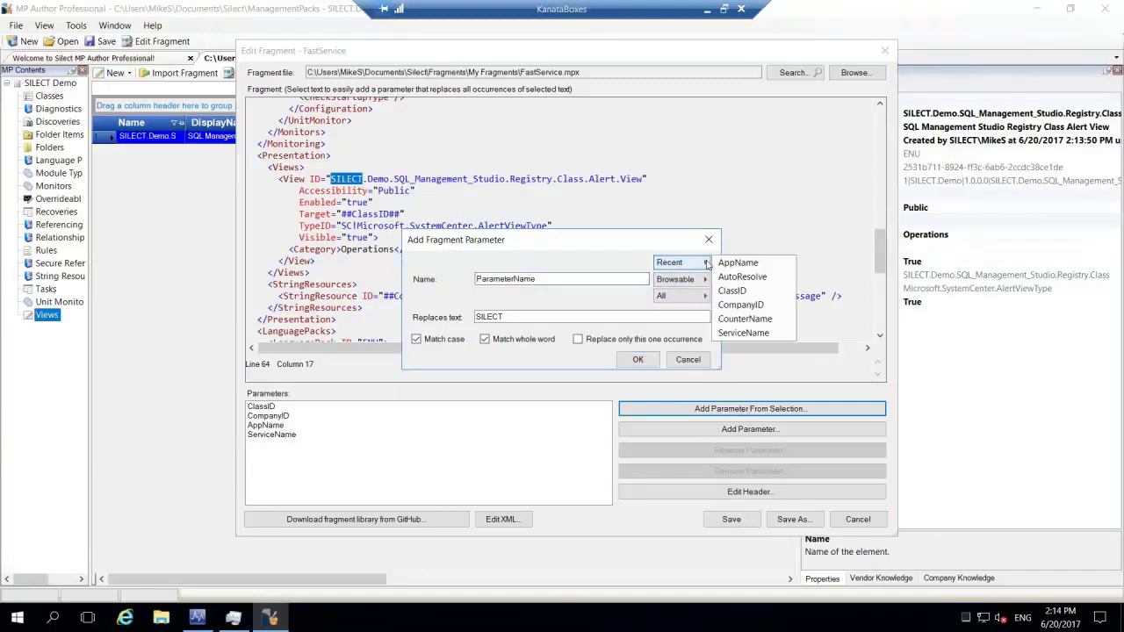
pyautogui.click(740, 305)
pyautogui.click(639, 360)
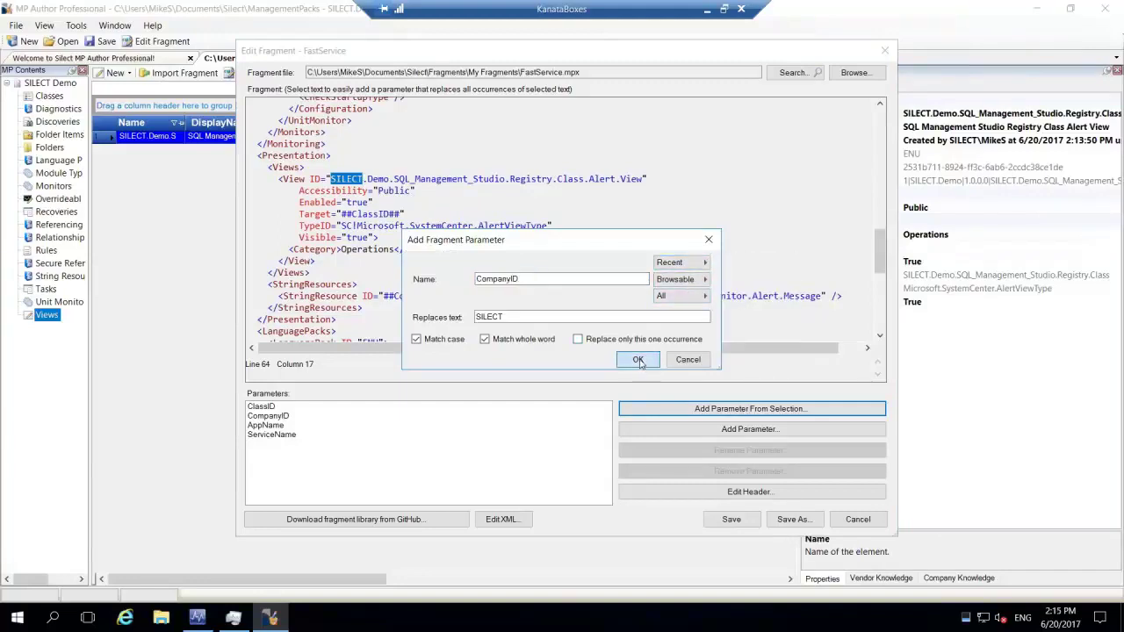
pyautogui.click(697, 340)
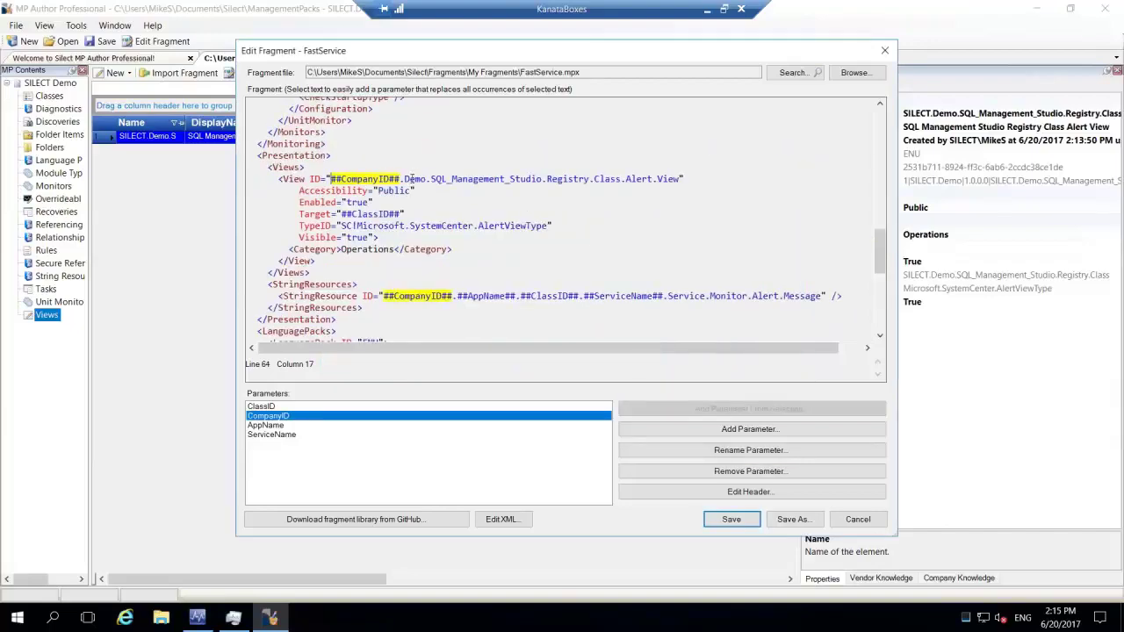
# Step: Replace Demo in the view's ID with the existing AppName parameter and save the FastService fragment
pyautogui.click(406, 178)
pyautogui.moveTo(406, 179); pyautogui.dragTo(427, 180)
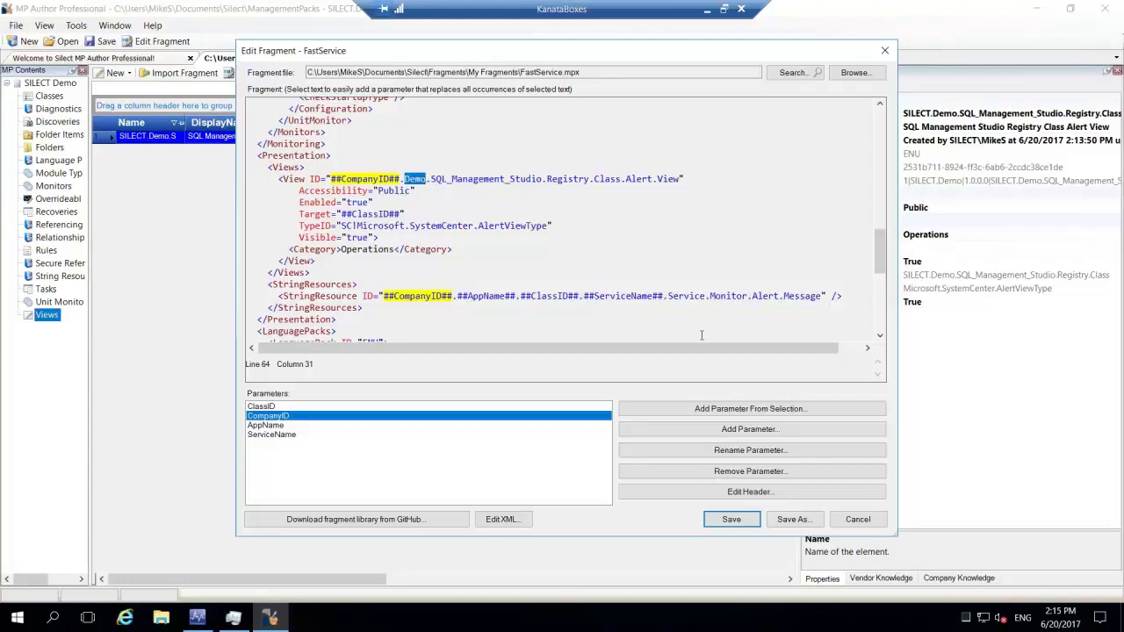
pyautogui.click(762, 409)
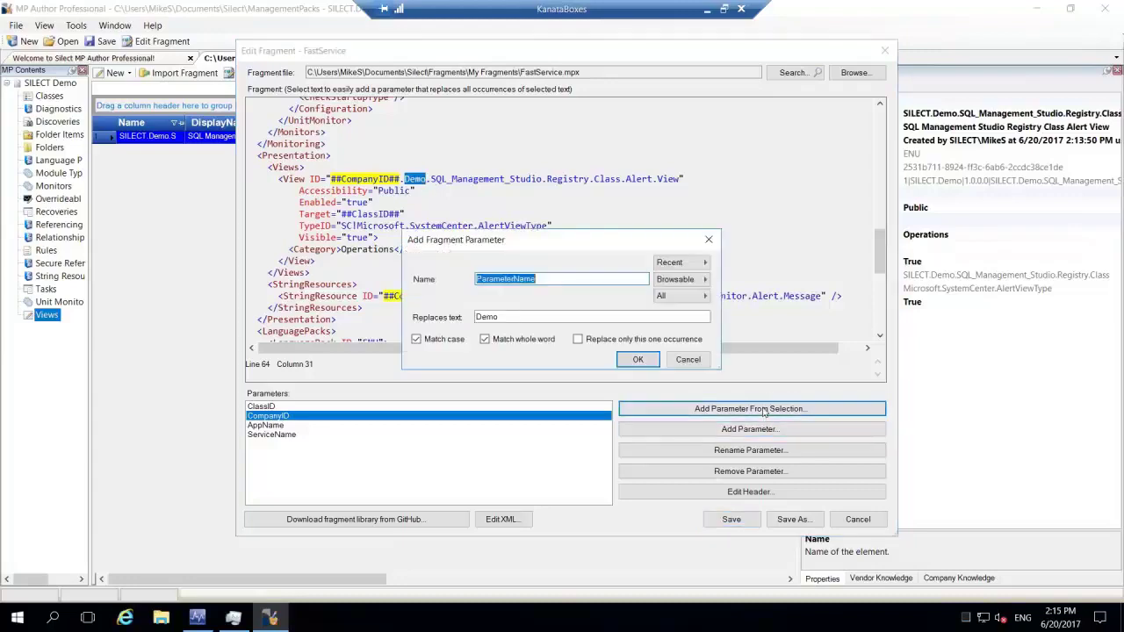
pyautogui.click(682, 262)
pyautogui.click(747, 264)
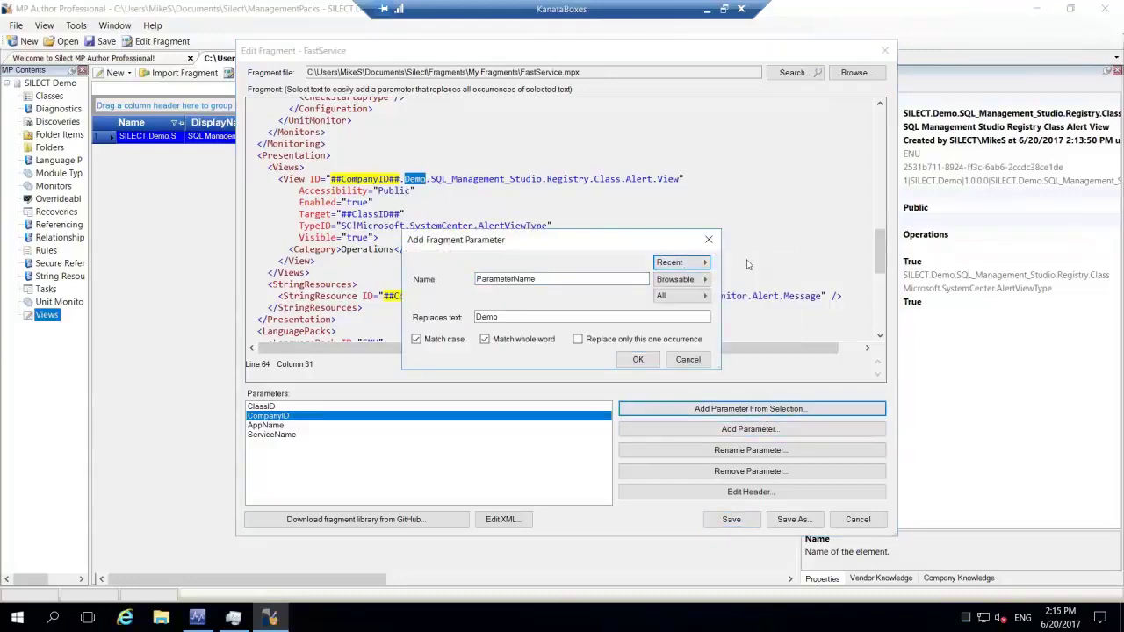
pyautogui.click(638, 359)
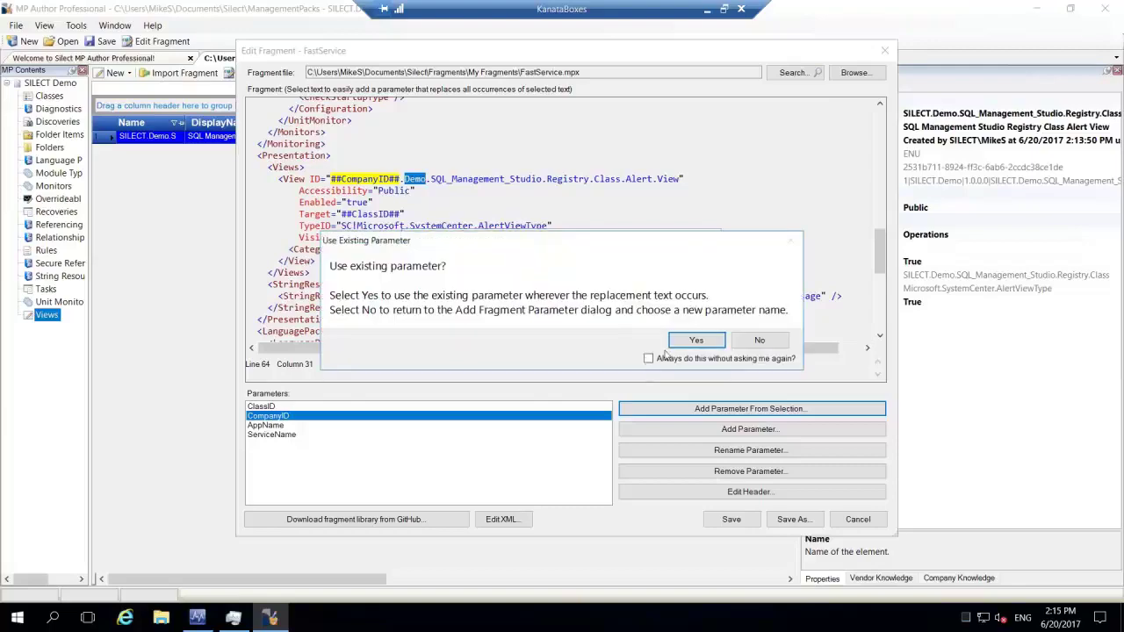
pyautogui.click(695, 340)
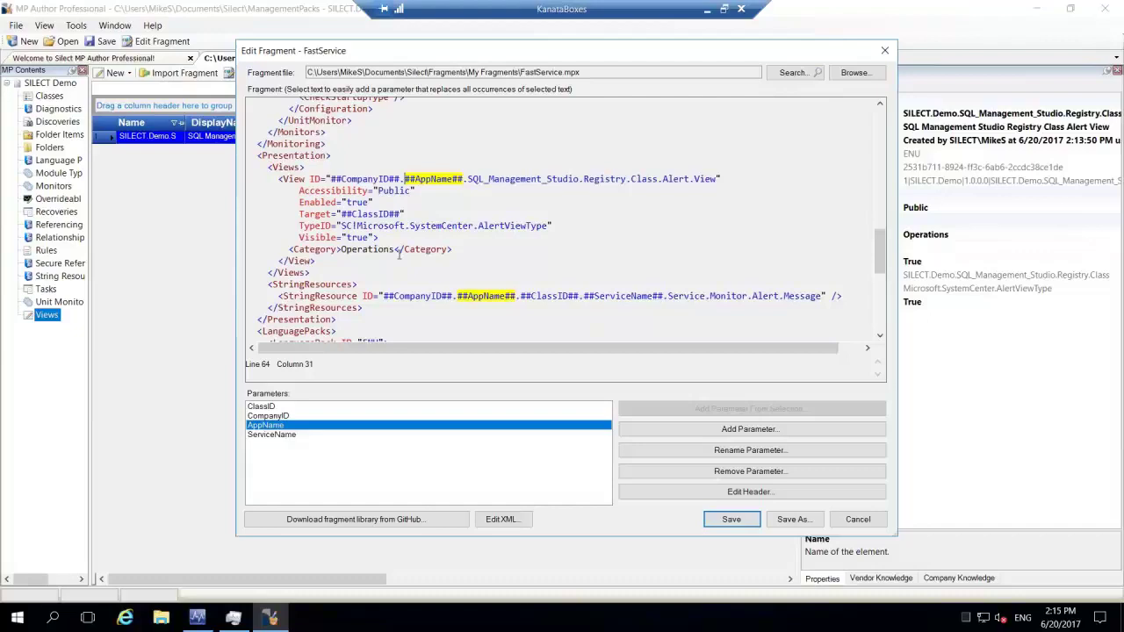
pyautogui.scroll(-1, 399, 253)
pyautogui.scroll(-2, 398, 253)
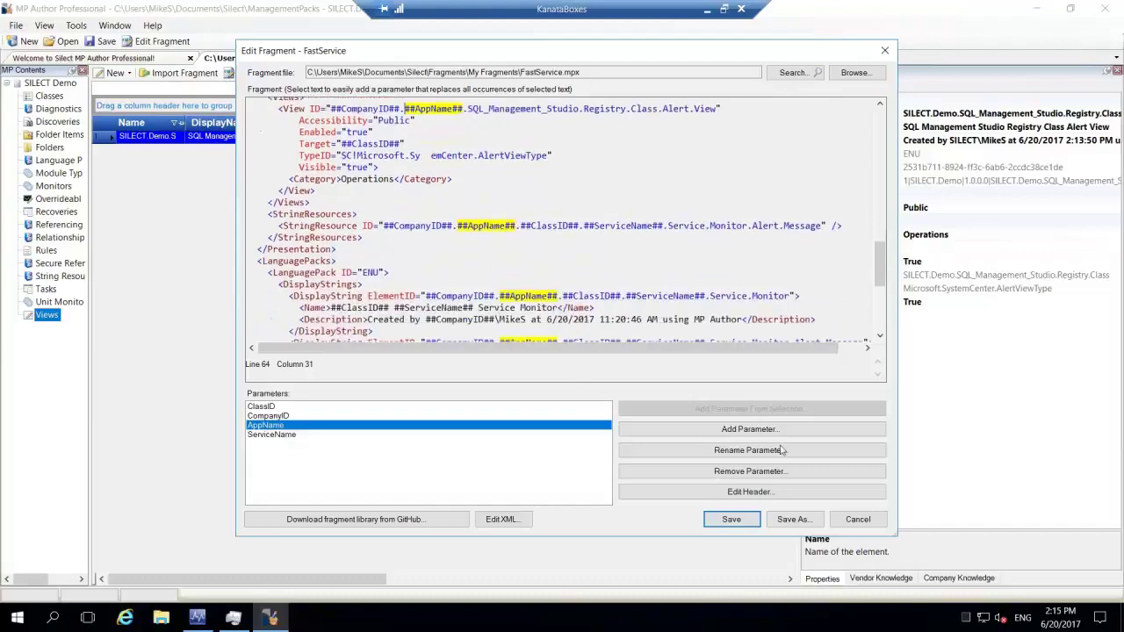
pyautogui.click(731, 518)
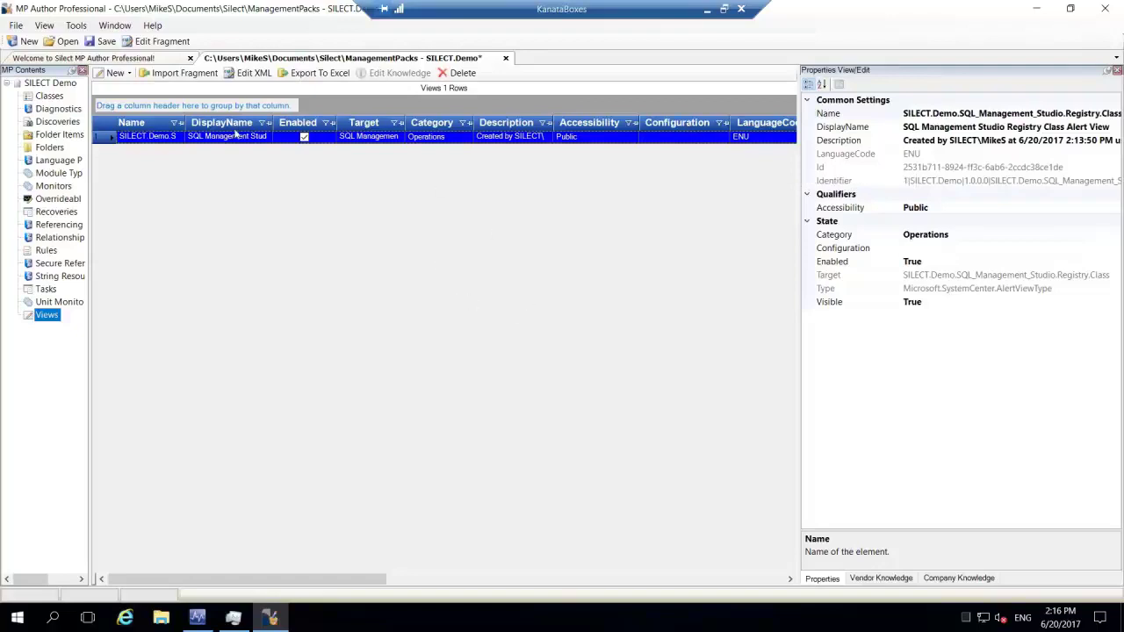
# Step: Start a fragment import, search the fragment library for "linux" and choose Class.And.Discovery.Unix.FileExists.mpx
pyautogui.click(185, 74)
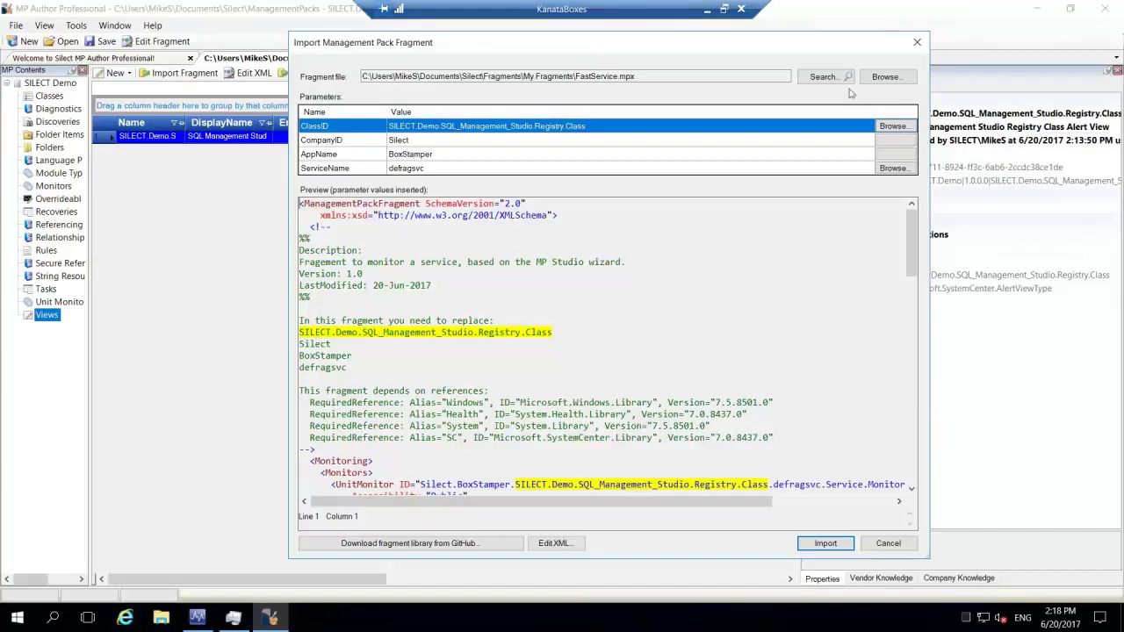
pyautogui.click(820, 77)
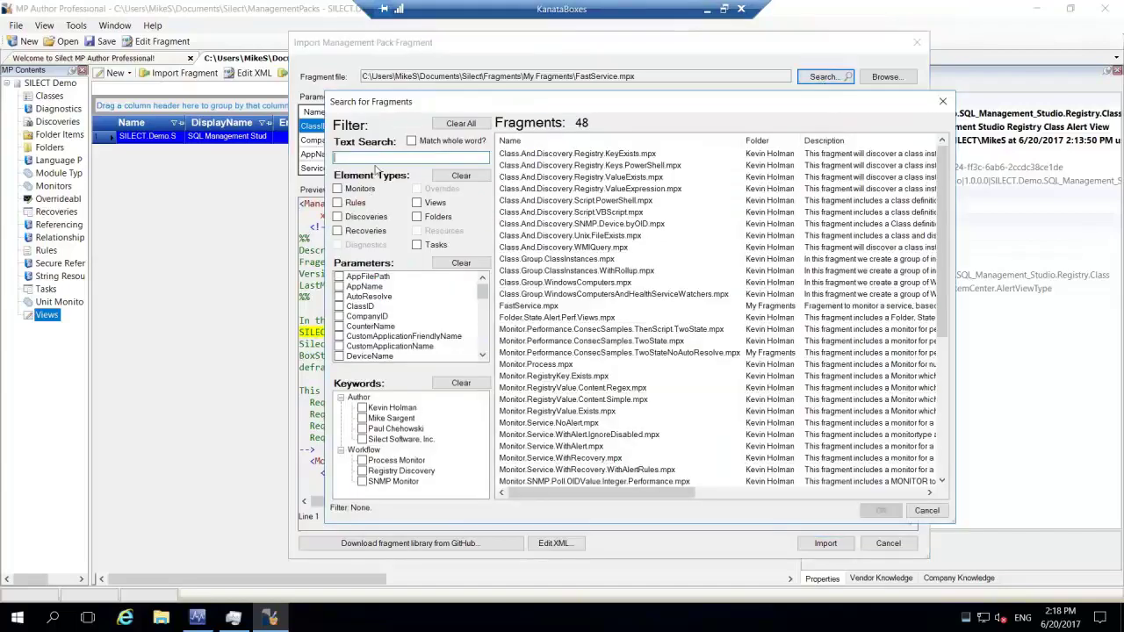
pyautogui.write('linux')
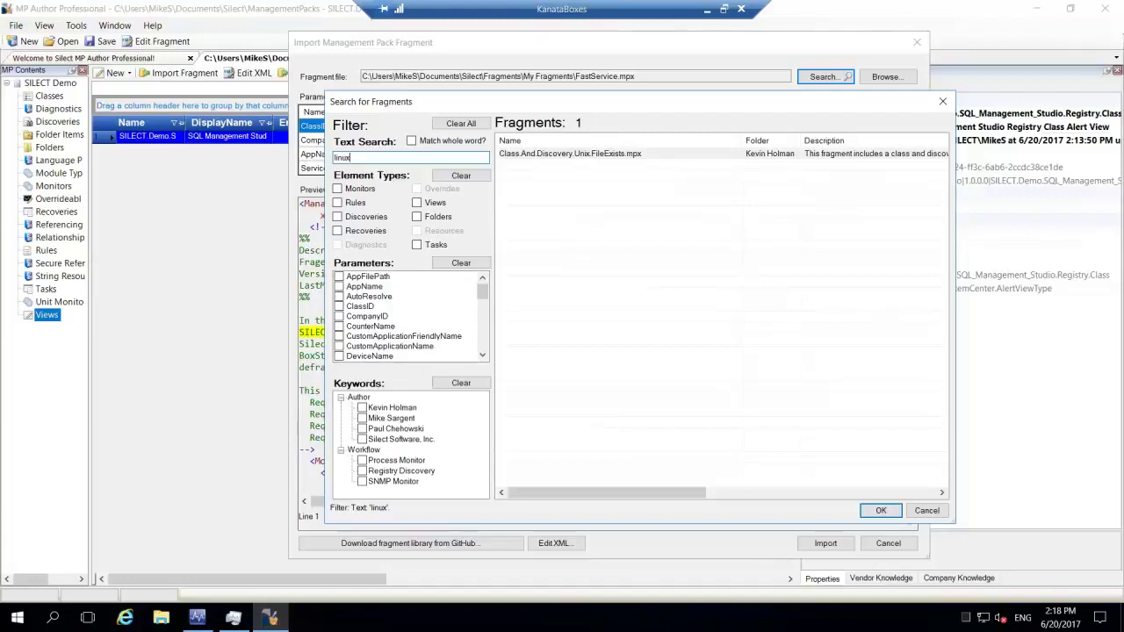
pyautogui.click(582, 154)
pyautogui.click(881, 510)
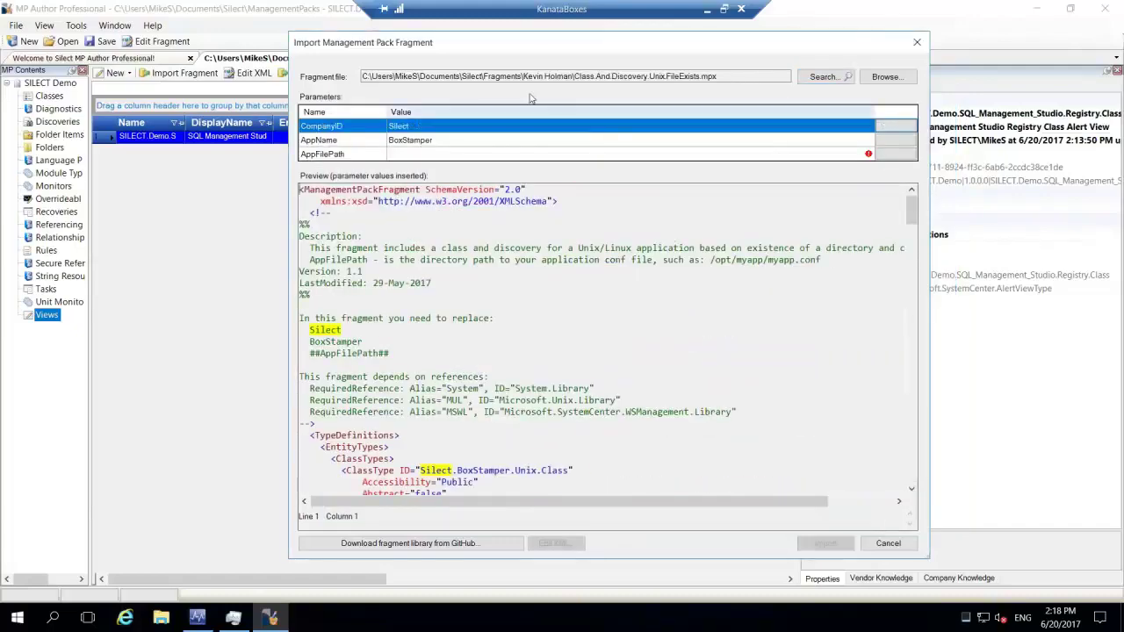
# Step: Examine the Unix file-exists fragment's description, example path and CompanyID, AppName and AppFilePath parameters in an enlarged import window
pyautogui.moveTo(288, 558); pyautogui.dragTo(221, 573)
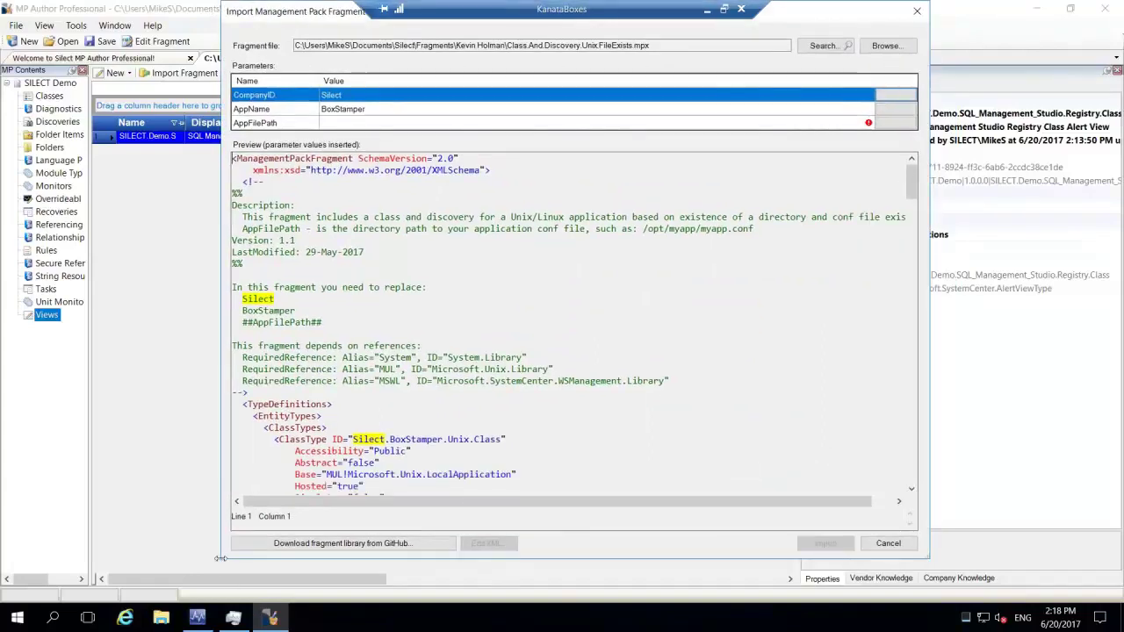
pyautogui.moveTo(220, 560); pyautogui.dragTo(216, 583)
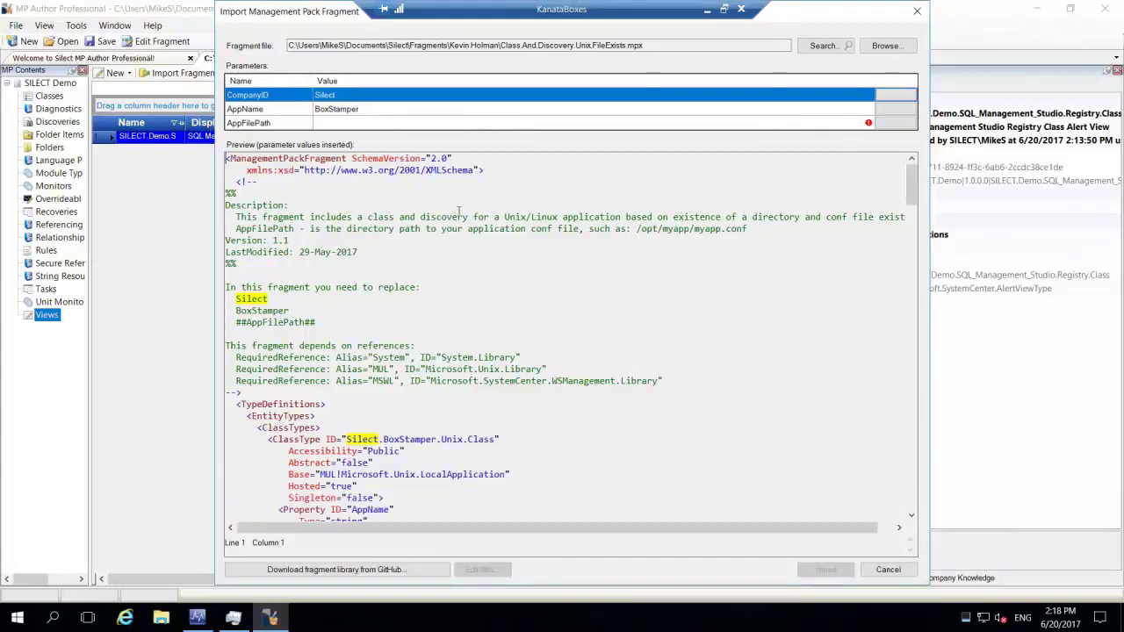
pyautogui.scroll(-1, 298, 198)
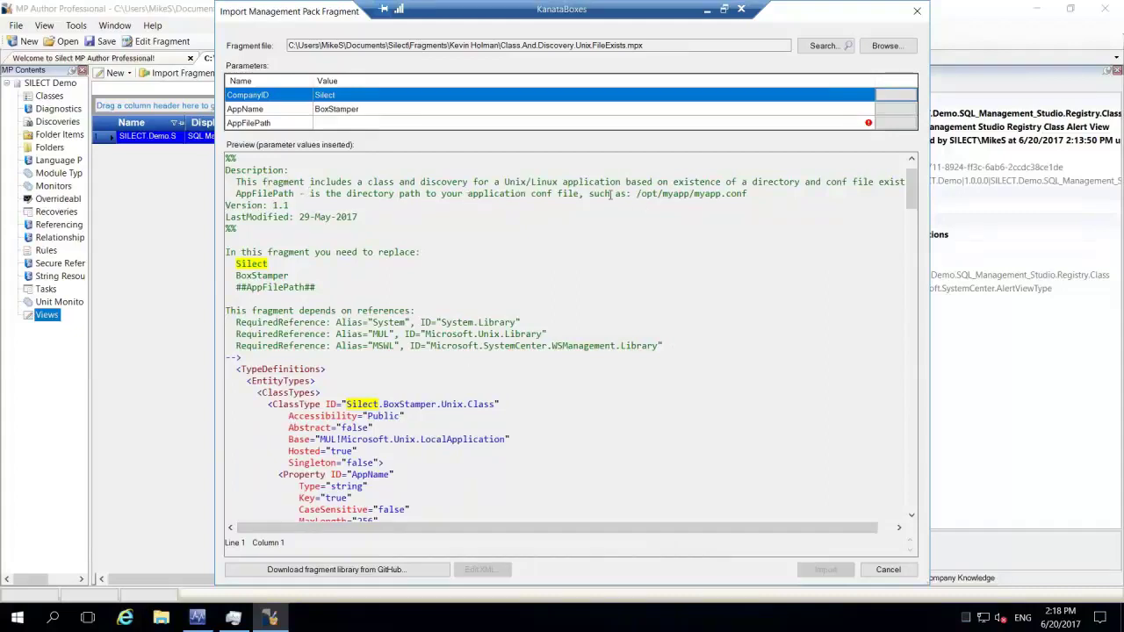
pyautogui.moveTo(637, 194); pyautogui.dragTo(757, 195)
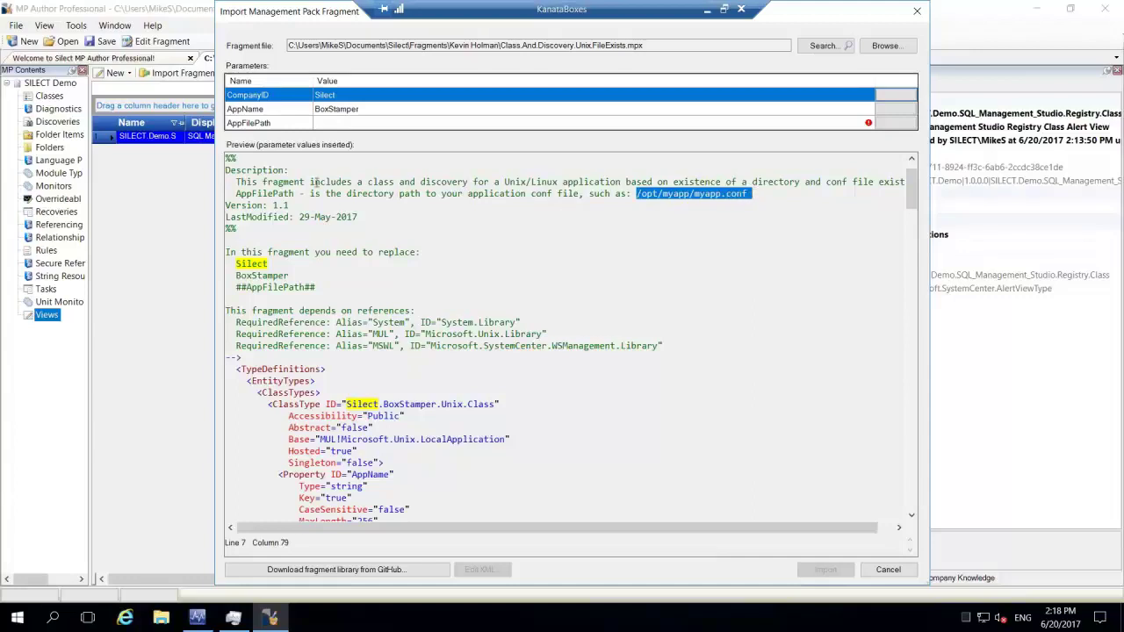
pyautogui.scroll(-1, 403, 227)
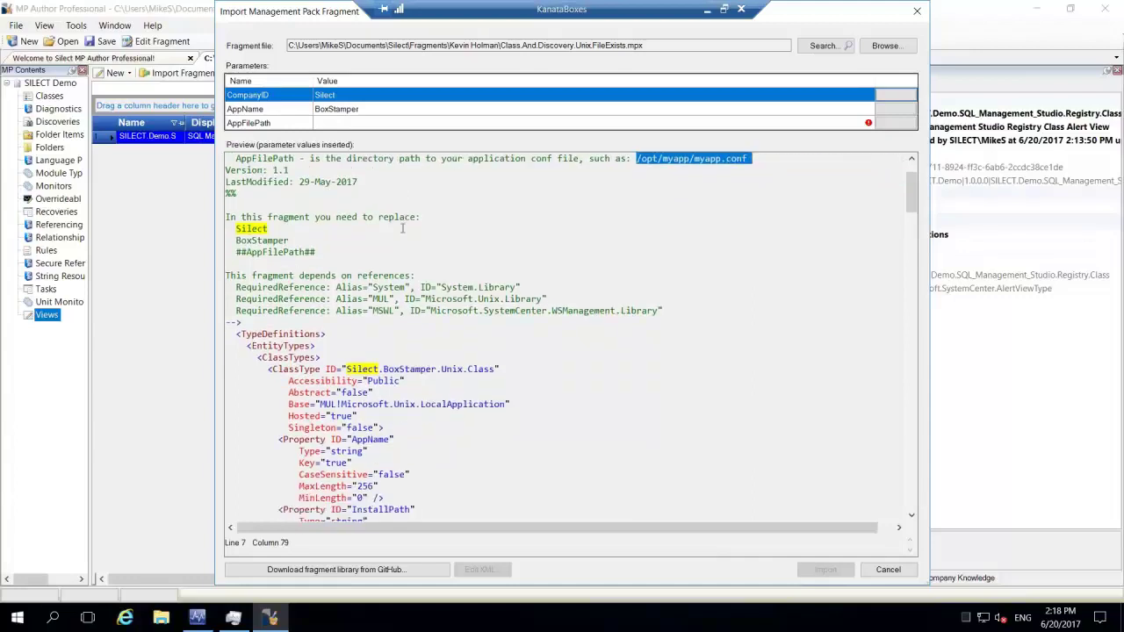
pyautogui.doubleClick(251, 228)
pyautogui.click(254, 239)
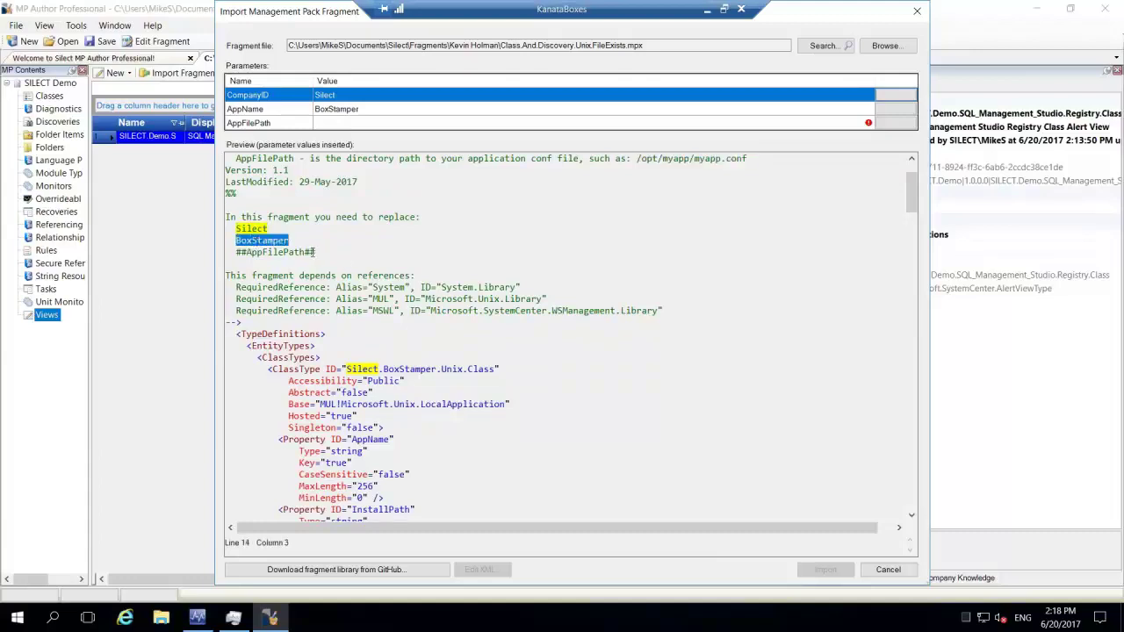
pyautogui.moveTo(316, 252); pyautogui.dragTo(290, 239)
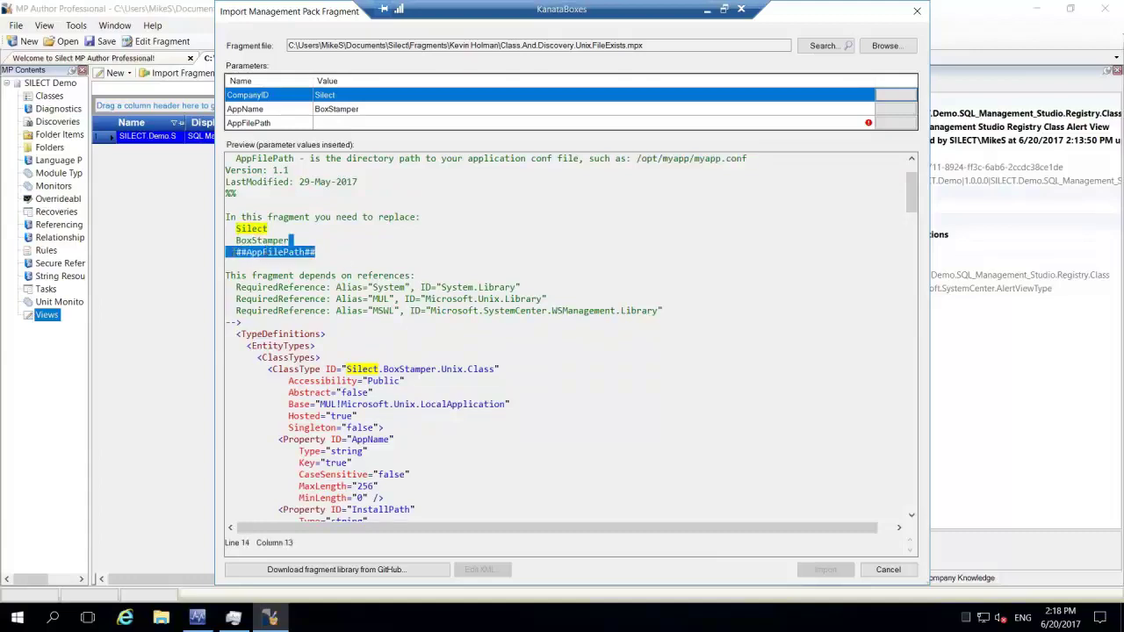
pyautogui.click(363, 112)
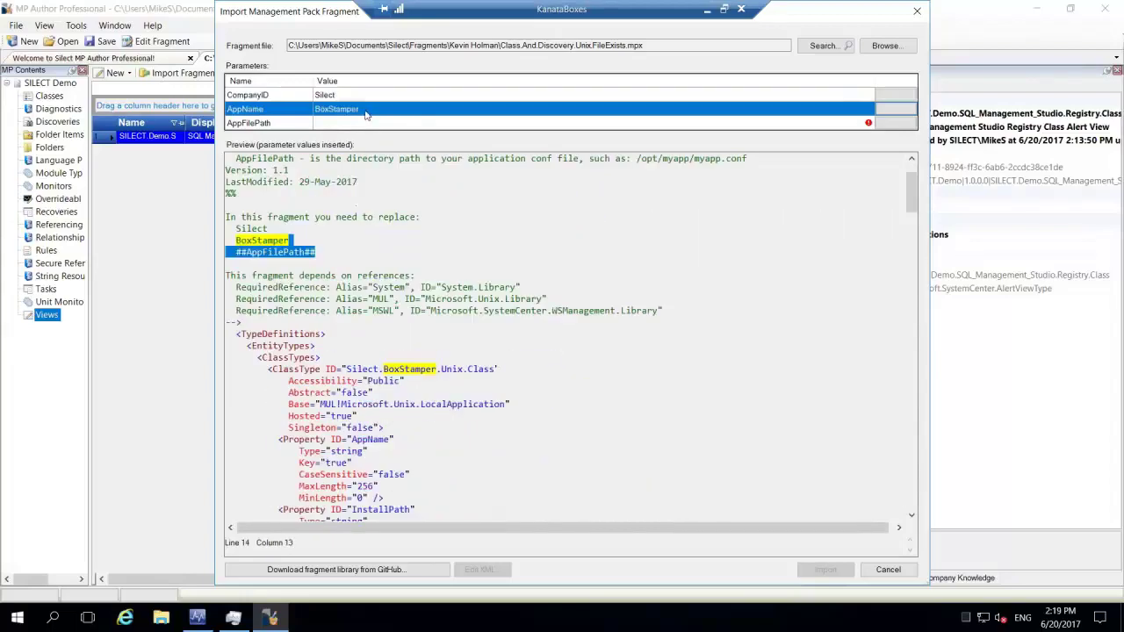
pyautogui.click(365, 112)
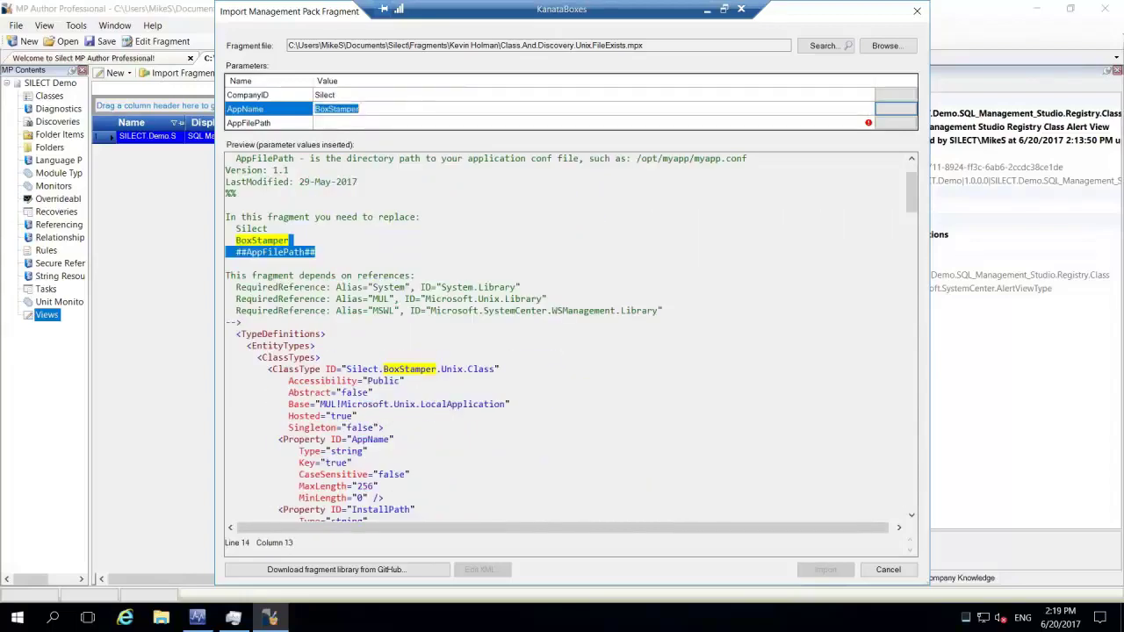
pyautogui.click(356, 126)
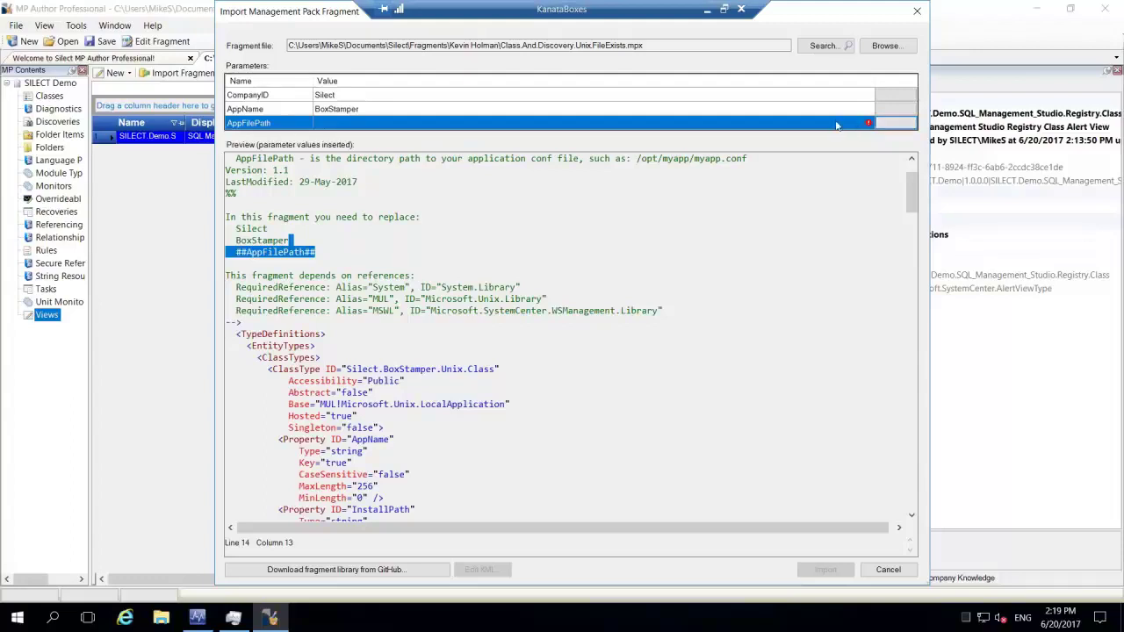
# Step: Review the AppFilePath placeholder and the AppName and InstallPath properties of the Unix class in the fragment preview
pyautogui.click(331, 124)
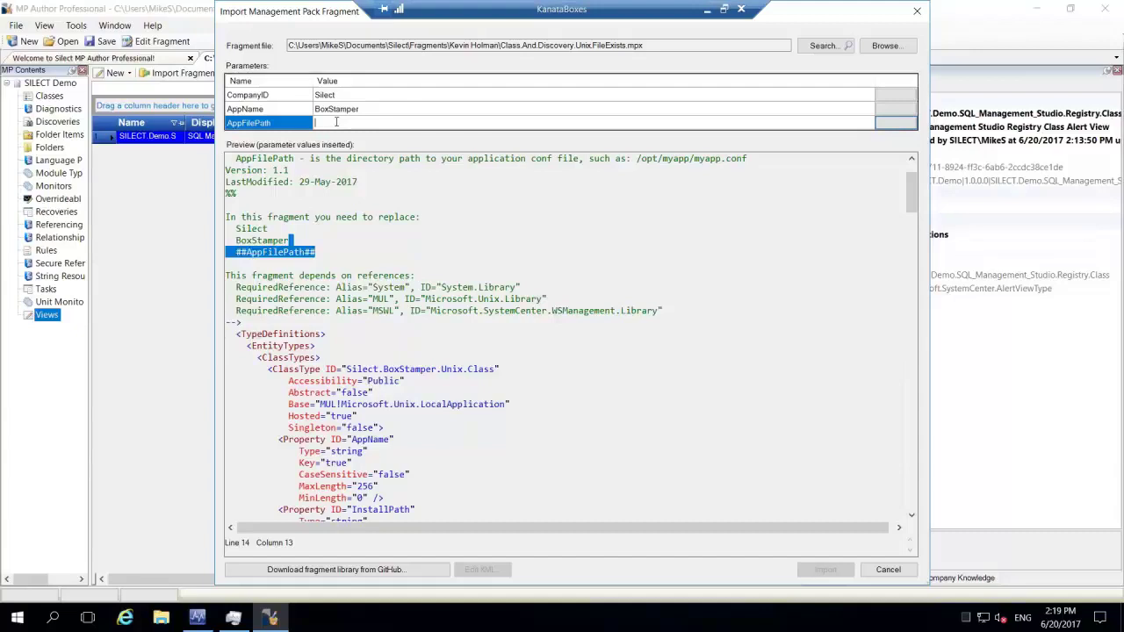
pyautogui.click(333, 252)
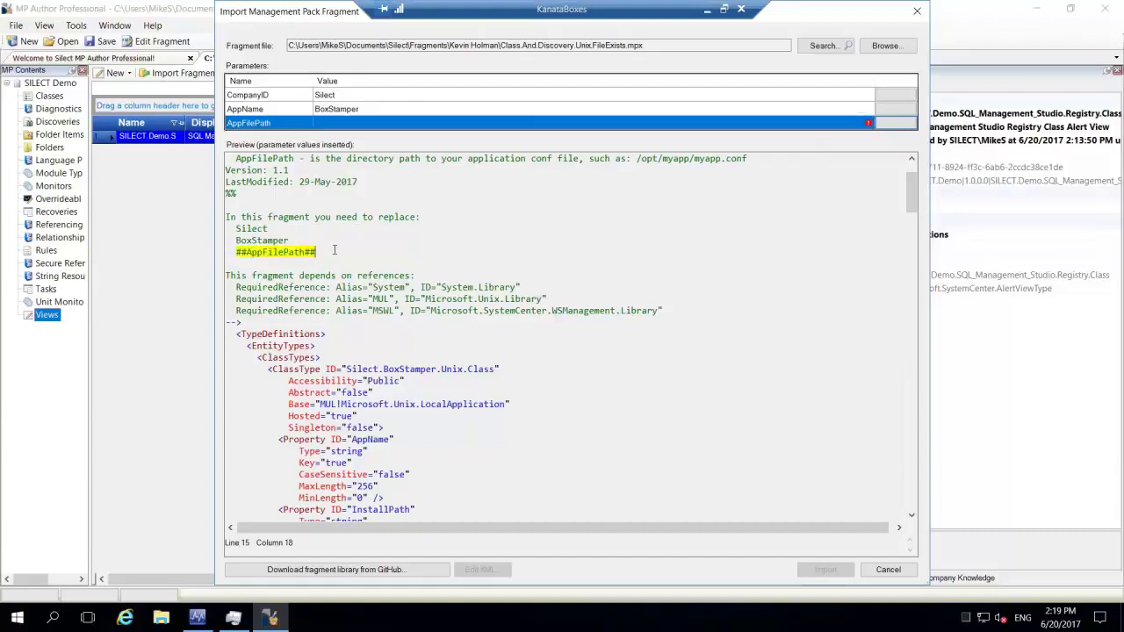
pyautogui.scroll(-3, 414, 255)
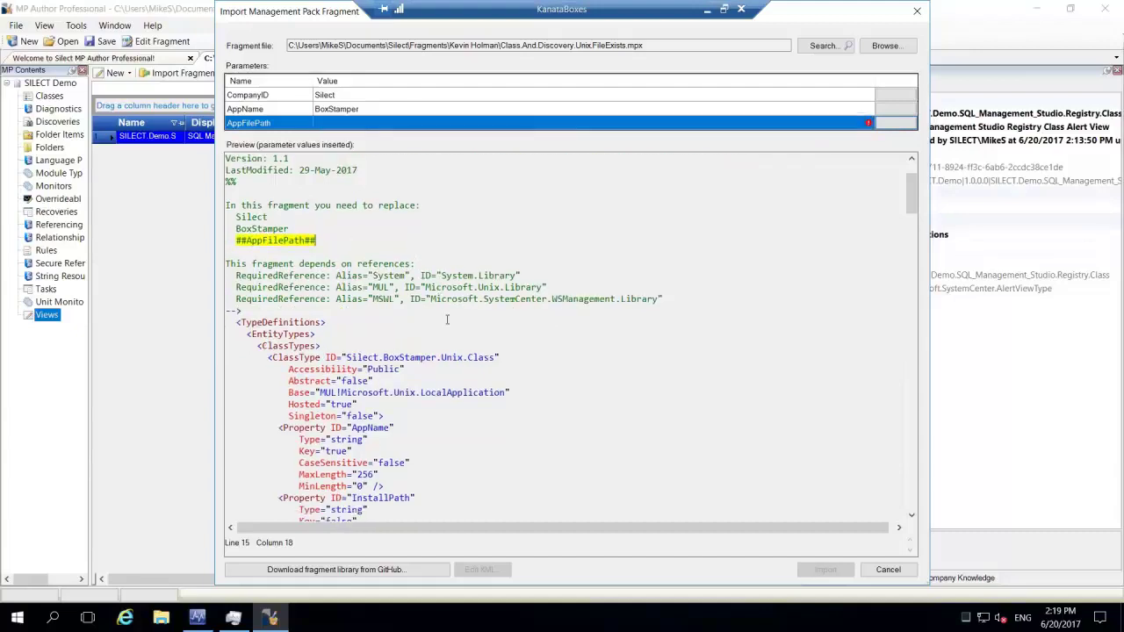
pyautogui.scroll(-2, 496, 302)
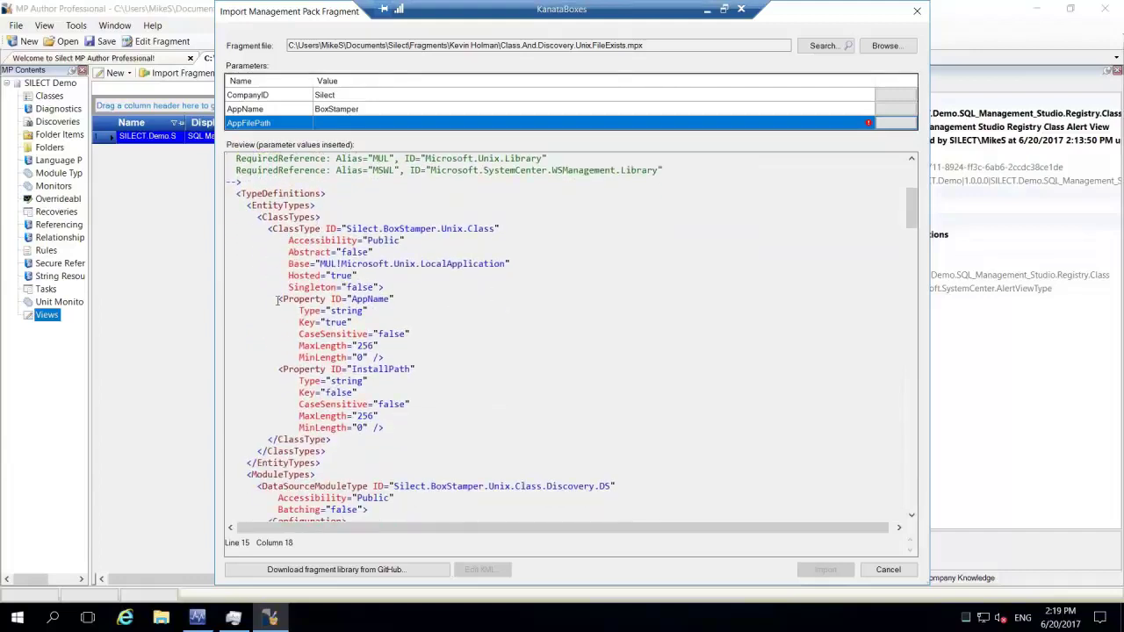
pyautogui.moveTo(279, 299); pyautogui.dragTo(374, 360)
pyautogui.moveTo(279, 369); pyautogui.dragTo(399, 429)
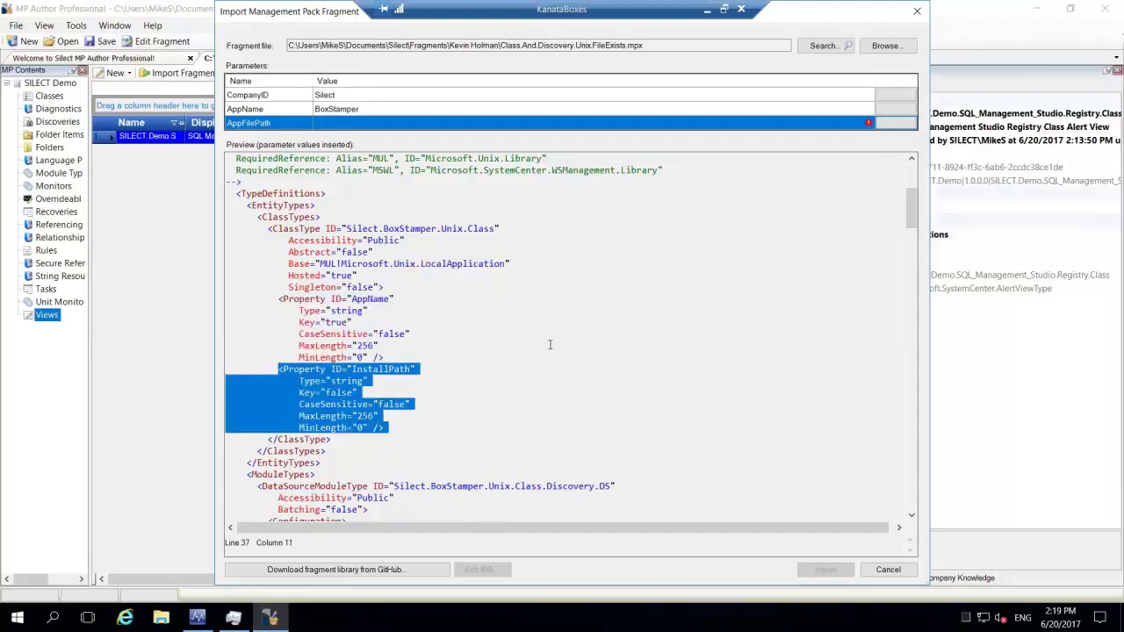
# Step: Examine the class discovery data source's configuration elements and overrideable AppPath parameter in the fragment preview
pyautogui.scroll(-3, 527, 342)
pyautogui.scroll(-5, 475, 307)
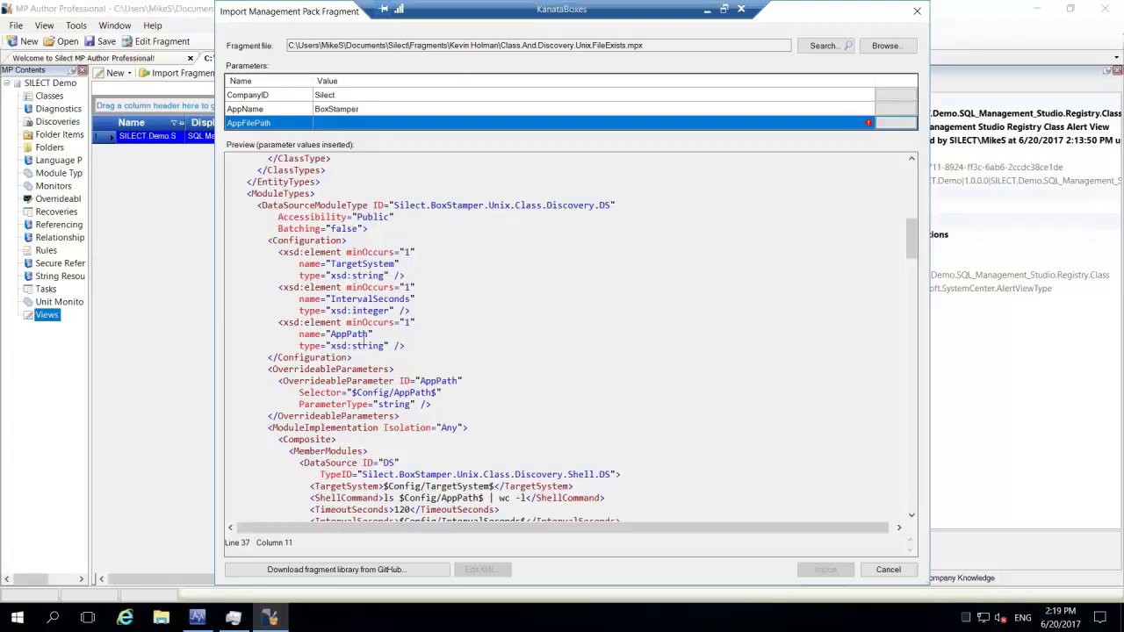
pyautogui.scroll(-1, 363, 335)
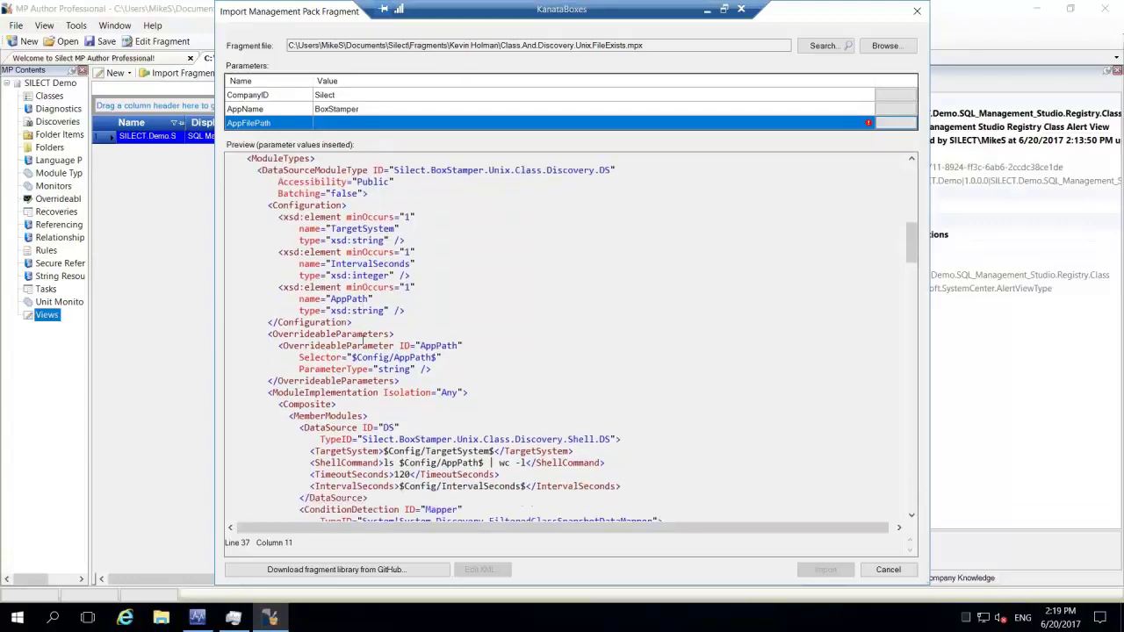
pyautogui.scroll(-4, 439, 351)
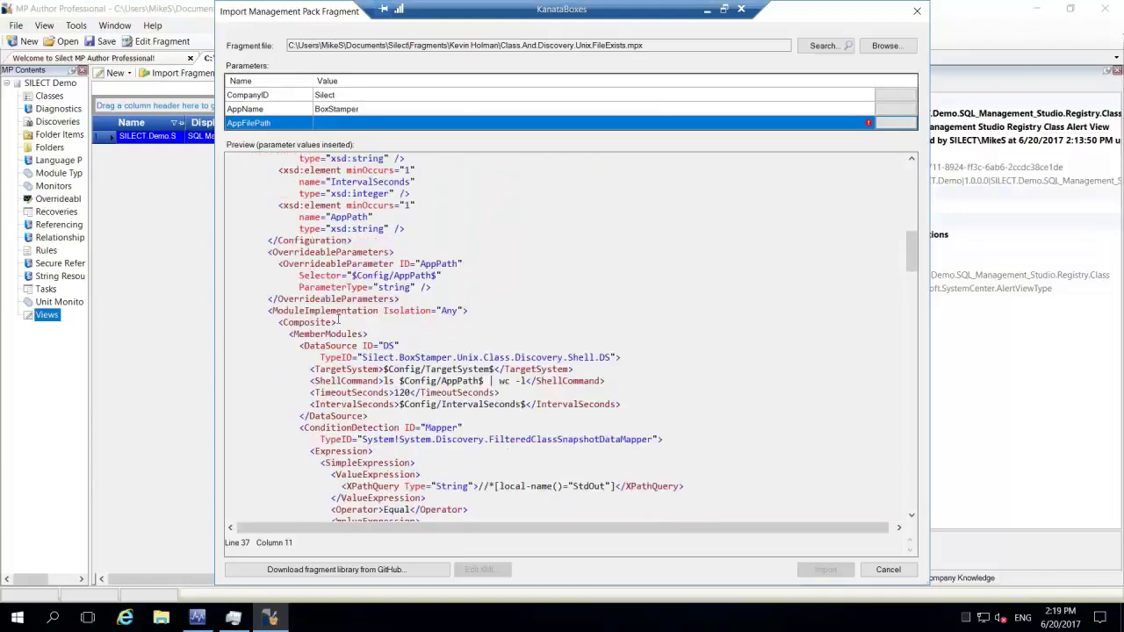
pyautogui.scroll(-1, 290, 291)
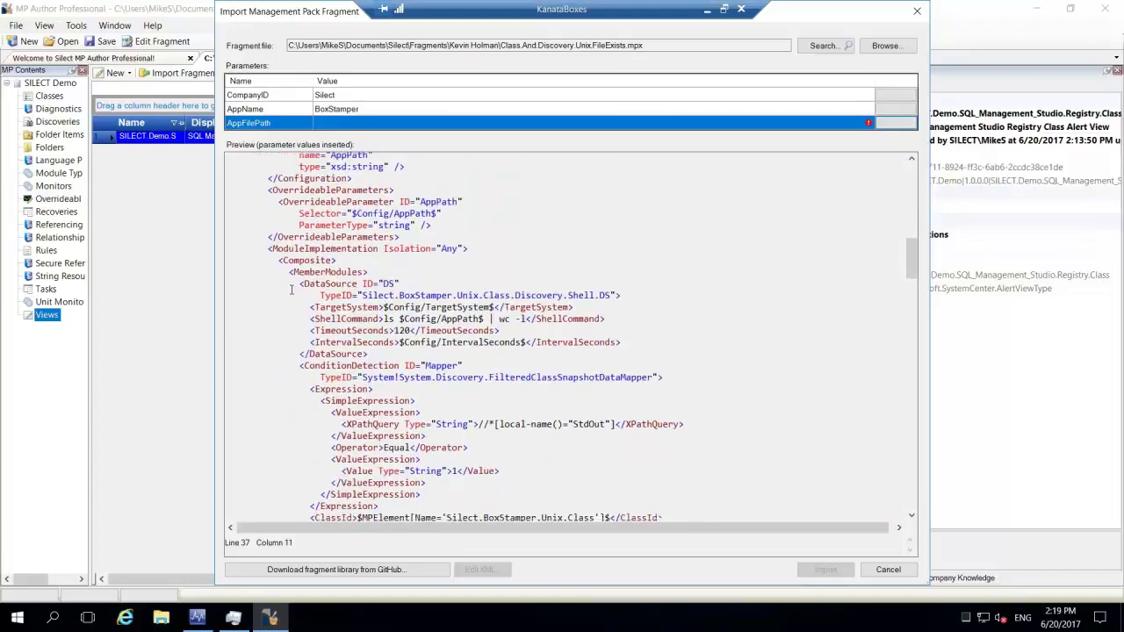
pyautogui.scroll(-2, 290, 290)
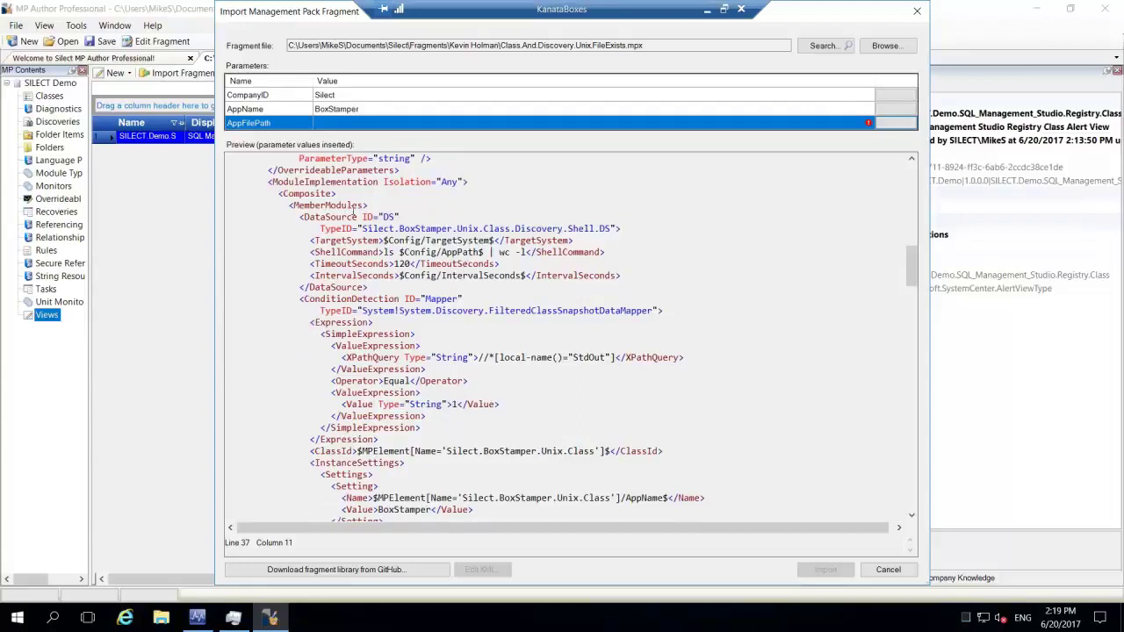
# Step: Examine the discovery's shell data source reference, target system and the shell command that checks the AppPath file
pyautogui.moveTo(483, 228); pyautogui.dragTo(605, 230)
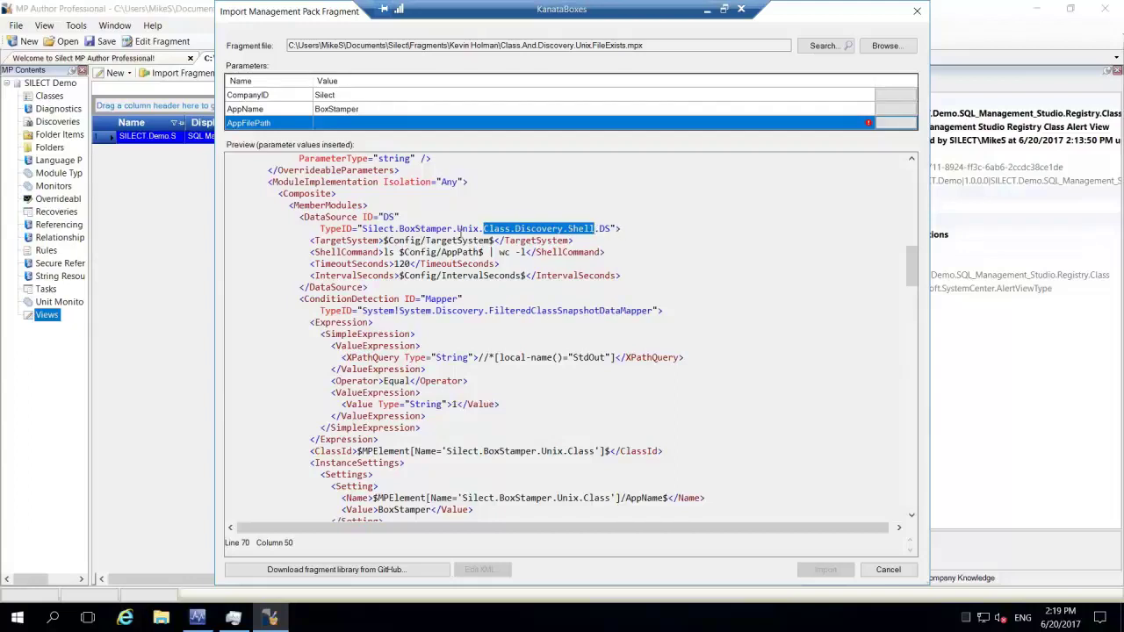
pyautogui.moveTo(379, 240); pyautogui.dragTo(506, 241)
pyautogui.click(382, 253)
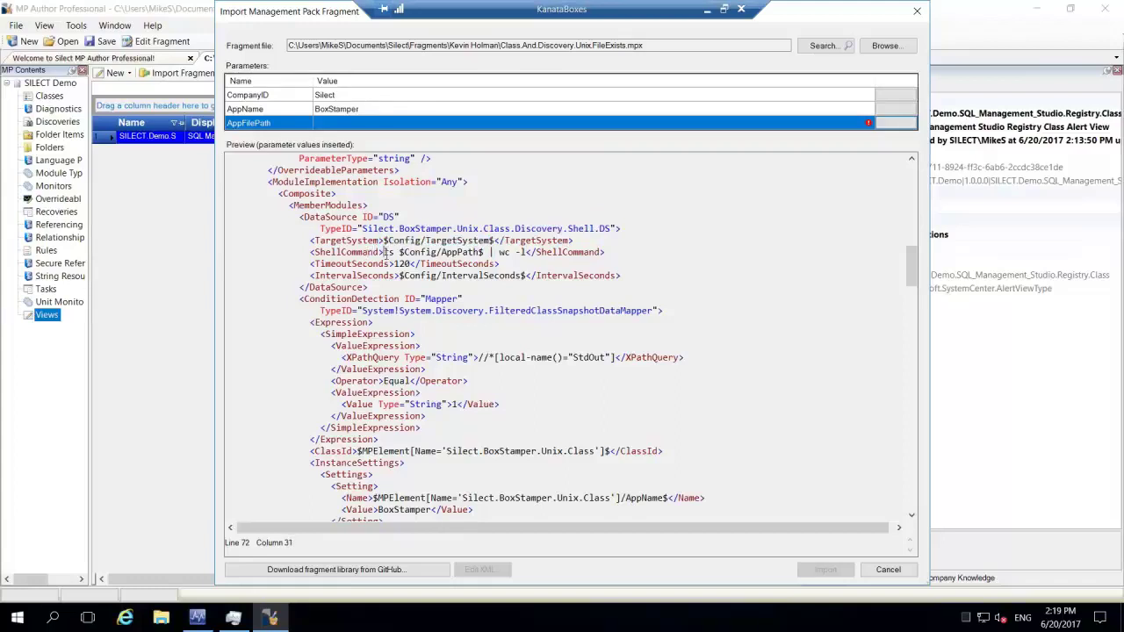
pyautogui.hotkey('shift', 'Right')
pyautogui.hotkey('shift', 'Right')
pyautogui.hotkey('shift', 'Right')
pyautogui.hotkey('shift', 'Right')
pyautogui.hotkey('shift', 'Right')
pyautogui.hotkey('shift', 'Right')
pyautogui.hotkey('shift', 'Right')
pyautogui.hotkey('shift', 'Right')
pyautogui.hotkey('shift', 'Right')
pyautogui.hotkey('shift', 'Right')
pyautogui.hotkey('shift', 'Right')
pyautogui.hotkey('shift', 'Right')
pyautogui.hotkey('shift', 'Right')
pyautogui.hotkey('shift', 'Right')
pyautogui.hotkey('shift', 'Right')
pyautogui.hotkey('shift', 'Right')
pyautogui.hotkey('shift', 'Right')
pyautogui.hotkey('shift', 'Right')
pyautogui.hotkey('shift', 'Right')
pyautogui.hotkey('shift', 'Right')
pyautogui.hotkey('shift', 'Right')
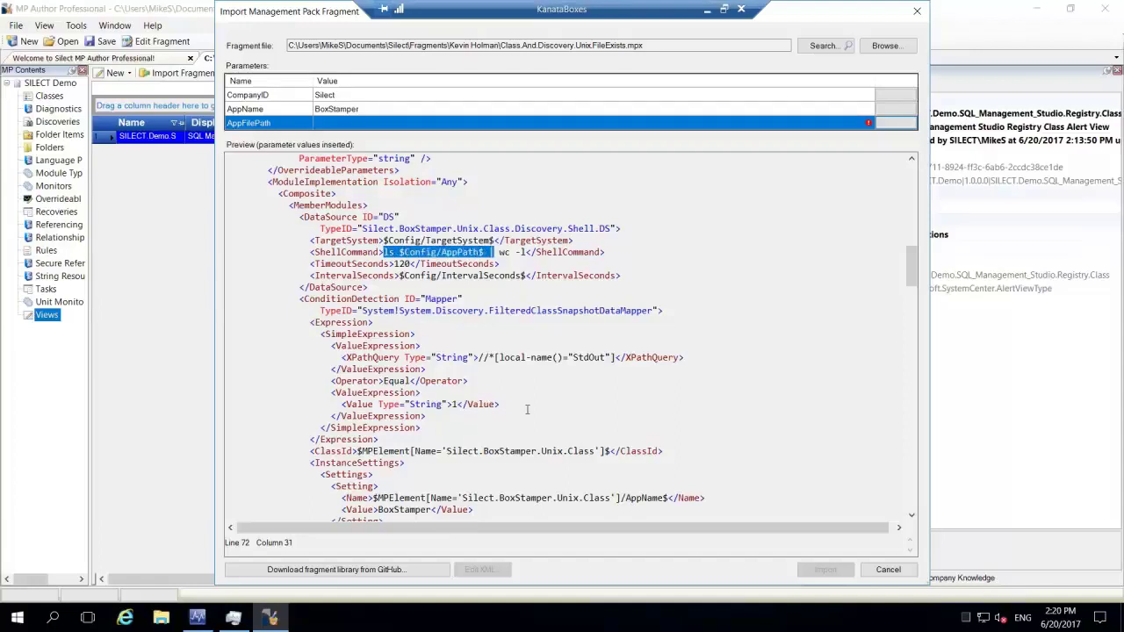
pyautogui.hotkey('shift', 'Right')
pyautogui.hotkey('shift', 'Right')
pyautogui.hotkey('shift', 'Right')
pyautogui.press('Down')
pyautogui.press('End')
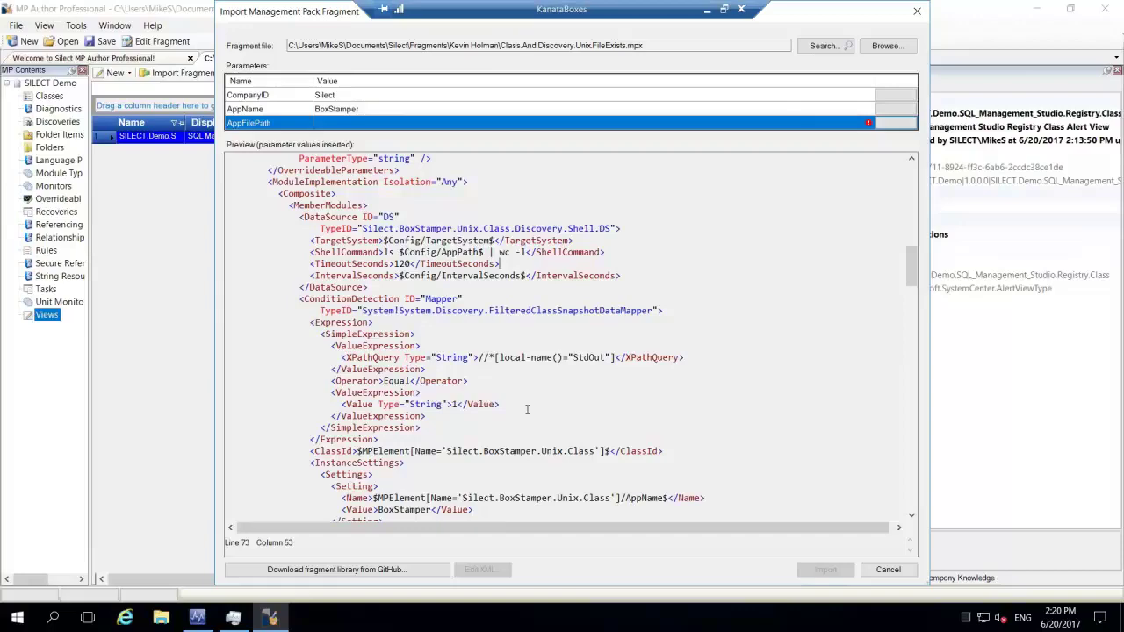
# Step: Examine the Mapper condition comparing the StdOut query with its expected value, and relate it to the shell command's line count
pyautogui.scroll(-3, 648, 292)
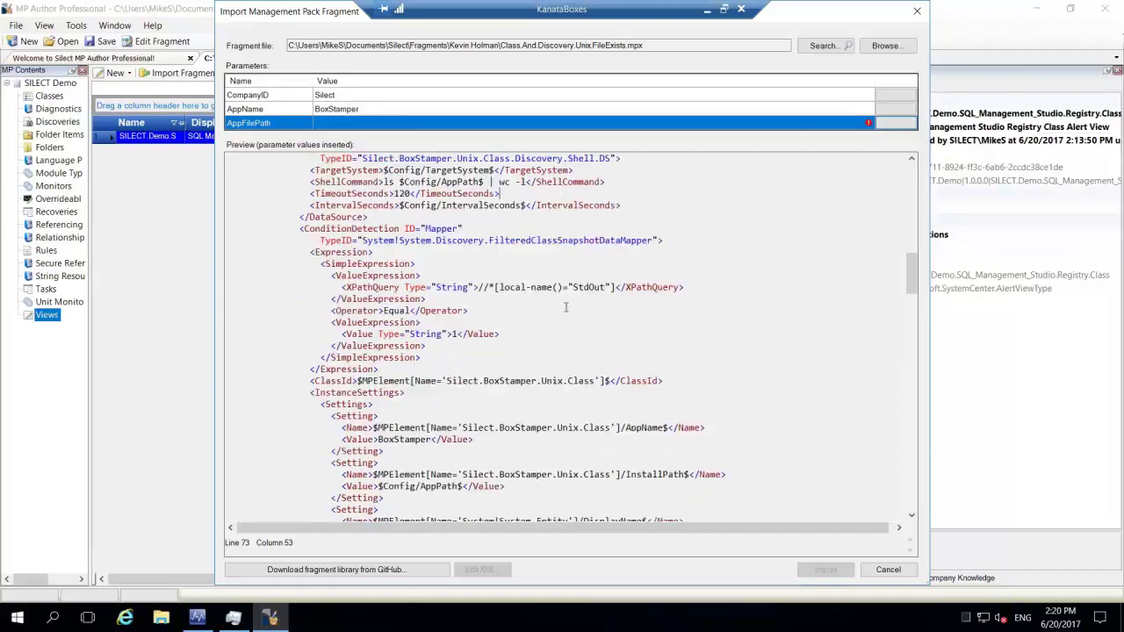
pyautogui.scroll(-1, 558, 191)
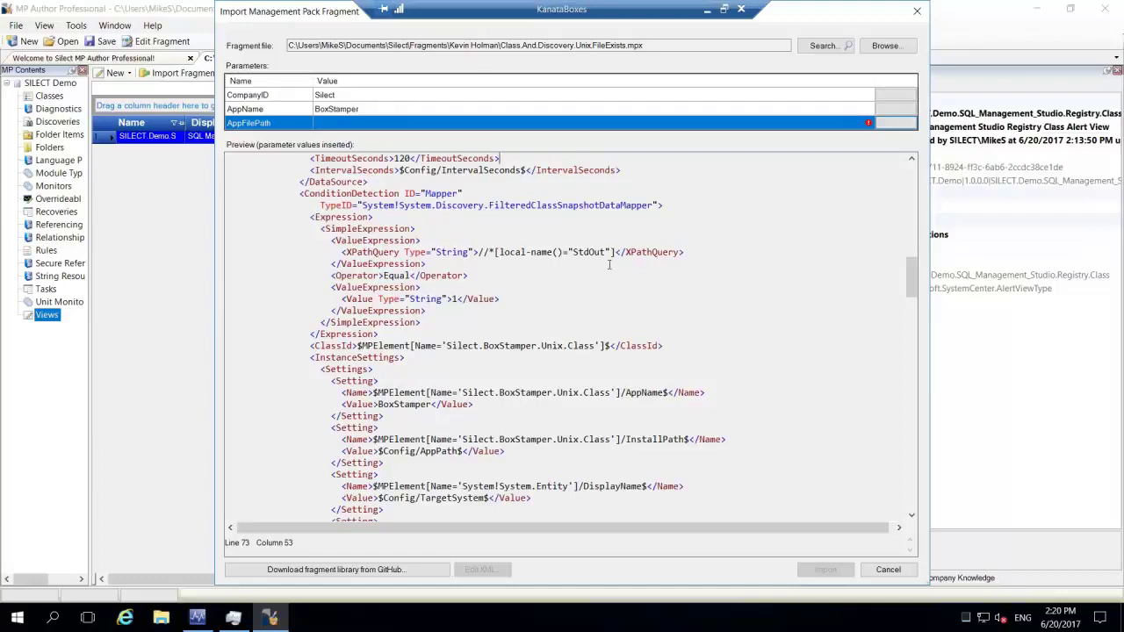
pyautogui.moveTo(626, 252); pyautogui.dragTo(468, 254)
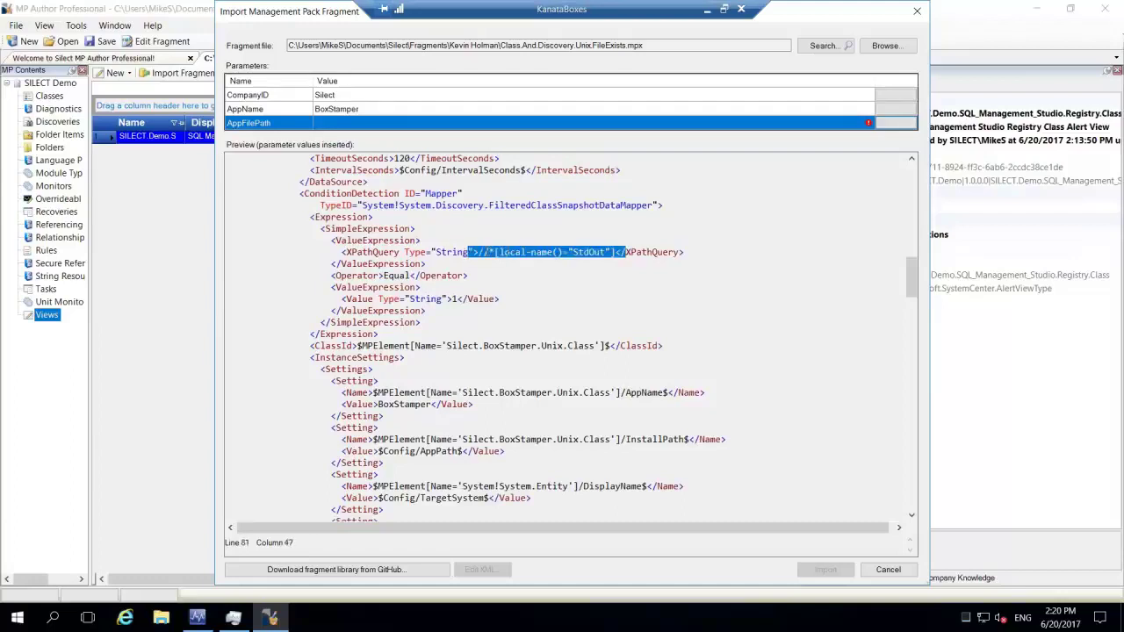
pyautogui.click(544, 253)
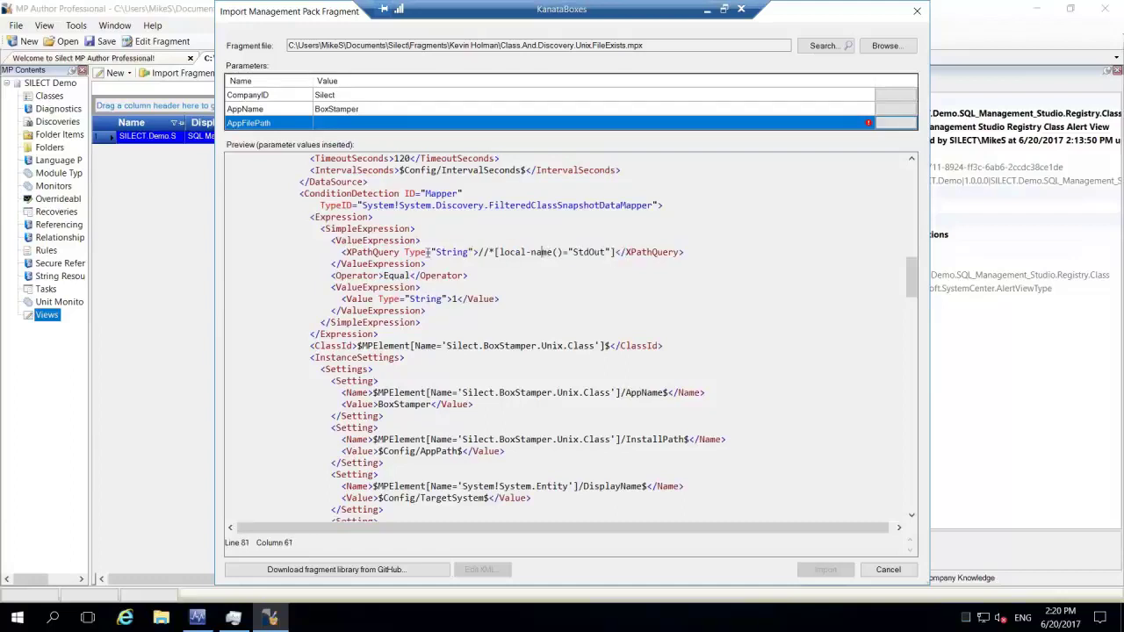
pyautogui.doubleClick(400, 275)
pyautogui.click(454, 299)
pyautogui.write('1')
pyautogui.scroll(2, 555, 304)
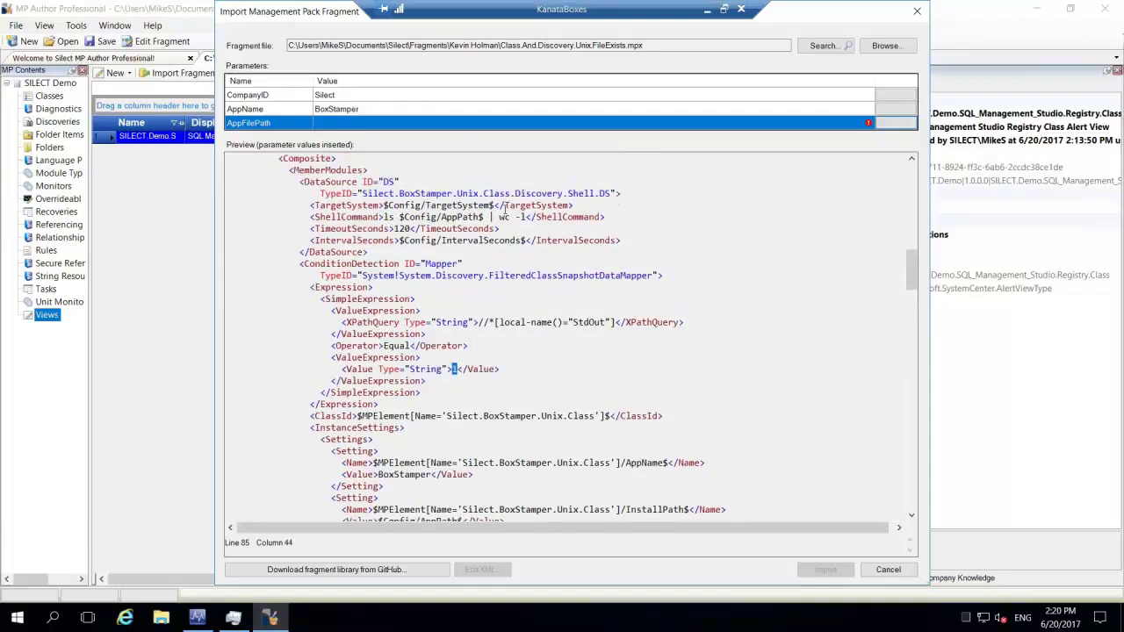
pyautogui.moveTo(499, 216); pyautogui.dragTo(525, 217)
pyautogui.doubleClick(456, 369)
pyautogui.click(454, 368)
pyautogui.moveTo(456, 369); pyautogui.dragTo(442, 368)
pyautogui.scroll(-2, 507, 347)
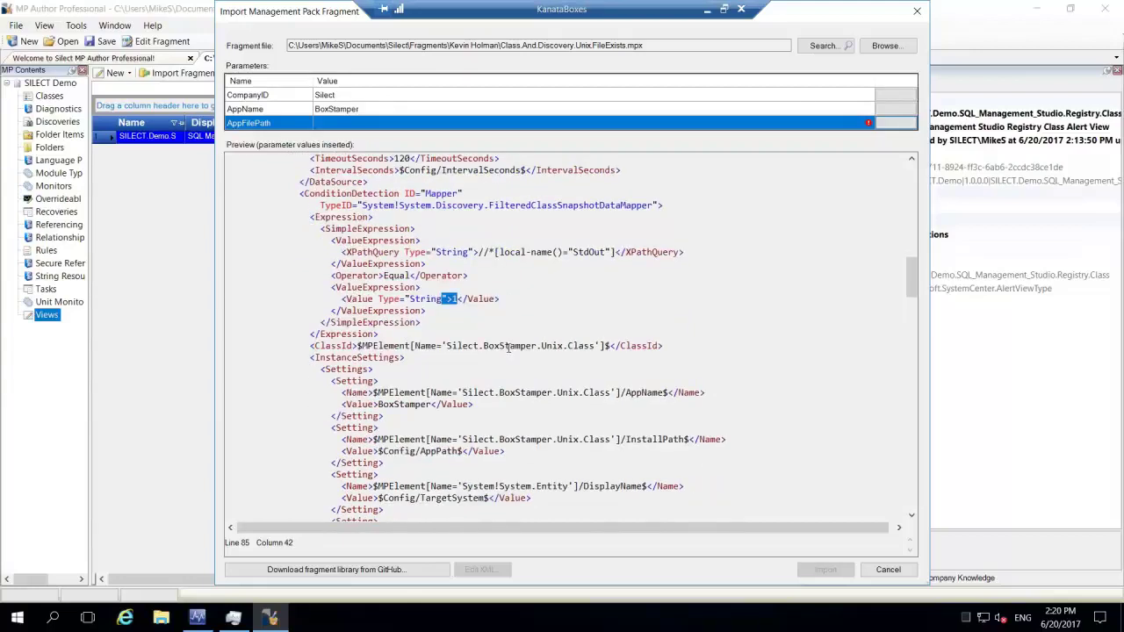
pyautogui.moveTo(311, 228); pyautogui.dragTo(420, 288)
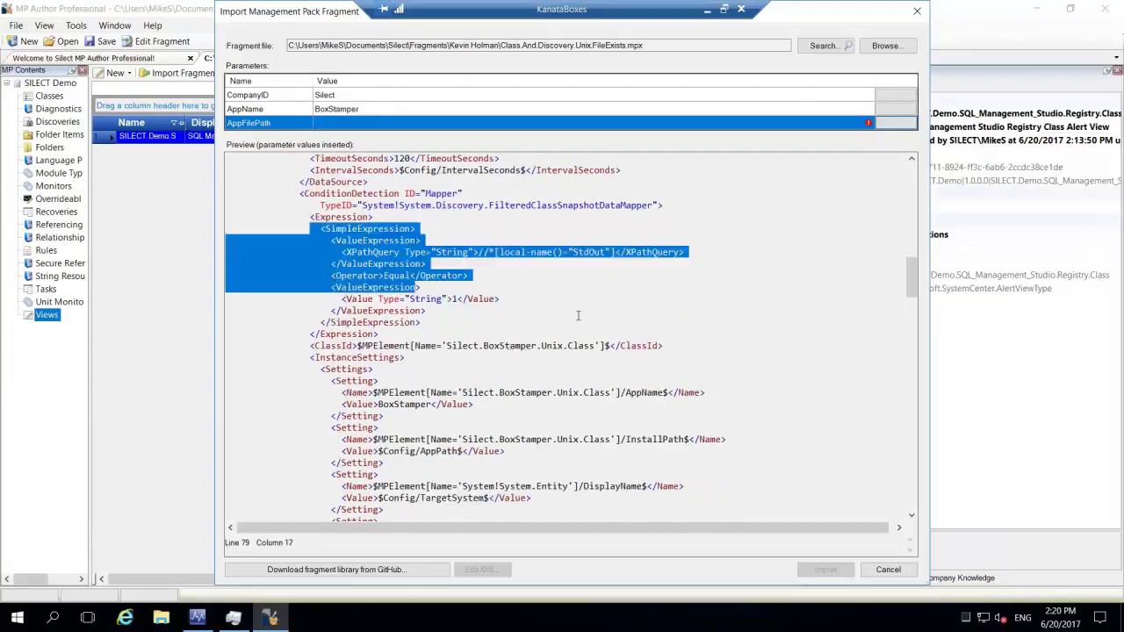
# Step: Examine the discovered class ID and the AppName, InstallPath, DisplayName and PrincipalName instance settings in the mapper
pyautogui.moveTo(441, 345); pyautogui.dragTo(594, 348)
pyautogui.scroll(-3, 638, 318)
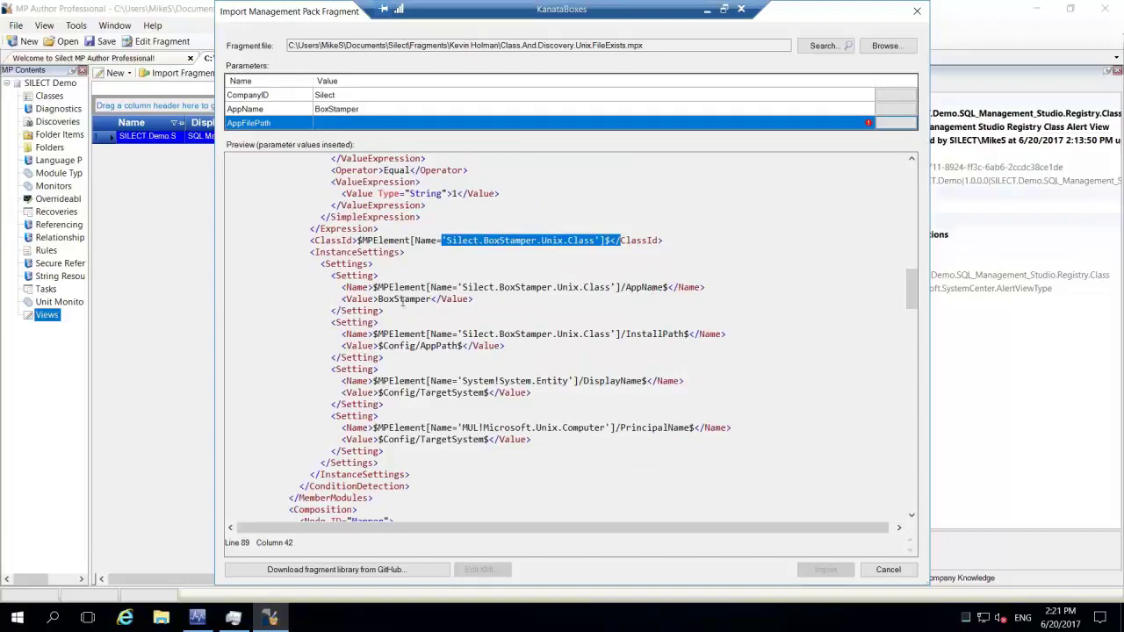
pyautogui.doubleClick(399, 299)
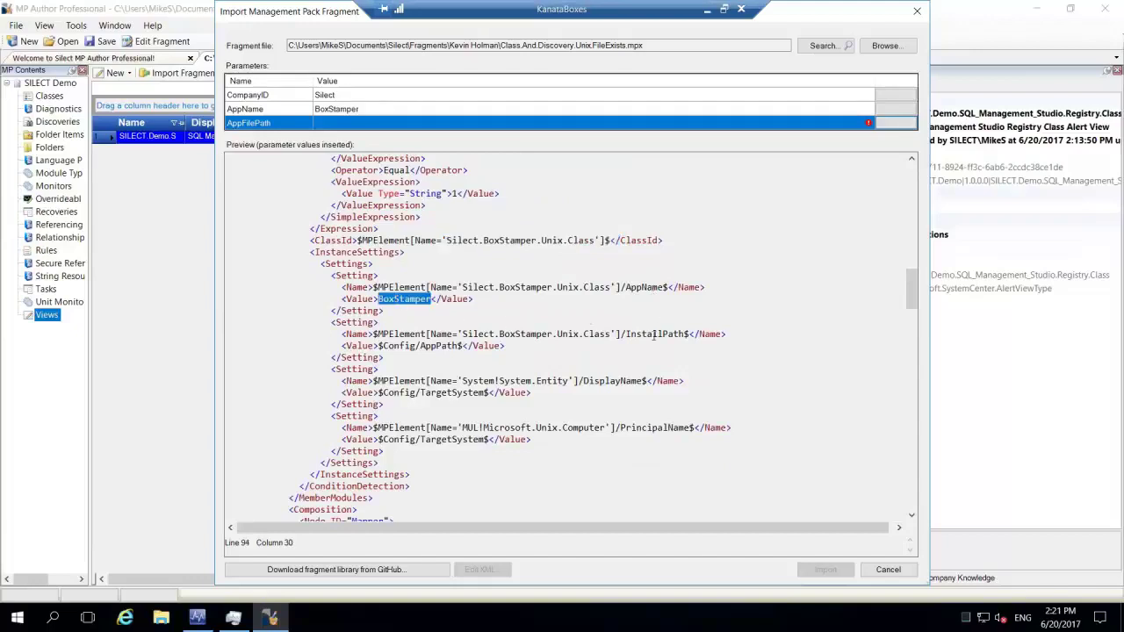
pyautogui.moveTo(383, 346); pyautogui.dragTo(460, 346)
pyautogui.click(617, 381)
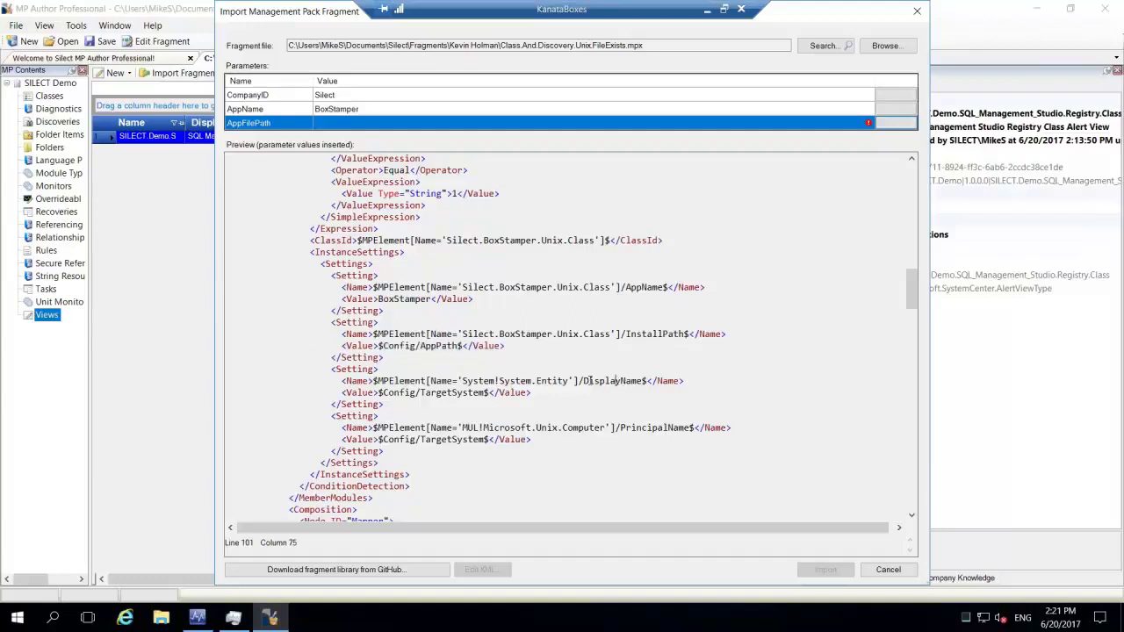
pyautogui.doubleClick(449, 393)
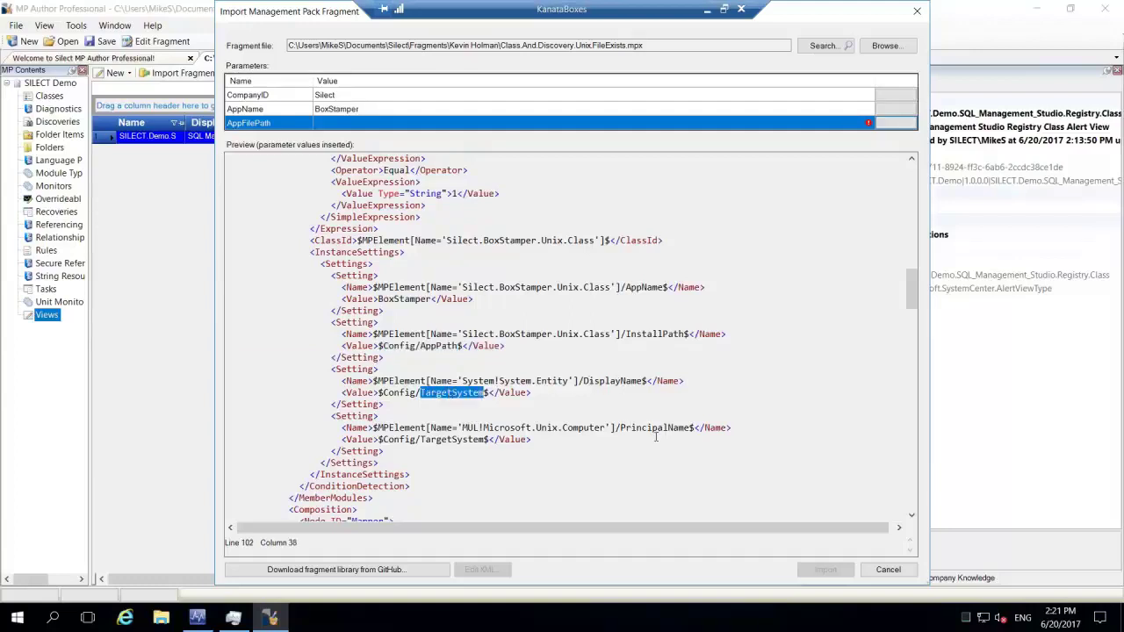
pyautogui.scroll(-1, 439, 403)
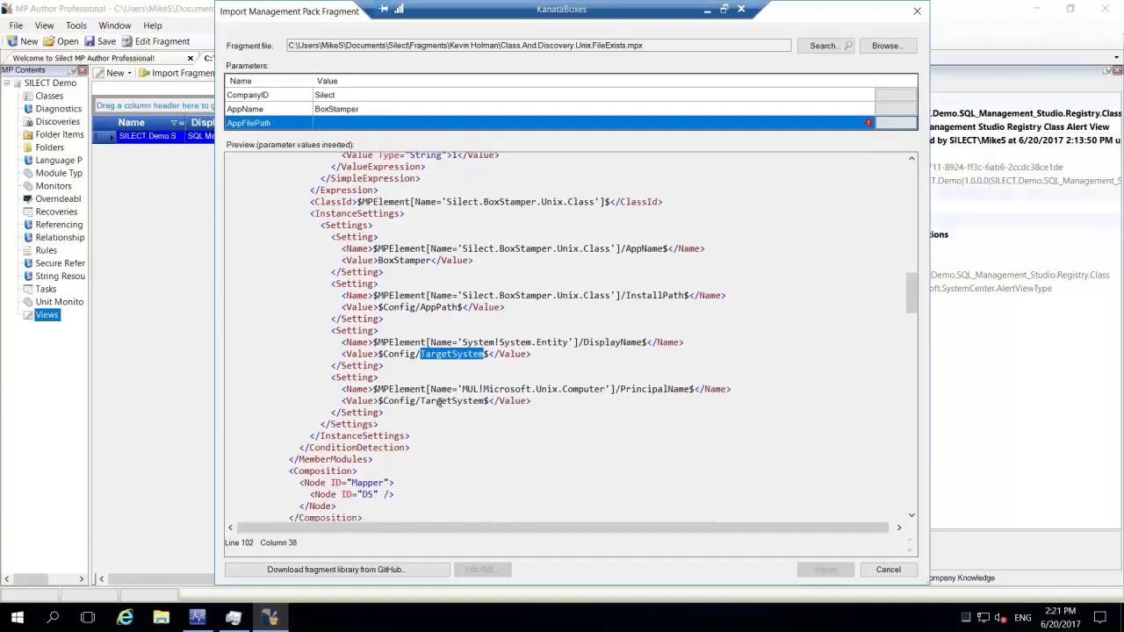
# Step: Examine the Discovery.Shell.DS data source's configuration, overrideable interval, scheduler and shell-command probe in the preview
pyautogui.scroll(-6, 440, 401)
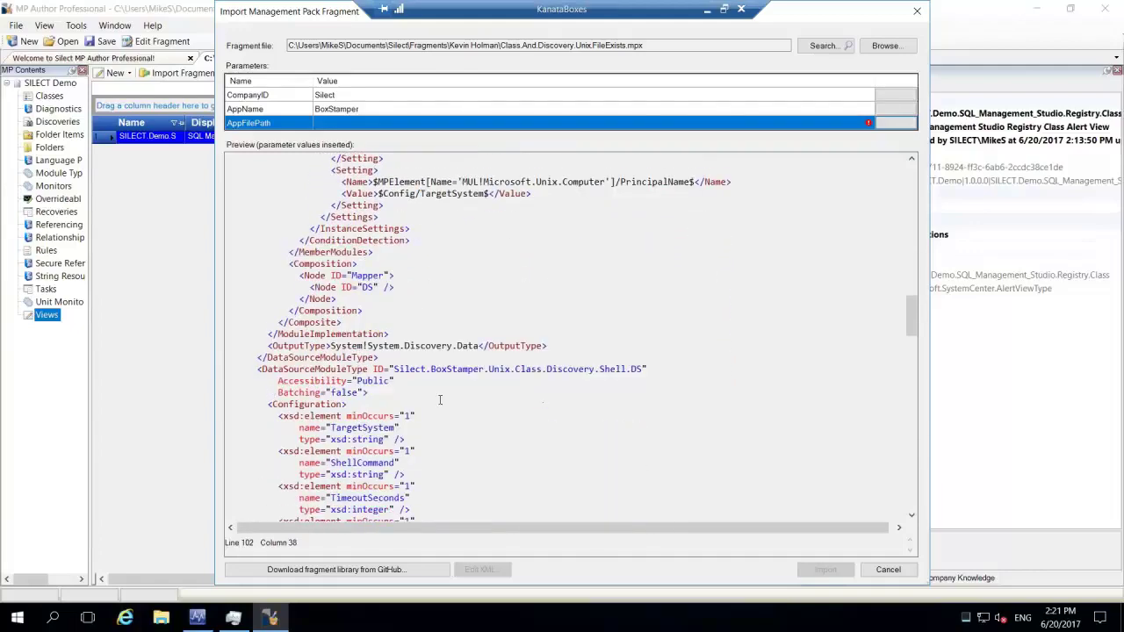
pyautogui.scroll(-3, 440, 400)
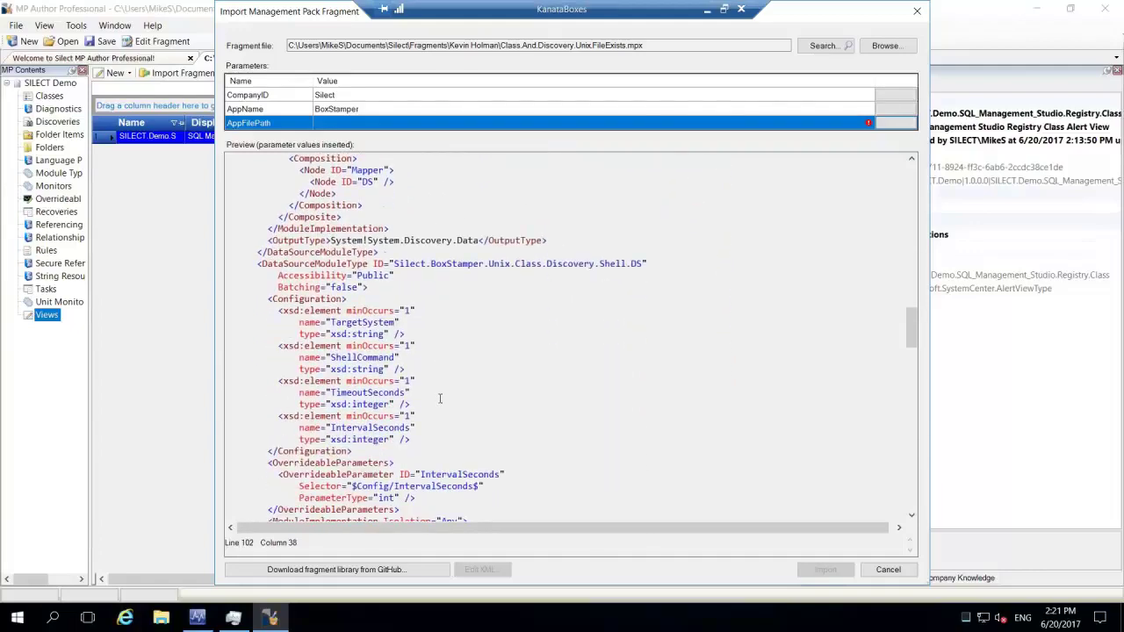
pyautogui.scroll(-3, 524, 293)
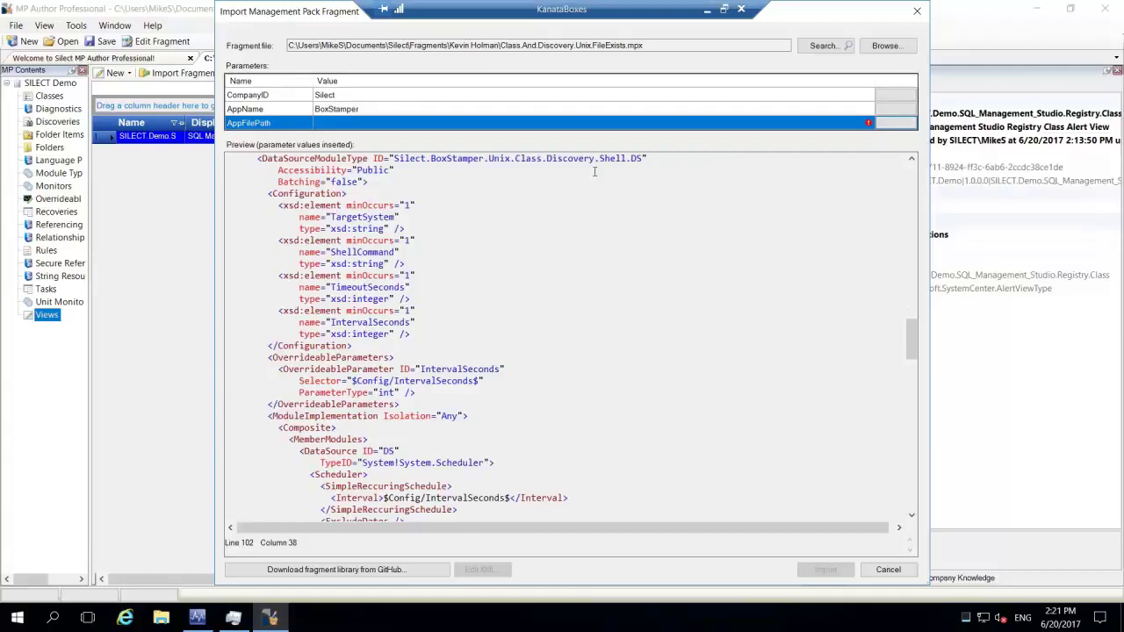
pyautogui.scroll(-5, 530, 236)
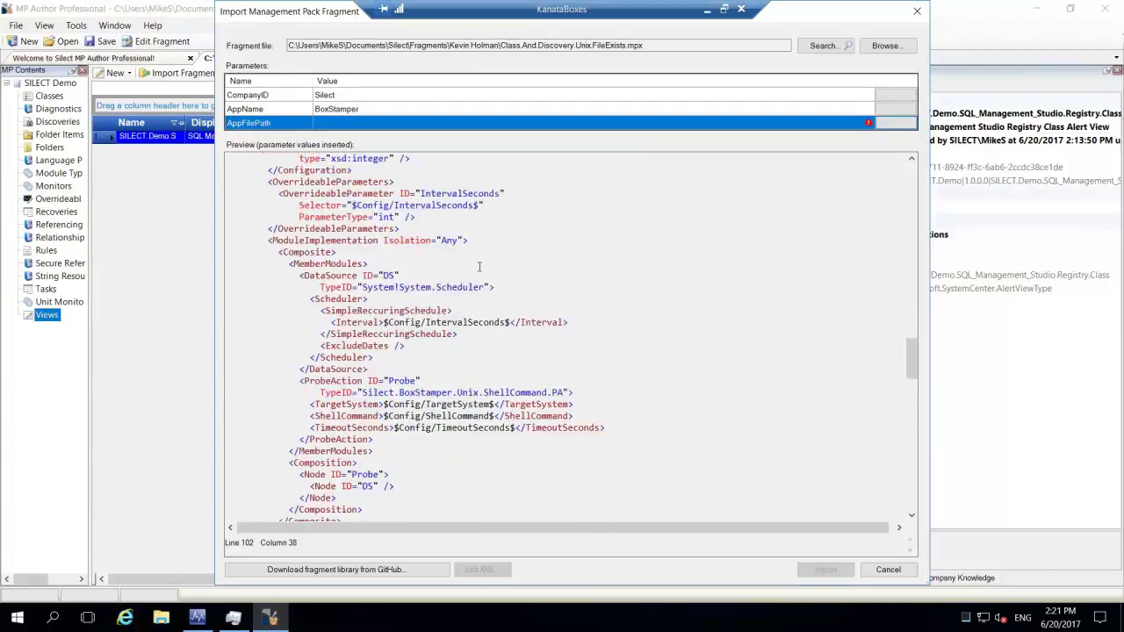
pyautogui.scroll(-2, 479, 266)
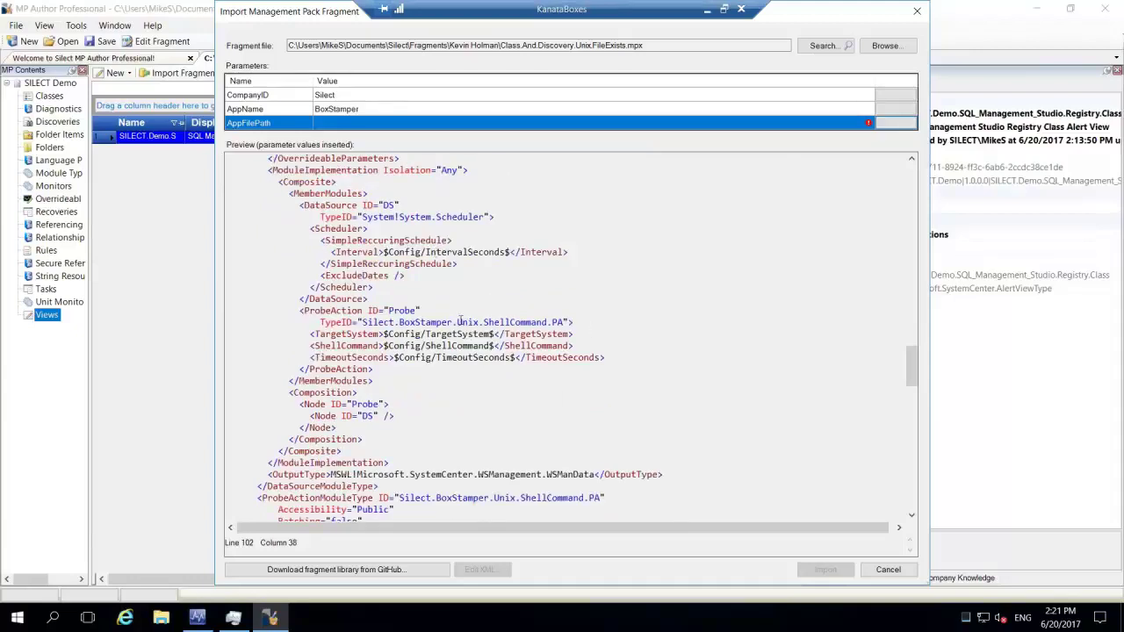
pyautogui.scroll(-2, 458, 321)
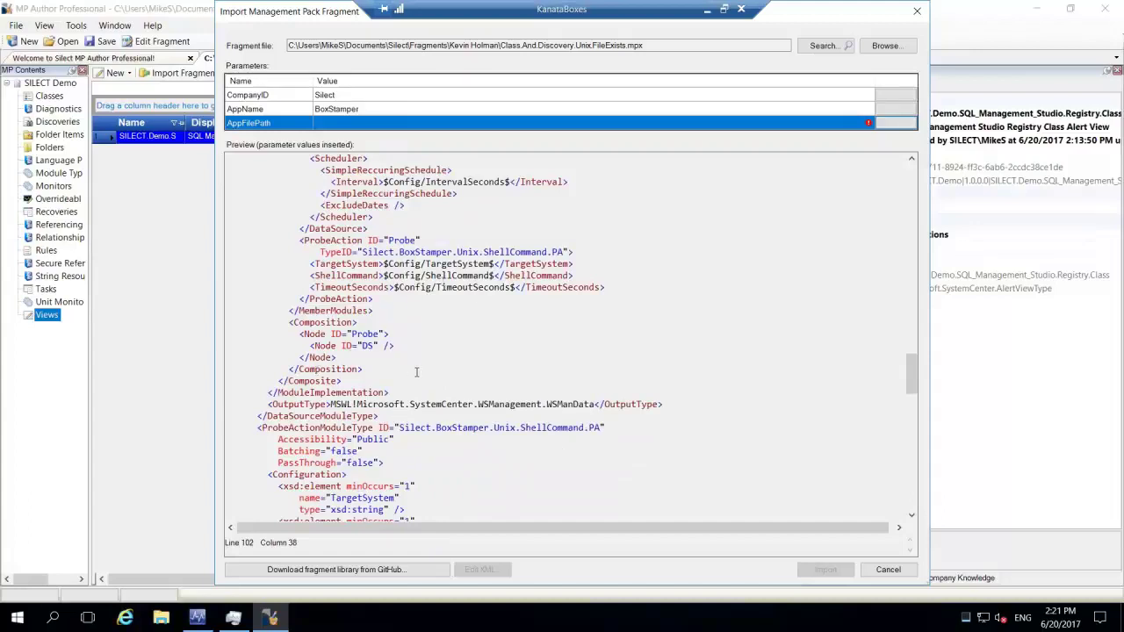
# Step: Examine the Unix.ShellCommand.PA probe module in the preview, including its WSMan invoke probe type, target system, URI and ExecuteShellCommand input
pyautogui.scroll(-6, 433, 379)
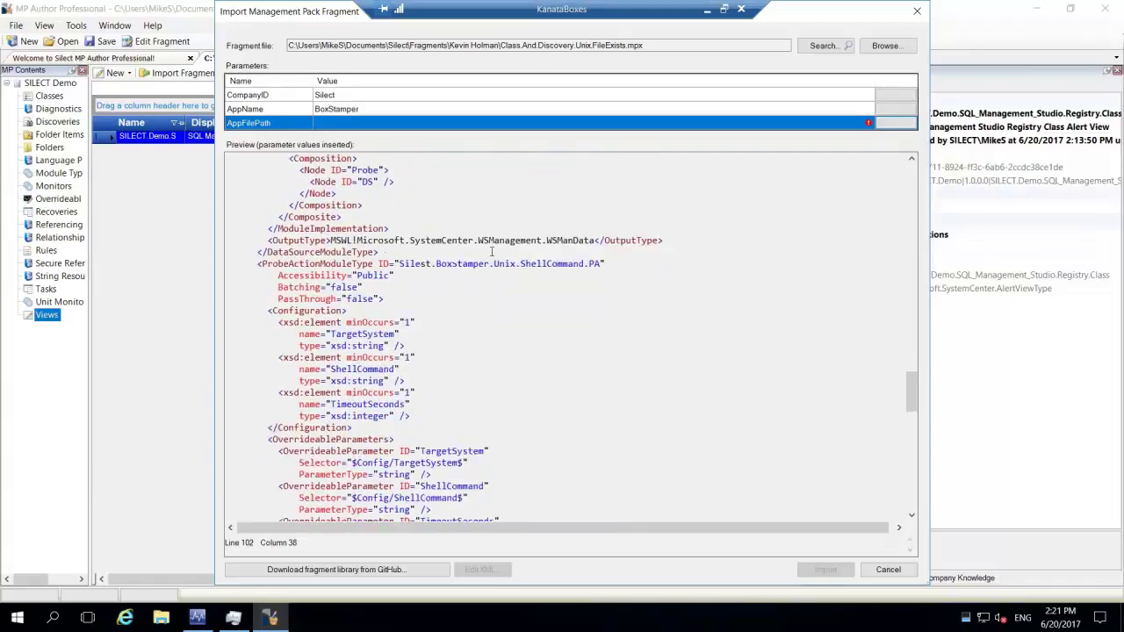
pyautogui.scroll(-3, 496, 268)
pyautogui.scroll(-3, 574, 287)
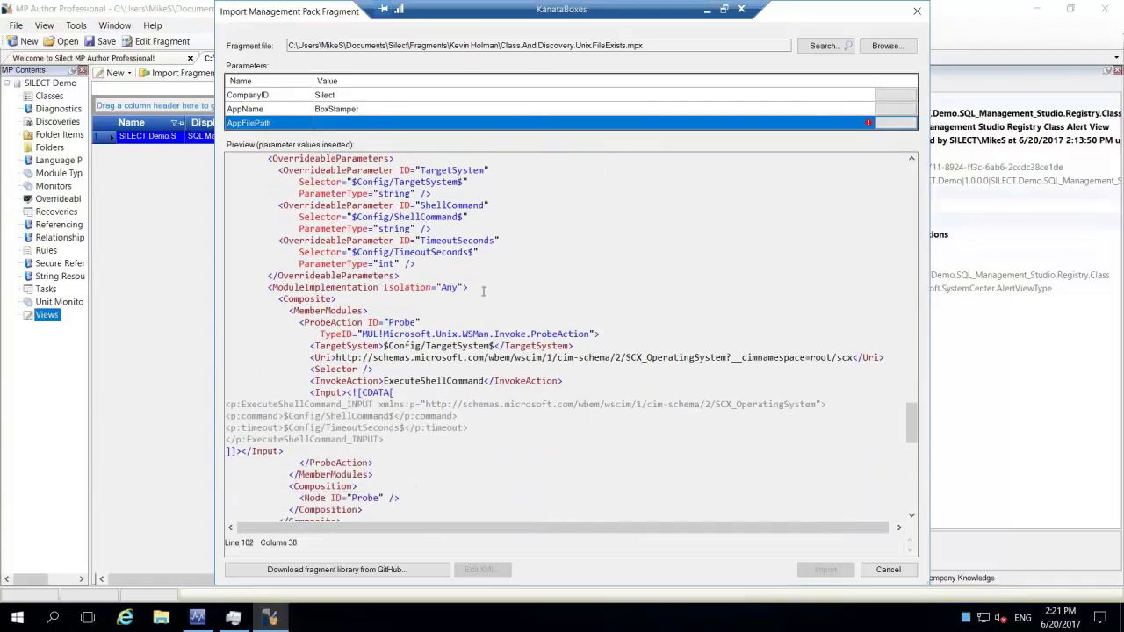
pyautogui.scroll(-1, 474, 295)
pyautogui.scroll(-1, 470, 299)
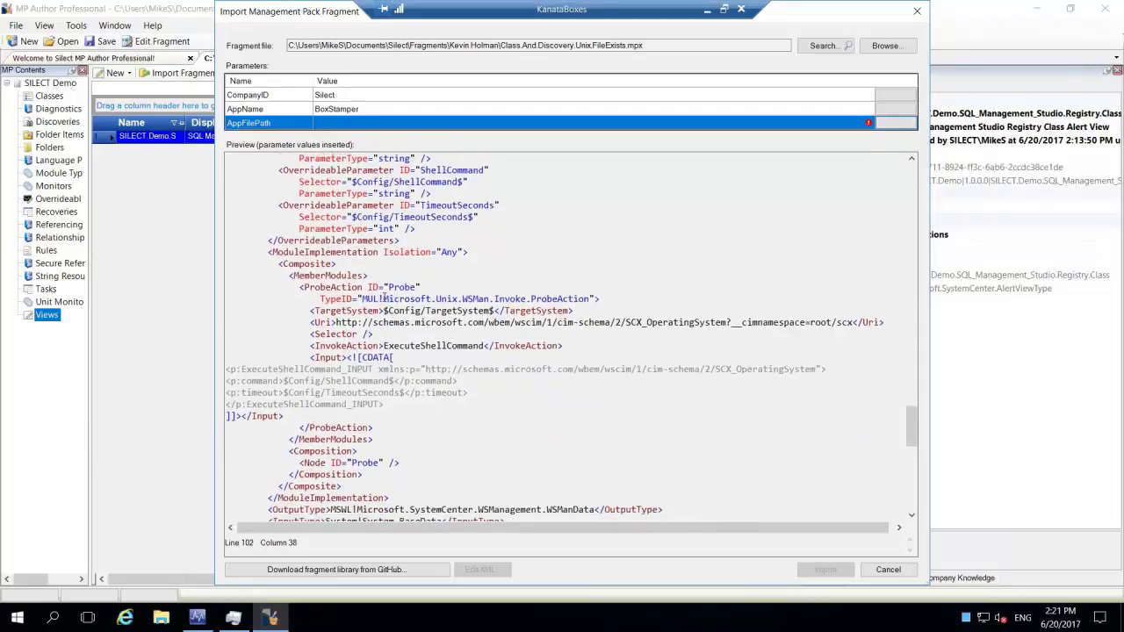
pyautogui.moveTo(383, 298); pyautogui.dragTo(590, 299)
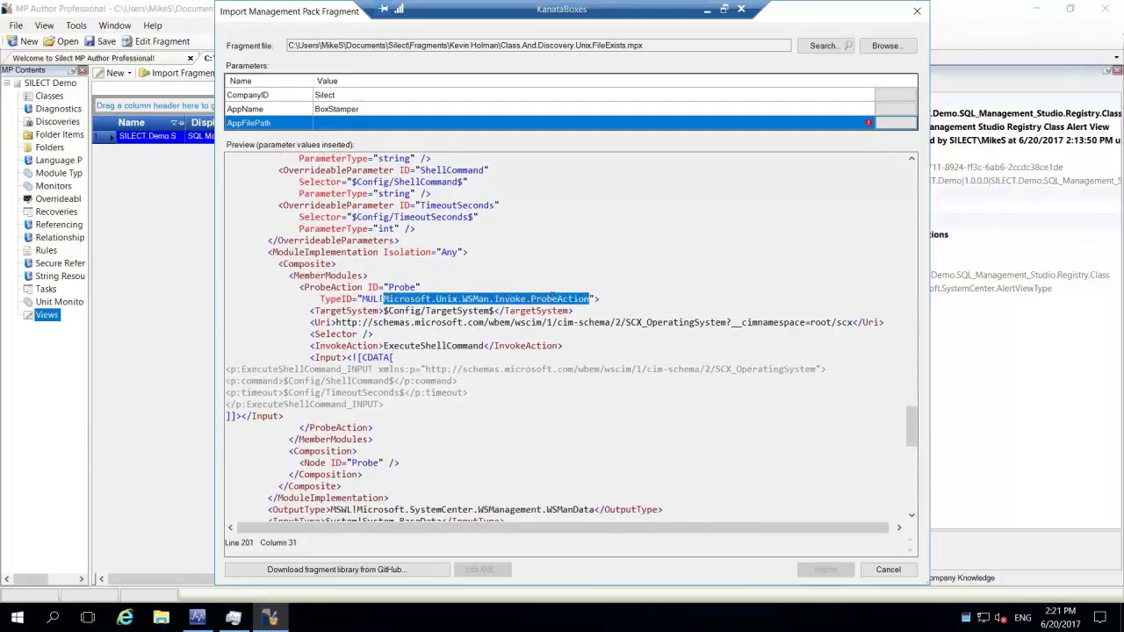
pyautogui.scroll(-3, 628, 235)
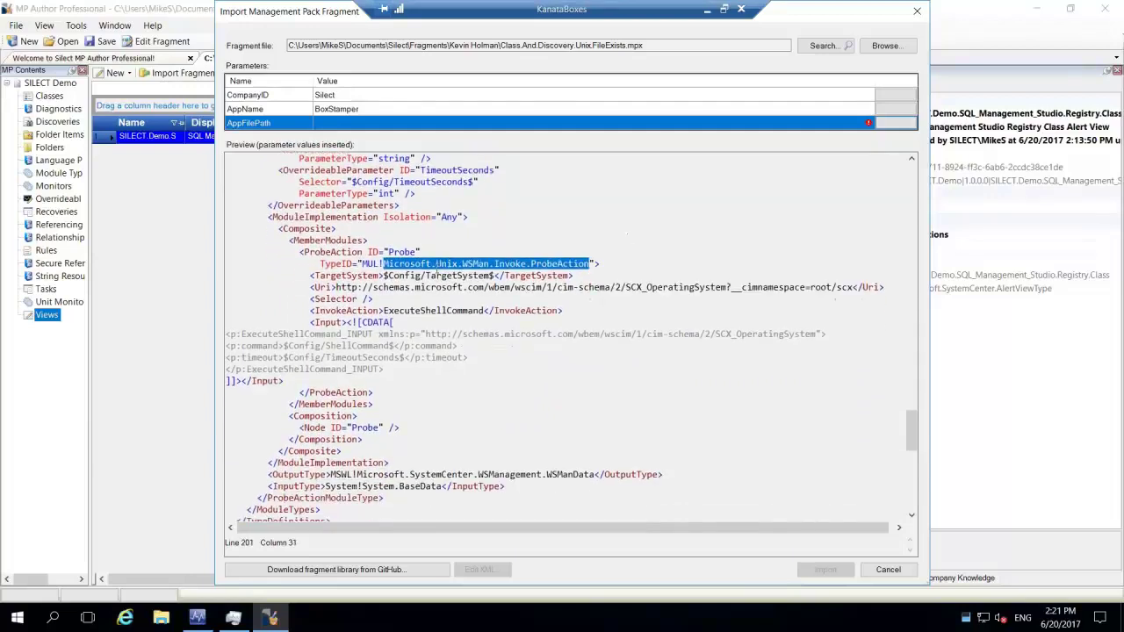
pyautogui.doubleClick(439, 275)
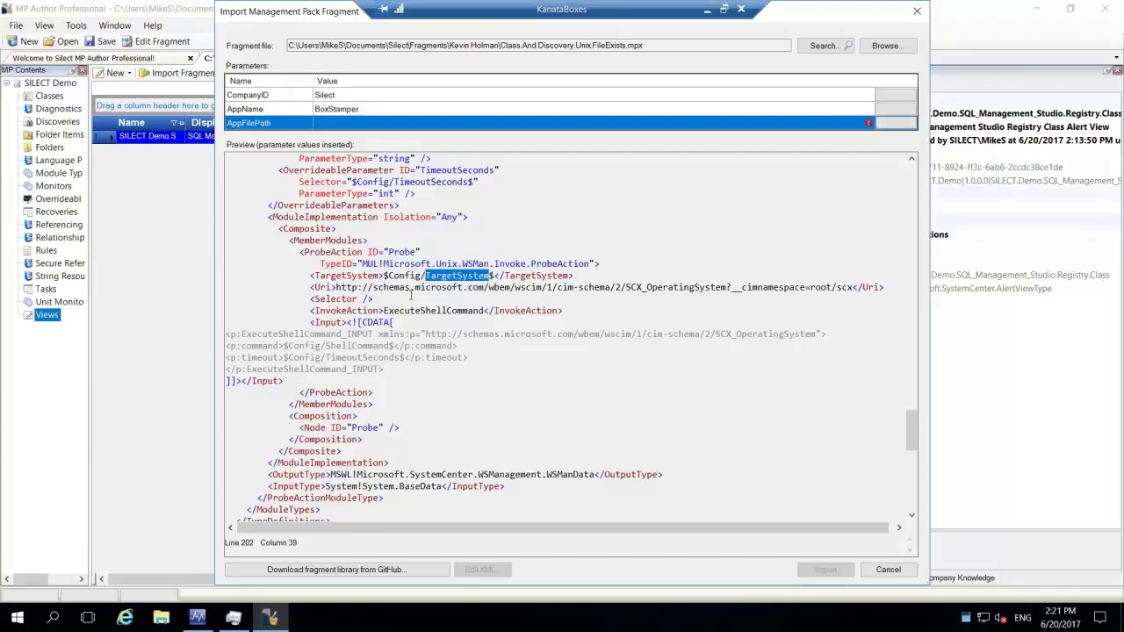
pyautogui.click(334, 287)
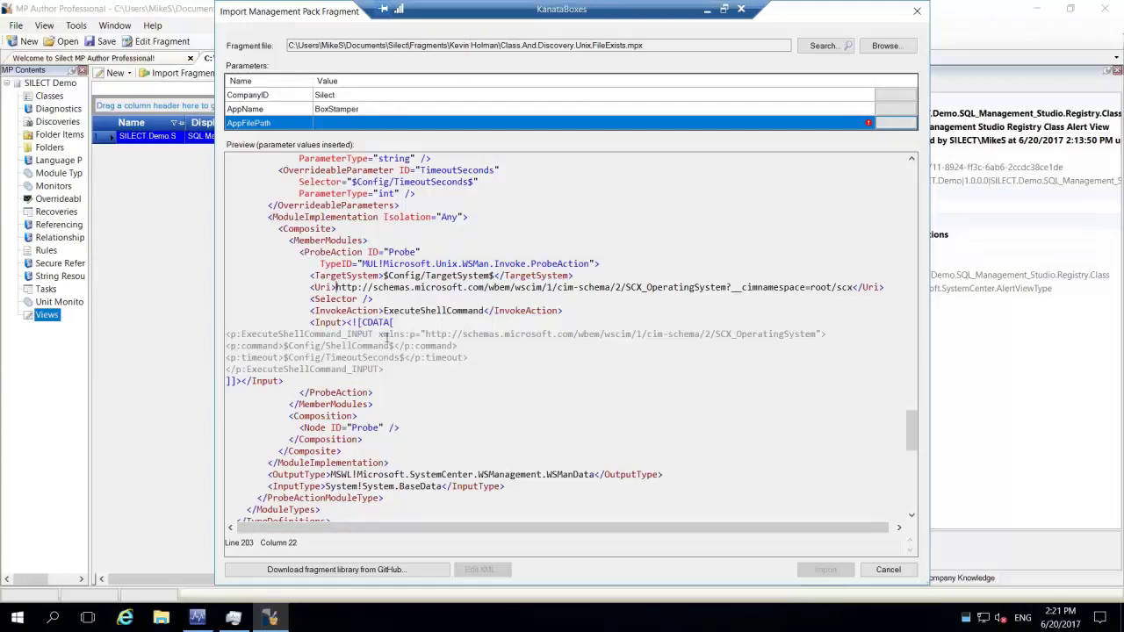
# Step: Examine the BoxStamper Unix class discovery's target, data source and AppFilePath parameter, plus the display strings at the fragment's end
pyautogui.scroll(-2, 386, 338)
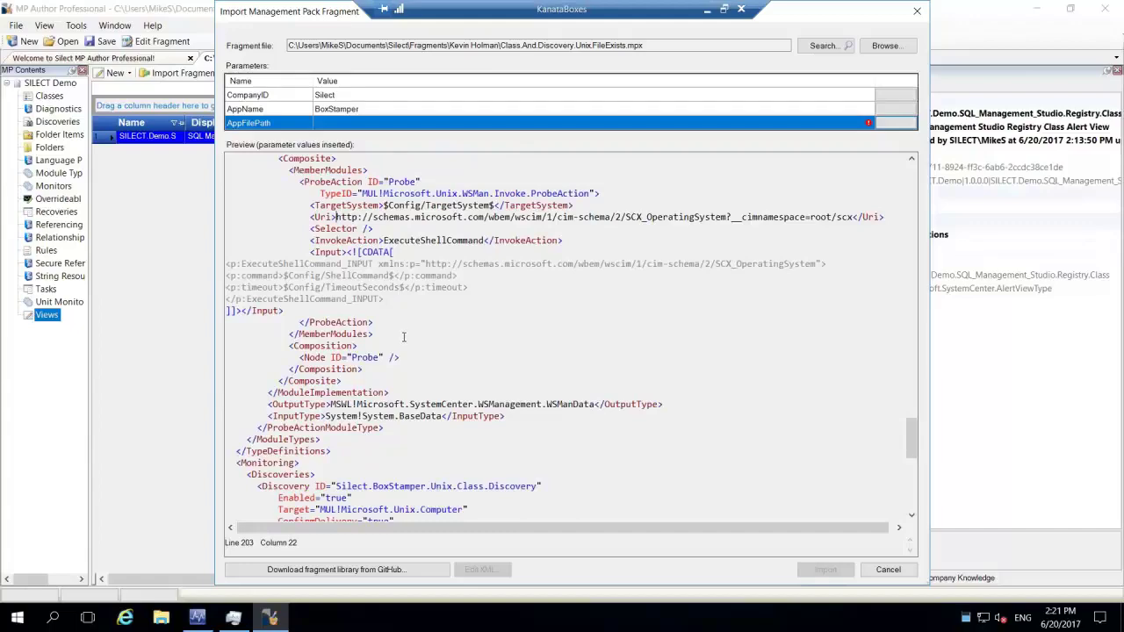
pyautogui.scroll(-6, 404, 337)
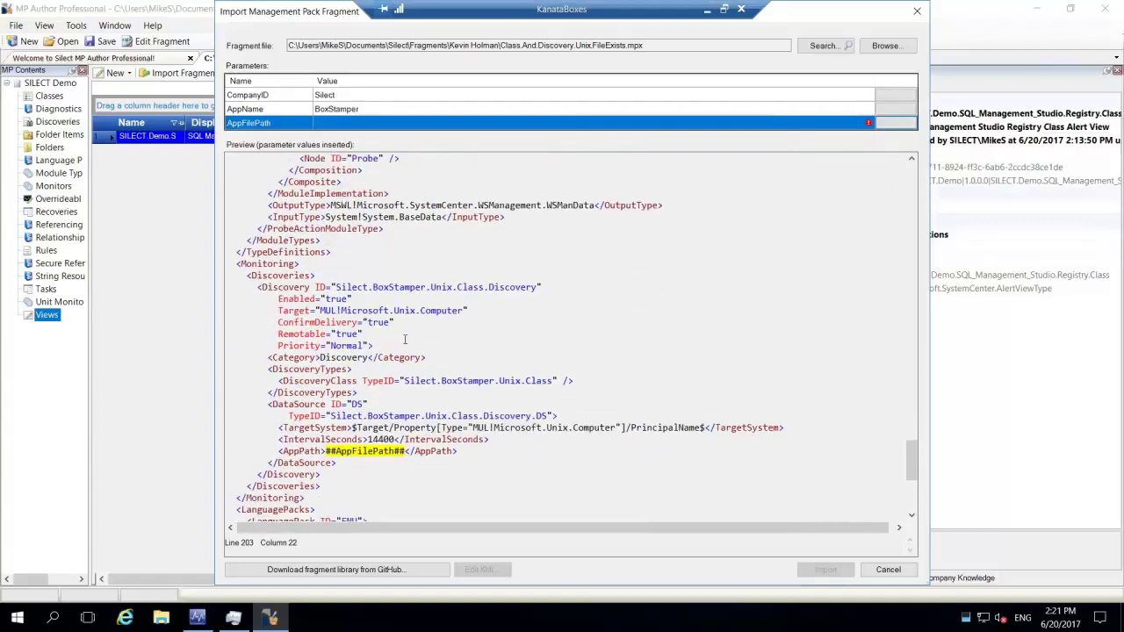
pyautogui.scroll(-3, 404, 339)
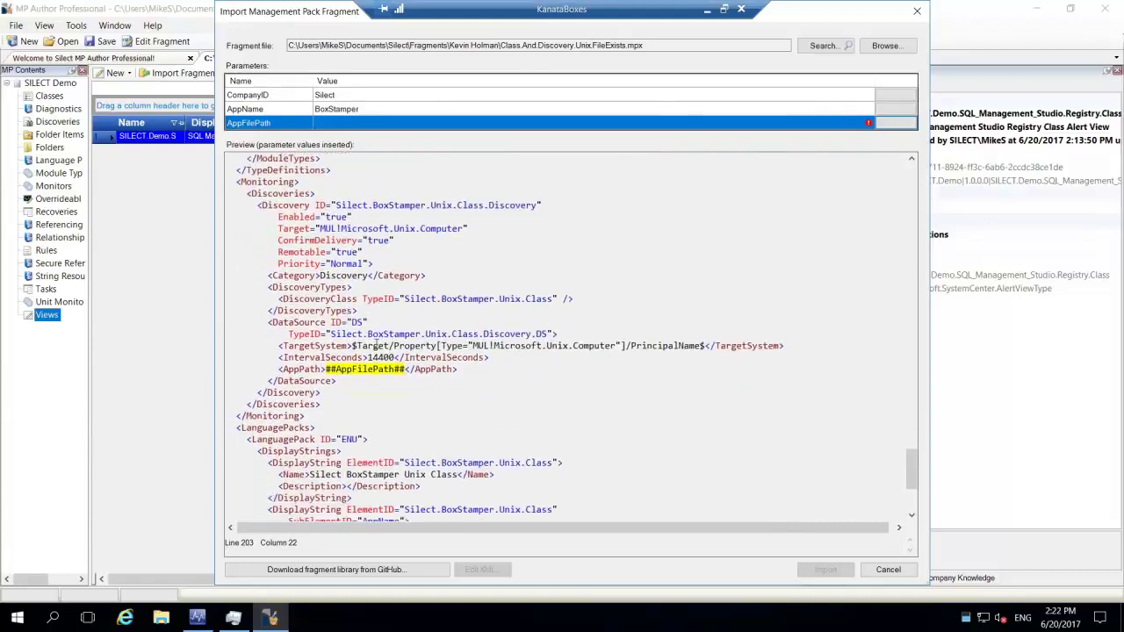
pyautogui.scroll(-6, 600, 398)
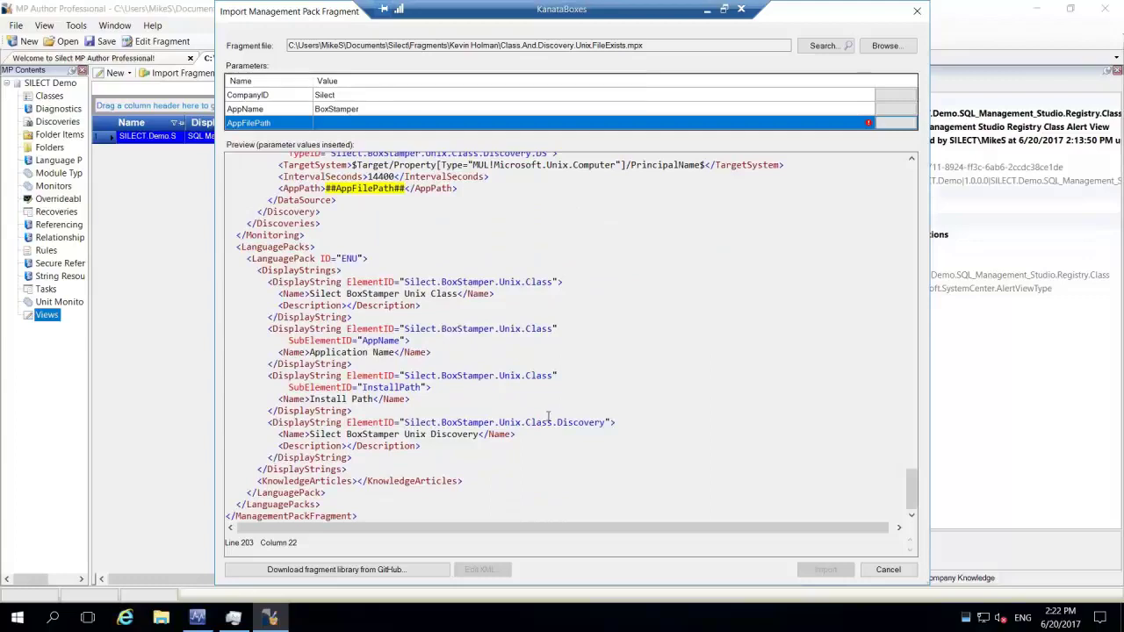
pyautogui.scroll(2, 548, 415)
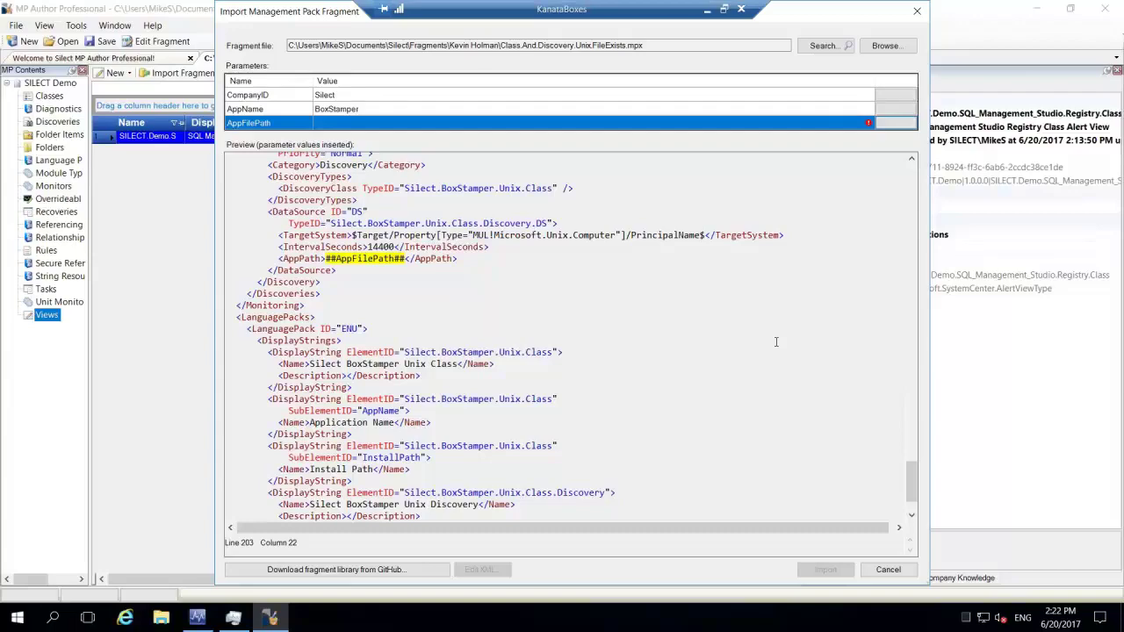
# Step: Search the fragment library in a widened search window and load the Class.And.Discovery.Script.PowerShell.mpx fragment
pyautogui.click(816, 46)
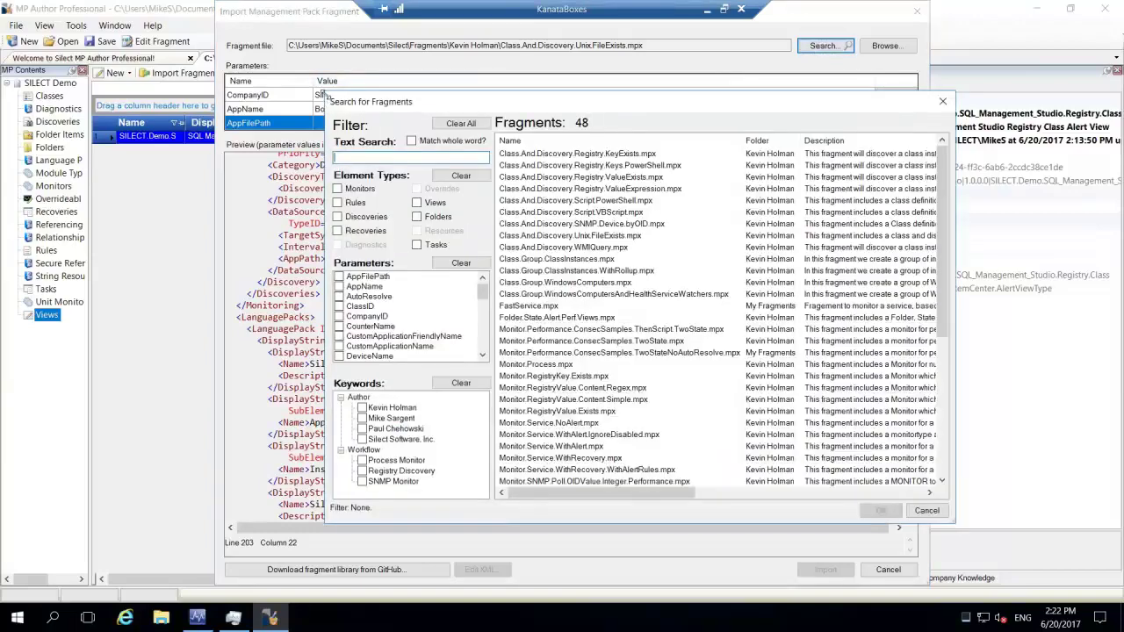
pyautogui.moveTo(413, 101); pyautogui.dragTo(120, 101)
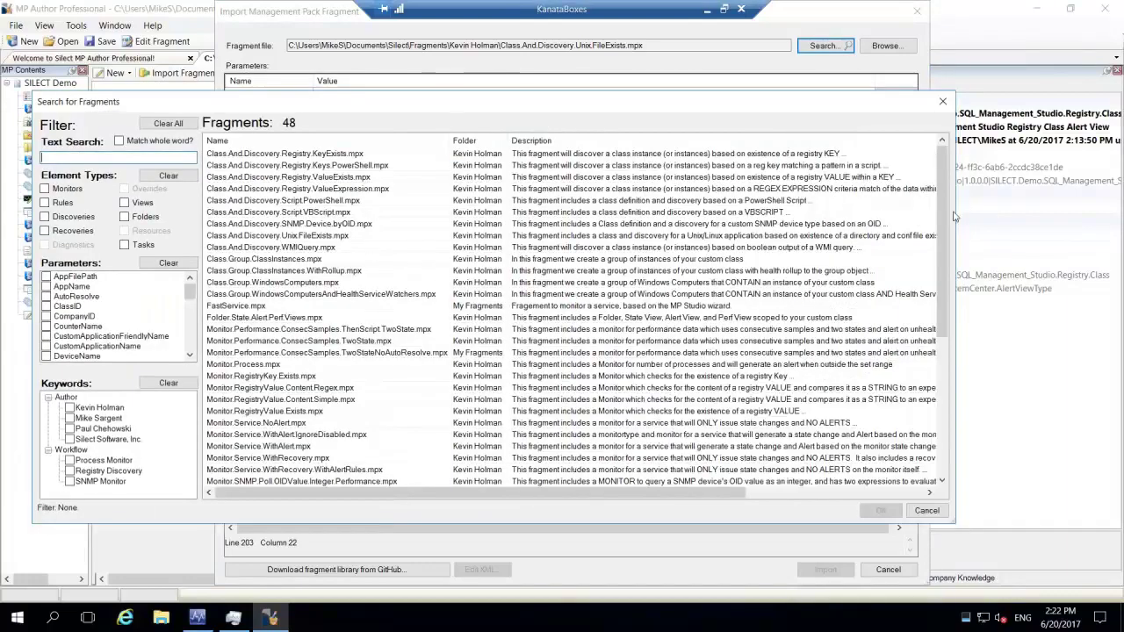
pyautogui.moveTo(956, 216); pyautogui.dragTo(1089, 219)
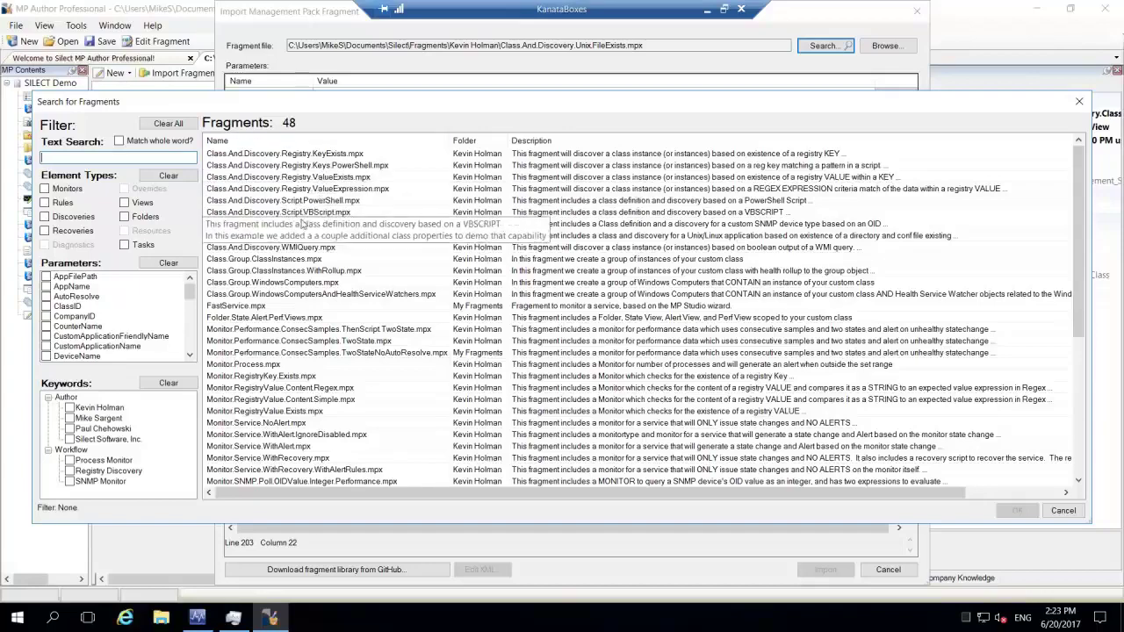
pyautogui.click(318, 202)
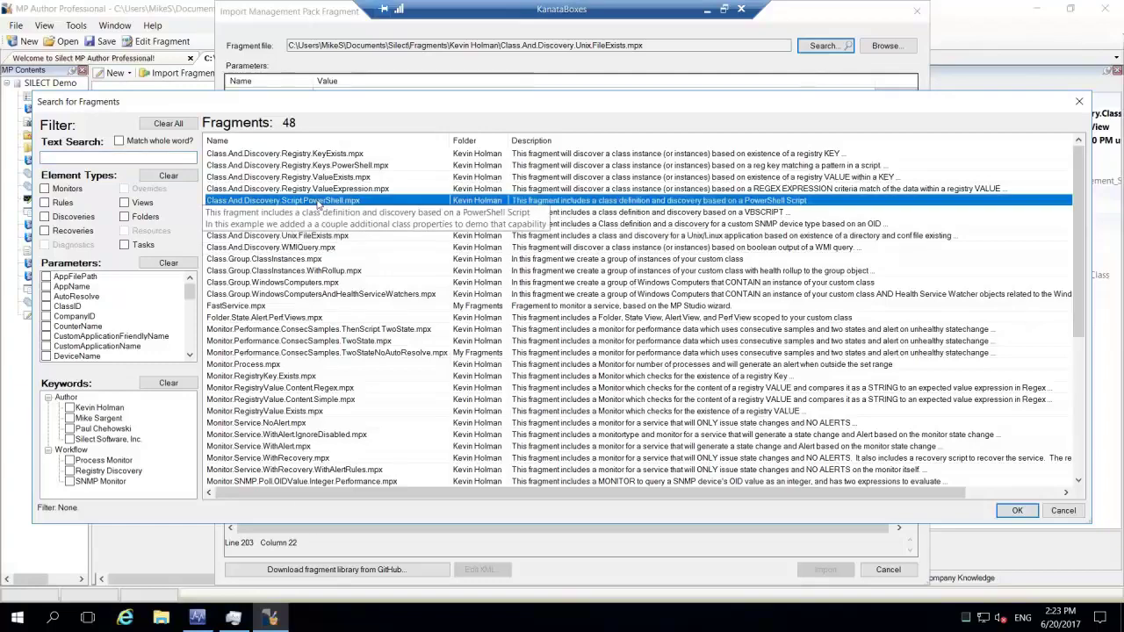
pyautogui.doubleClick(318, 202)
# Step: Examine the PowerShell fragment's class definition, its Version and Path properties, and the discovery's target and timed PowerShell data source
pyautogui.scroll(-3, 552, 317)
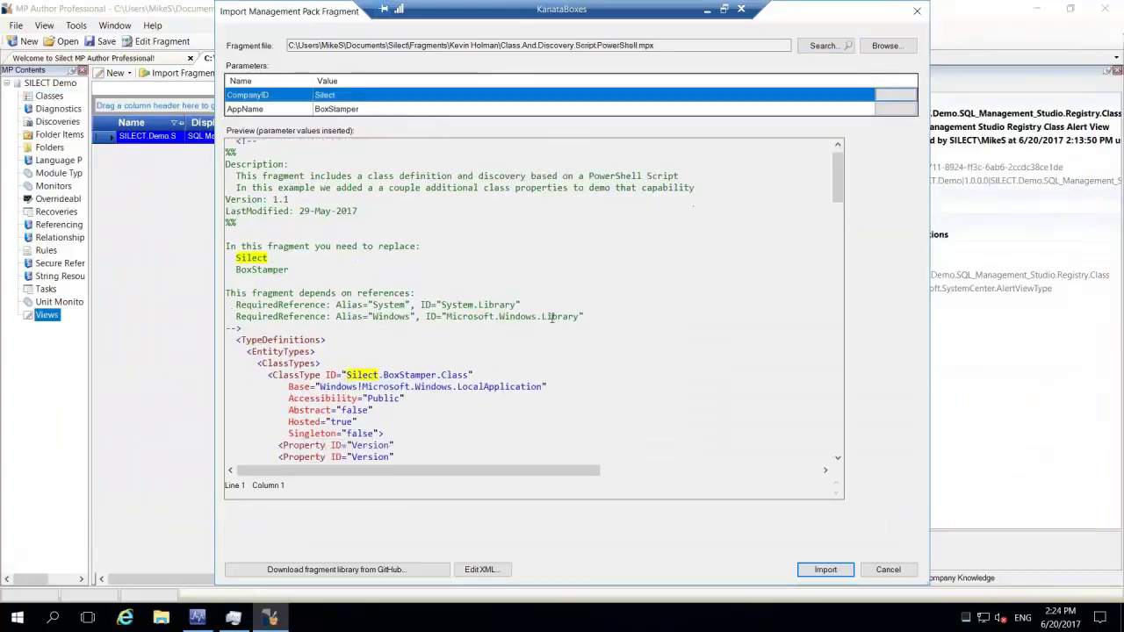
pyautogui.scroll(-4, 552, 318)
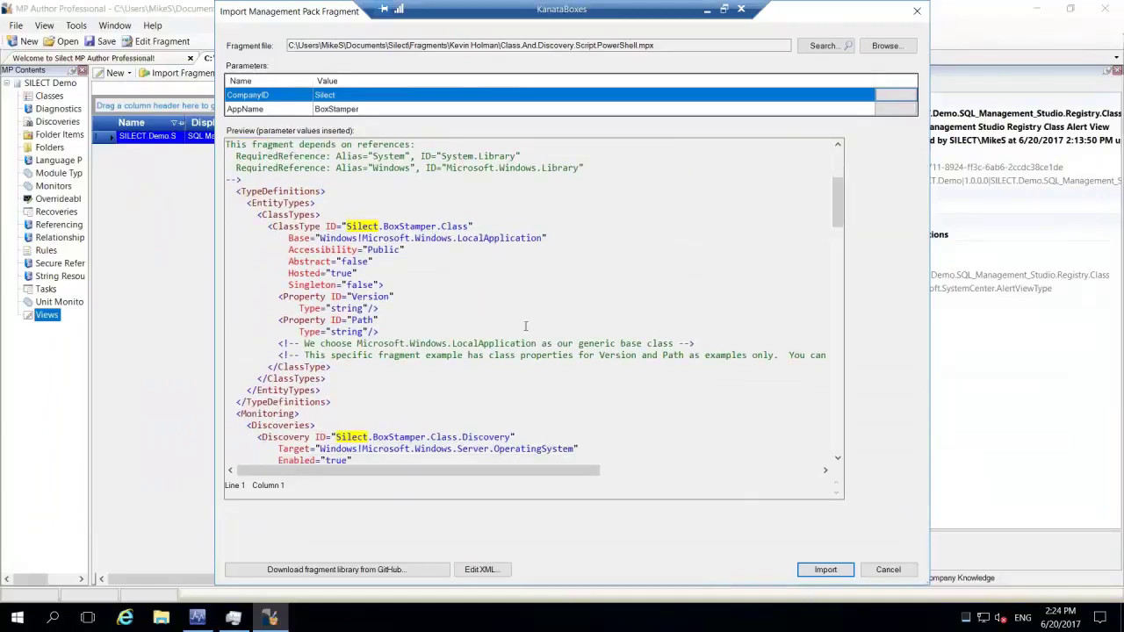
pyautogui.scroll(-5, 544, 322)
pyautogui.scroll(-2, 441, 310)
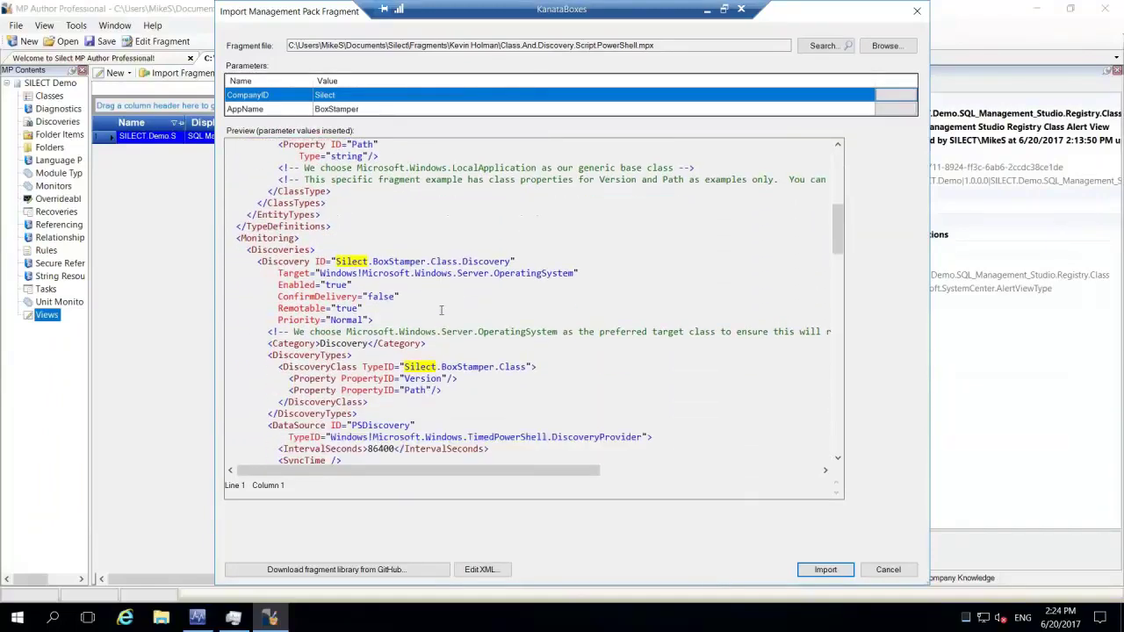
pyautogui.scroll(-5, 440, 310)
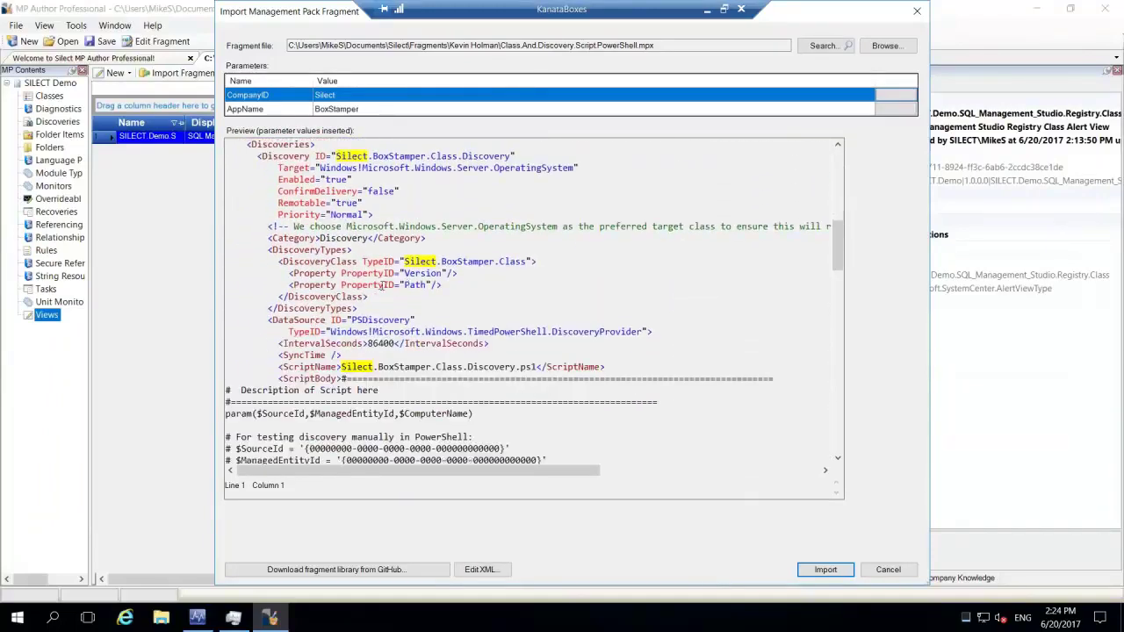
pyautogui.scroll(-3, 441, 303)
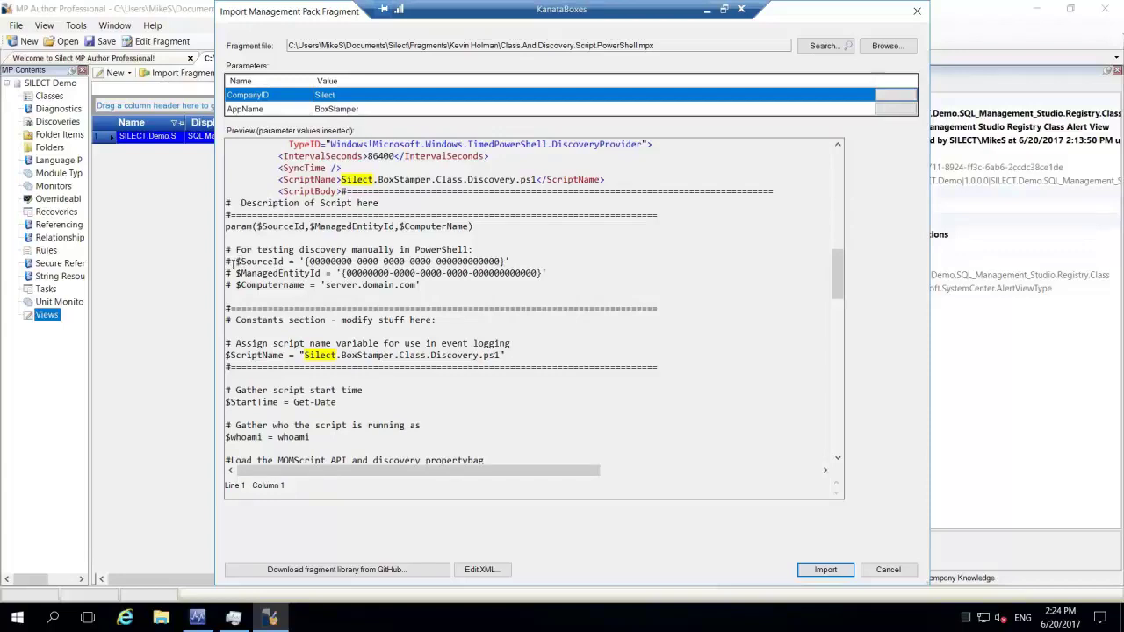
# Step: Examine the commented-out $SourceId, $ManagedEntityId and $Computername lines meant for testing the discovery script manually
pyautogui.click(227, 261)
pyautogui.moveTo(227, 262); pyautogui.dragTo(235, 263)
pyautogui.click(228, 273)
pyautogui.moveTo(226, 273); pyautogui.dragTo(235, 283)
# Step: Examine the script's constants, the LogScriptEvent call that records the start, and the Begin Main Script marker
pyautogui.scroll(-2, 528, 285)
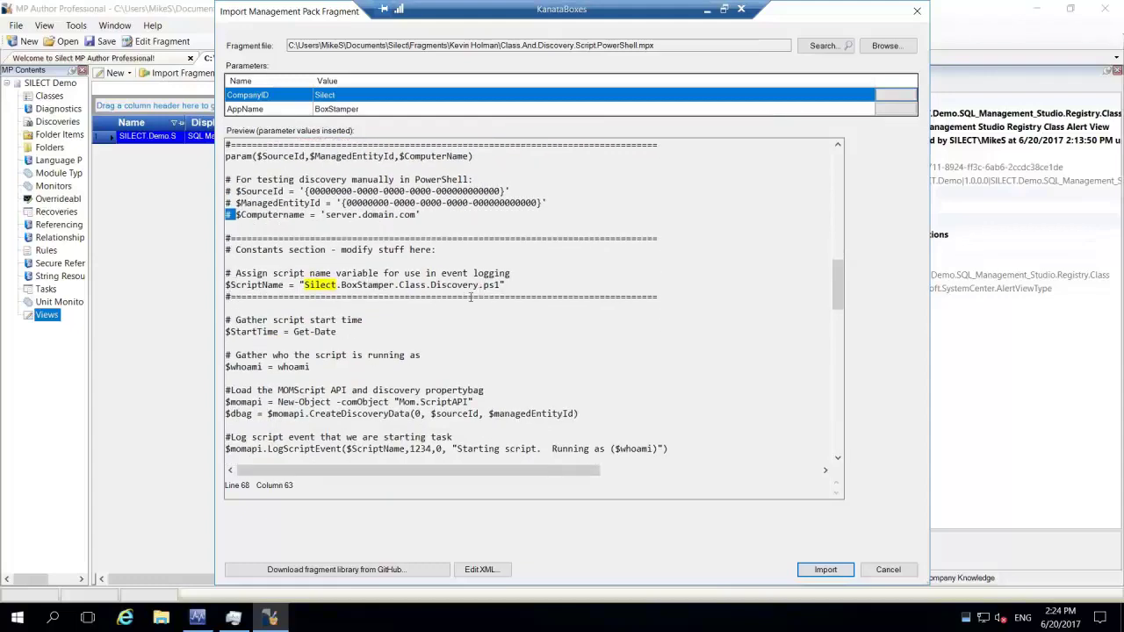
pyautogui.scroll(-2, 472, 298)
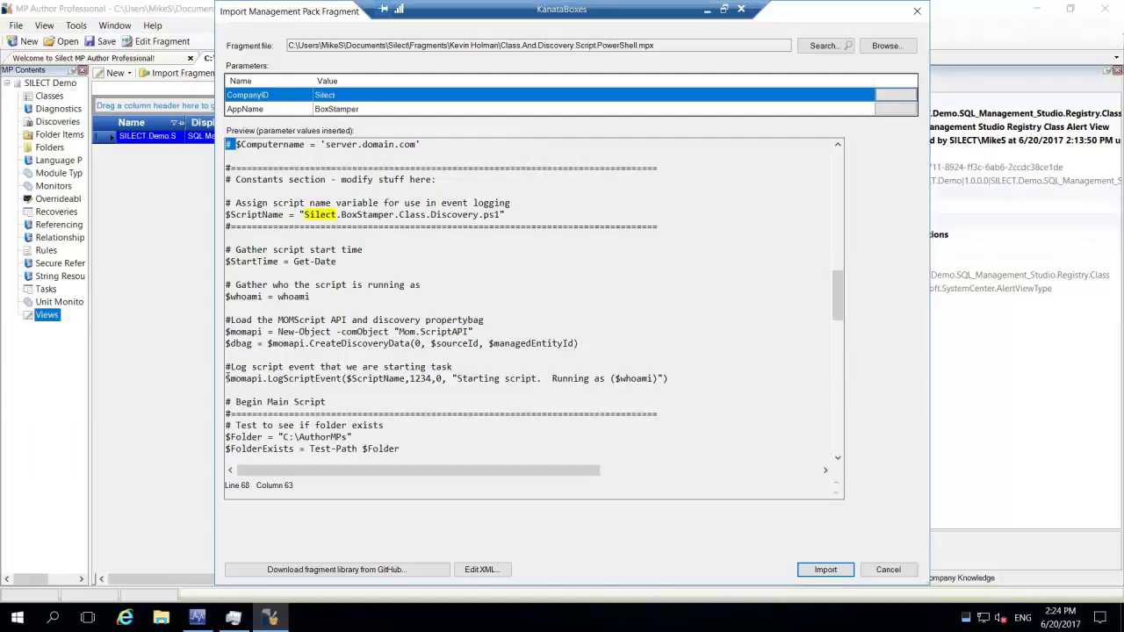
pyautogui.moveTo(226, 379); pyautogui.dragTo(341, 378)
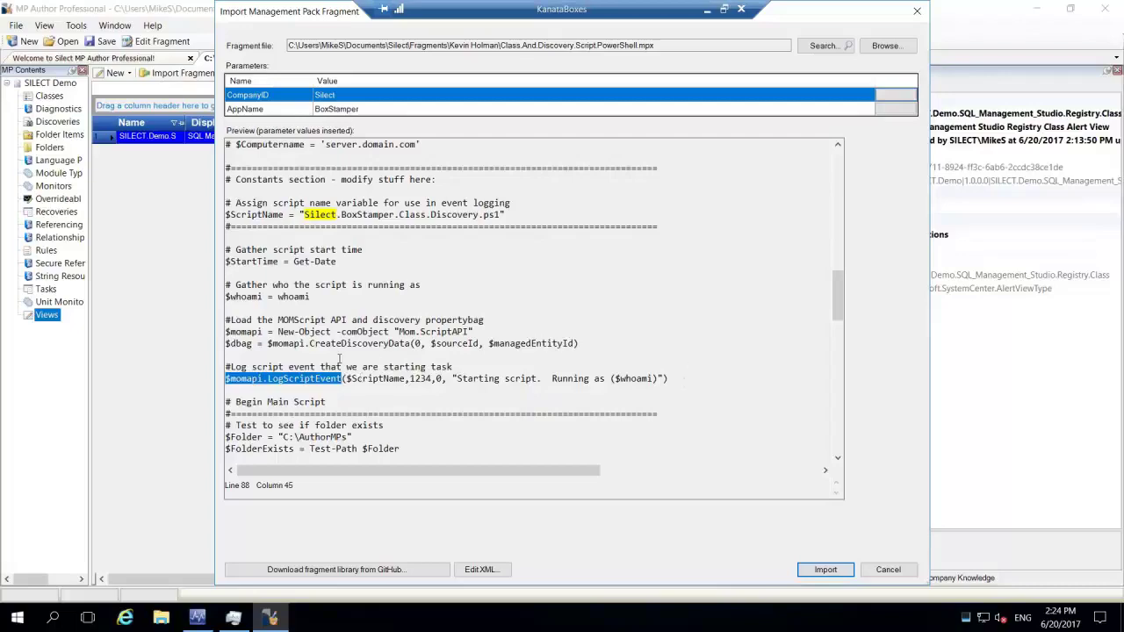
pyautogui.scroll(-5, 294, 285)
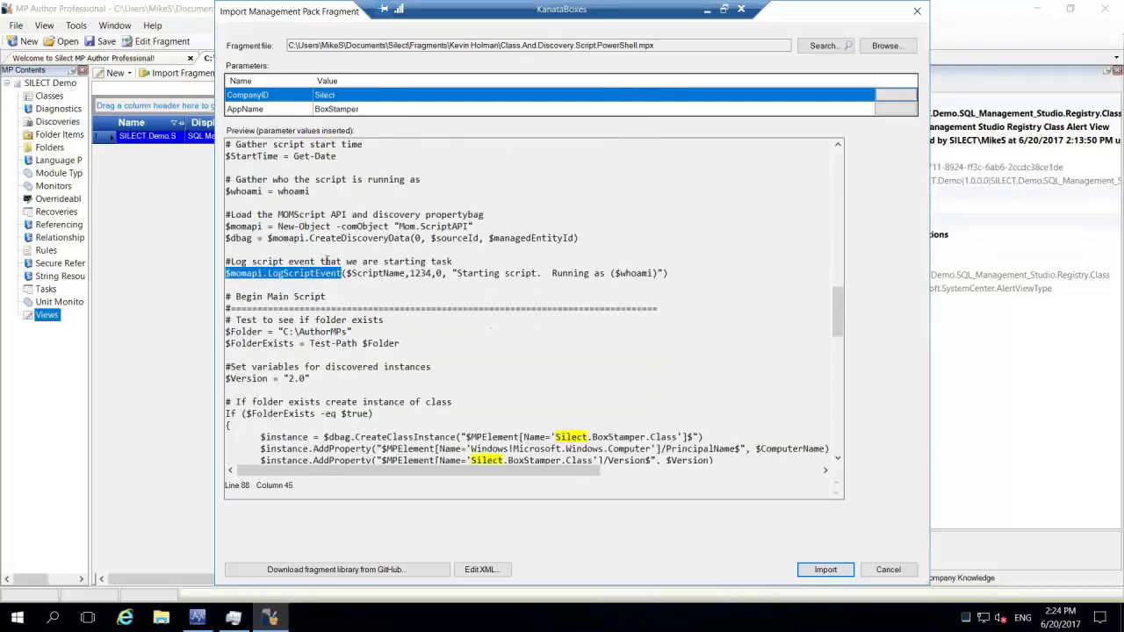
pyautogui.moveTo(277, 243); pyautogui.dragTo(281, 230)
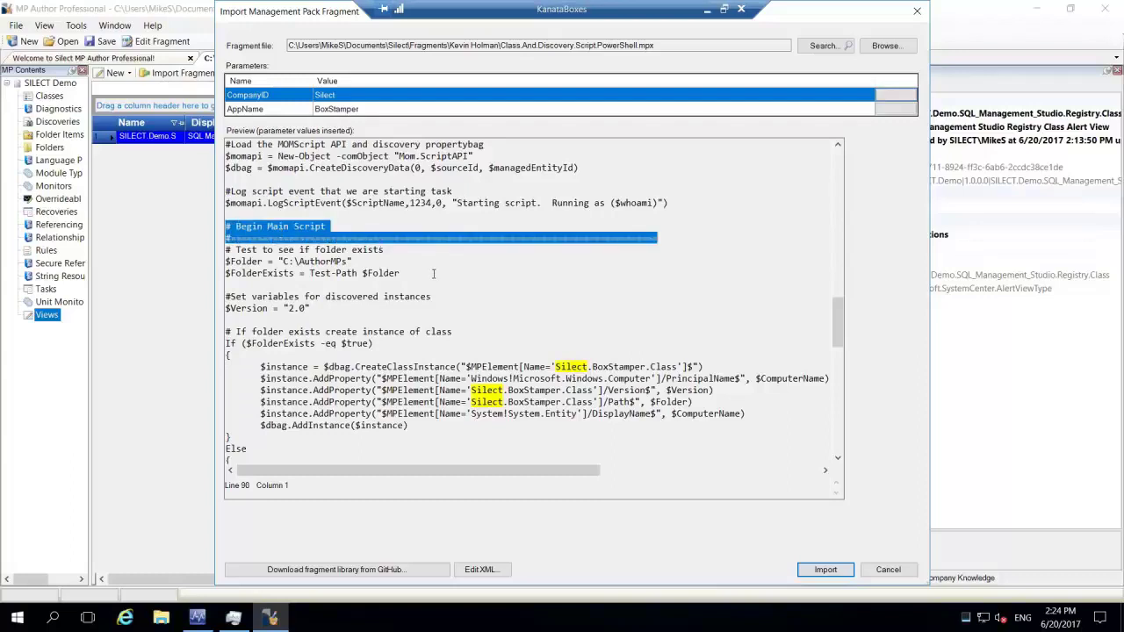
# Step: Examine the main script's folder test, class instance creation and no-objects event, and the $dbag line that outputs the discovery property bag
pyautogui.scroll(-2, 430, 274)
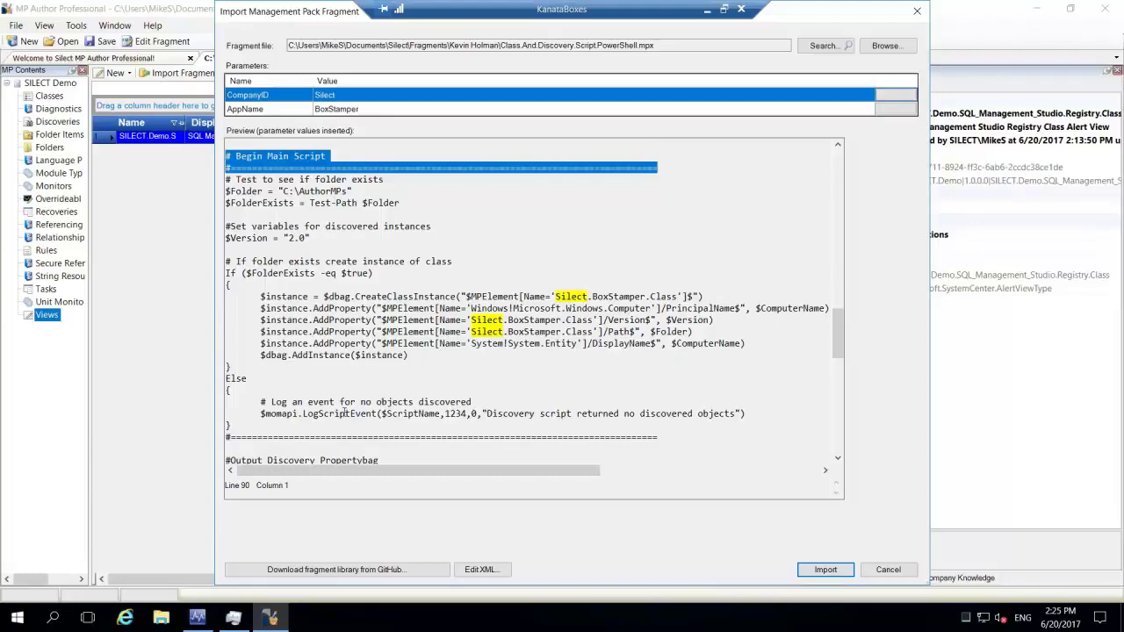
pyautogui.scroll(-1, 285, 370)
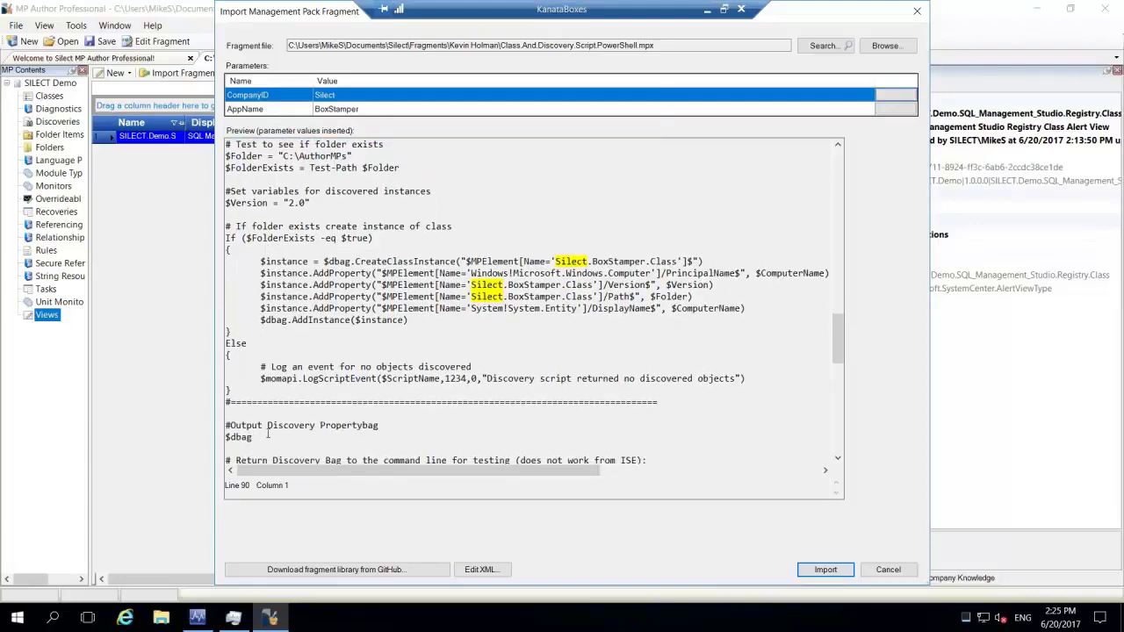
pyautogui.scroll(-1, 267, 436)
pyautogui.scroll(-3, 268, 439)
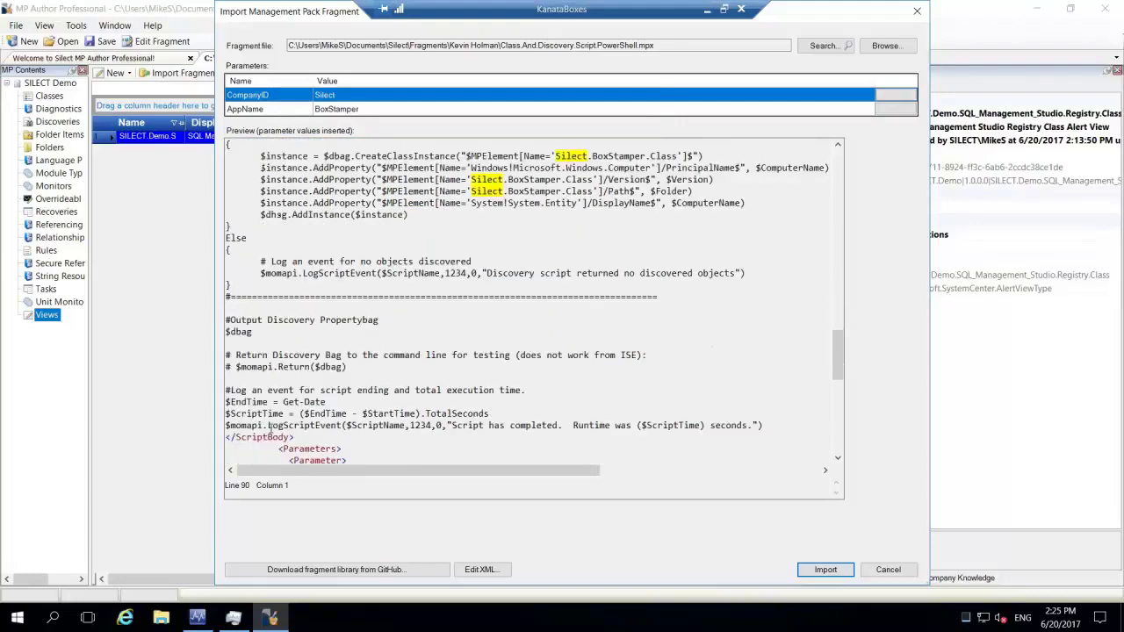
pyautogui.doubleClick(255, 332)
pyautogui.scroll(3, 283, 347)
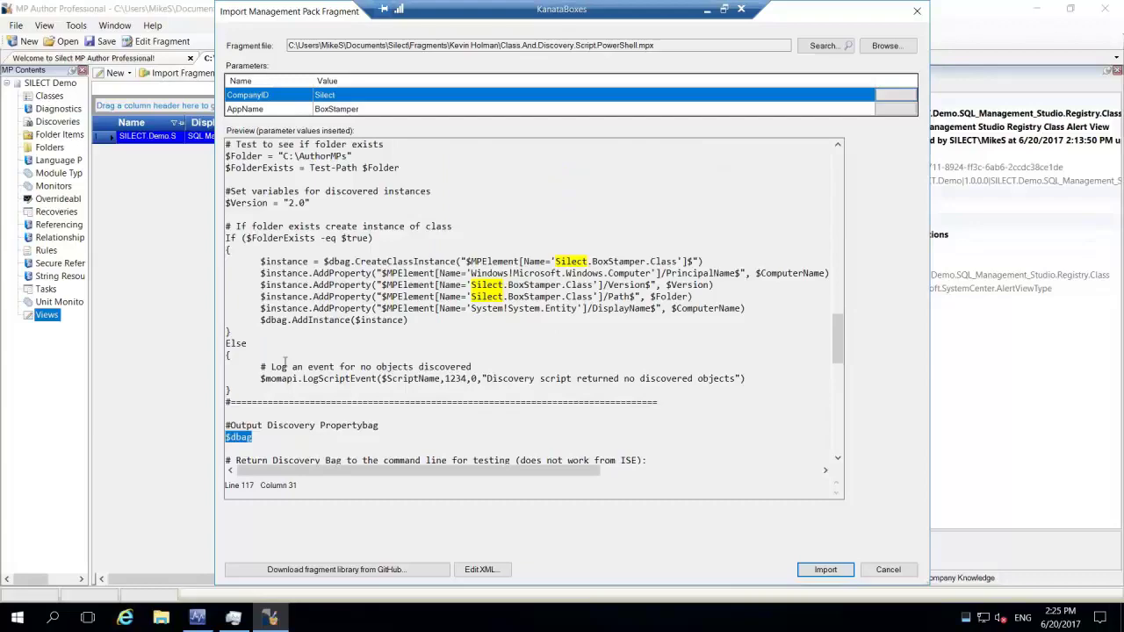
pyautogui.scroll(3, 284, 364)
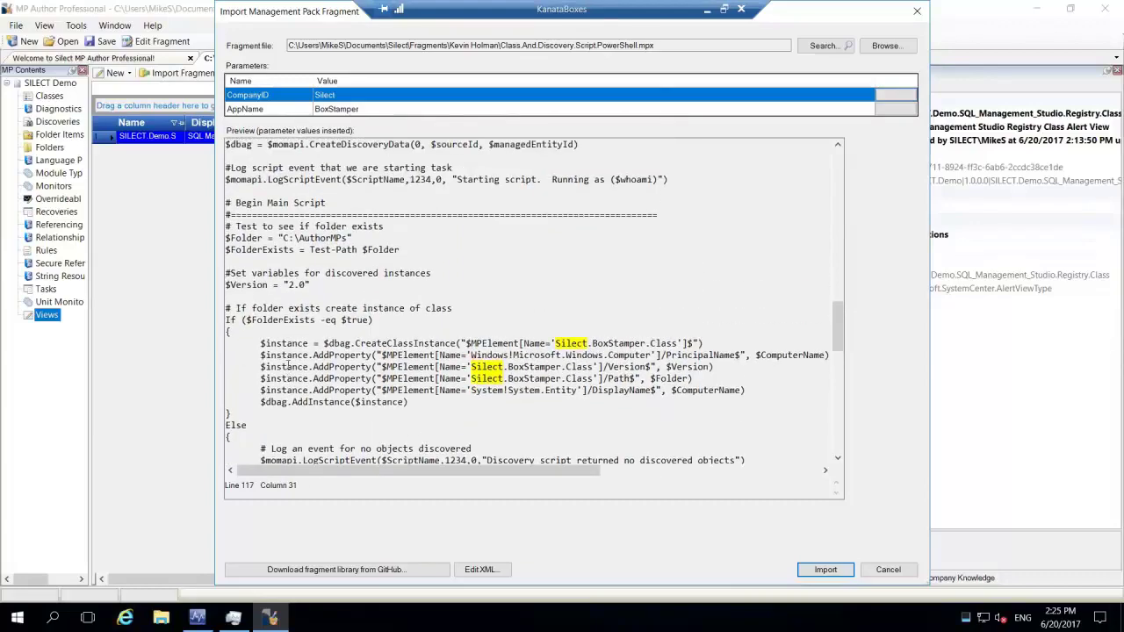
pyautogui.scroll(4, 288, 366)
pyautogui.scroll(-2, 289, 368)
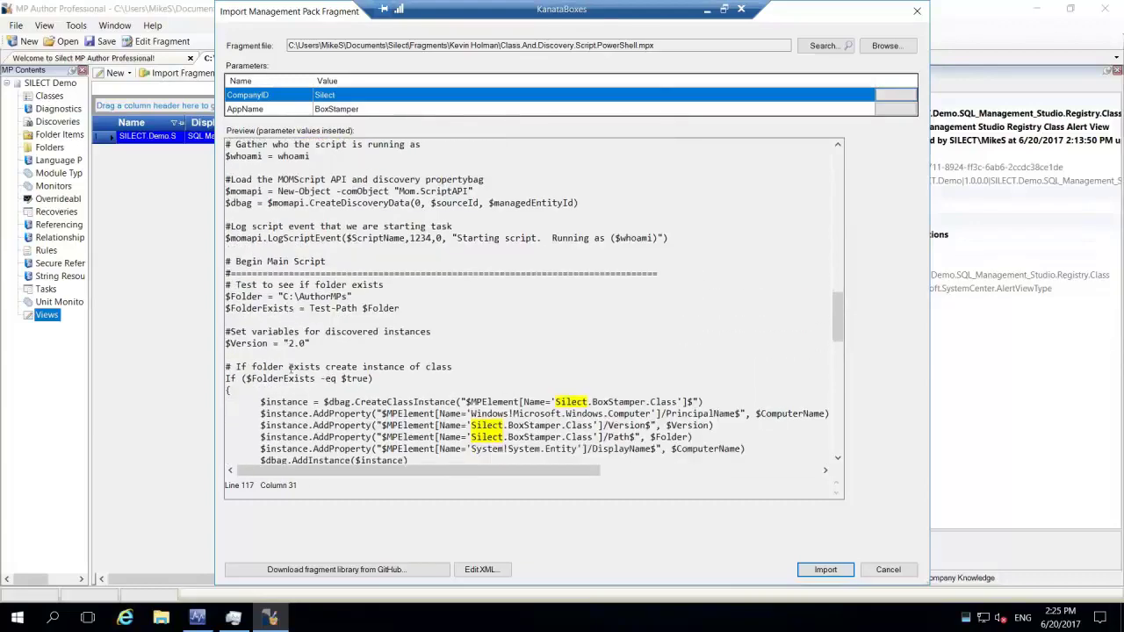
pyautogui.scroll(-7, 290, 367)
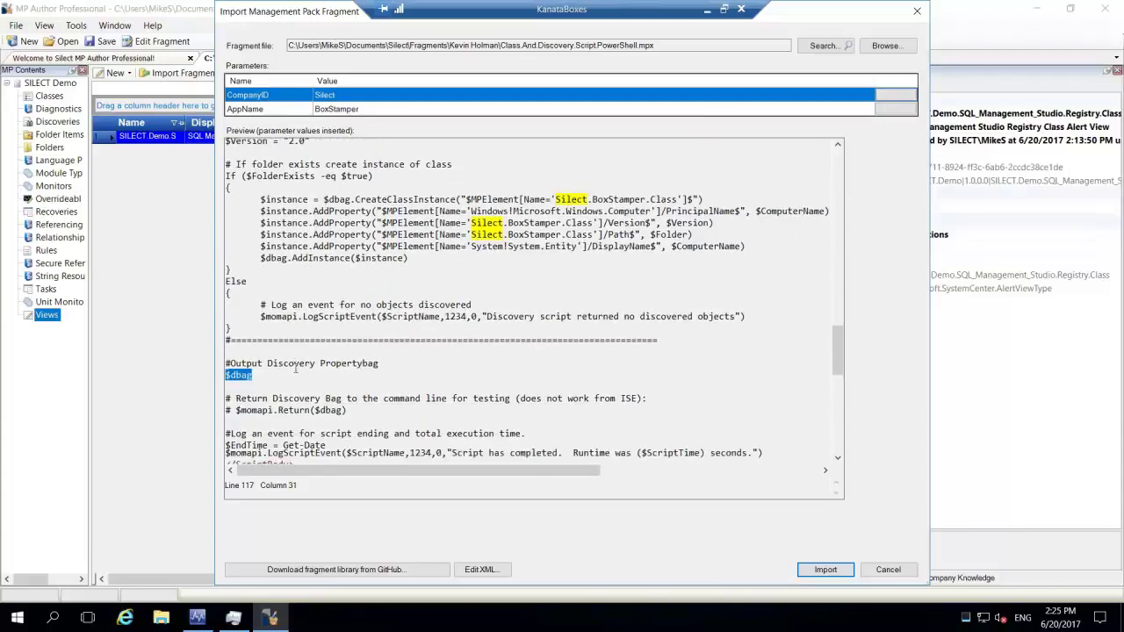
# Step: Examine the closing script lines that calculate the execution time and log the completion event
pyautogui.scroll(-2, 296, 370)
pyautogui.click(227, 369)
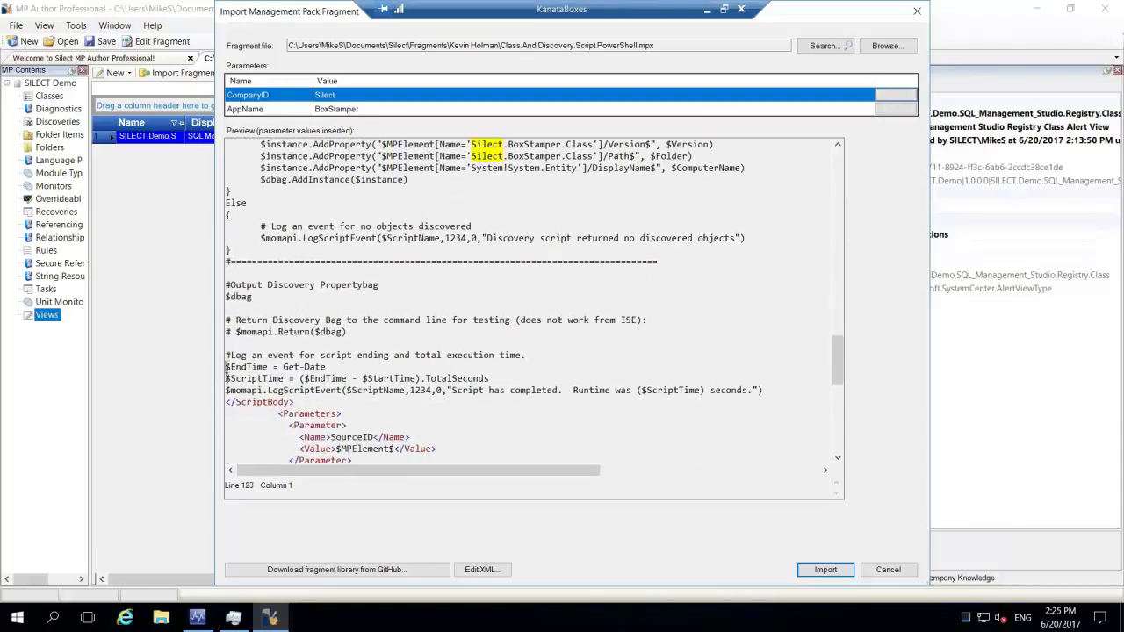
pyautogui.moveTo(227, 369); pyautogui.dragTo(766, 390)
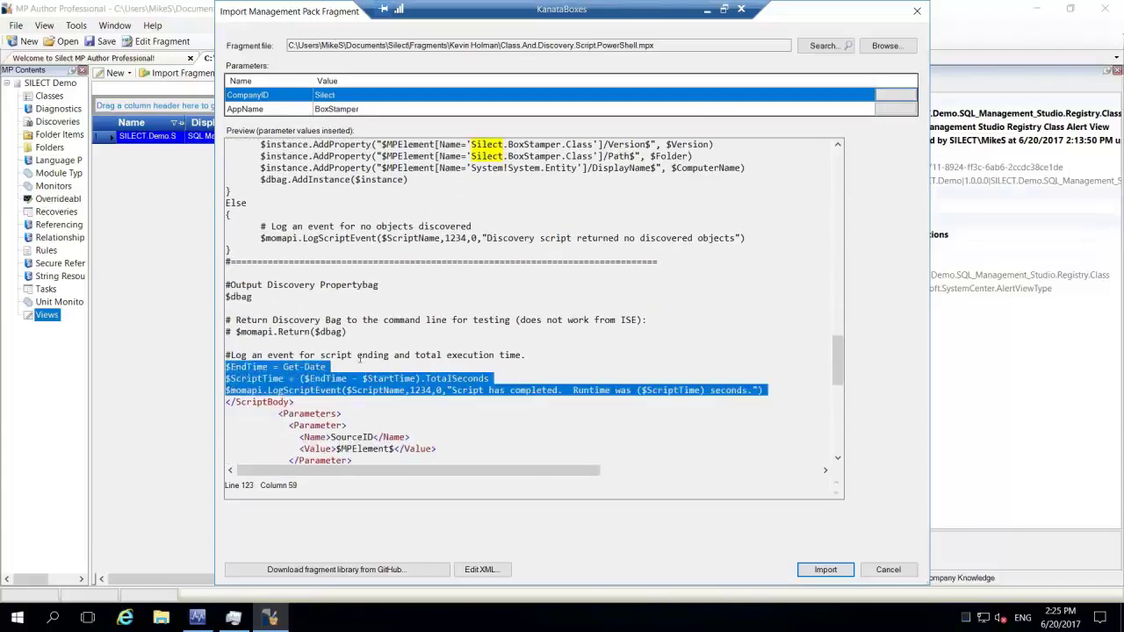
# Step: Examine the replaceable main script section, from the Begin Main Script marker to the separator line after the Else block
pyautogui.scroll(2, 360, 358)
pyautogui.scroll(3, 282, 345)
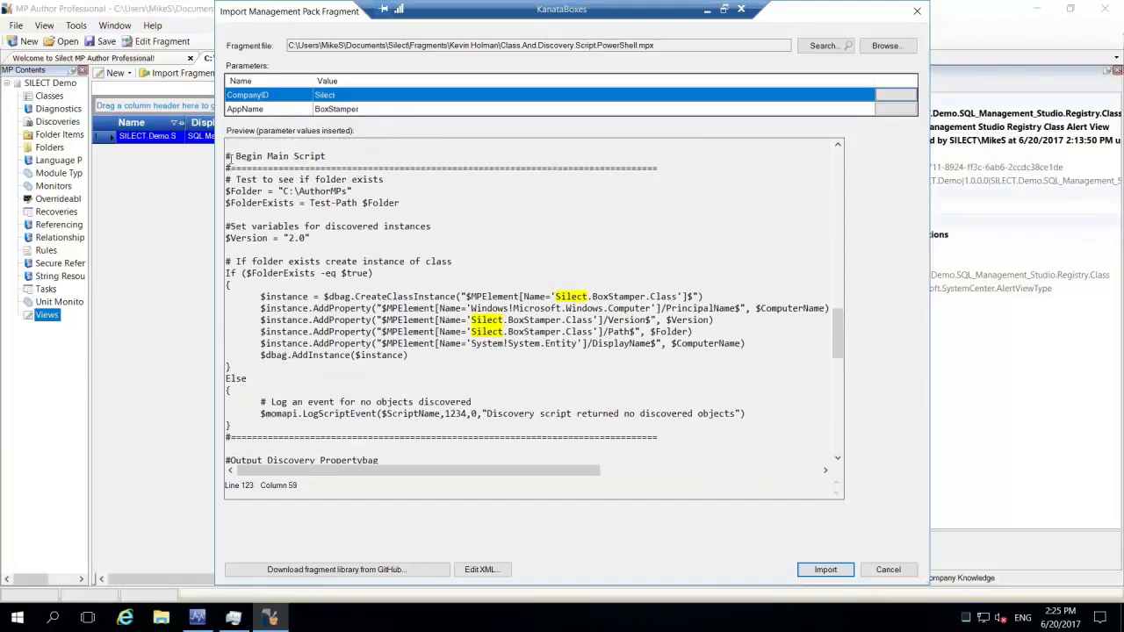
pyautogui.moveTo(226, 155); pyautogui.dragTo(244, 445)
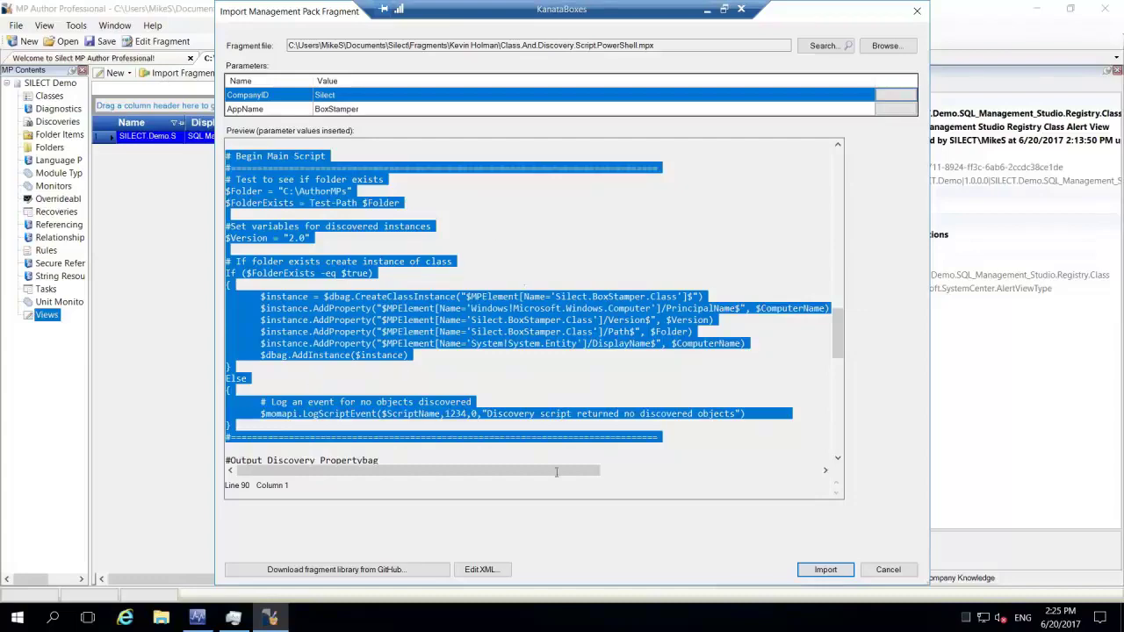
# Step: Try changing the folder test's operator to -ne in the fragment's XML, and discard the edit
pyautogui.click(489, 571)
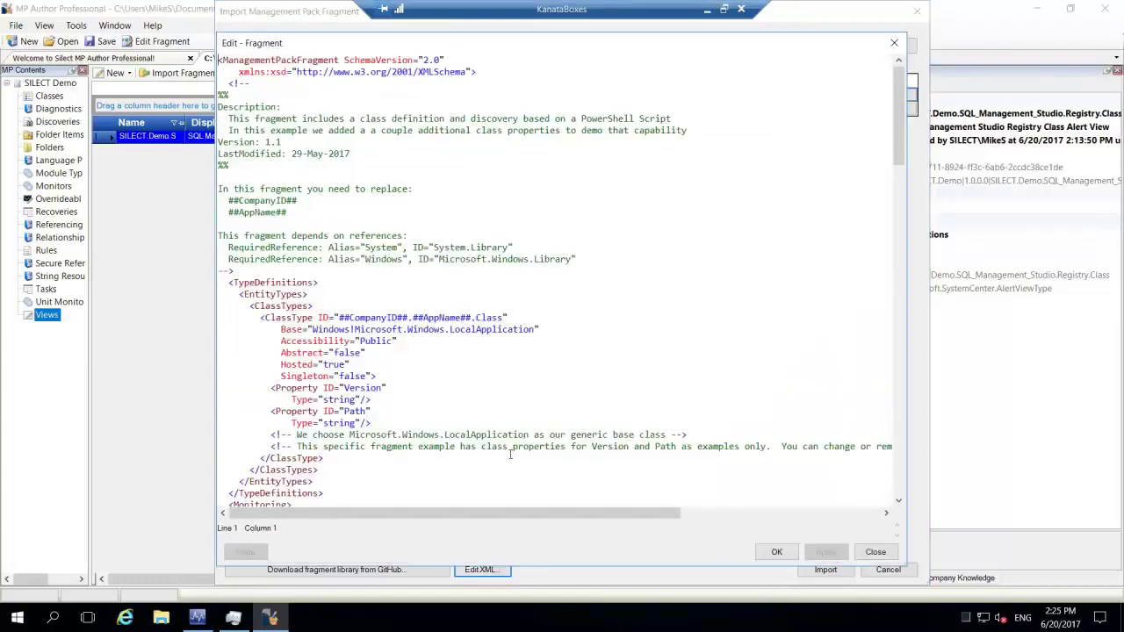
pyautogui.scroll(-8, 466, 354)
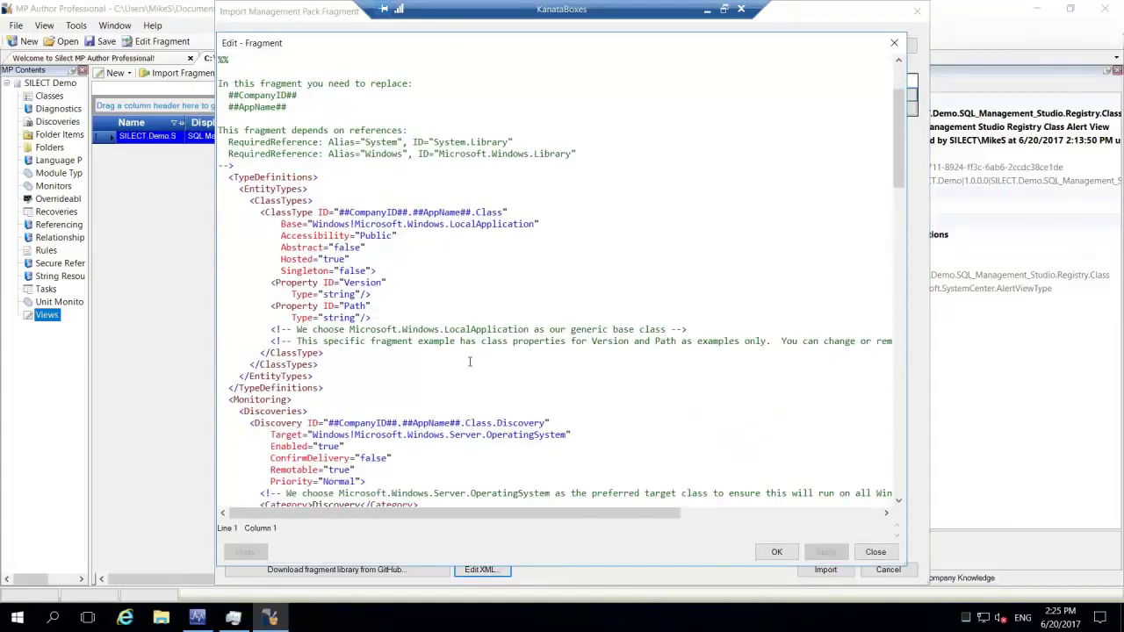
pyautogui.scroll(-20, 454, 368)
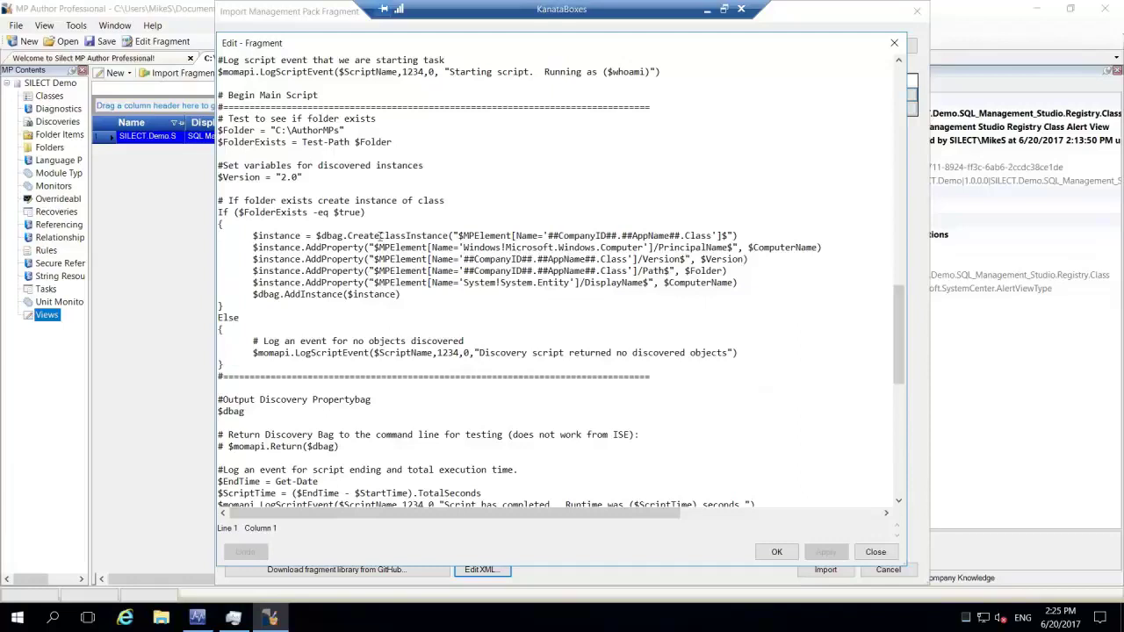
pyautogui.moveTo(331, 213); pyautogui.dragTo(320, 213)
pyautogui.write('n')
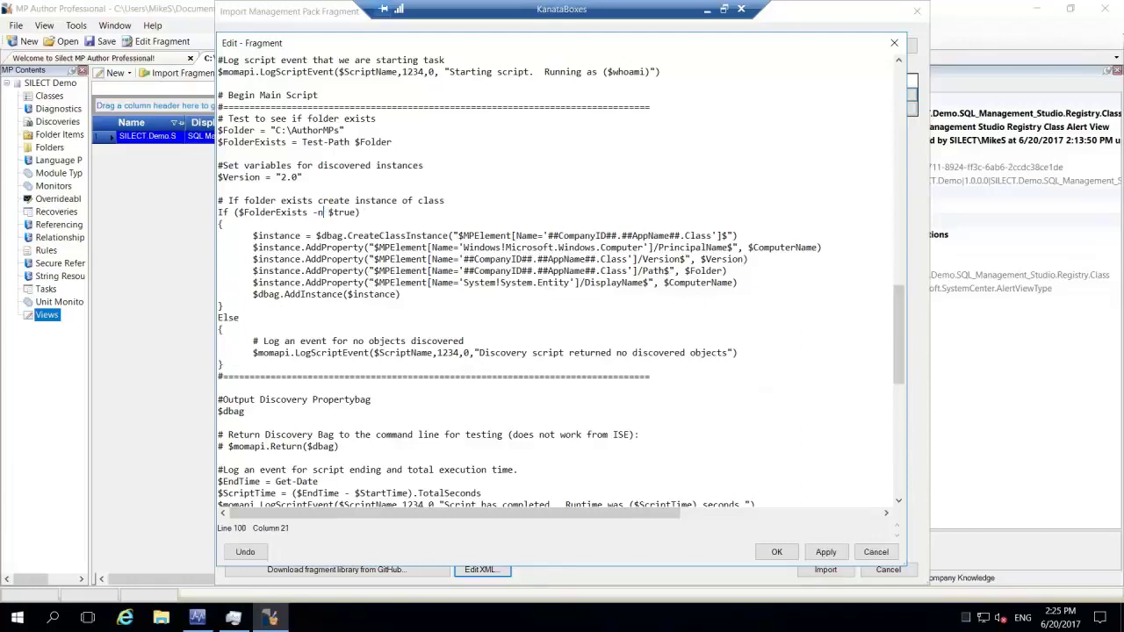
pyautogui.write('e')
pyautogui.click(876, 551)
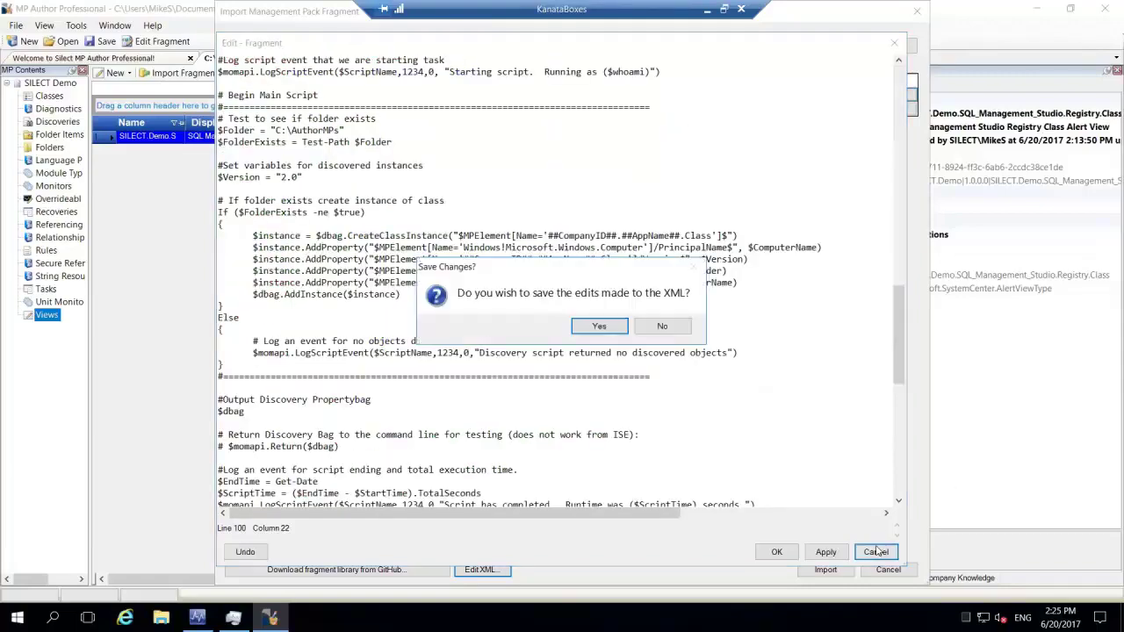
pyautogui.click(662, 326)
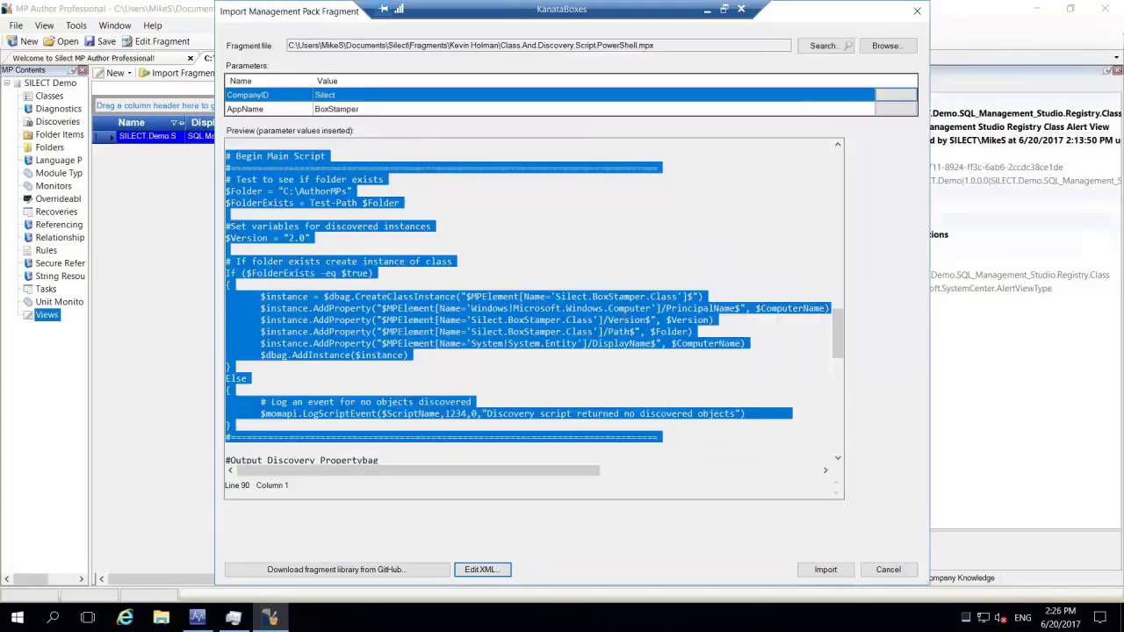
pyautogui.click(626, 319)
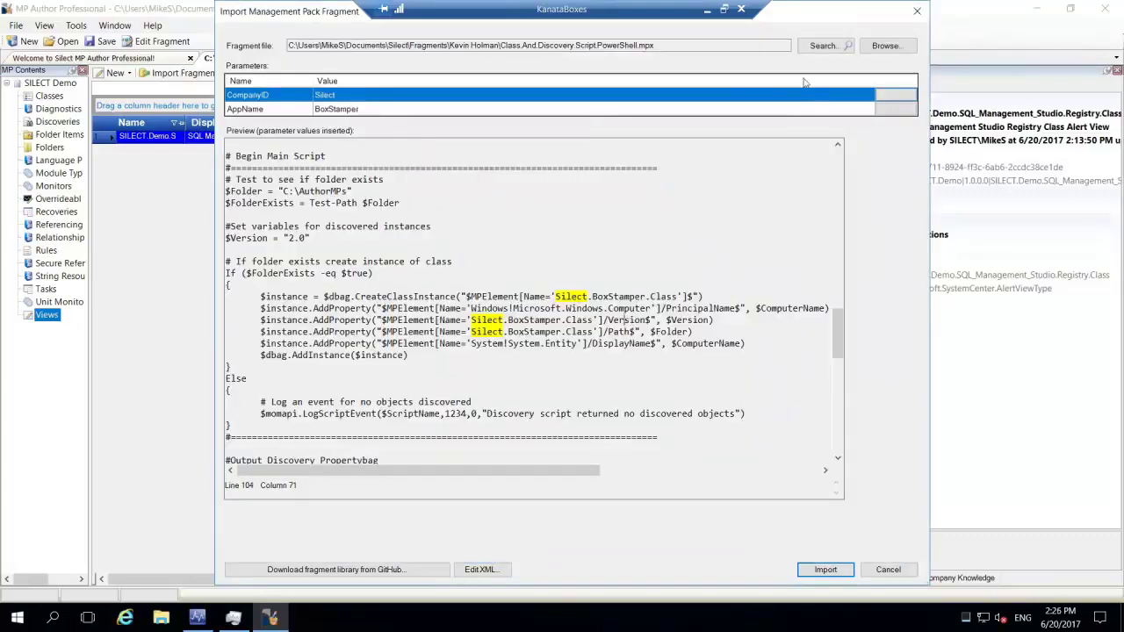
# Step: Browse the library's monitor, rule and task fragments, highlight Monitor.Unix.ShellCommand.mpx, and leave the search and the import without importing anything
pyautogui.click(824, 45)
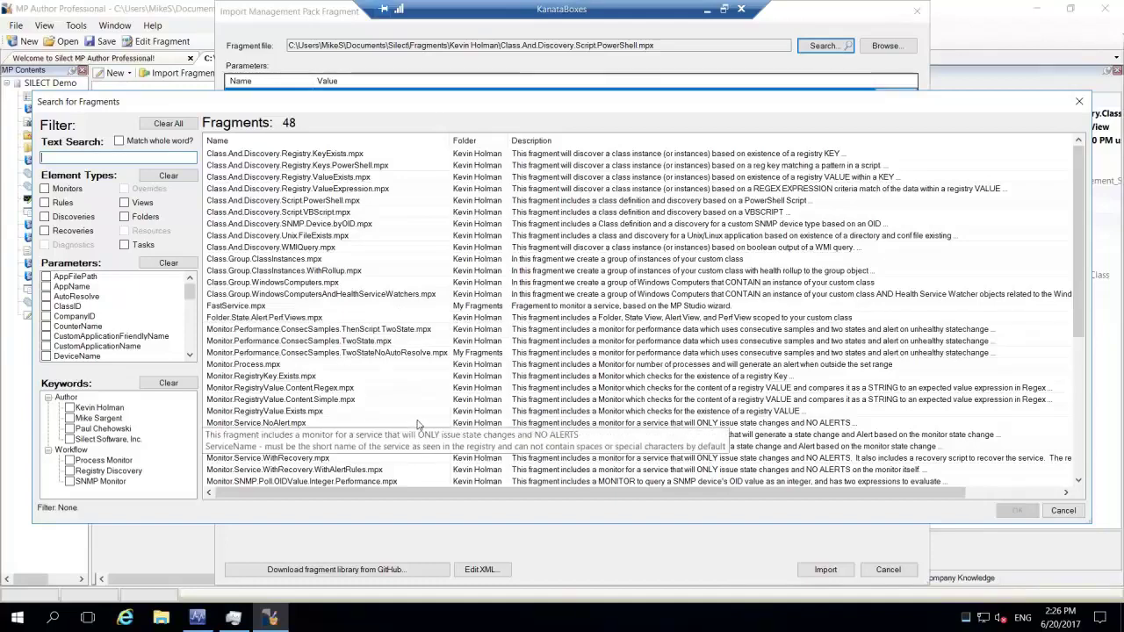
pyautogui.scroll(-1, 400, 393)
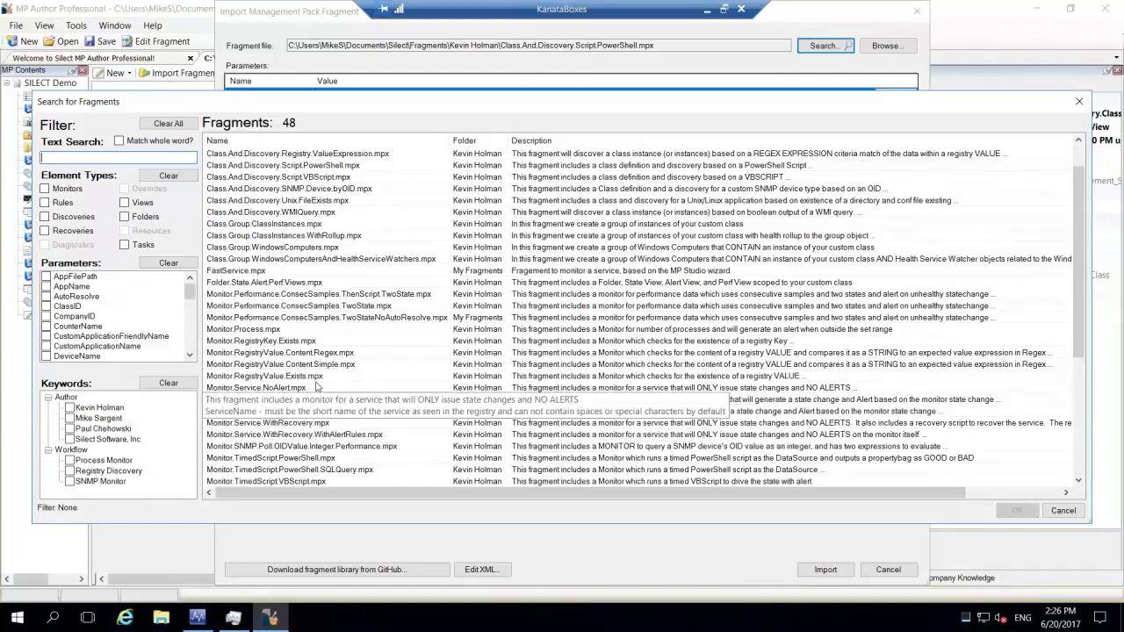
pyautogui.scroll(-1, 318, 386)
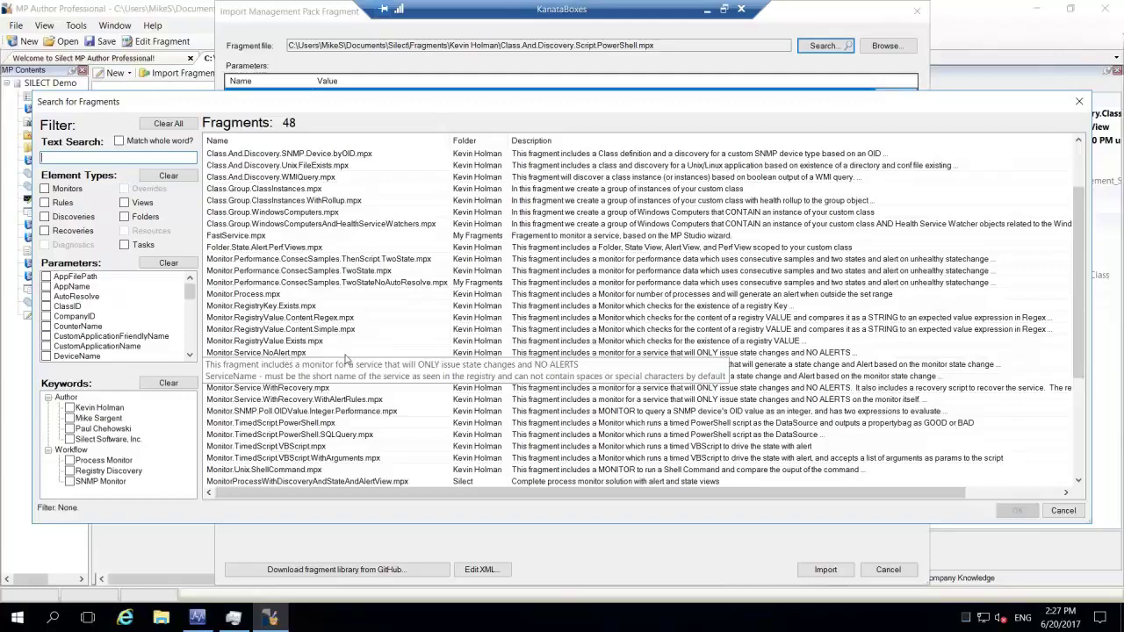
pyautogui.scroll(-1, 360, 338)
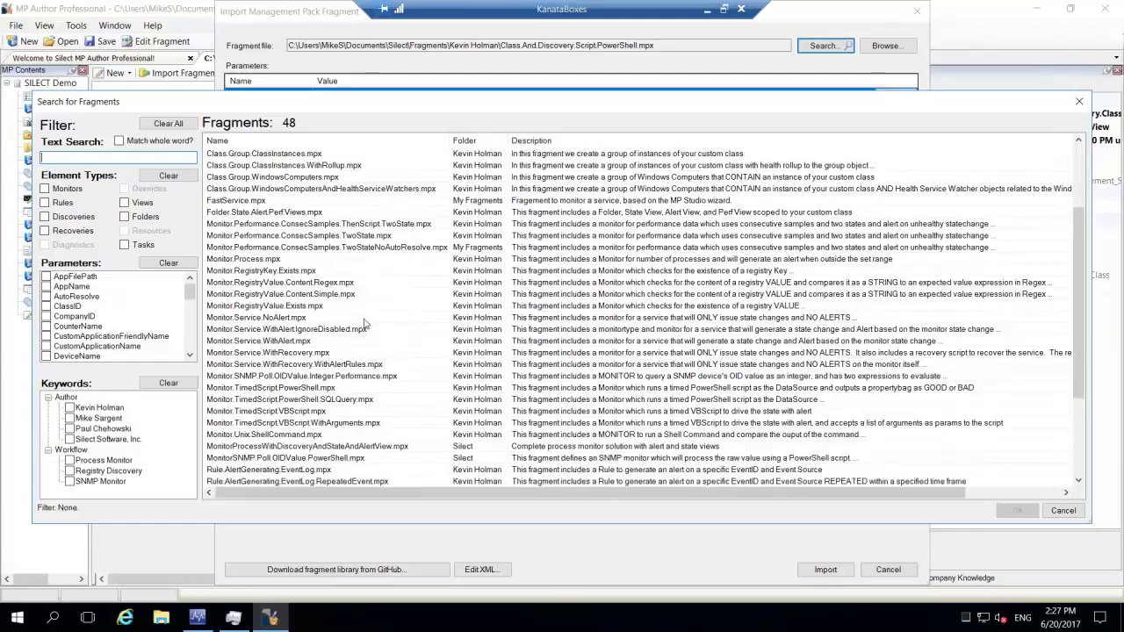
pyautogui.scroll(-2, 364, 325)
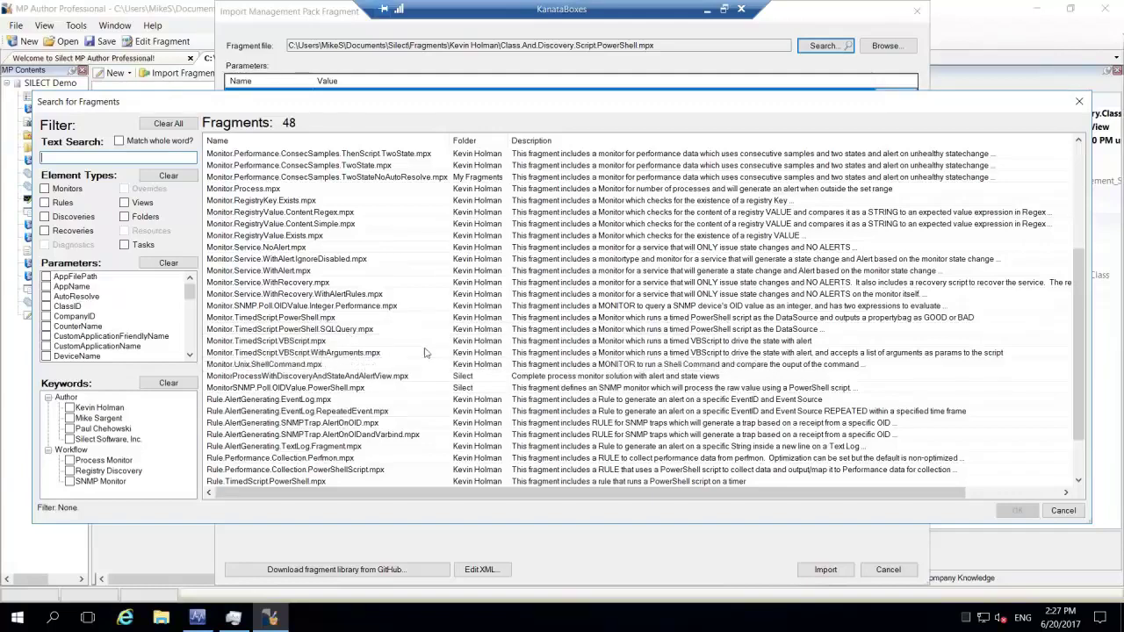
pyautogui.scroll(-1, 395, 341)
pyautogui.scroll(-1, 395, 341)
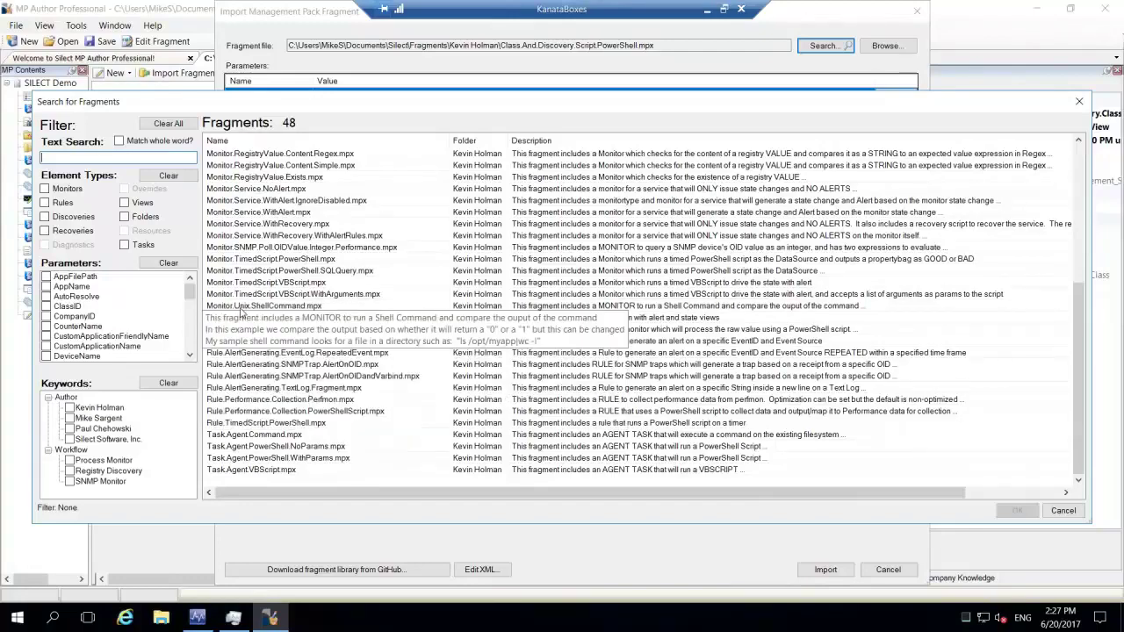
pyautogui.click(260, 307)
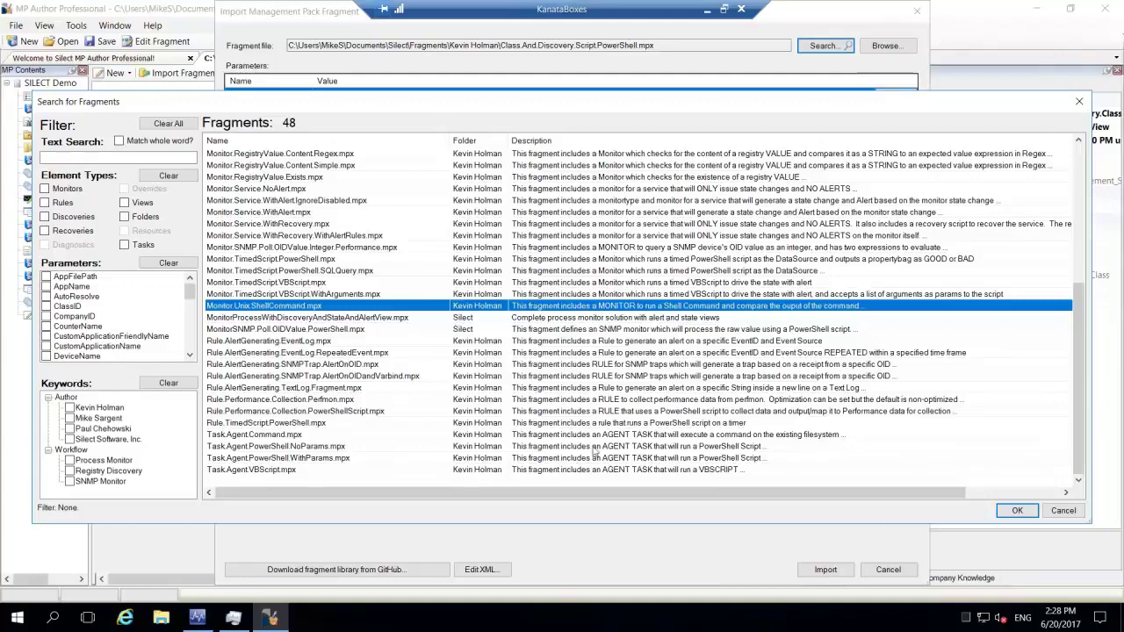
pyautogui.click(1060, 513)
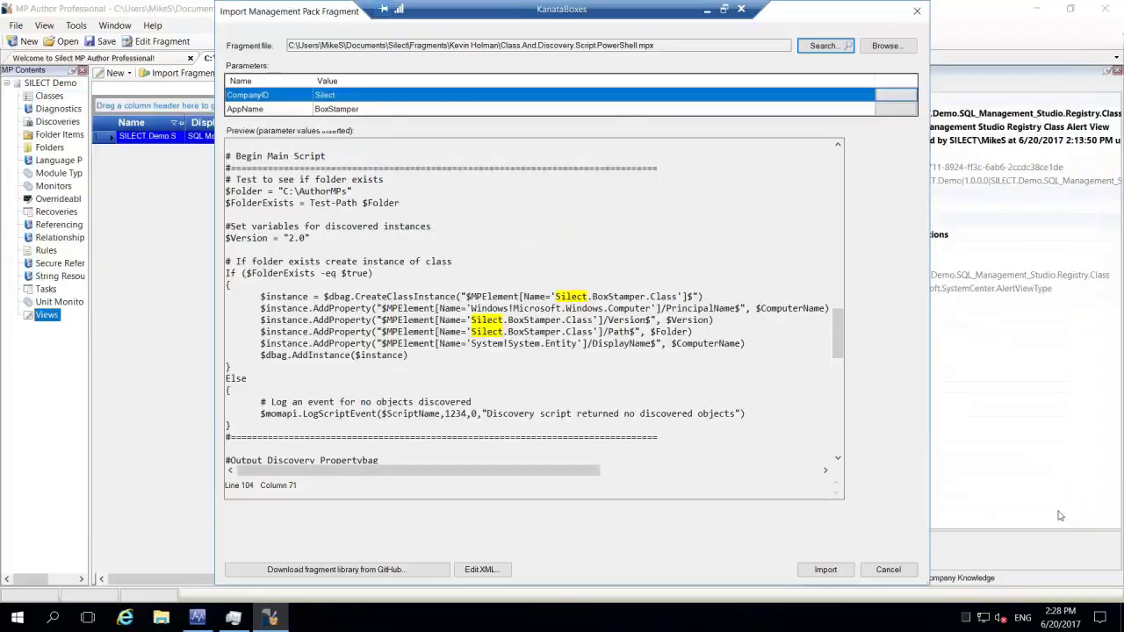
pyautogui.click(887, 569)
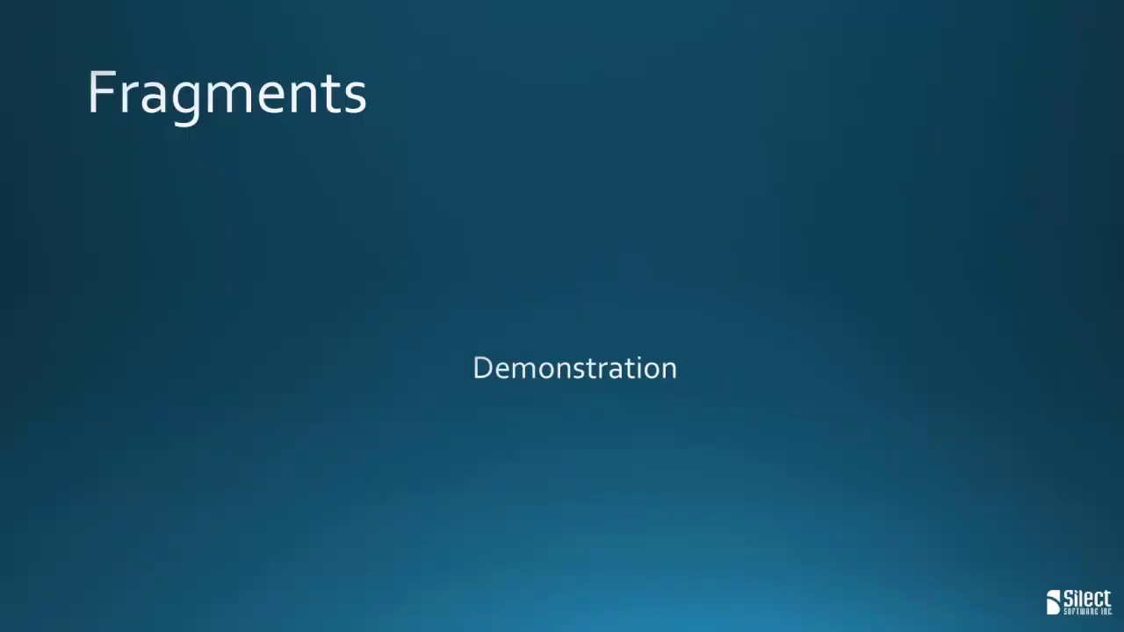
# Step: Switch to the Fragments slide show in PowerPoint, advance past the Questions? slide and end the show
pyautogui.click(540, 241)
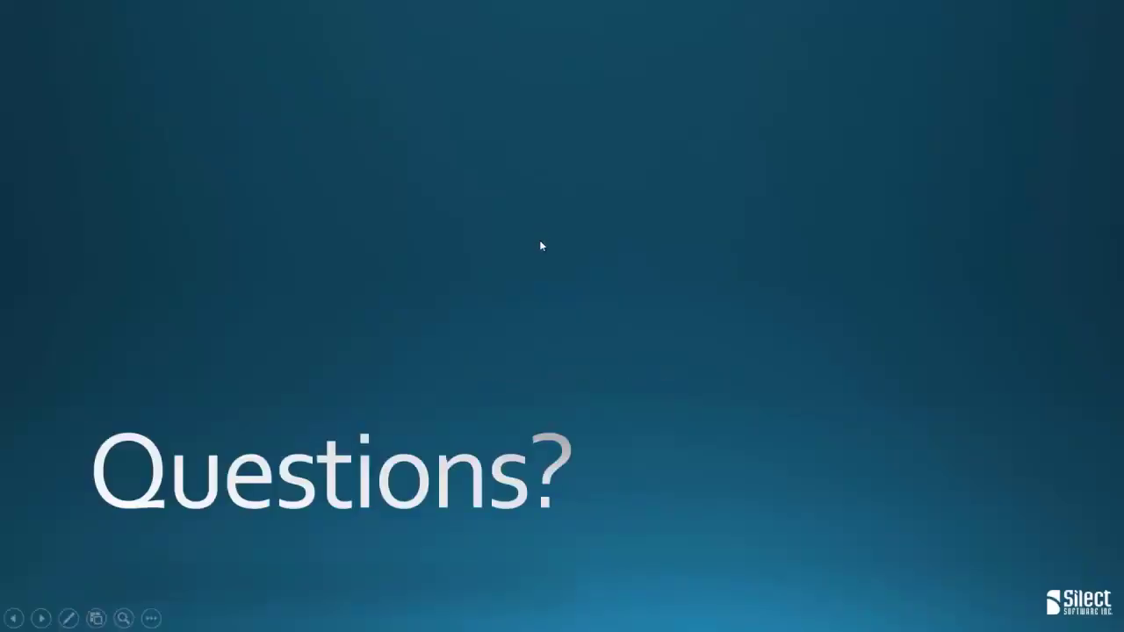
pyautogui.click(540, 242)
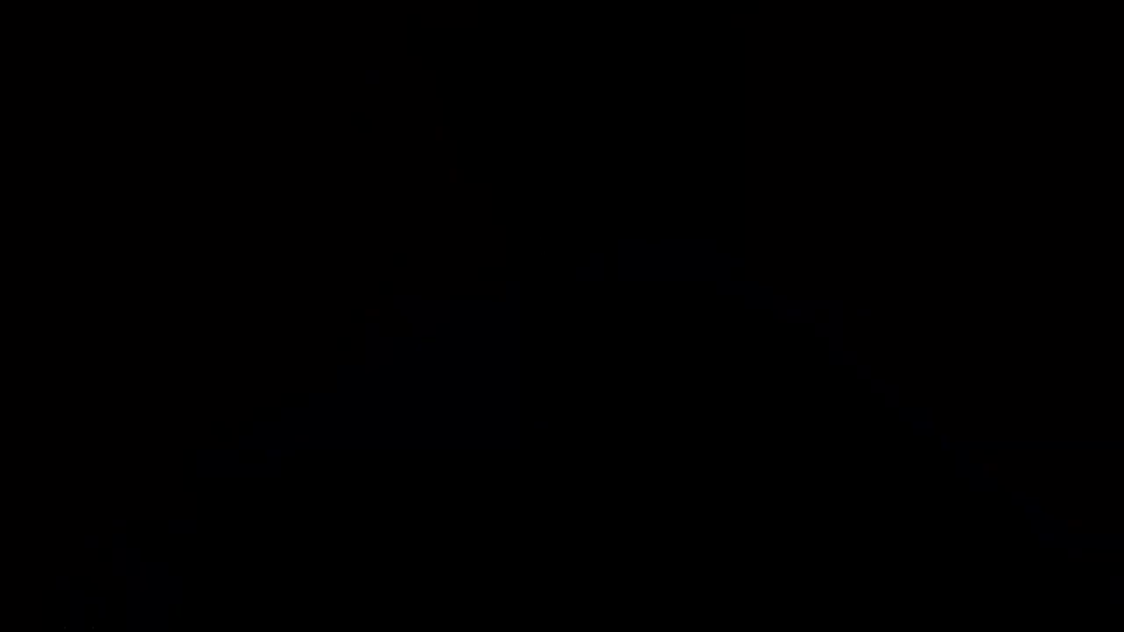
pyautogui.click(539, 240)
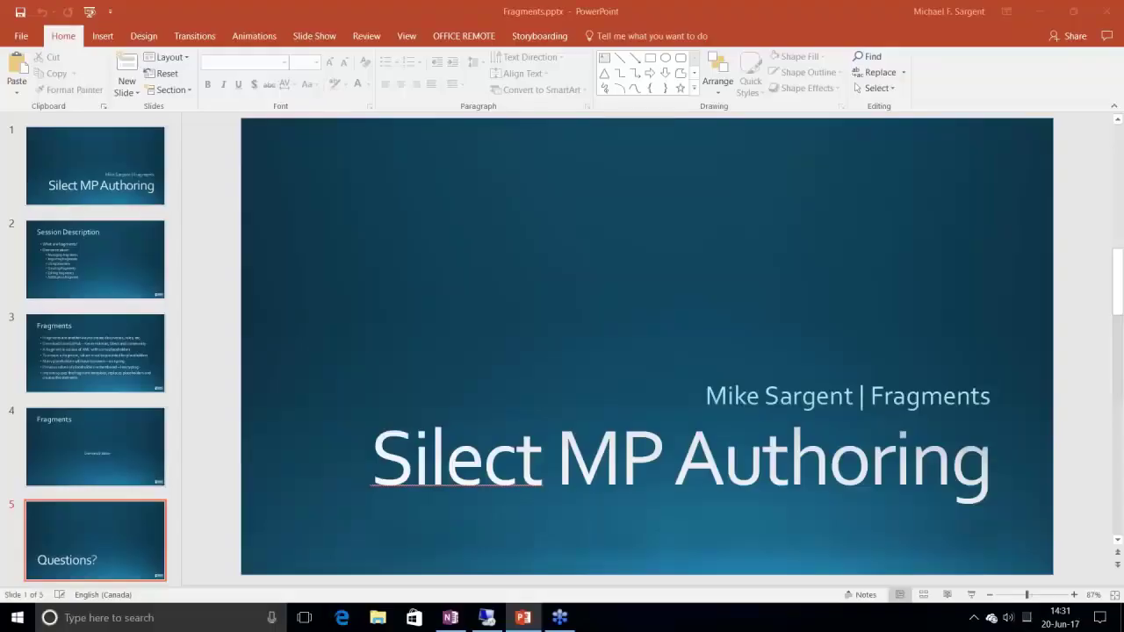
# Step: Open the recent presentation SNMP.pptx from the MP Authoring Course folder
pyautogui.click(24, 38)
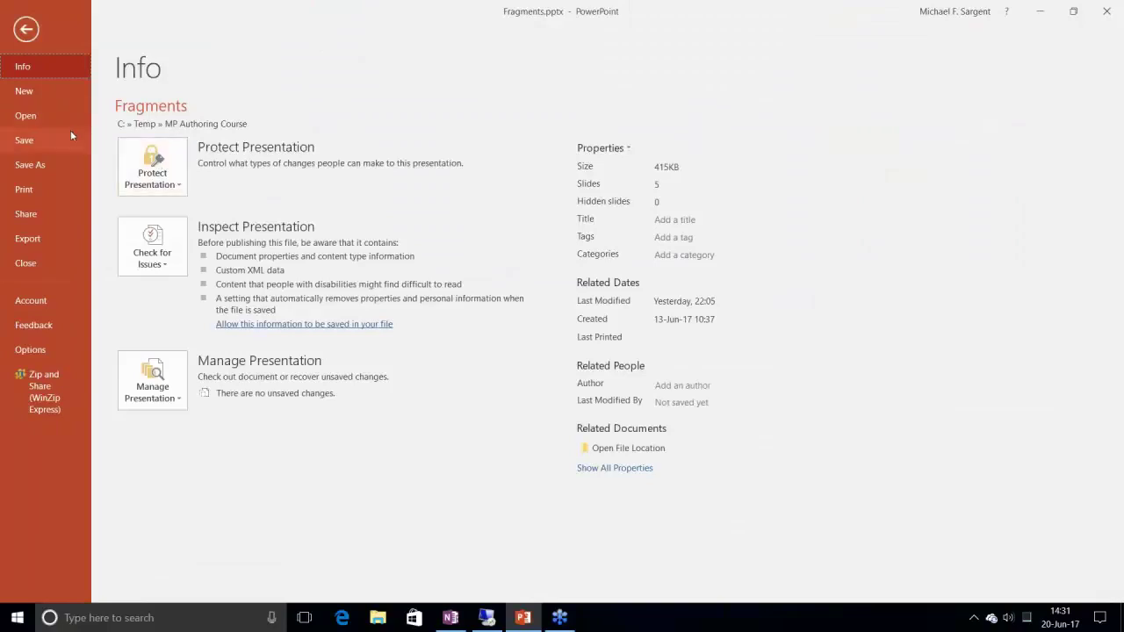
pyautogui.click(46, 122)
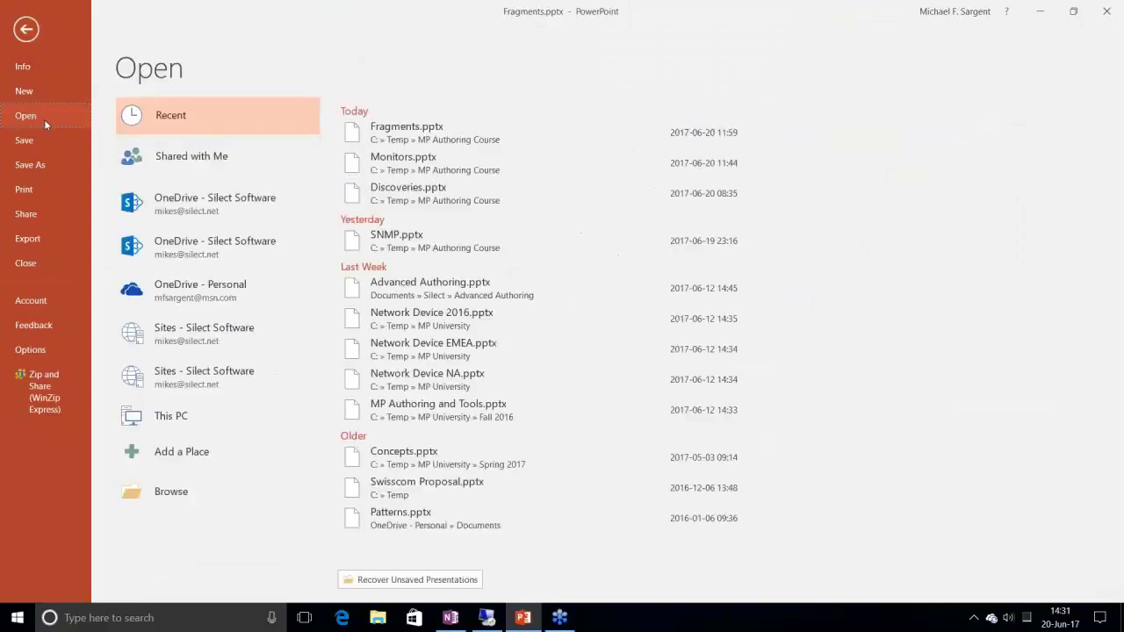
pyautogui.click(396, 240)
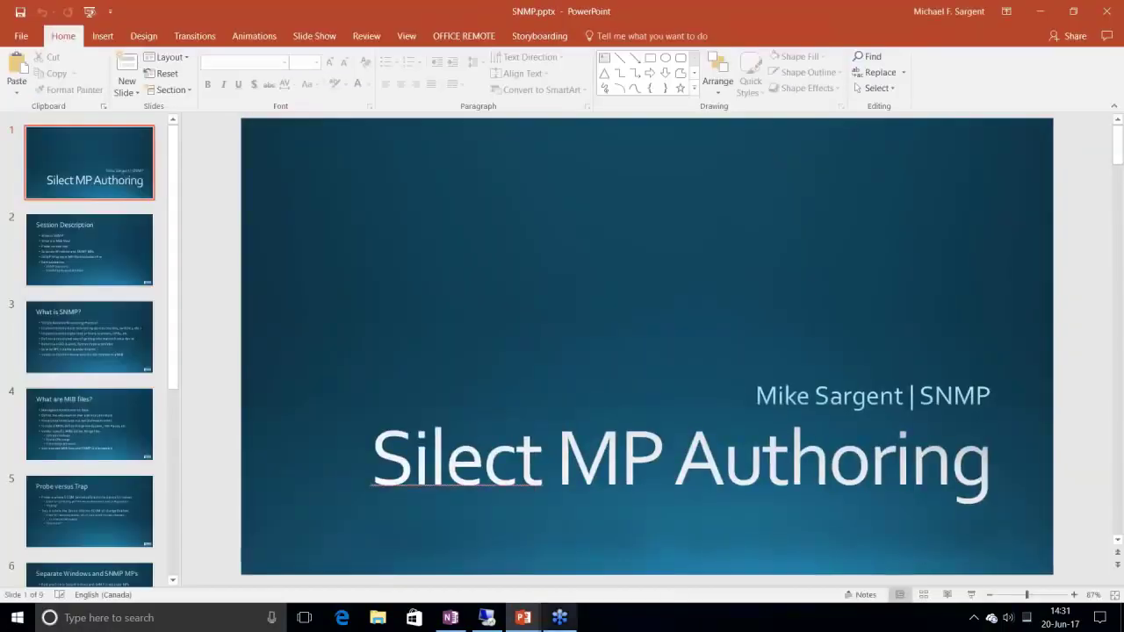
pyautogui.moveTo(530, 619)
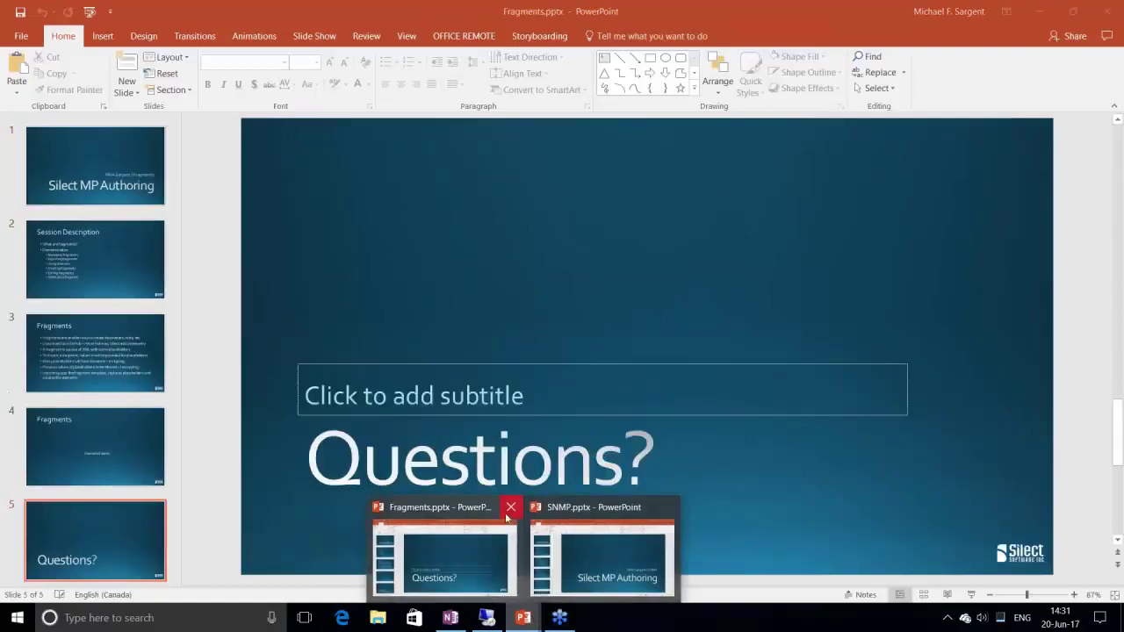